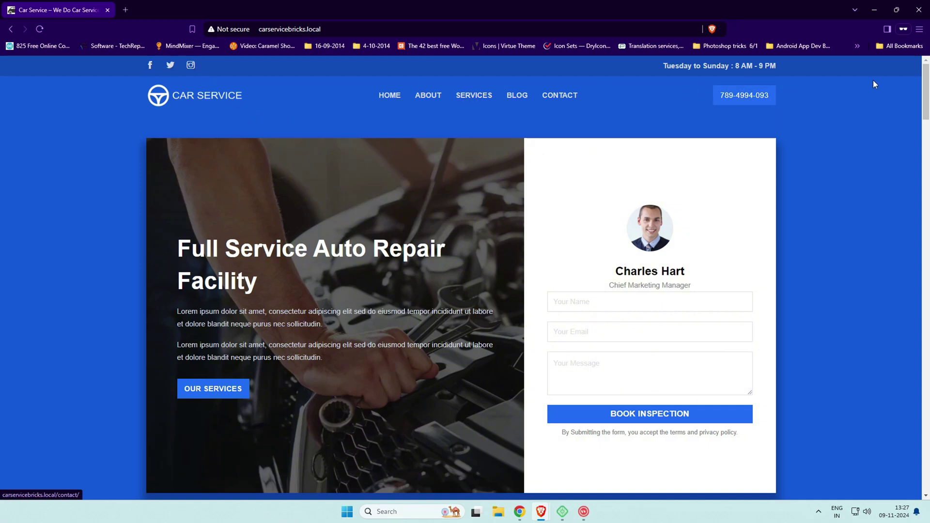
{"action": "left_click_drag", "start_coordinate": [928, 85], "coordinate": [928, 109]}
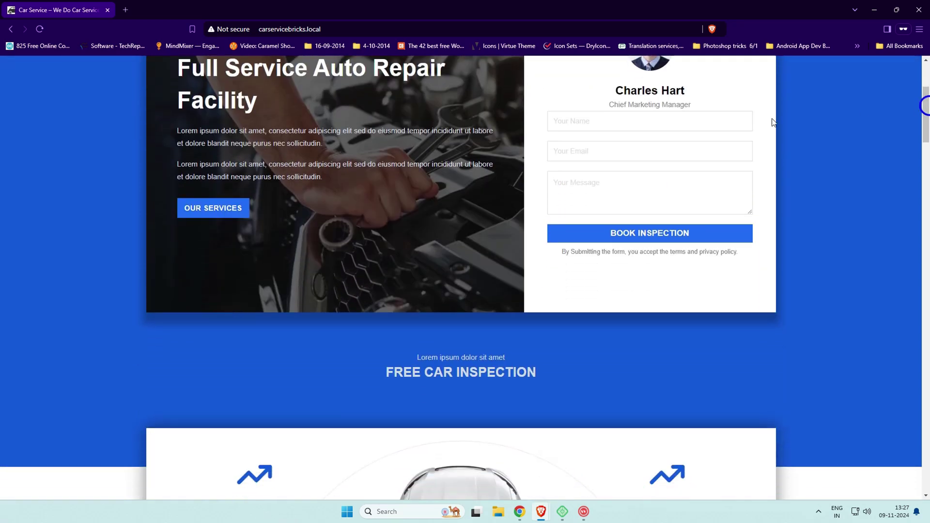
{"action": "scroll", "coordinate": [634, 232], "scroll_direction": "down", "scroll_amount": 3}
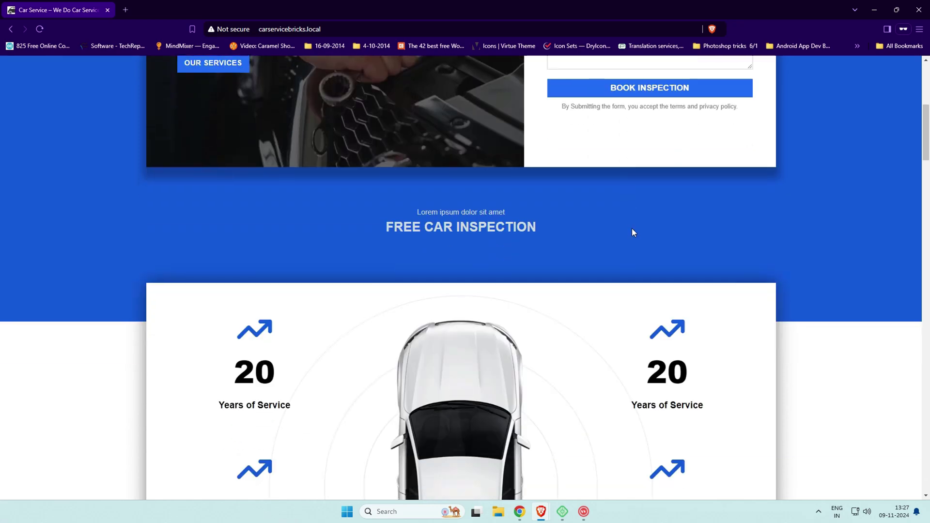
{"action": "scroll", "coordinate": [929, 175], "scroll_direction": "down", "scroll_amount": 3}
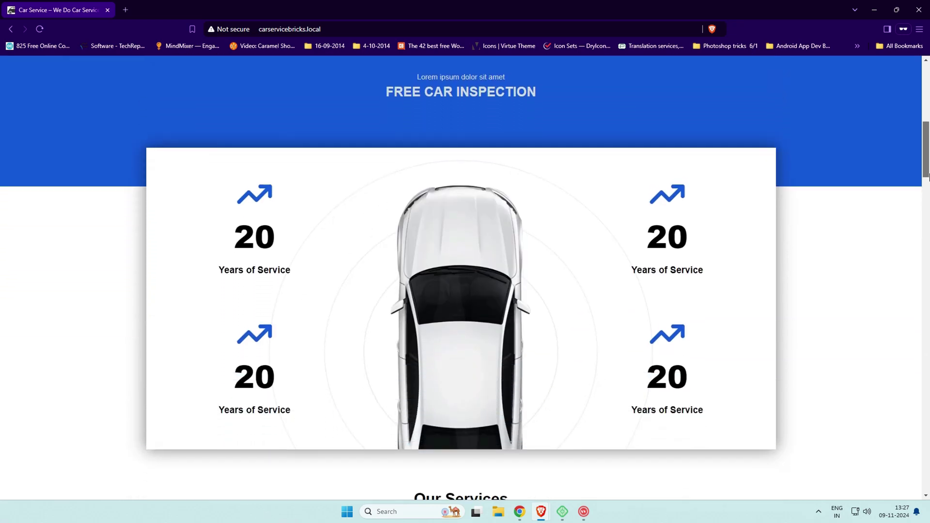
{"action": "scroll", "coordinate": [929, 151], "scroll_direction": "up", "scroll_amount": 4}
{"action": "scroll", "coordinate": [929, 151], "scroll_direction": "up", "scroll_amount": 3}
{"action": "scroll", "coordinate": [929, 158], "scroll_direction": "down", "scroll_amount": 5}
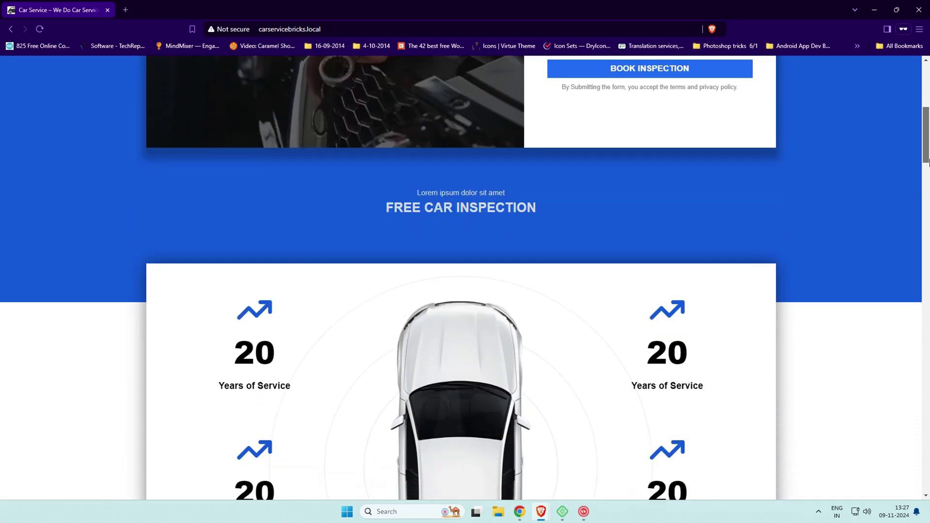
{"action": "scroll", "coordinate": [870, 227], "scroll_direction": "down", "scroll_amount": 9}
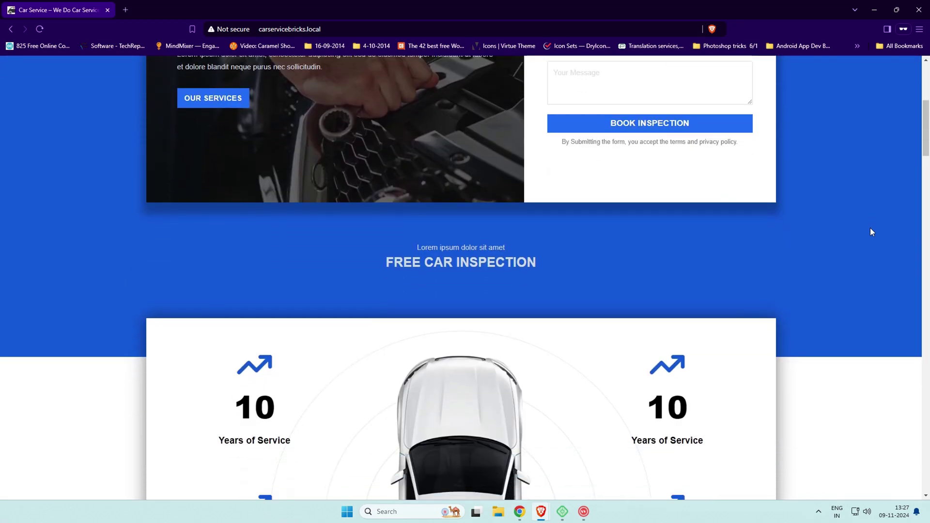
{"action": "scroll", "coordinate": [822, 278], "scroll_direction": "down", "scroll_amount": 7}
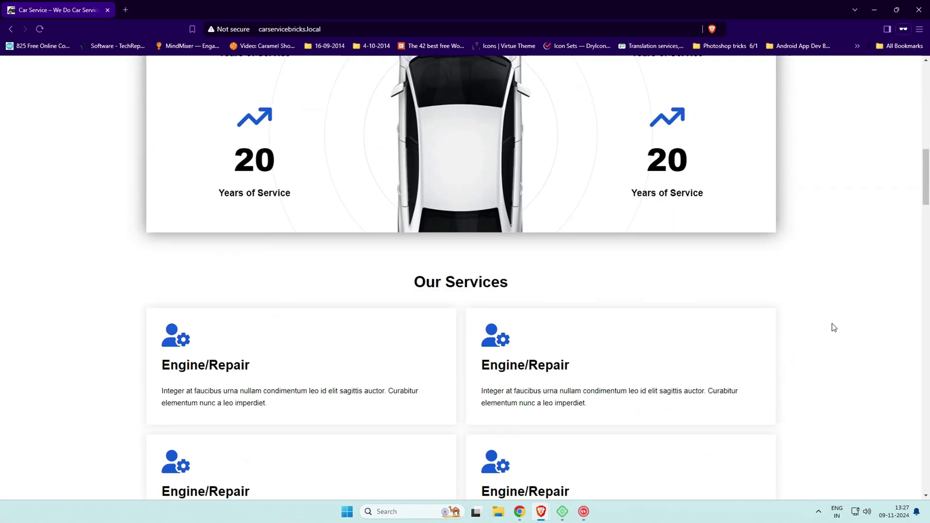
{"action": "scroll", "coordinate": [834, 327], "scroll_direction": "down", "scroll_amount": 1}
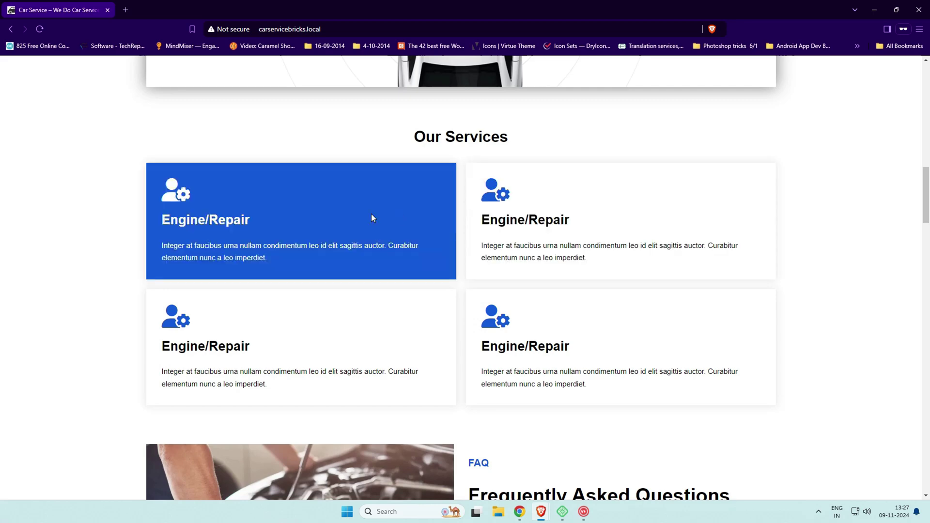
{"action": "scroll", "coordinate": [397, 232], "scroll_direction": "down", "scroll_amount": 5}
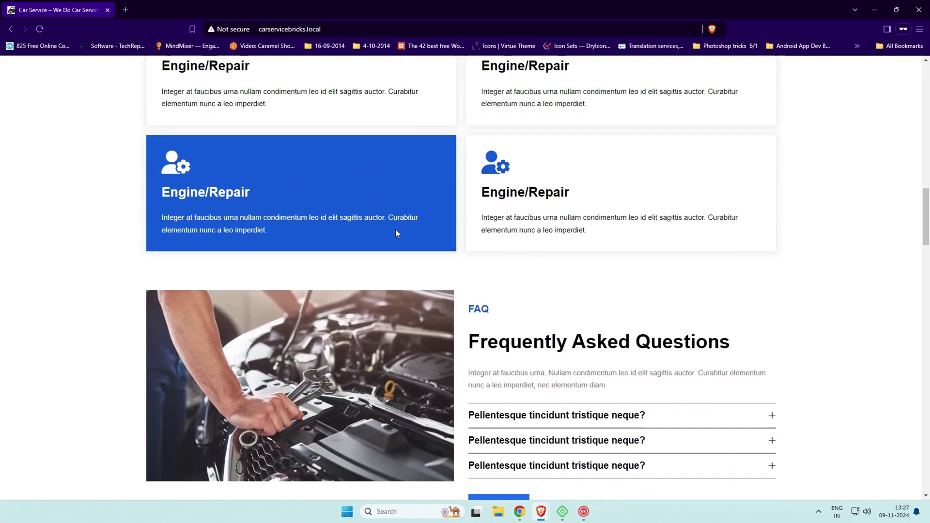
{"action": "left_click", "coordinate": [509, 280]}
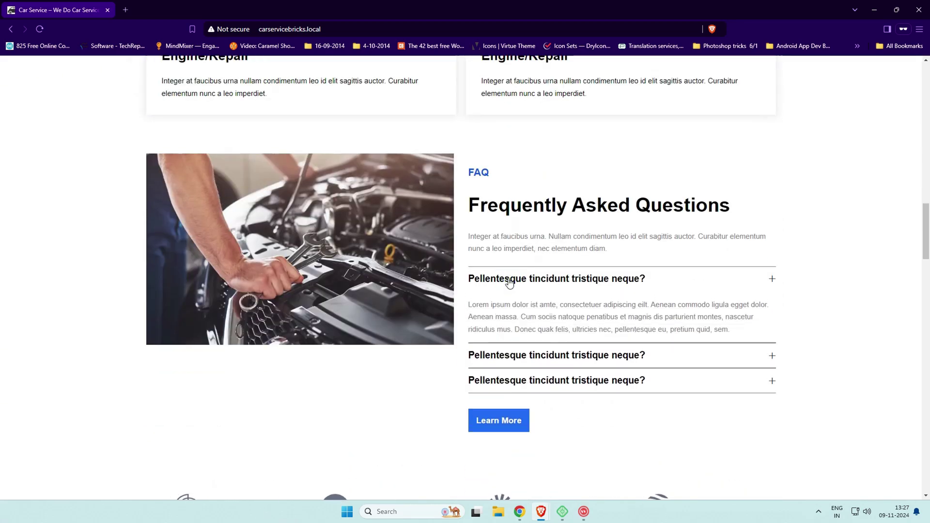
{"action": "left_click", "coordinate": [509, 280]}
{"action": "left_click", "coordinate": [511, 306]}
{"action": "left_click", "coordinate": [513, 313]}
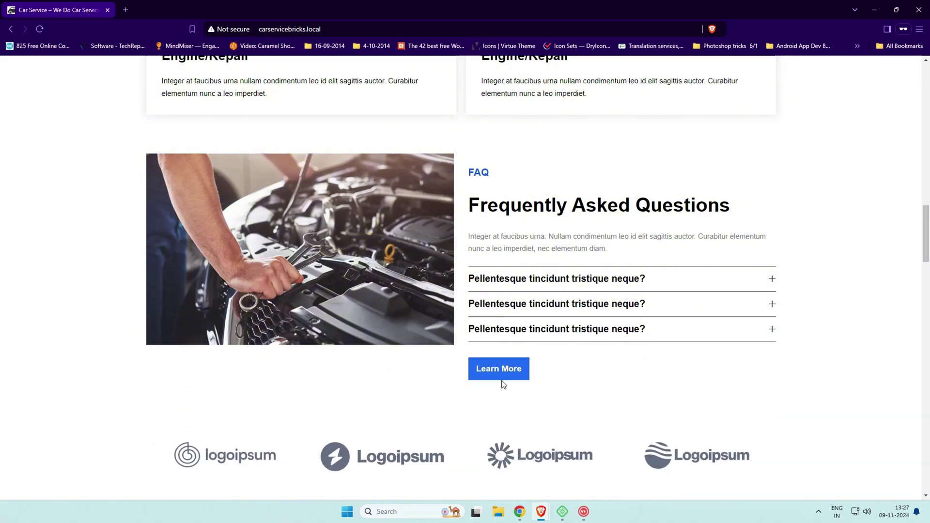
{"action": "scroll", "coordinate": [533, 358], "scroll_direction": "down", "scroll_amount": 3}
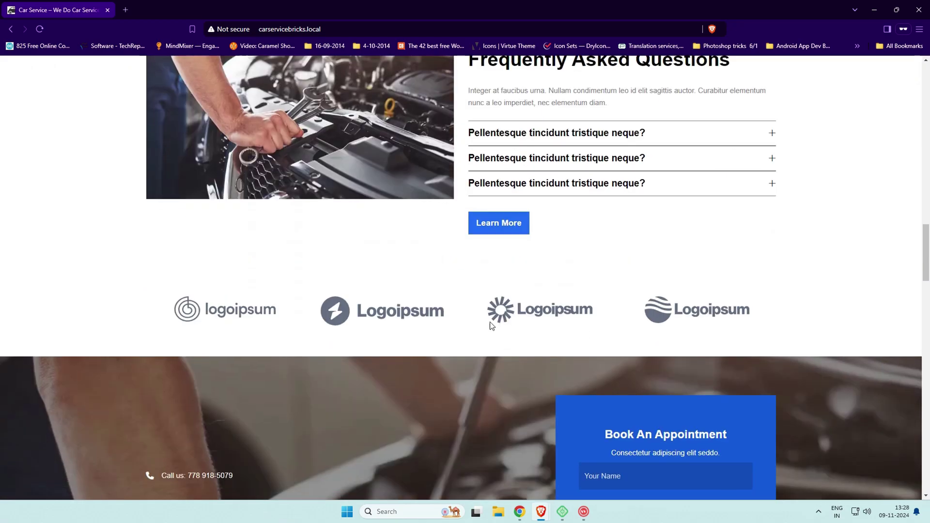
{"action": "scroll", "coordinate": [487, 328], "scroll_direction": "down", "scroll_amount": 2}
{"action": "scroll", "coordinate": [486, 328], "scroll_direction": "down", "scroll_amount": 2}
{"action": "scroll", "coordinate": [339, 320], "scroll_direction": "down", "scroll_amount": 2}
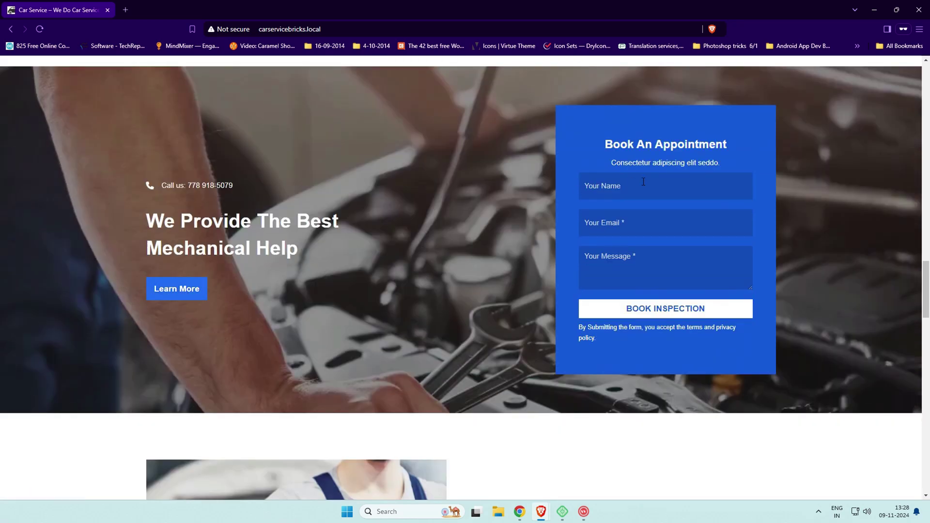
{"action": "left_click", "coordinate": [652, 220]}
{"action": "left_click", "coordinate": [652, 261]}
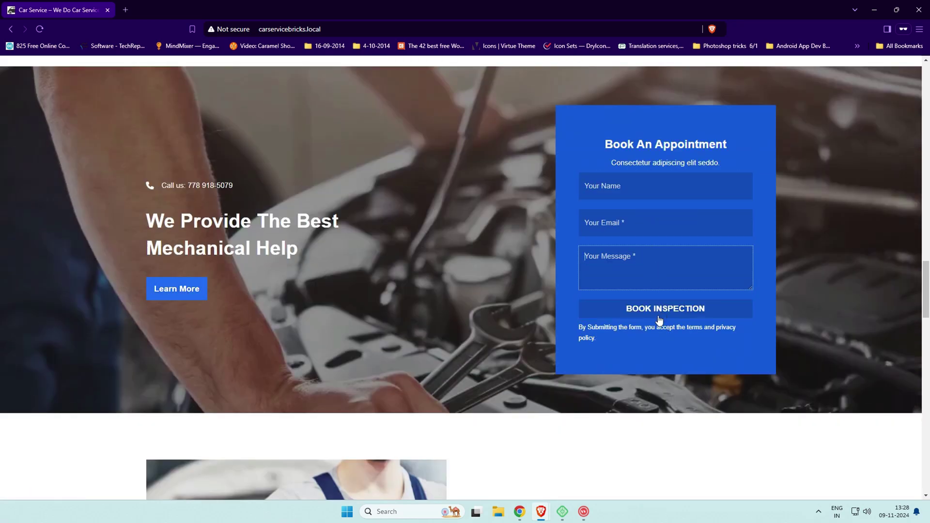
{"action": "scroll", "coordinate": [639, 345], "scroll_direction": "down", "scroll_amount": 4}
{"action": "scroll", "coordinate": [594, 322], "scroll_direction": "down", "scroll_amount": 2}
{"action": "scroll", "coordinate": [589, 321], "scroll_direction": "down", "scroll_amount": 2}
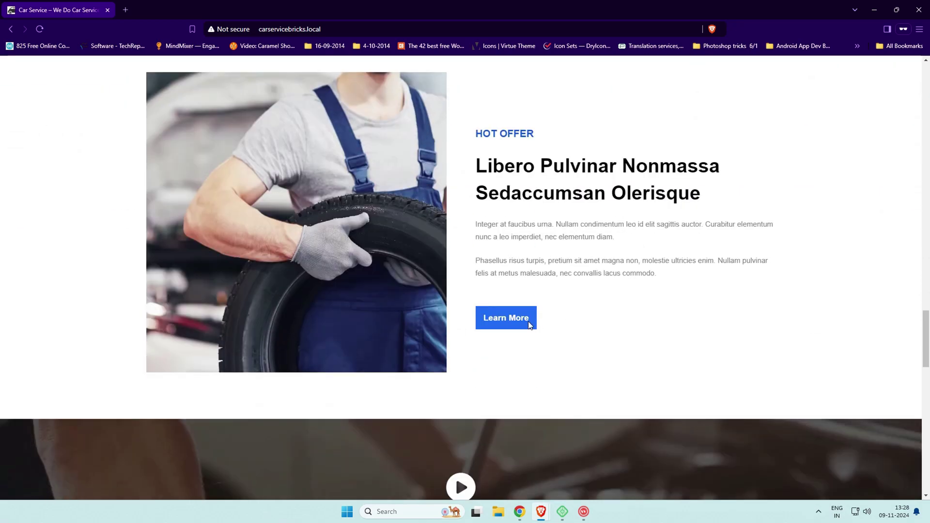
{"action": "scroll", "coordinate": [526, 324], "scroll_direction": "down", "scroll_amount": 5}
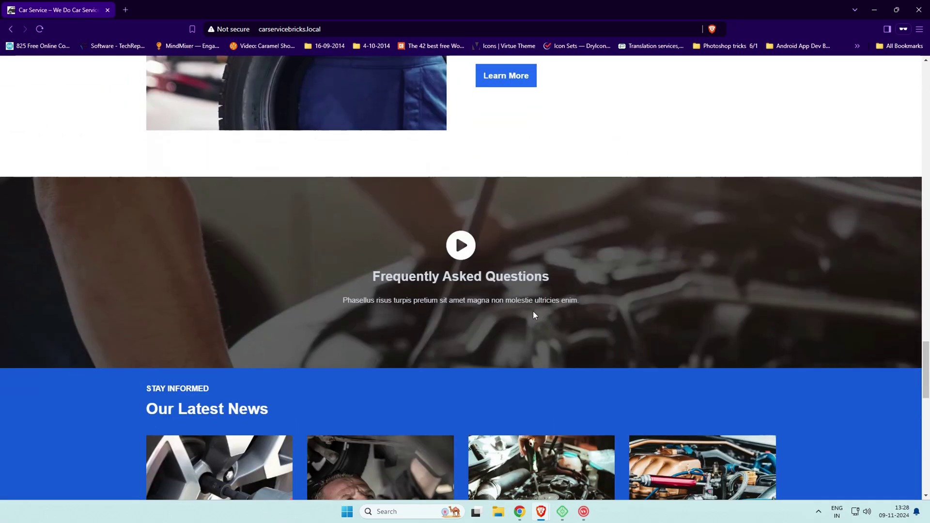
{"action": "left_click", "coordinate": [461, 245]}
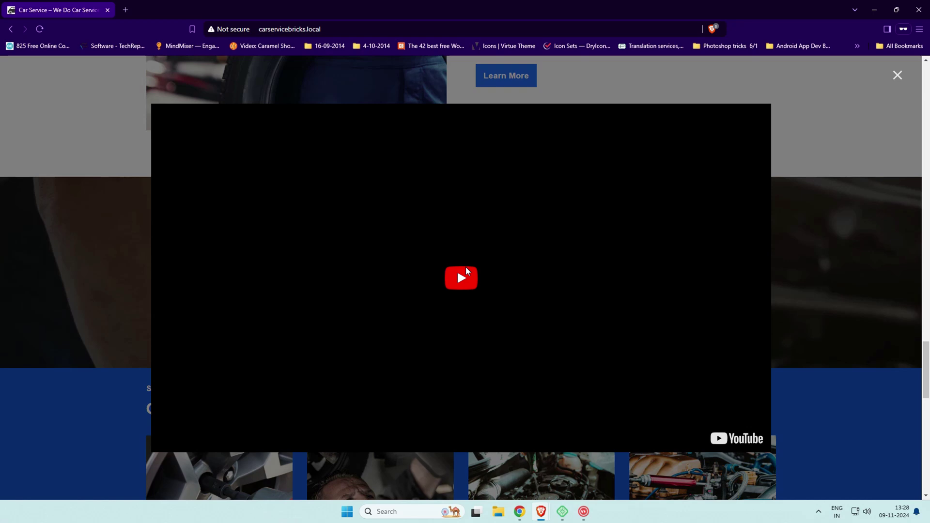
{"action": "left_click", "coordinate": [837, 171]}
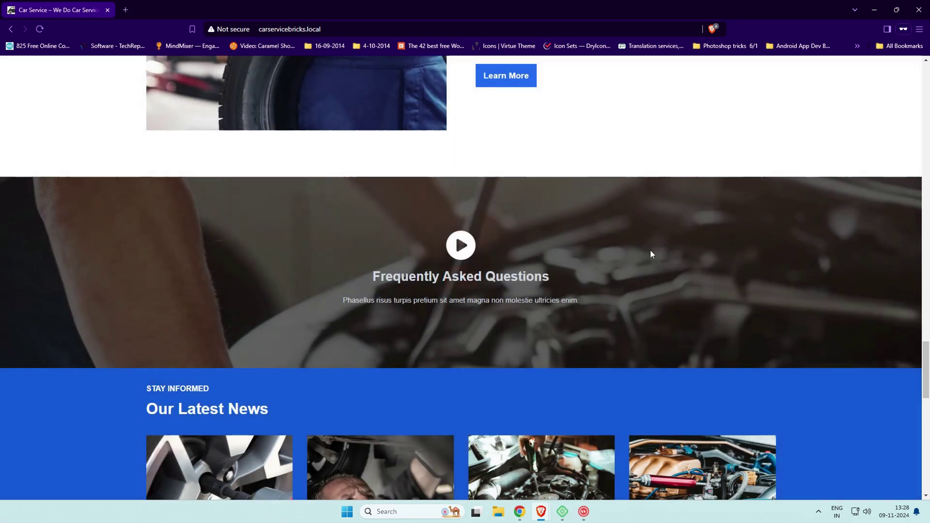
{"action": "scroll", "coordinate": [640, 257], "scroll_direction": "down", "scroll_amount": 4}
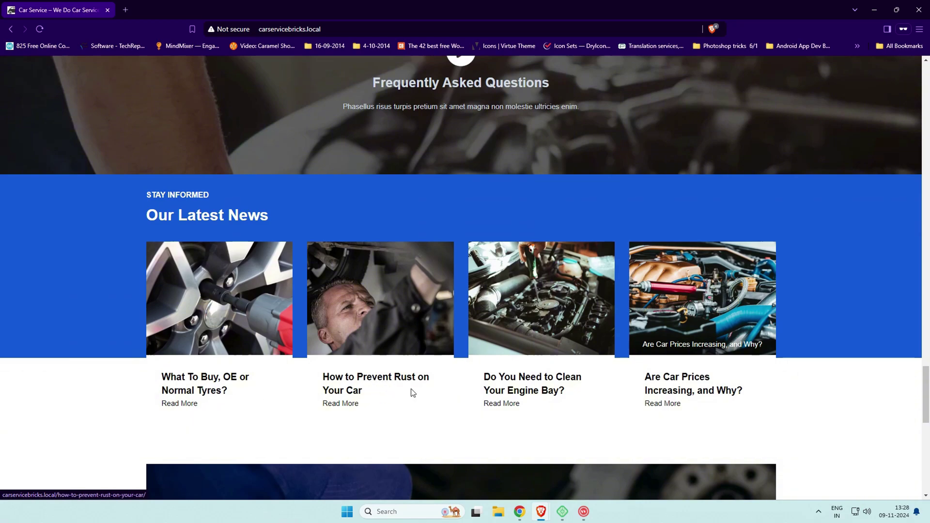
{"action": "scroll", "coordinate": [532, 393], "scroll_direction": "down", "scroll_amount": 6}
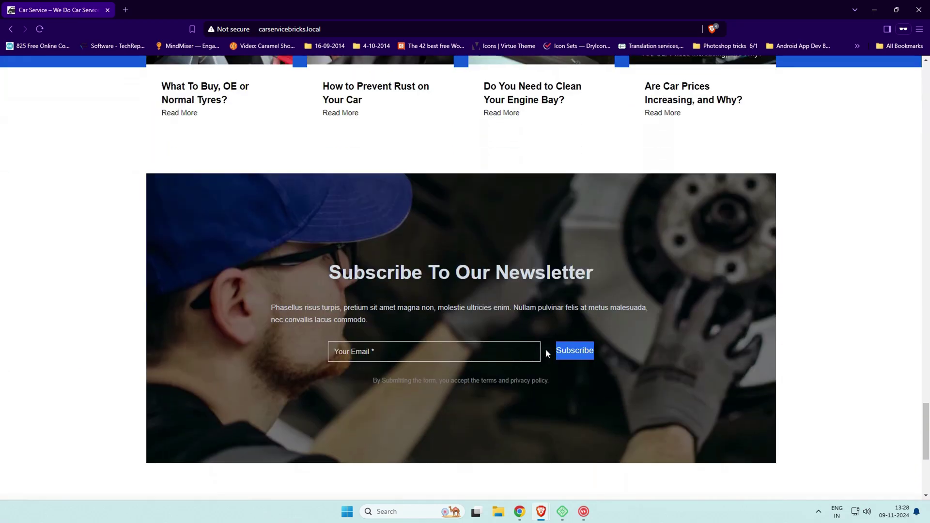
{"action": "scroll", "coordinate": [424, 283], "scroll_direction": "down", "scroll_amount": 4}
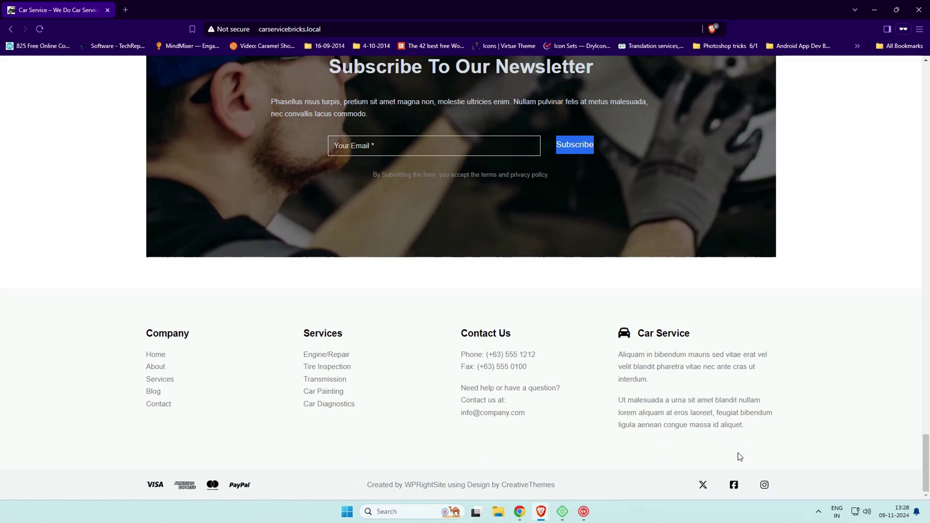
{"action": "scroll", "coordinate": [577, 423], "scroll_direction": "up", "scroll_amount": 5}
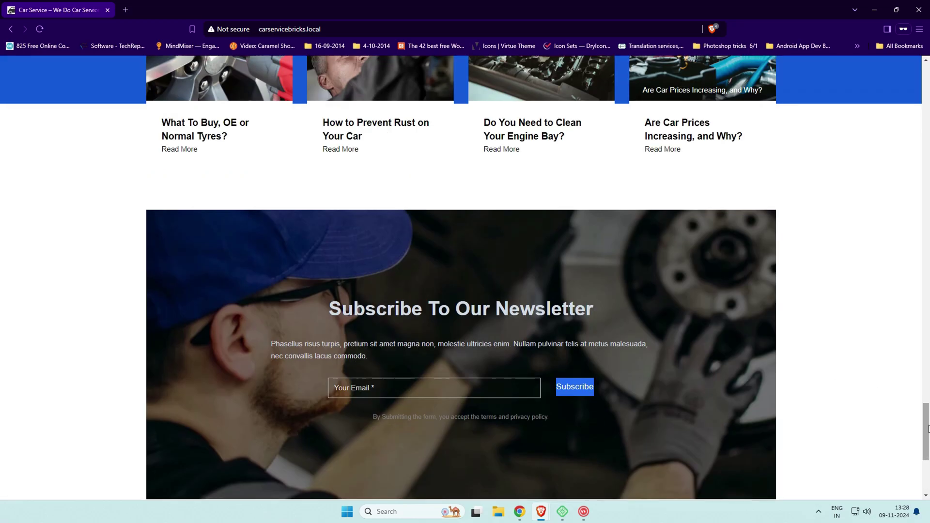
{"action": "left_click_drag", "start_coordinate": [928, 429], "coordinate": [926, 83]}
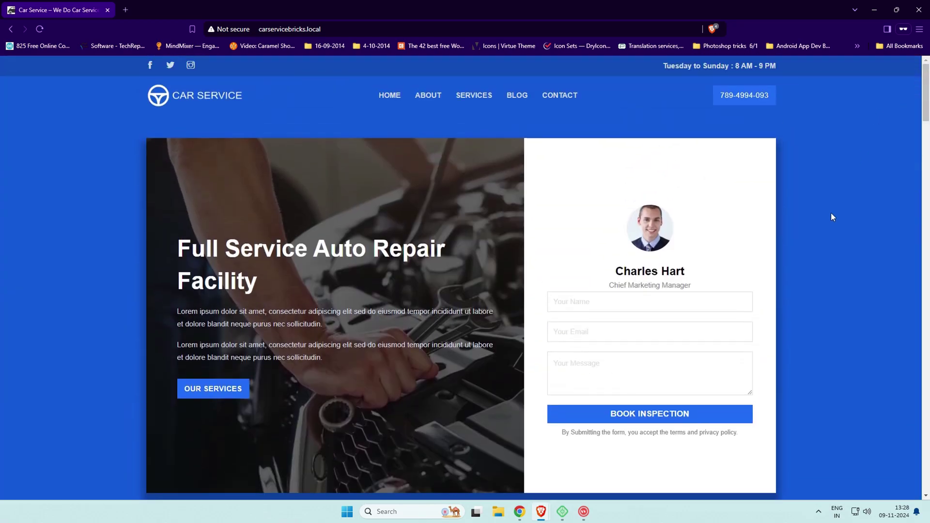
{"action": "left_click", "coordinate": [584, 512]}
{"action": "scroll", "coordinate": [388, 243], "scroll_direction": "down", "scroll_amount": 3}
{"action": "left_click", "coordinate": [591, 185]}
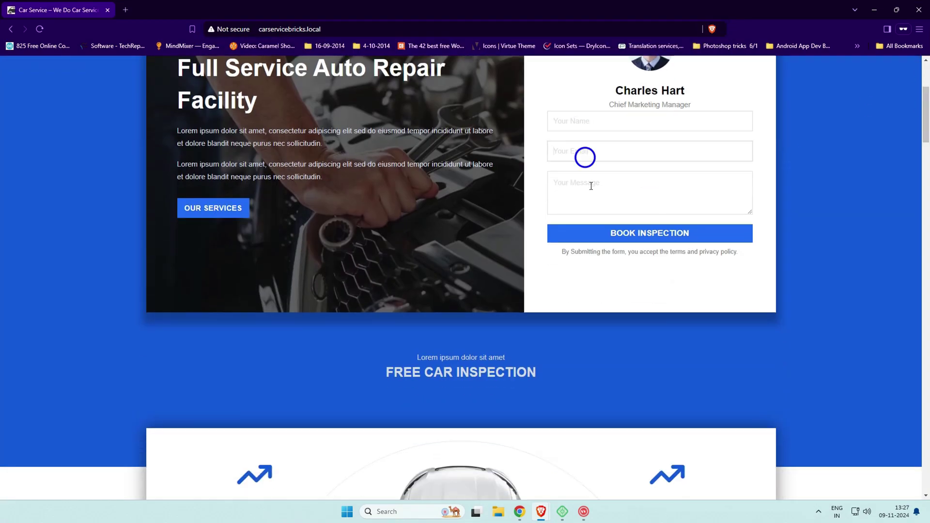
{"action": "scroll", "coordinate": [591, 185], "scroll_direction": "down", "scroll_amount": 3}
{"action": "scroll", "coordinate": [928, 133], "scroll_direction": "up", "scroll_amount": 4}
{"action": "scroll", "coordinate": [928, 134], "scroll_direction": "up", "scroll_amount": 2}
{"action": "scroll", "coordinate": [709, 277], "scroll_direction": "down", "scroll_amount": 12}
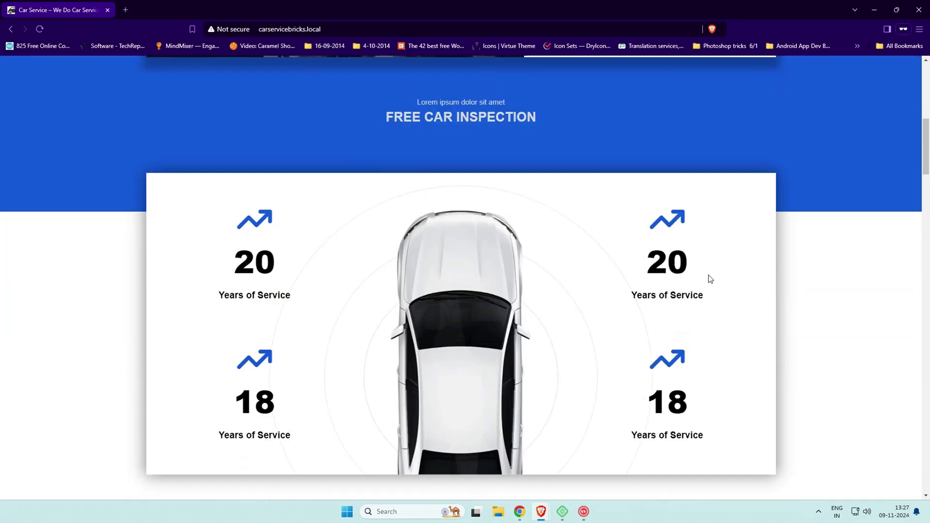
{"action": "scroll", "coordinate": [395, 233], "scroll_direction": "down", "scroll_amount": 6}
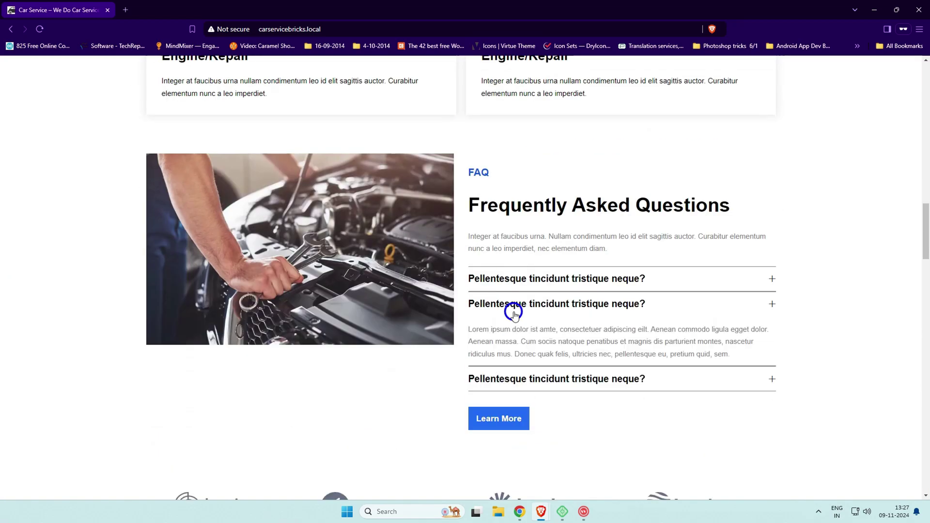
{"action": "scroll", "coordinate": [513, 309], "scroll_direction": "down", "scroll_amount": 7}
{"action": "scroll", "coordinate": [486, 328], "scroll_direction": "down", "scroll_amount": 2}
{"action": "left_click", "coordinate": [650, 260]}
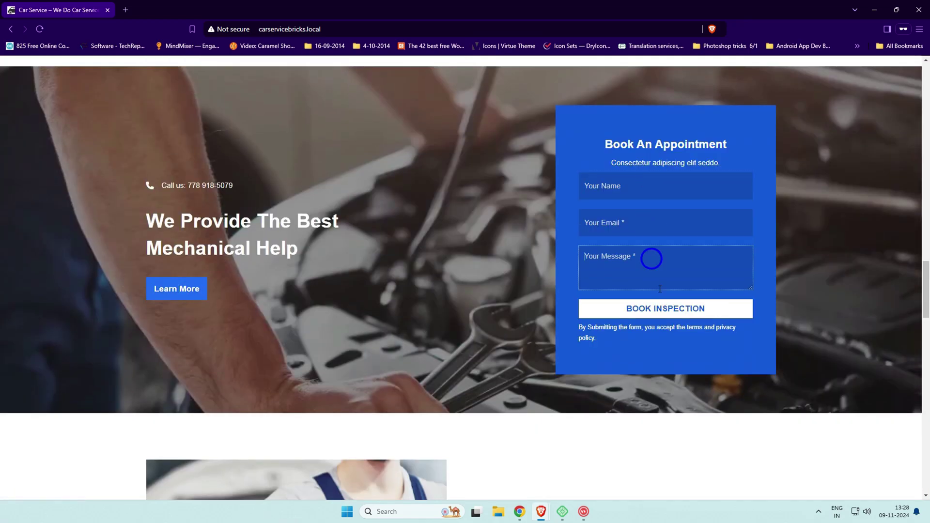
{"action": "scroll", "coordinate": [590, 324], "scroll_direction": "down", "scroll_amount": 10}
{"action": "left_click", "coordinate": [461, 297]}
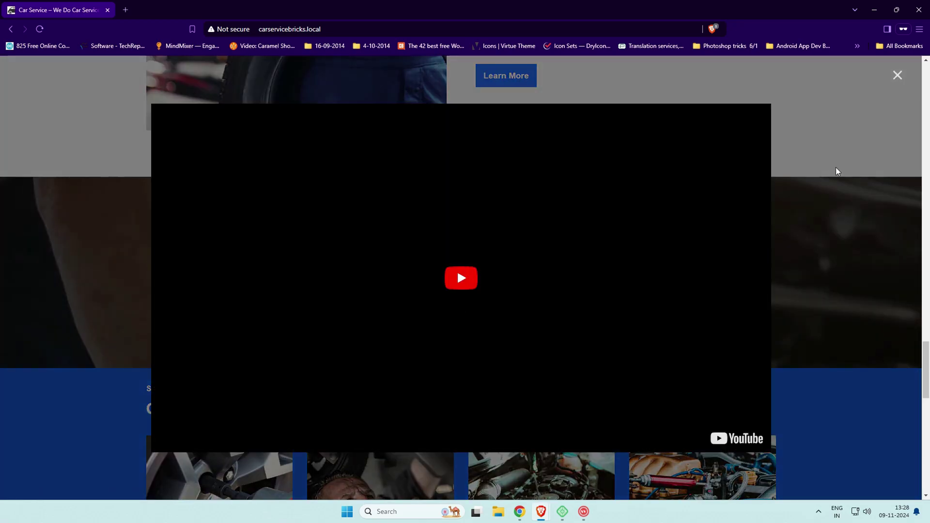
{"action": "left_click", "coordinate": [837, 170]}
{"action": "scroll", "coordinate": [223, 350], "scroll_direction": "down", "scroll_amount": 4}
{"action": "scroll", "coordinate": [222, 350], "scroll_direction": "down", "scroll_amount": 10}
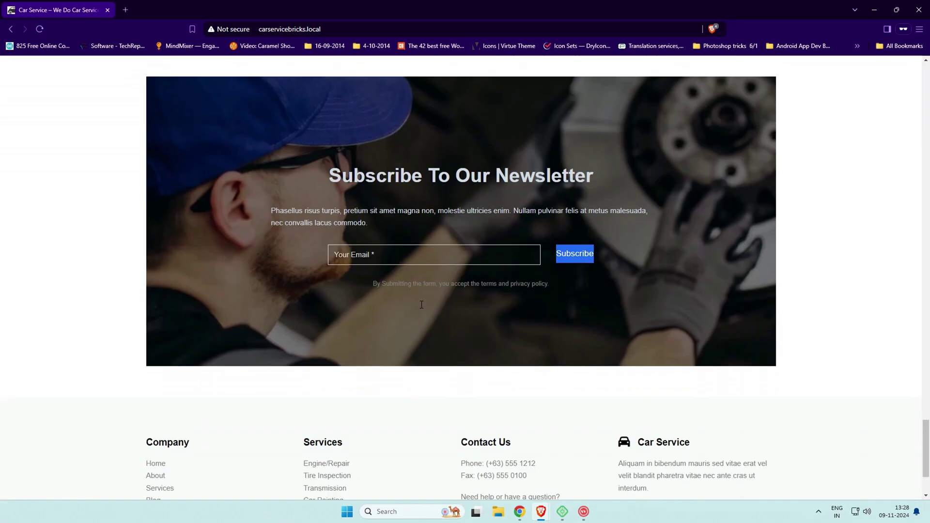
{"action": "scroll", "coordinate": [580, 421], "scroll_direction": "up", "scroll_amount": 20}
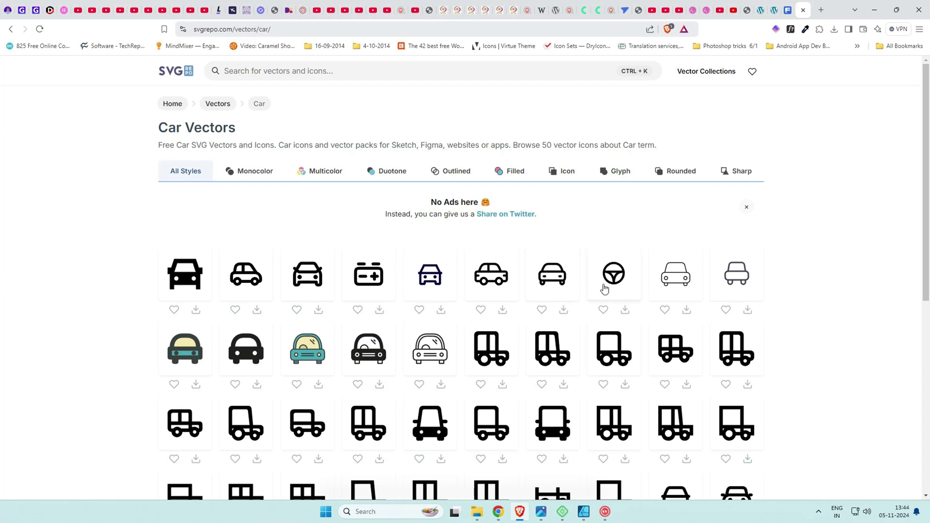
Save the steering-wheel icon as car-wheel-svgrepo-com.svg in Images, then drag it toward Affinity Designer
{"action": "left_click", "coordinate": [625, 310]}
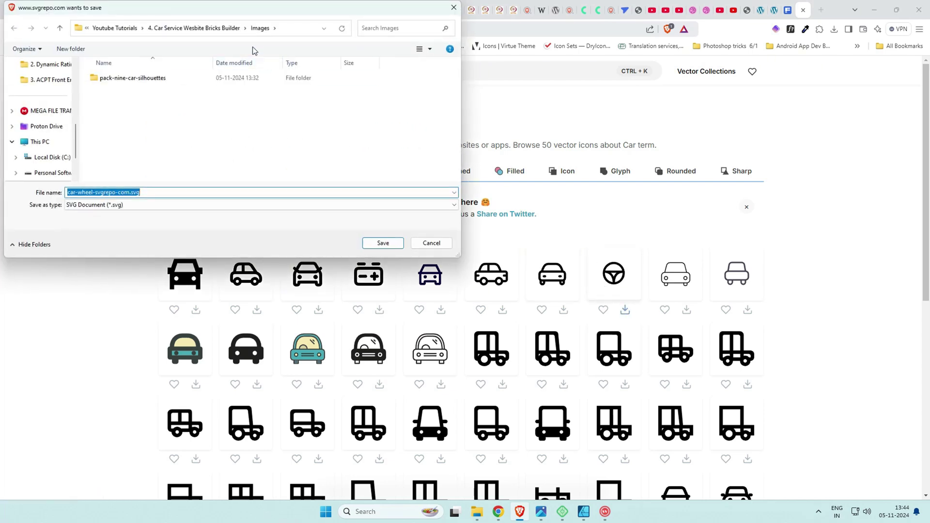
{"action": "left_click", "coordinate": [376, 244]}
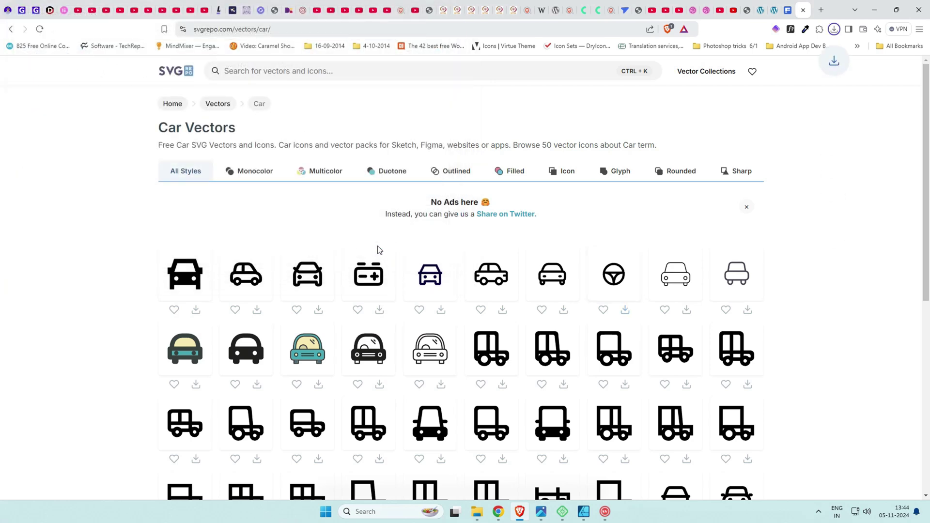
{"action": "left_click", "coordinate": [836, 27]}
{"action": "left_click", "coordinate": [809, 54]}
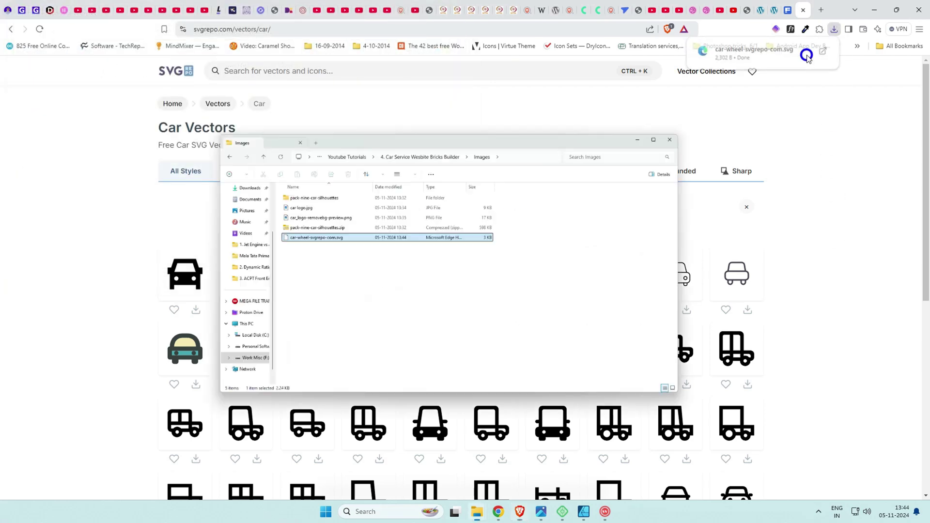
{"action": "left_click_drag", "start_coordinate": [244, 147], "coordinate": [435, 374]}
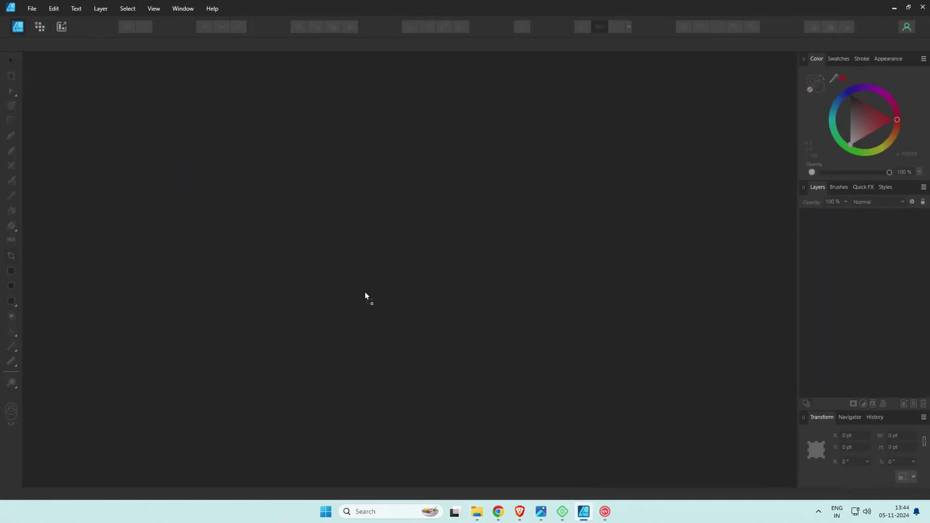
Open the wheel SVG in Affinity, then create a blank 500 × 200 px document
{"action": "left_click_drag", "start_coordinate": [365, 295], "coordinate": [365, 295]}
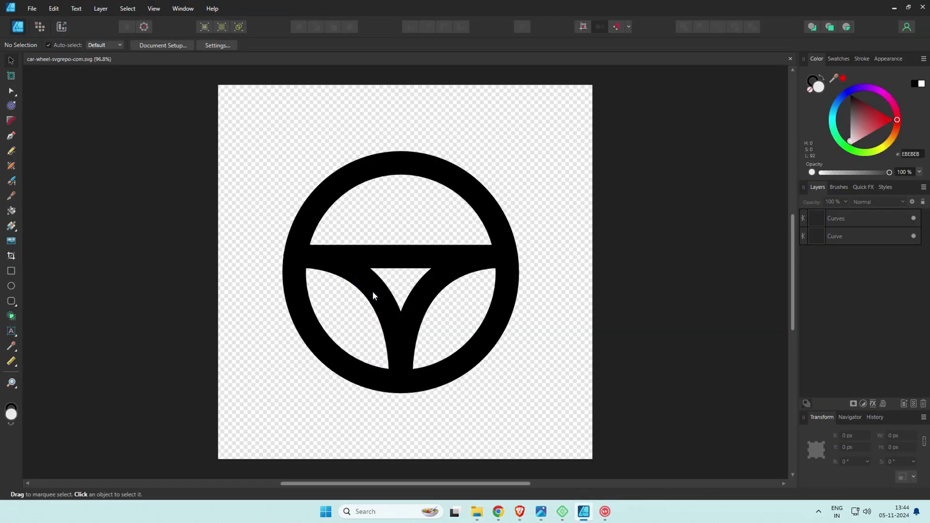
{"action": "left_click", "coordinate": [30, 8]}
{"action": "left_click", "coordinate": [39, 29]}
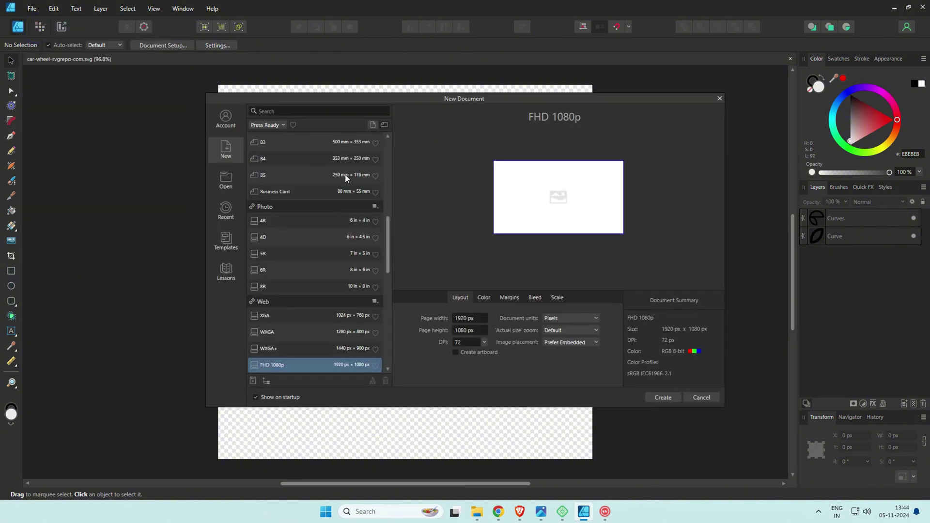
{"action": "left_click", "coordinate": [474, 320]}
{"action": "left_click", "coordinate": [462, 332]}
{"action": "type", "text": "200"}
{"action": "key", "text": "Return"}
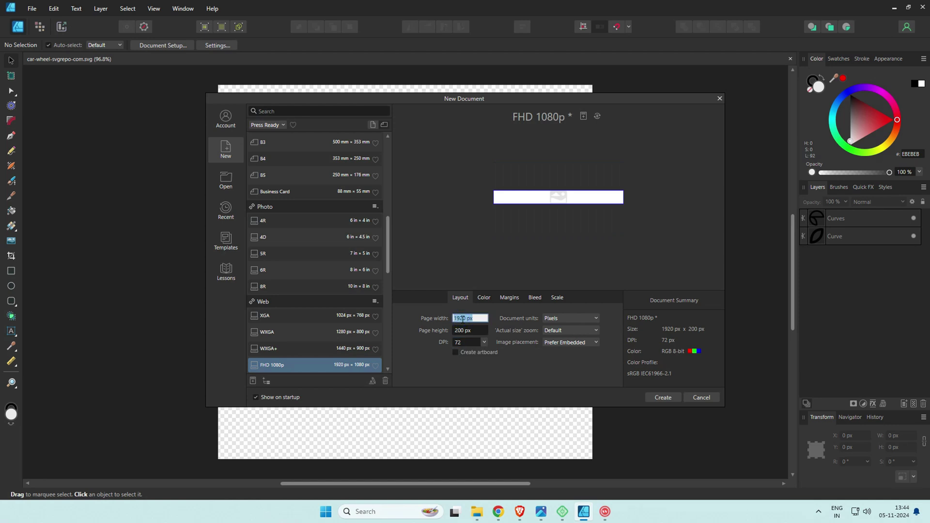
{"action": "left_click", "coordinate": [459, 319]}
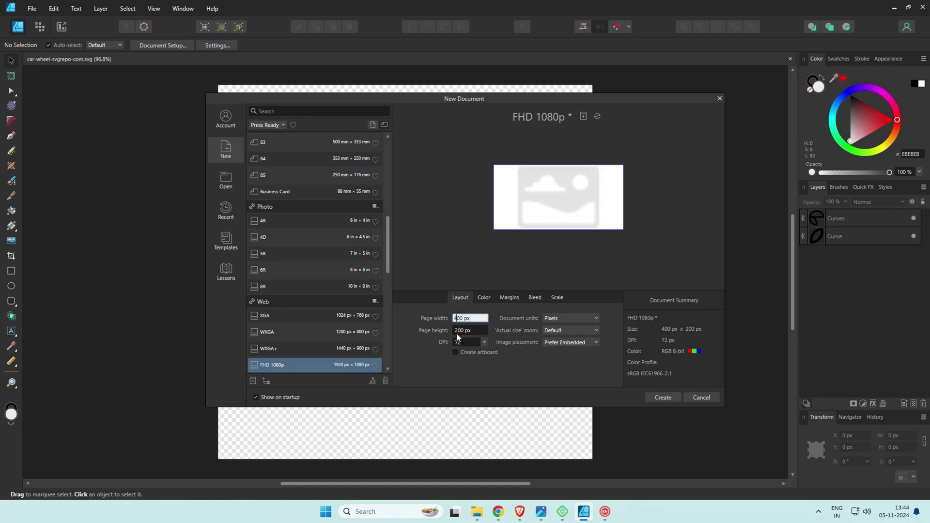
{"action": "key", "text": "Return"}
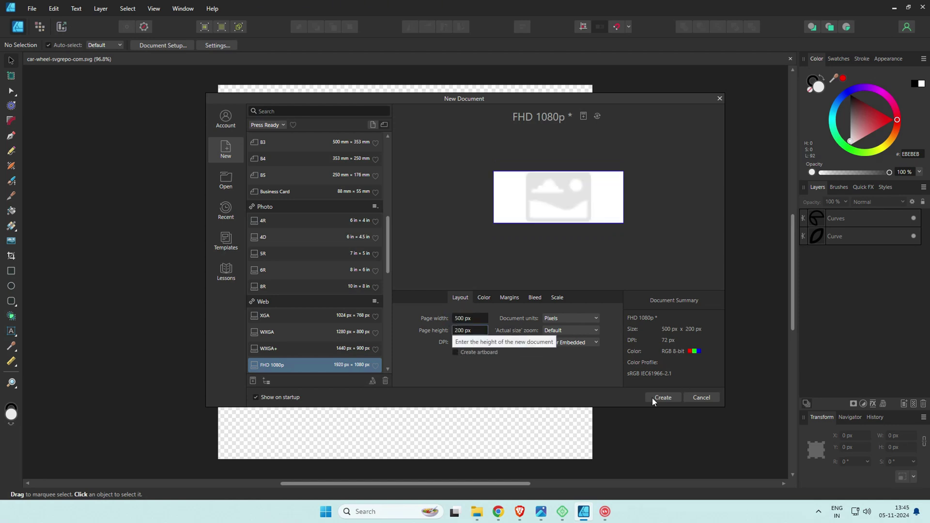
{"action": "left_click", "coordinate": [652, 398]}
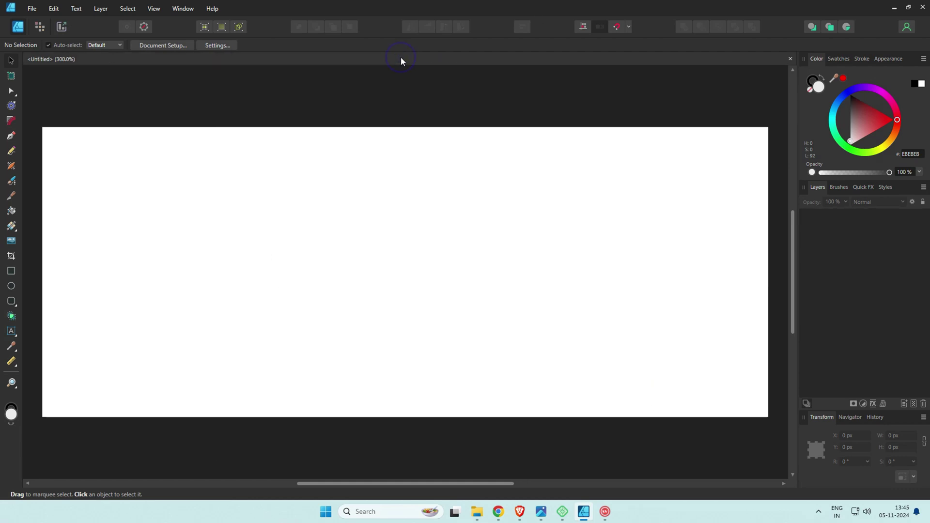
Place the steering-wheel SVG at the banner's left end, shrunk to about 243 px
{"action": "mouse_move", "coordinate": [477, 512]}
{"action": "mouse_move", "coordinate": [565, 457]}
{"action": "left_click", "coordinate": [618, 429]}
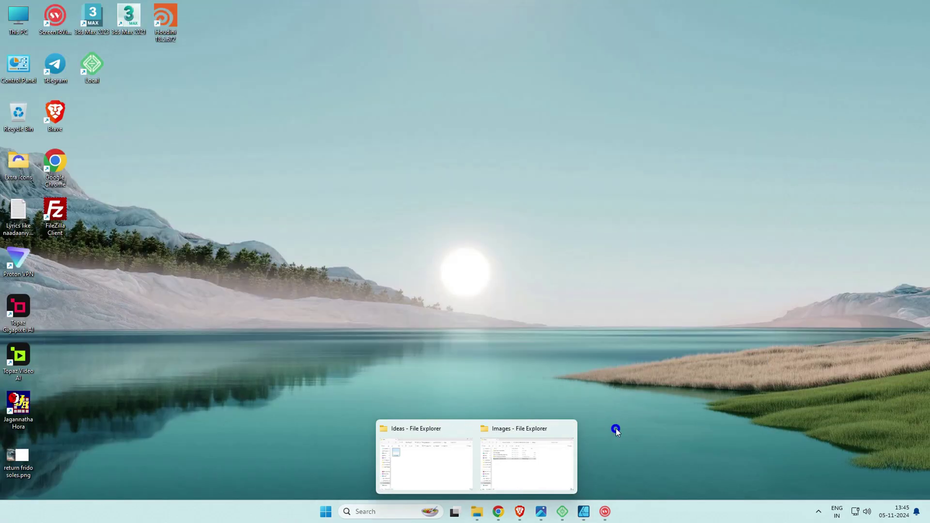
{"action": "left_click", "coordinate": [519, 467]}
{"action": "left_click", "coordinate": [73, 233]}
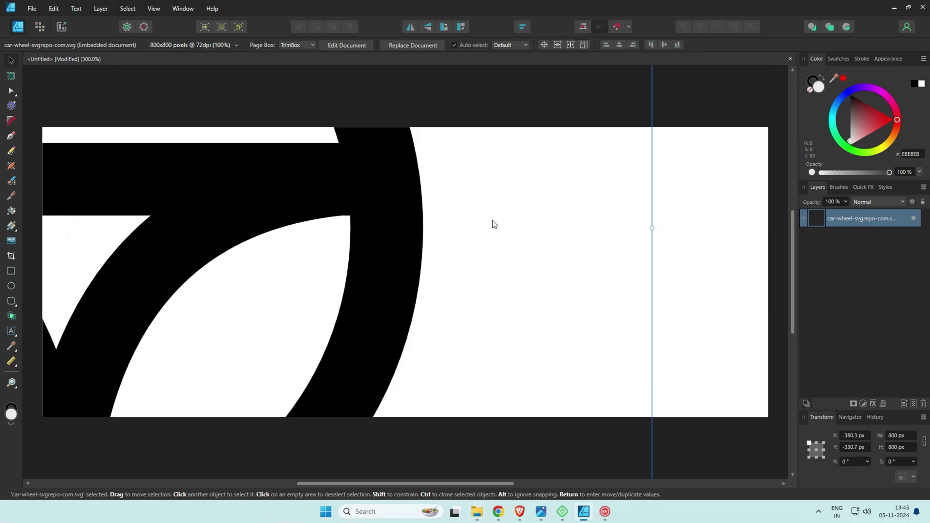
{"action": "scroll", "coordinate": [493, 222], "scroll_direction": "down", "scroll_amount": 10}
{"action": "mouse_move", "coordinate": [511, 312]}
{"action": "left_mouse_down"}
{"action": "mouse_move", "coordinate": [344, 150]}
{"action": "mouse_move", "coordinate": [453, 246]}
{"action": "mouse_move", "coordinate": [451, 266]}
{"action": "mouse_move", "coordinate": [386, 286]}
{"action": "mouse_move", "coordinate": [427, 314]}
{"action": "left_mouse_up"}
{"action": "scroll", "coordinate": [449, 245], "scroll_direction": "up", "scroll_amount": 5}
{"action": "left_click", "coordinate": [226, 242]}
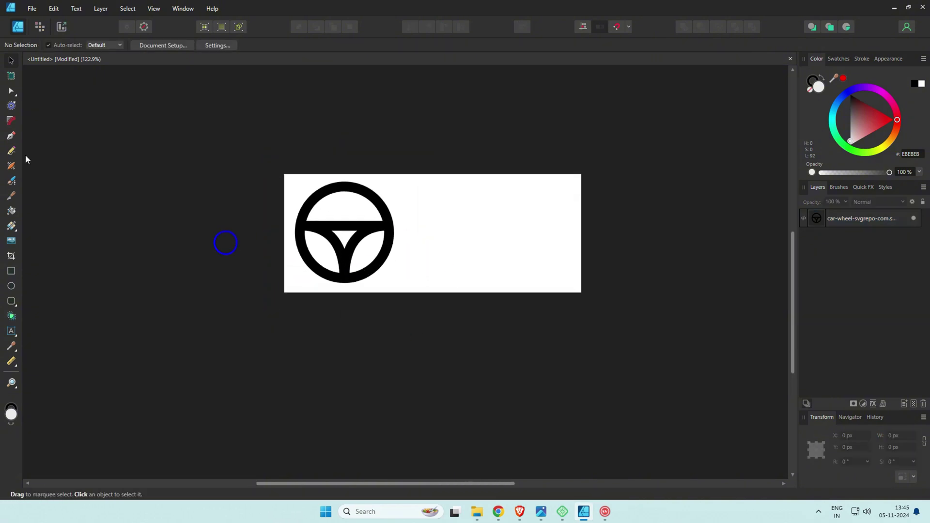
Add the CAR SERVICE artistic text beside the wheel and enlarge it to 52 pt
{"action": "left_click", "coordinate": [12, 332]}
{"action": "left_click", "coordinate": [410, 192]}
{"action": "type", "text": "Cart"}
{"action": "left_click", "coordinate": [192, 45]}
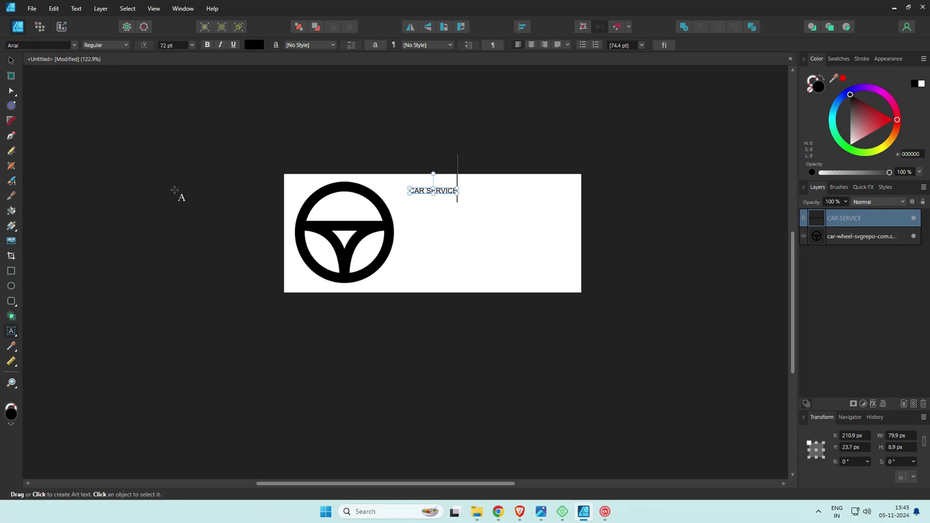
{"action": "left_click", "coordinate": [192, 45]}
{"action": "left_click", "coordinate": [165, 167]}
{"action": "key", "text": "Escape"}
Shrink the steering wheel to match the text and move CAR SERVICE next to it
{"action": "left_click", "coordinate": [344, 233]}
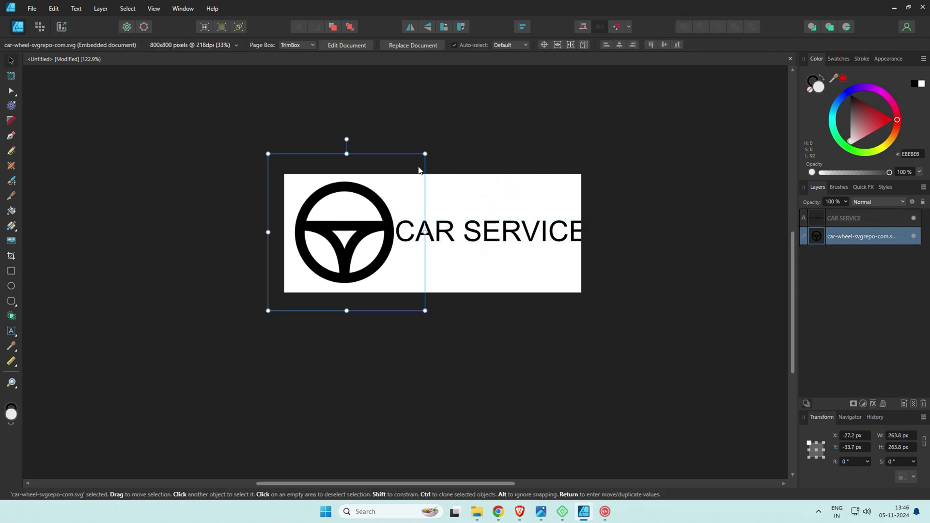
{"action": "left_click_drag", "start_coordinate": [426, 312], "coordinate": [380, 291]}
{"action": "left_click_drag", "start_coordinate": [484, 232], "coordinate": [461, 233]}
{"action": "scroll", "coordinate": [164, 46], "scroll_direction": "up", "scroll_amount": 6}
{"action": "scroll", "coordinate": [165, 45], "scroll_direction": "down", "scroll_amount": 2}
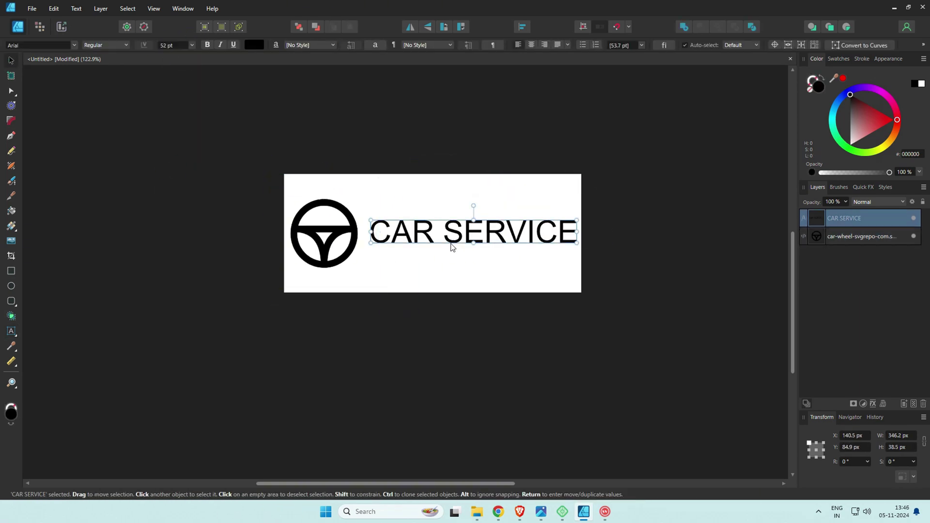
{"action": "left_click", "coordinate": [646, 196]}
Vector-crop the wheel graphic tightly on all four sides around its circle
{"action": "key", "text": "c"}
{"action": "key", "text": "ctrl+plus"}
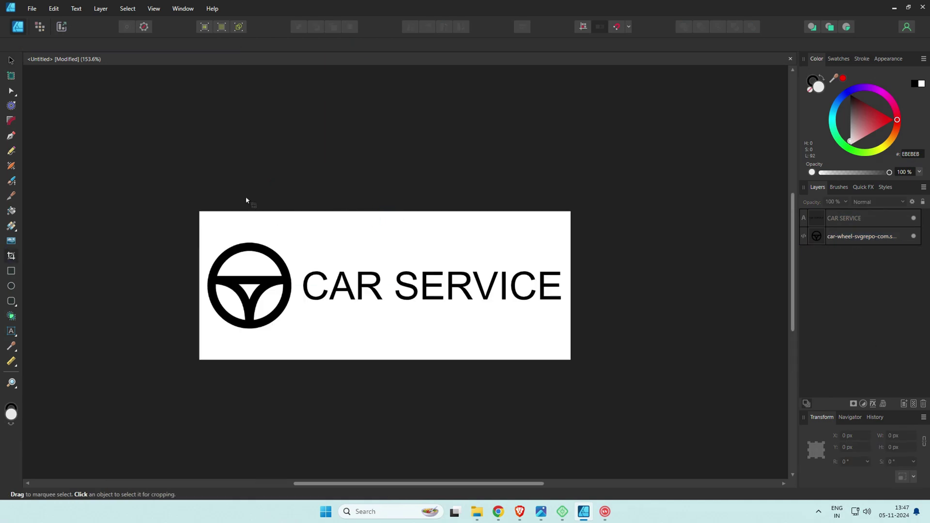
{"action": "left_click_drag", "start_coordinate": [246, 200], "coordinate": [482, 333]}
{"action": "left_click_drag", "start_coordinate": [253, 220], "coordinate": [253, 238]}
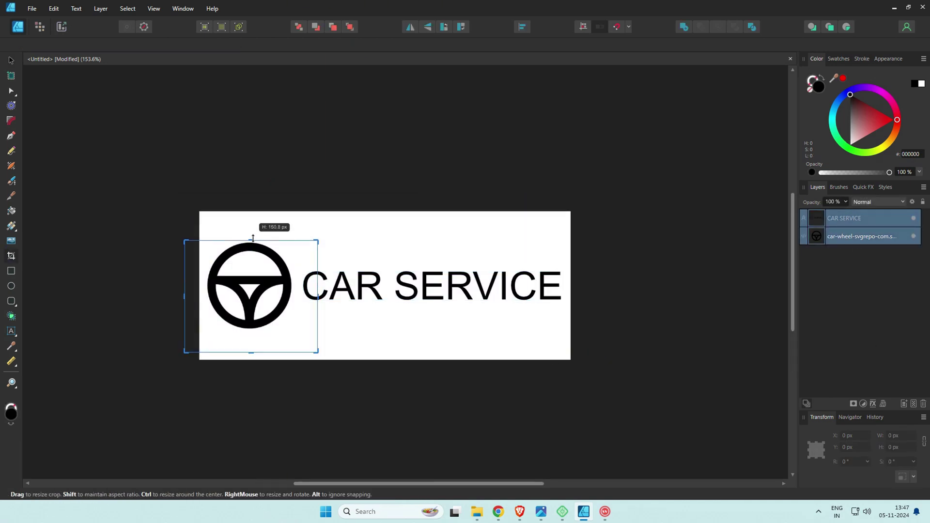
{"action": "left_click_drag", "start_coordinate": [251, 353], "coordinate": [251, 330]}
{"action": "left_click_drag", "start_coordinate": [185, 286], "coordinate": [205, 287]}
{"action": "left_click_drag", "start_coordinate": [318, 286], "coordinate": [296, 287]}
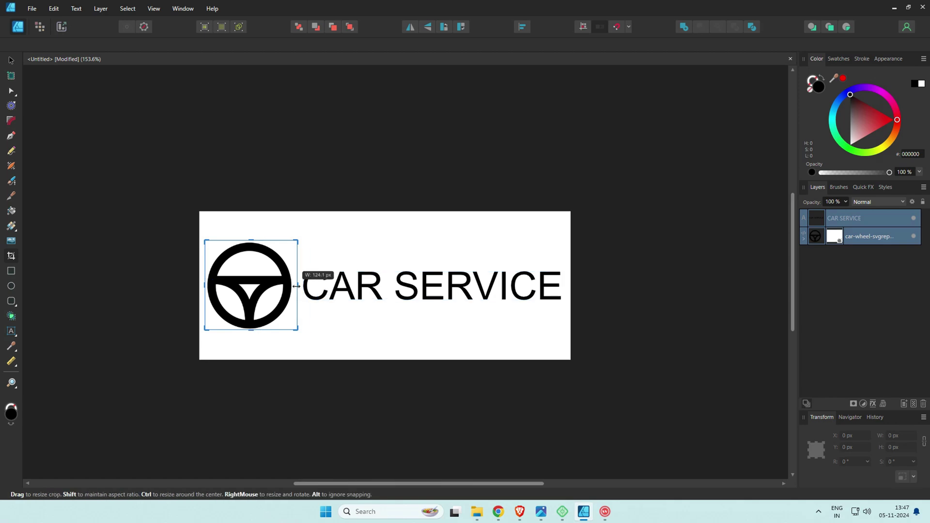
{"action": "key", "text": "v"}
{"action": "left_click", "coordinate": [431, 286]}
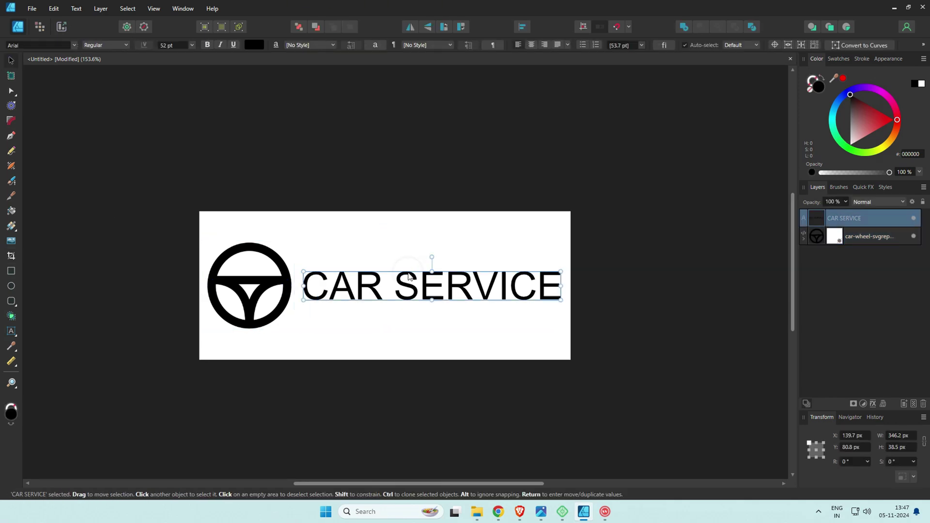
{"action": "left_click", "coordinate": [266, 120]}
Make the document background transparent in Document Setup
{"action": "left_click", "coordinate": [163, 45]}
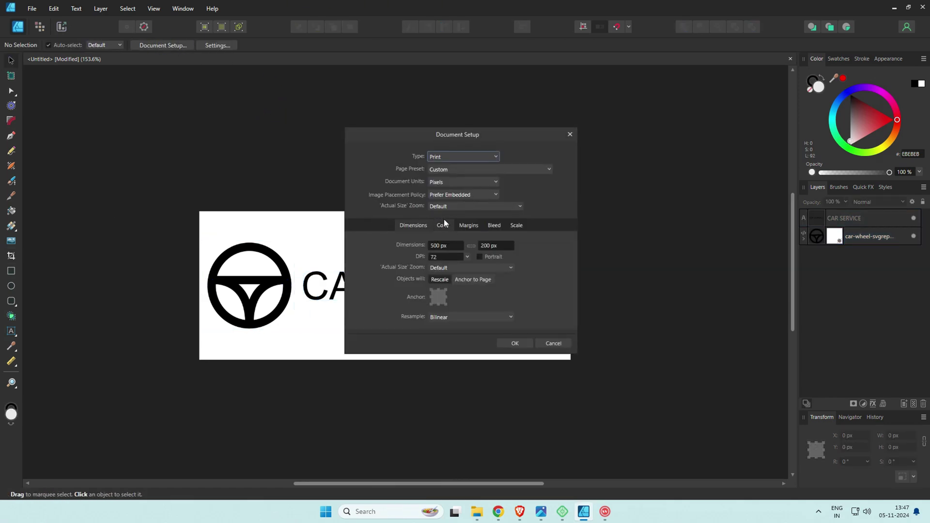
{"action": "left_click", "coordinate": [444, 225]}
{"action": "left_click", "coordinate": [443, 282]}
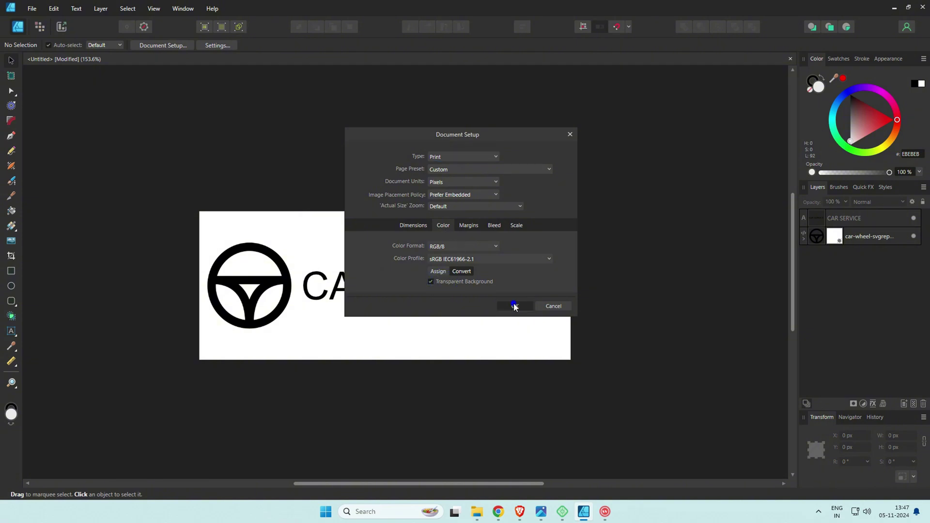
{"action": "left_click", "coordinate": [515, 306]}
Export the black logo as a PNG file
{"action": "key", "text": "ctrl+a"}
{"action": "left_click", "coordinate": [32, 9]}
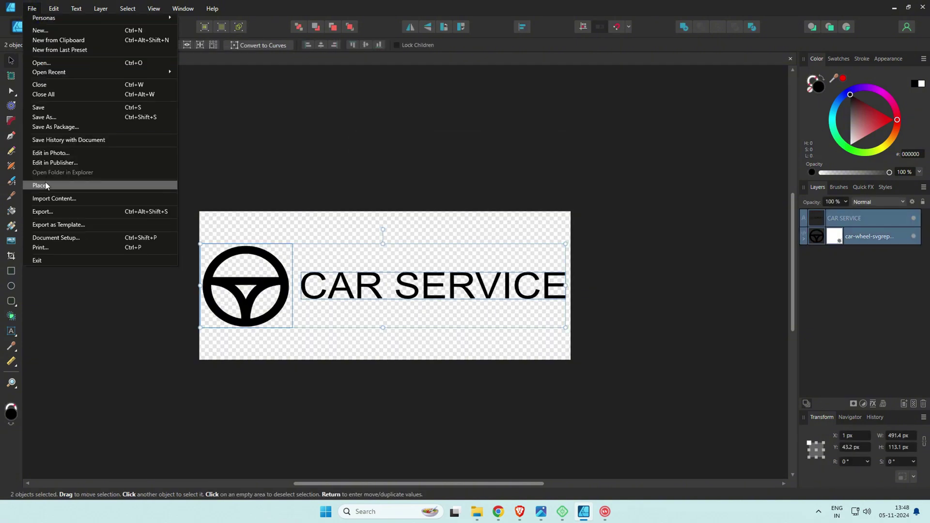
{"action": "left_click", "coordinate": [48, 211]}
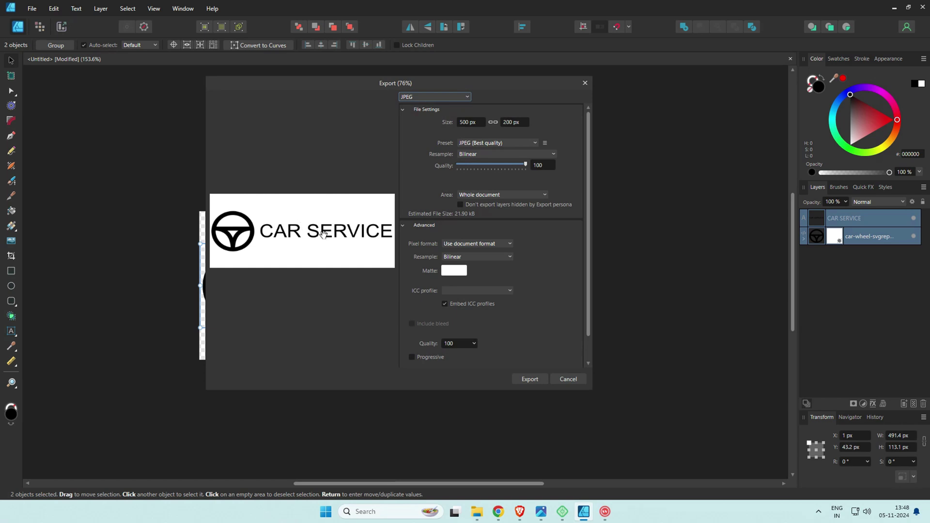
{"action": "left_click", "coordinate": [421, 99]}
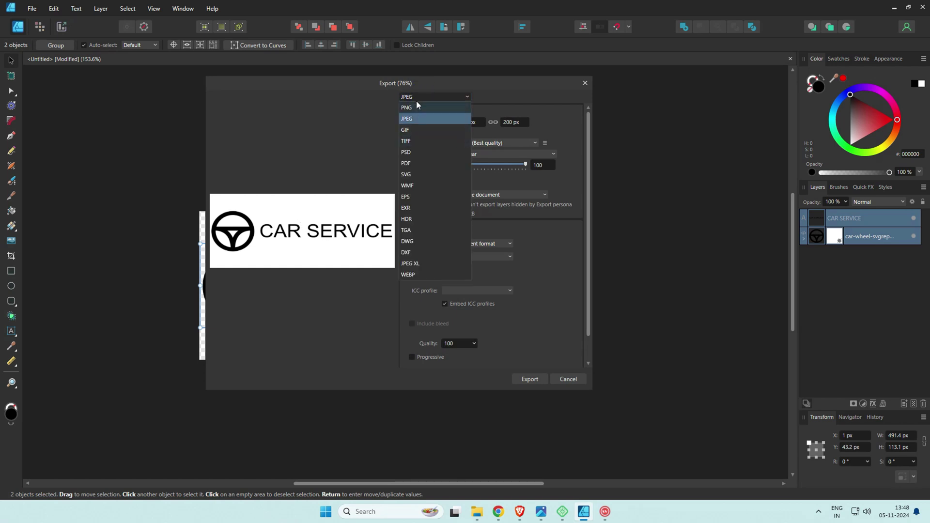
{"action": "left_click", "coordinate": [407, 107]}
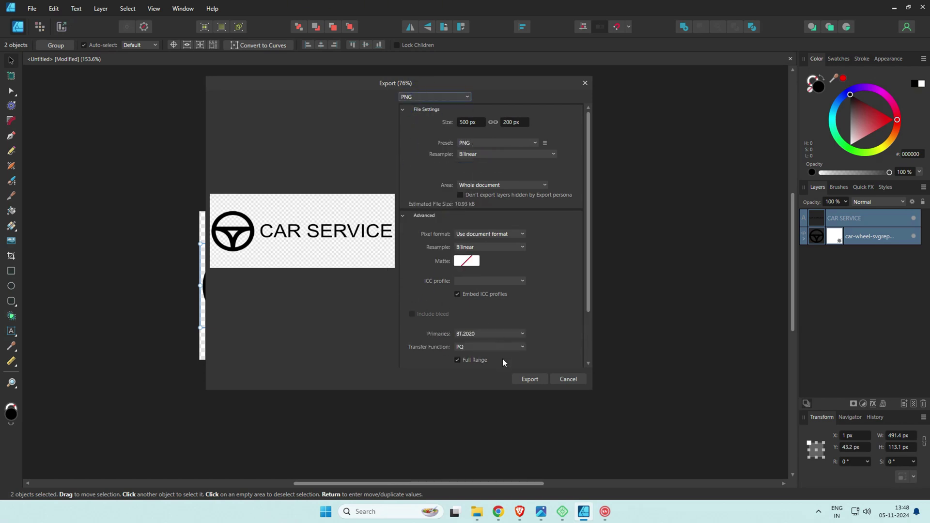
{"action": "left_click", "coordinate": [530, 380]}
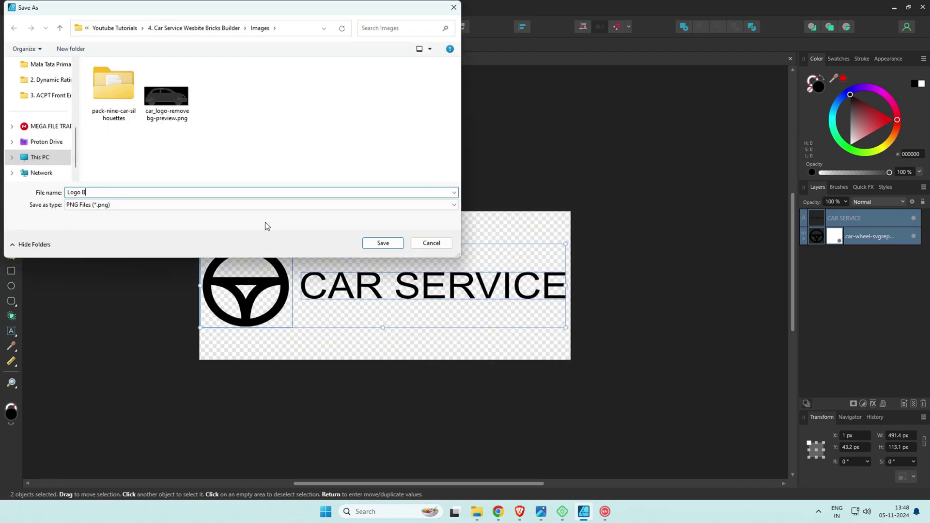
{"action": "key", "text": "Return"}
Recolour the CAR SERVICE text to white (FFFFFF)
{"action": "scroll", "coordinate": [265, 225], "scroll_direction": "up", "scroll_amount": 5}
{"action": "left_click", "coordinate": [405, 288]}
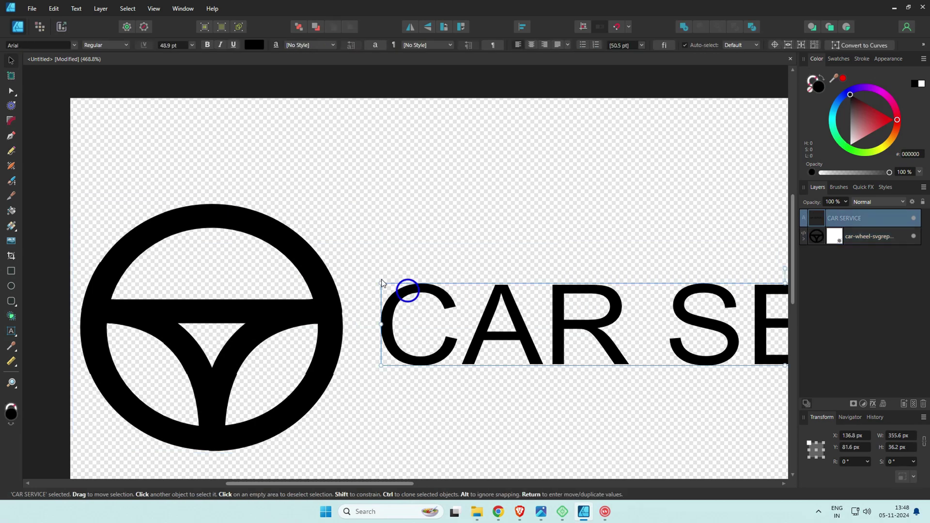
{"action": "left_click", "coordinate": [252, 45]}
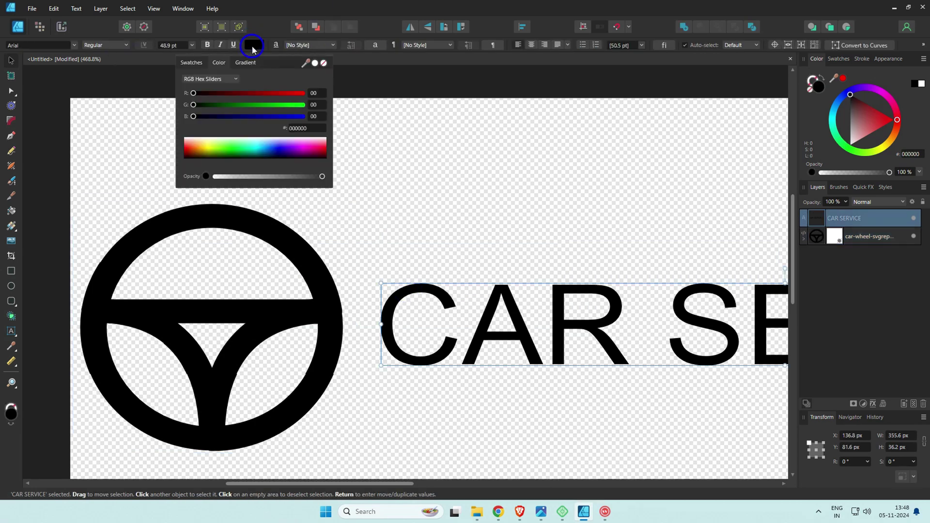
{"action": "left_click", "coordinate": [315, 64]}
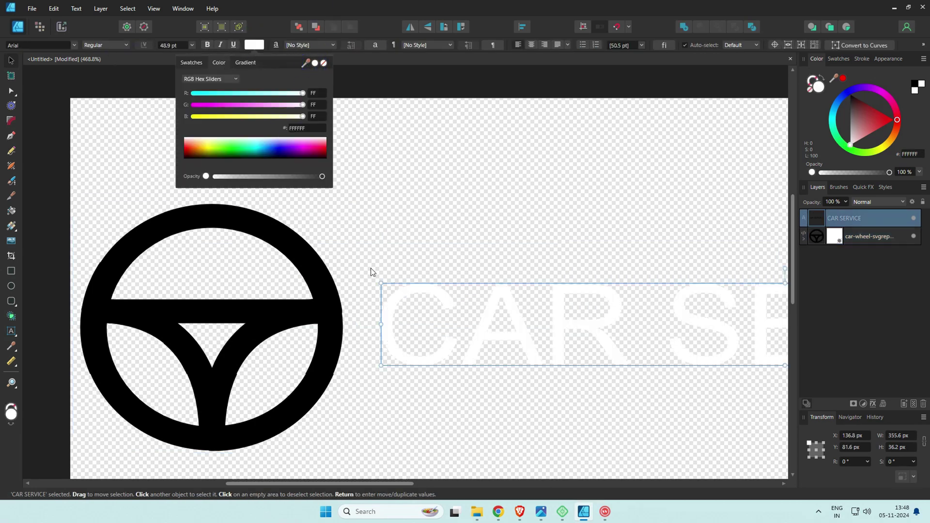
{"action": "left_click", "coordinate": [339, 285]}
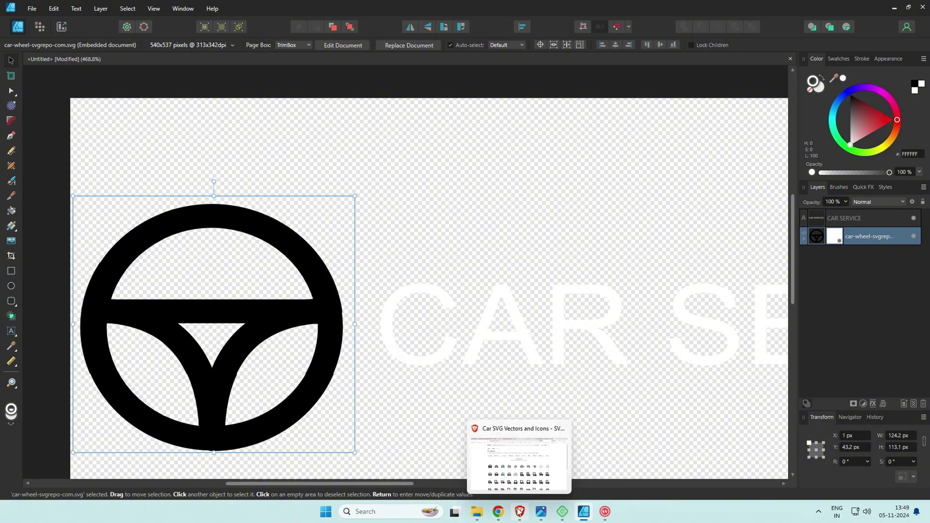
Change the wheel SVG's stroke colour to FFFFFF in Notepad and save the file
{"action": "mouse_move", "coordinate": [478, 511]}
{"action": "left_click", "coordinate": [504, 478]}
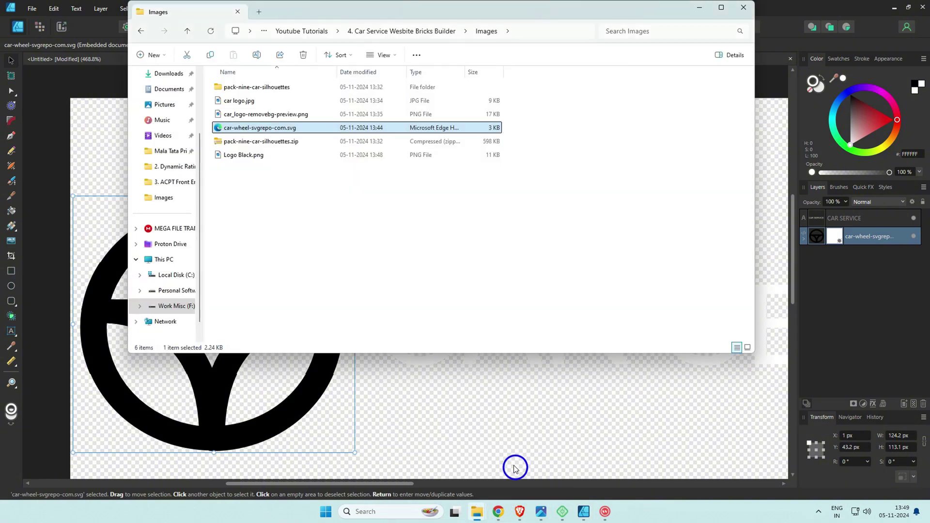
{"action": "right_click", "coordinate": [255, 129]}
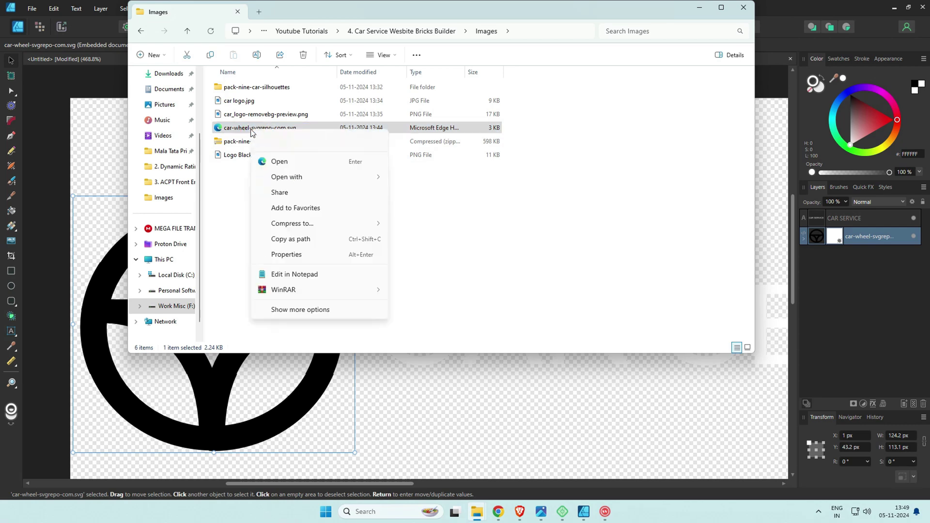
{"action": "mouse_move", "coordinate": [304, 182]}
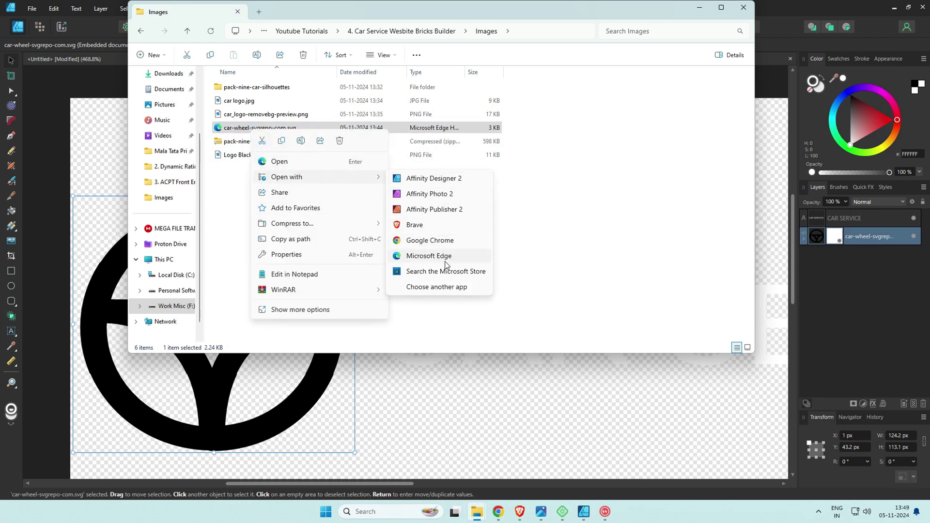
{"action": "left_click", "coordinate": [345, 273]}
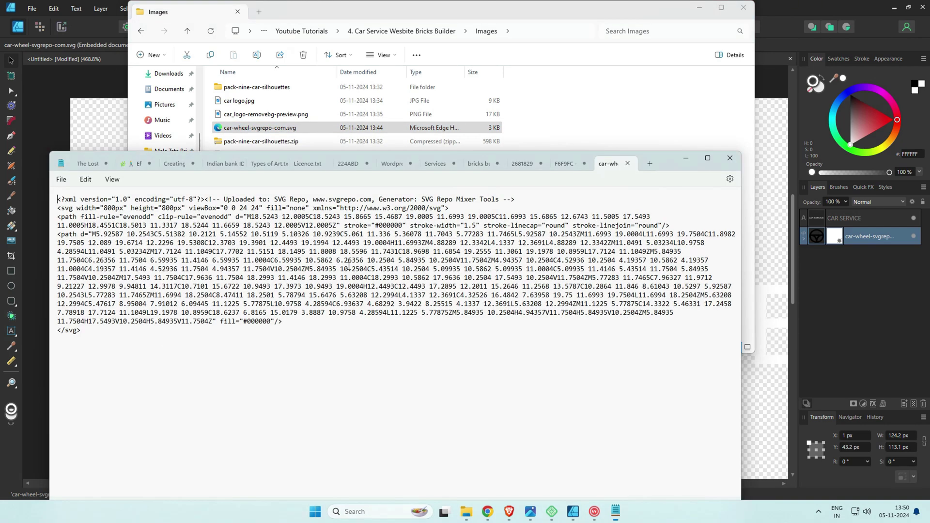
{"action": "type", "text": "FFFFFF"}
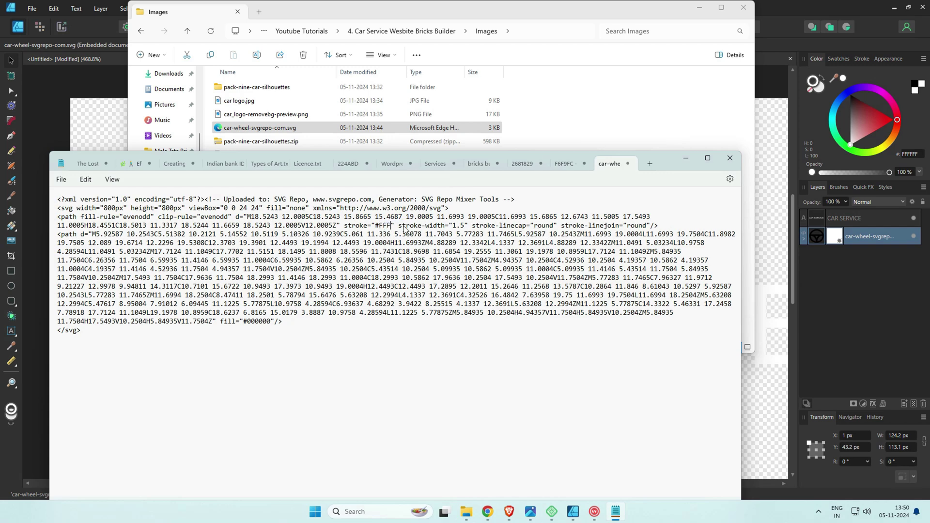
{"action": "key", "text": "ctrl+s"}
{"action": "key", "text": "ctrl+w"}
Drag the edited wheel SVG onto the Affinity banner
{"action": "left_click", "coordinate": [730, 158]}
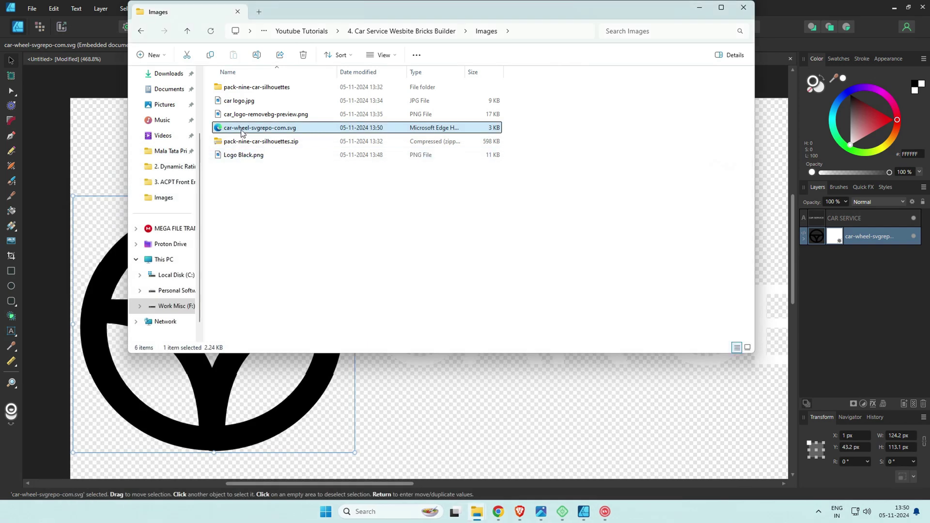
{"action": "left_click_drag", "start_coordinate": [242, 131], "coordinate": [446, 414]}
{"action": "scroll", "coordinate": [446, 413], "scroll_direction": "down", "scroll_amount": 5}
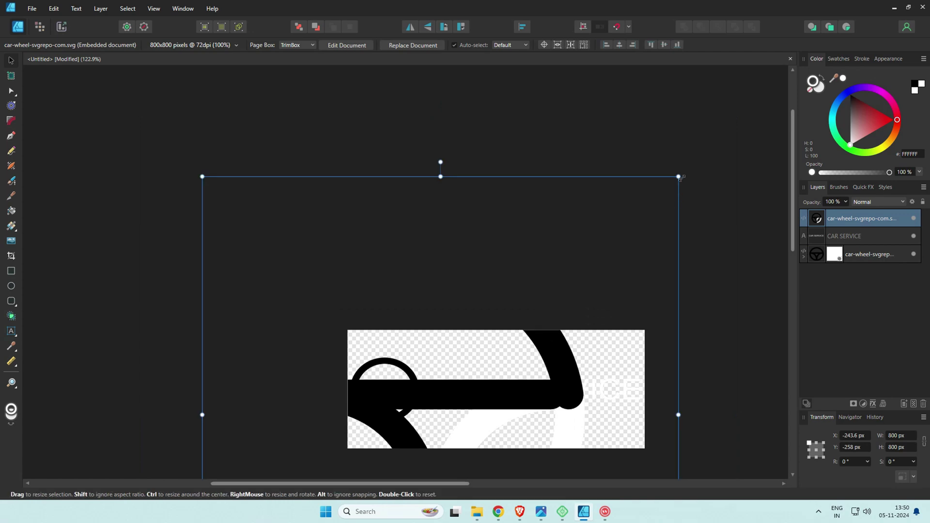
Replace the wheel layer with the SVG recoloured to fill #FFFFFF, placed at the logo's left
{"action": "left_click_drag", "start_coordinate": [680, 177], "coordinate": [527, 300]}
{"action": "key", "text": "Delete"}
{"action": "mouse_move", "coordinate": [478, 512]}
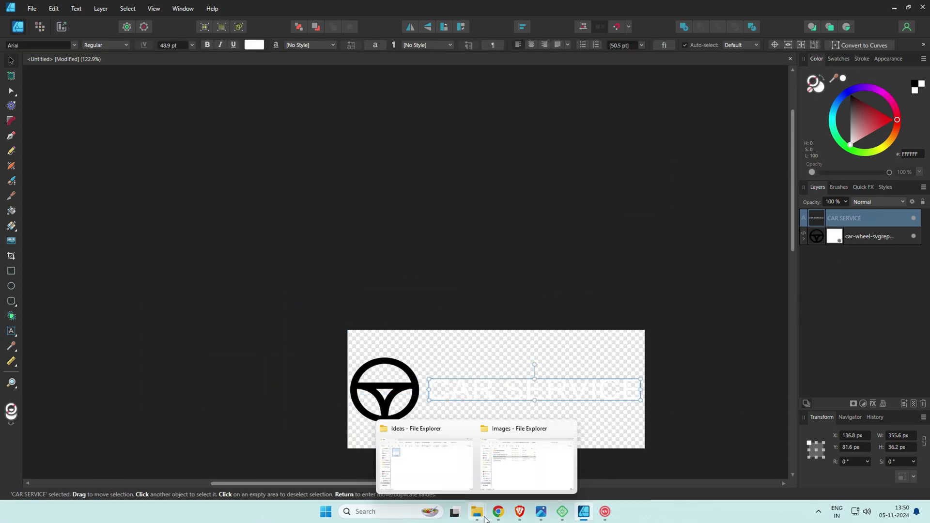
{"action": "left_click", "coordinate": [526, 465]}
{"action": "right_click", "coordinate": [260, 128]}
{"action": "left_click", "coordinate": [283, 273]}
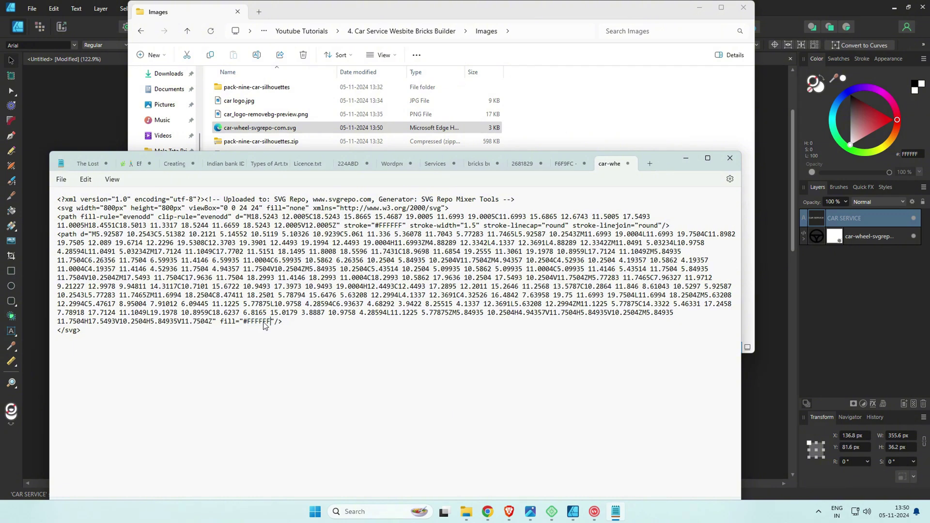
{"action": "left_click_drag", "start_coordinate": [261, 128], "coordinate": [438, 338]}
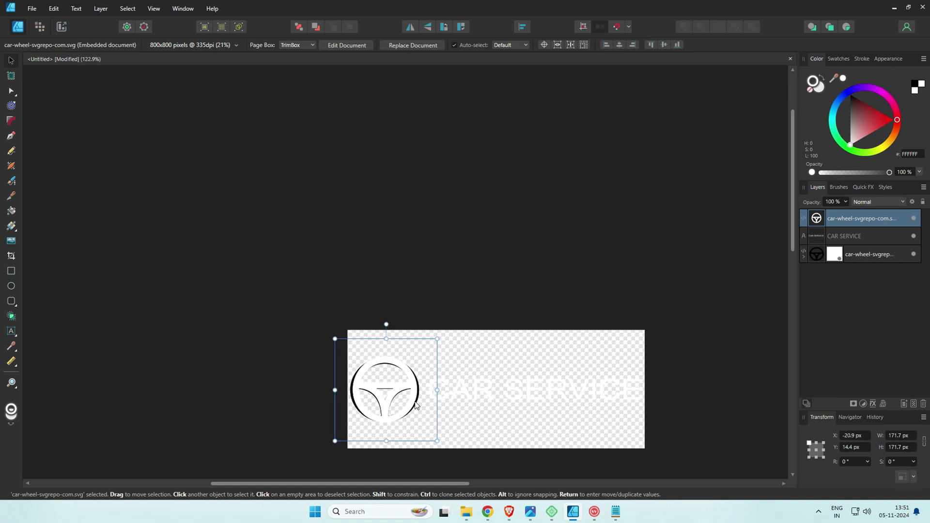
Export the white logo as a 500 × 200 PNG, then return to the WordPress Pages list
{"action": "left_click", "coordinate": [247, 297]}
{"action": "left_click", "coordinate": [31, 8]}
{"action": "left_click", "coordinate": [58, 209]}
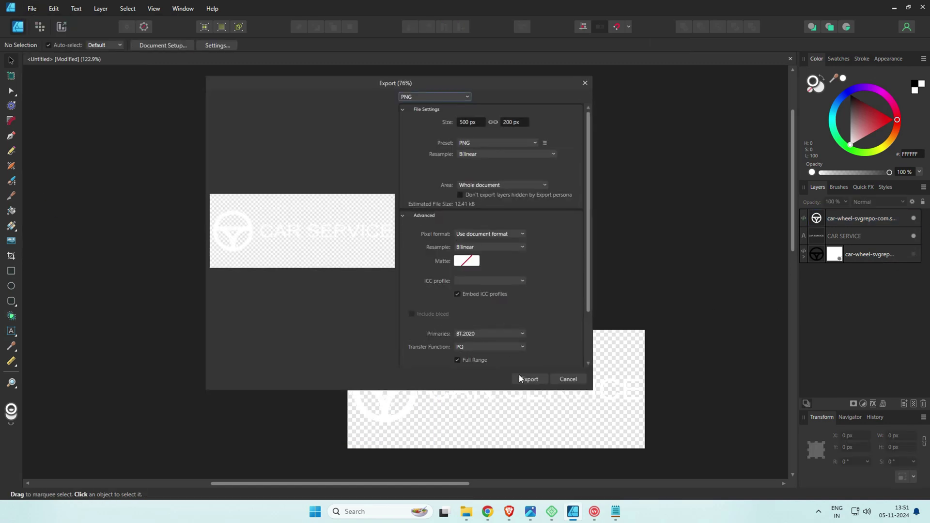
{"action": "left_click", "coordinate": [530, 379]}
{"action": "left_click", "coordinate": [218, 85]}
{"action": "key", "text": "Return"}
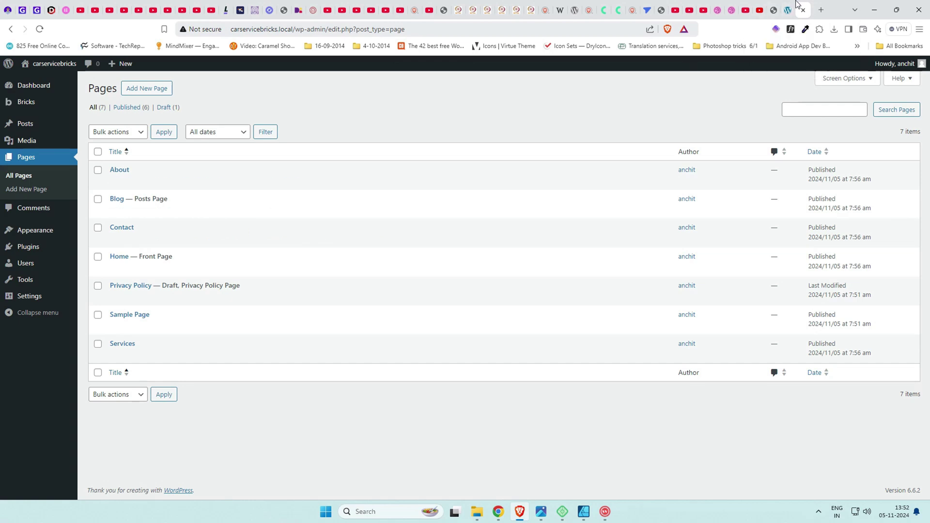
{"action": "left_click", "coordinate": [776, 7]}
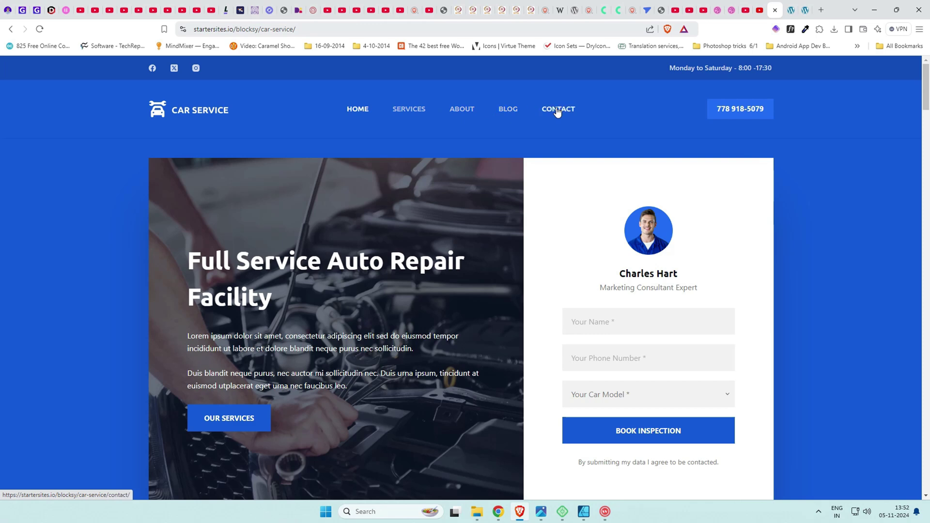
{"action": "left_click", "coordinate": [792, 7]}
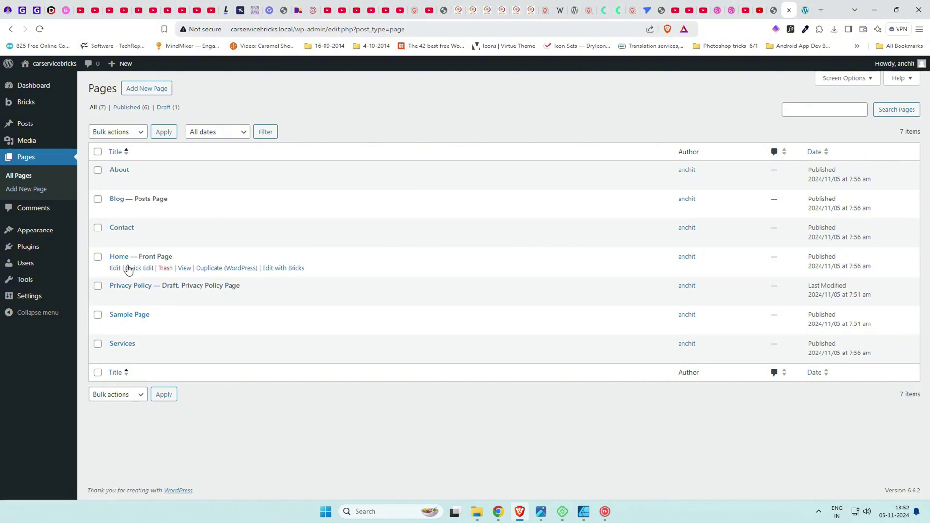
View and open the Home page, then return to the Pages list
{"action": "left_click", "coordinate": [184, 270]}
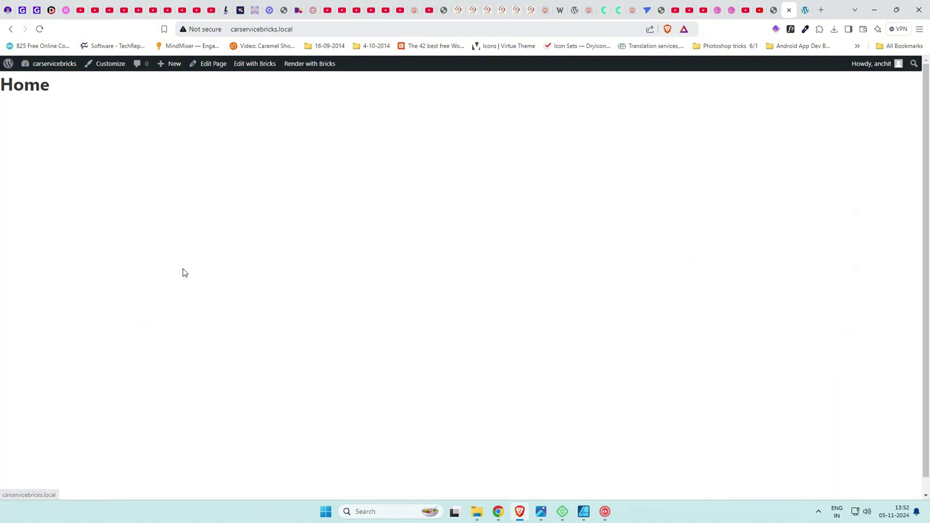
{"action": "left_click", "coordinate": [11, 28]}
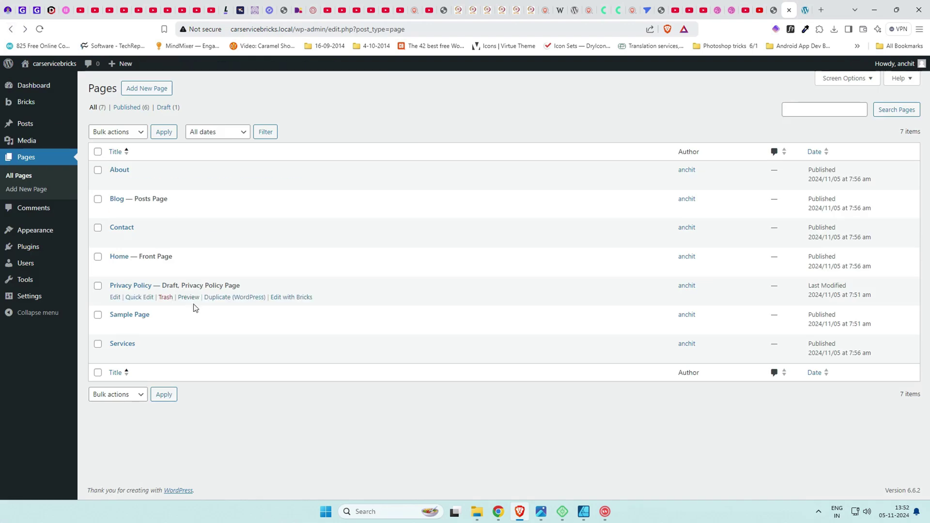
{"action": "left_click", "coordinate": [115, 269]}
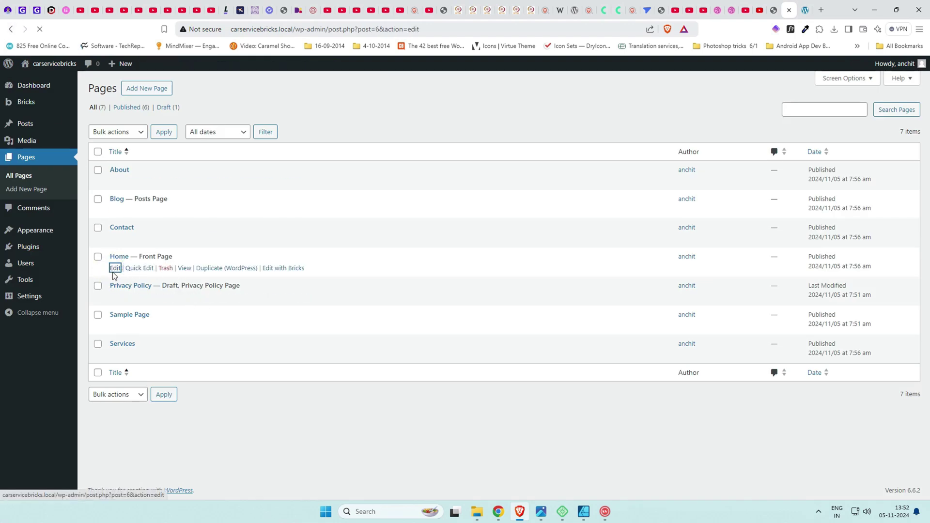
{"action": "key", "text": "alt+Left"}
{"action": "mouse_move", "coordinate": [39, 232]}
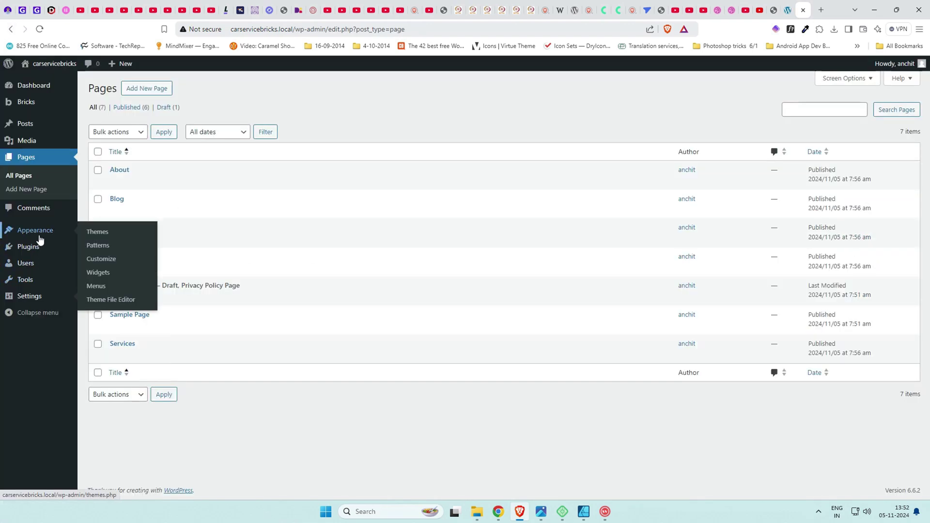
In Appearance > Menus, create a new menu named Footer 1
{"action": "left_click", "coordinate": [95, 285]}
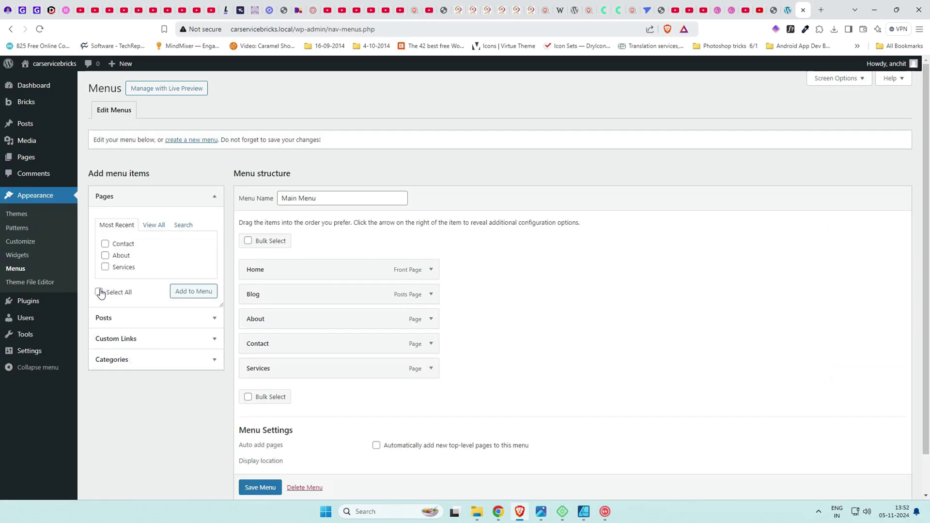
{"action": "left_click_drag", "start_coordinate": [326, 198], "coordinate": [270, 198]}
{"action": "left_click", "coordinate": [318, 197]}
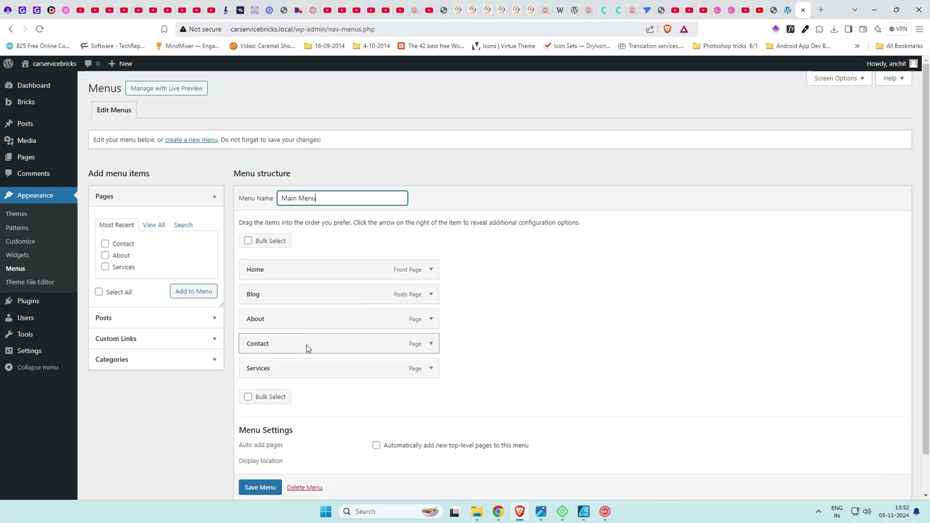
{"action": "scroll", "coordinate": [310, 373], "scroll_direction": "down", "scroll_amount": 1}
{"action": "scroll", "coordinate": [311, 373], "scroll_direction": "up", "scroll_amount": 1}
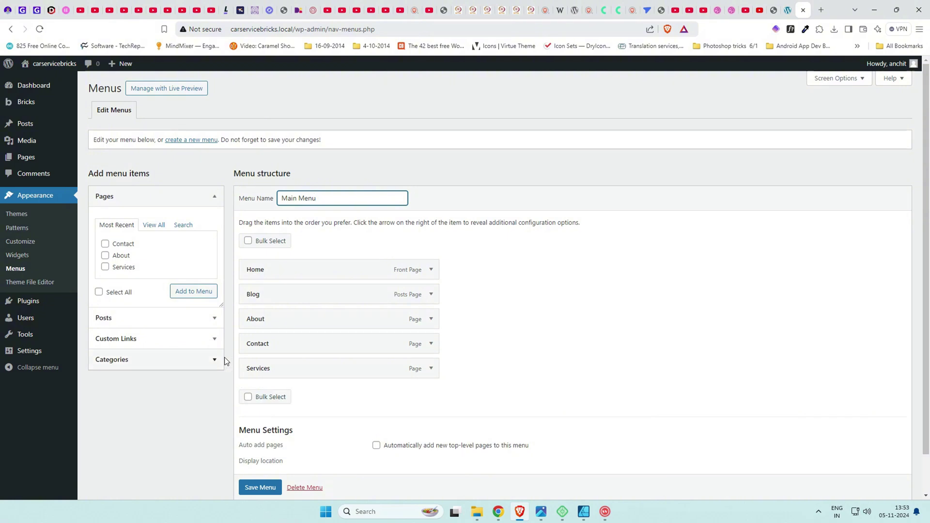
{"action": "left_click", "coordinate": [199, 141]}
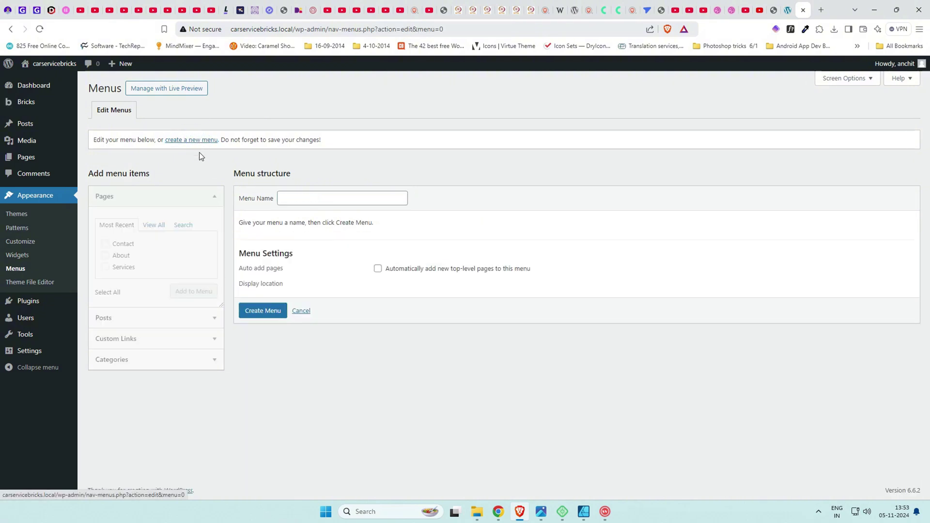
{"action": "left_click", "coordinate": [277, 196]}
{"action": "type", "text": "Footer 1"}
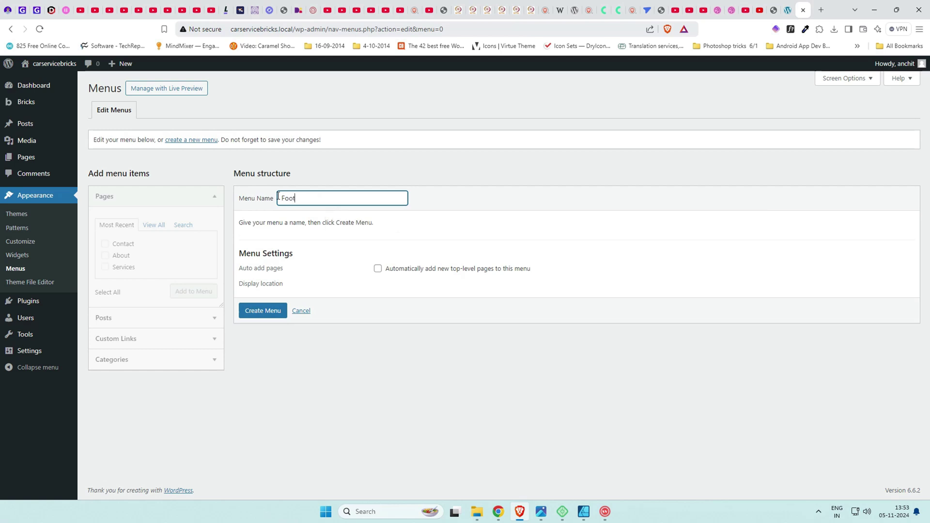
{"action": "left_click", "coordinate": [264, 309]}
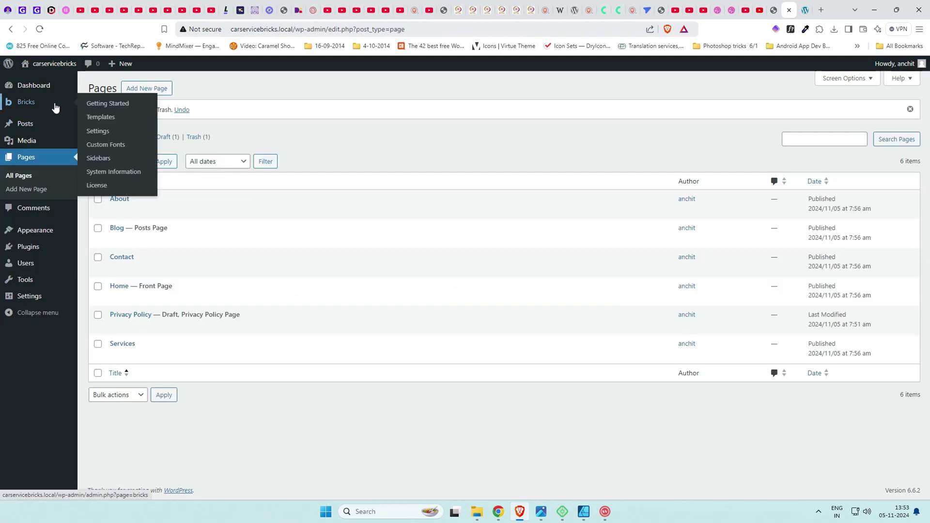
Add a Bricks template titled Header Template 02, set its type to Header, and publish it
{"action": "left_click", "coordinate": [100, 118]}
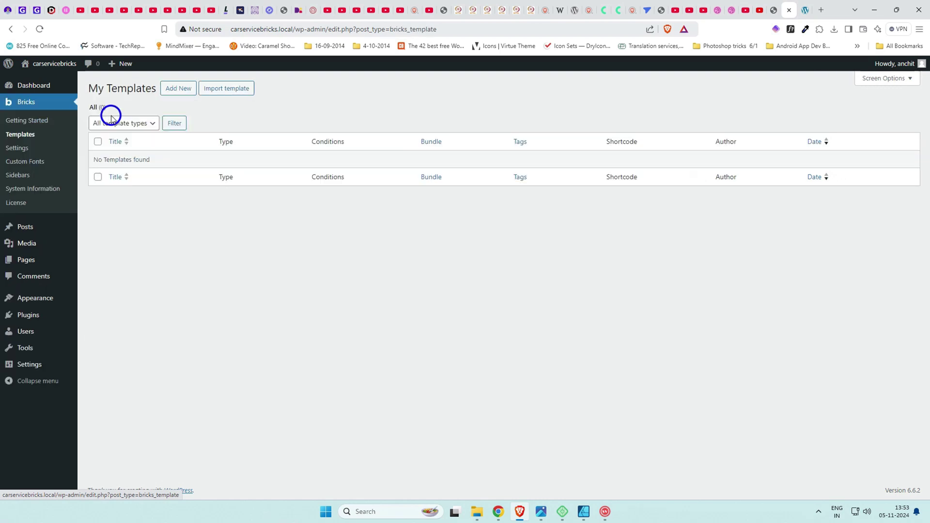
{"action": "left_click", "coordinate": [176, 89]}
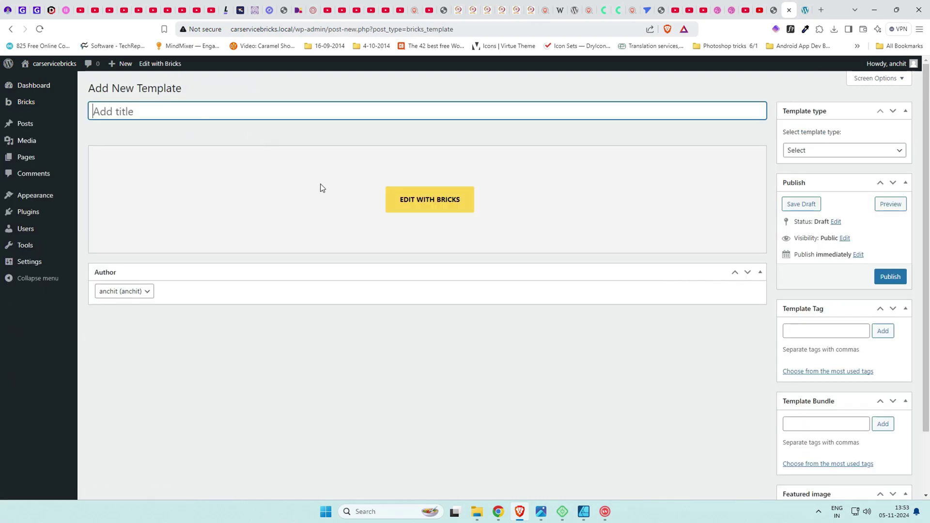
{"action": "type", "text": "Header "}
{"action": "type", "text": "01"}
{"action": "type", "text": "Template"}
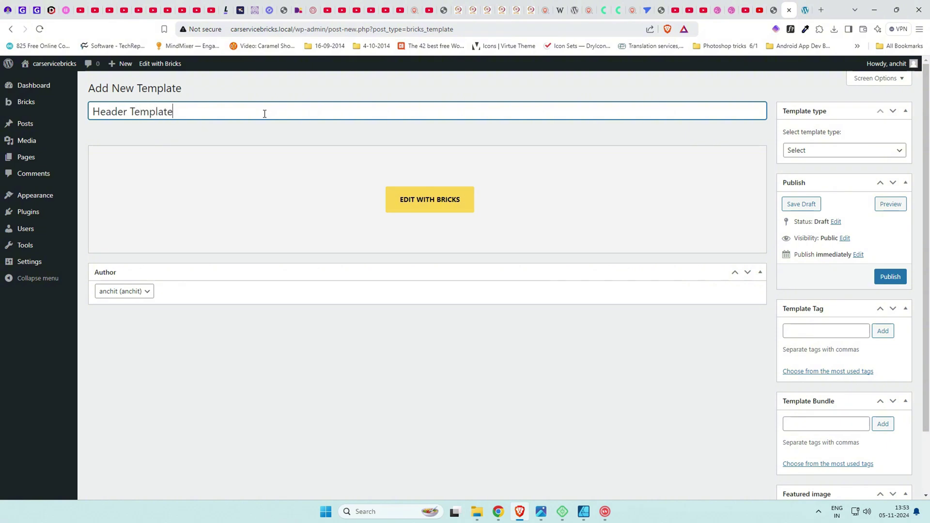
{"action": "type", "text": " 02"}
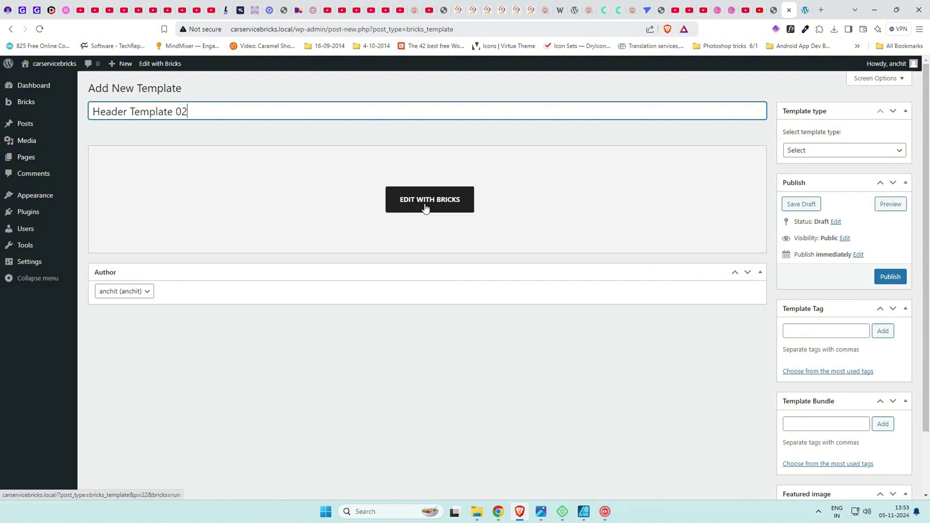
{"action": "left_click", "coordinate": [830, 151]}
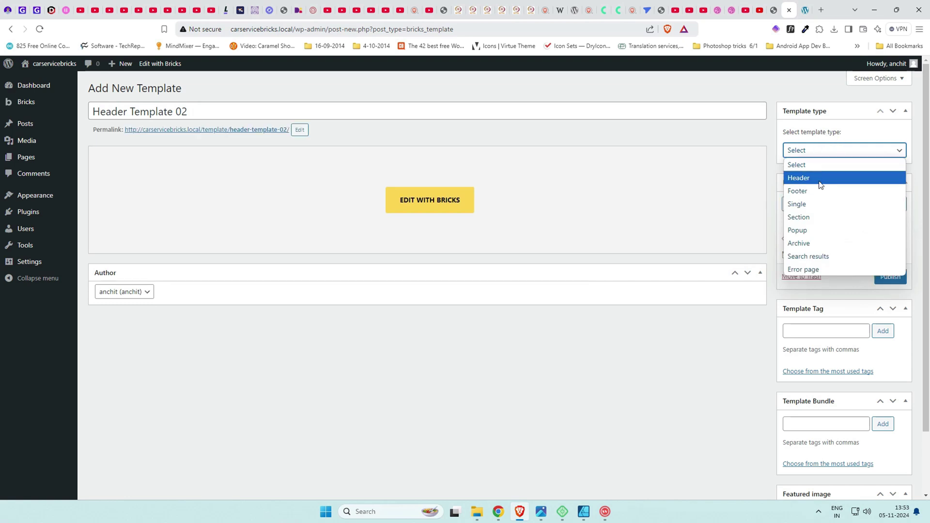
{"action": "left_click", "coordinate": [819, 178]}
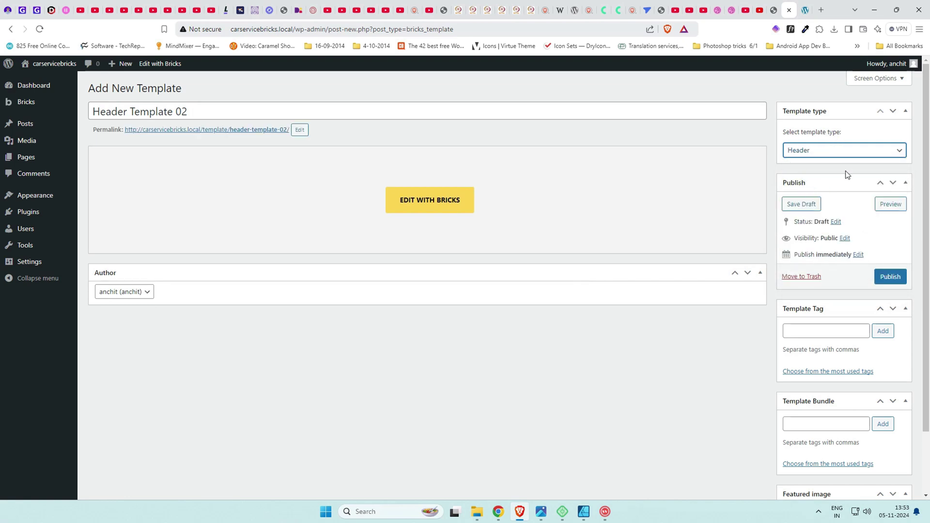
{"action": "left_click", "coordinate": [895, 277]}
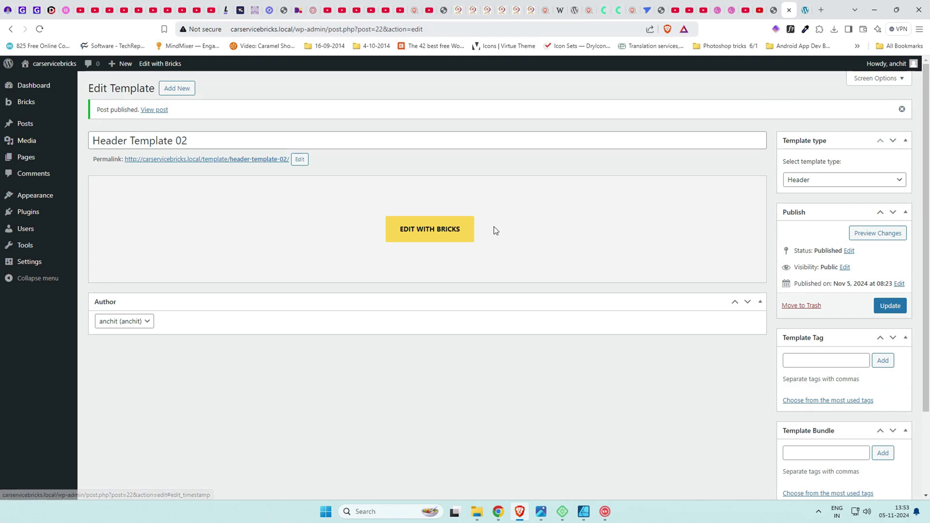
{"action": "left_click", "coordinate": [601, 477]}
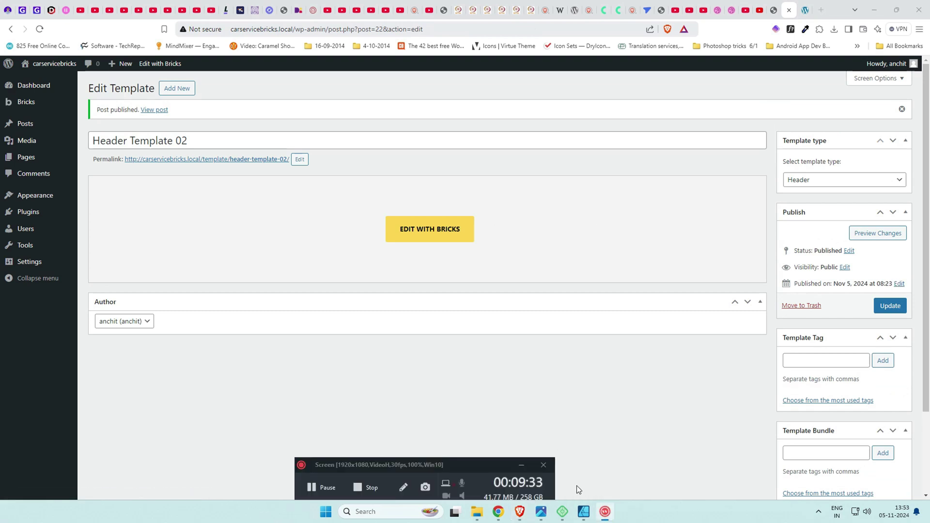
Set the Site Title to Car Service and the Tagline to We Do Car Service
{"action": "left_click", "coordinate": [310, 489]}
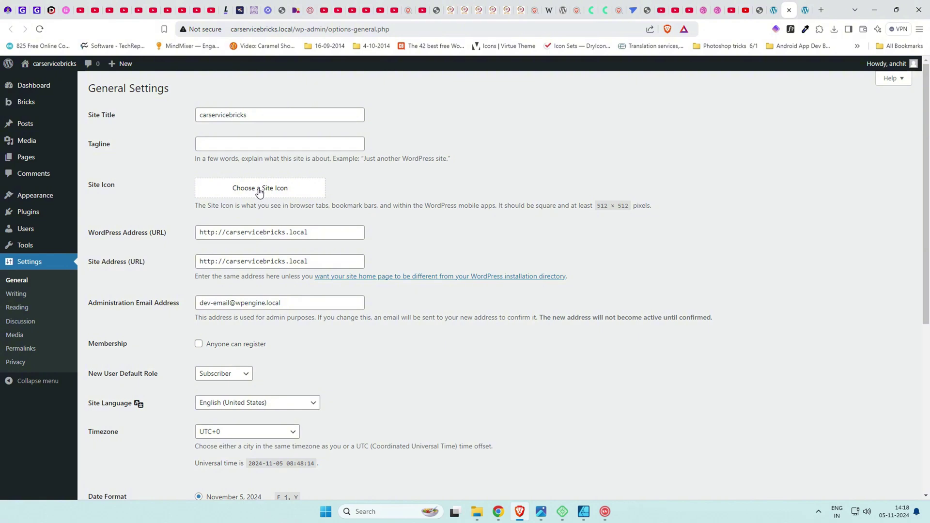
{"action": "double_click", "coordinate": [254, 120]}
{"action": "type", "text": "Ca"}
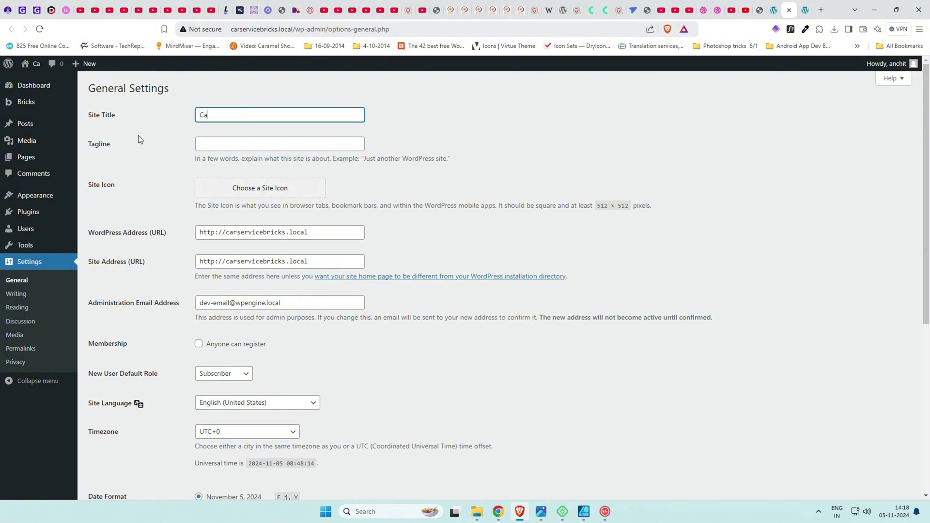
{"action": "type", "text": "r Service"}
{"action": "key", "text": "Tab"}
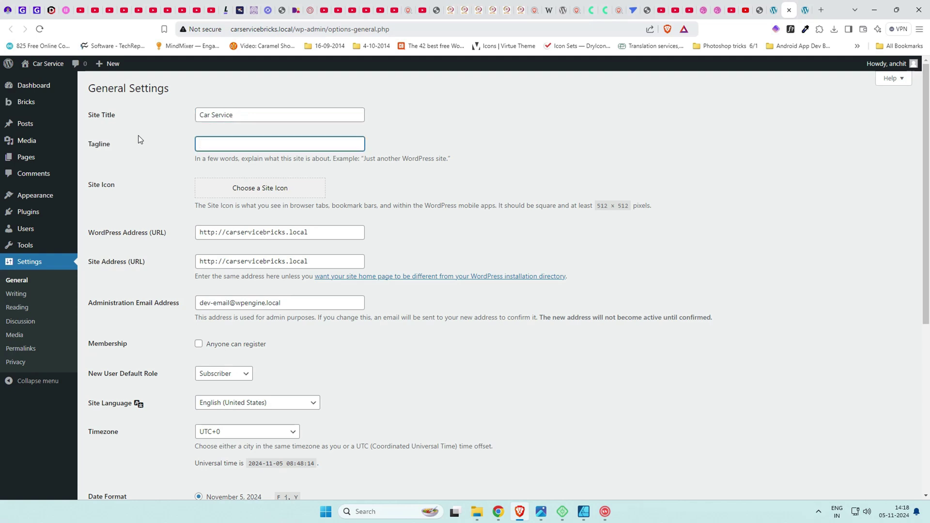
{"action": "type", "text": "We Do Car Service"}
{"action": "key", "text": "Tab"}
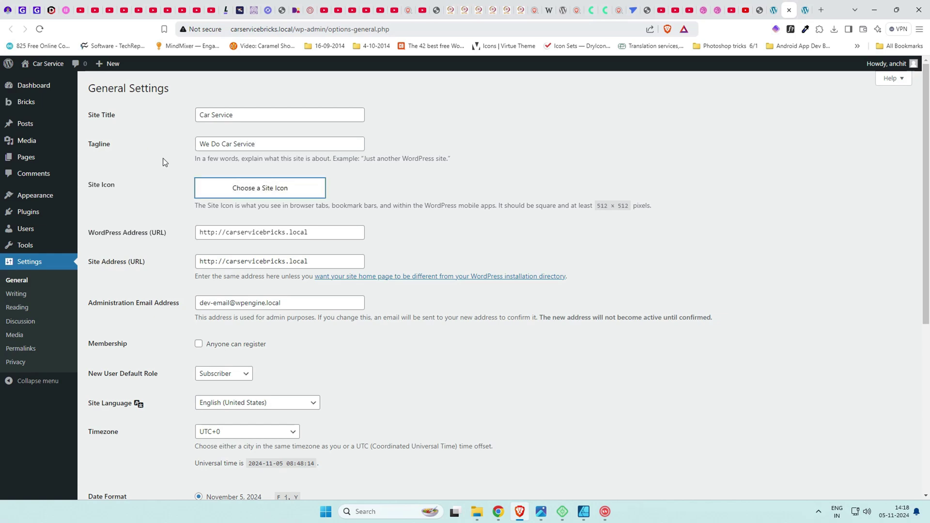
Upload car-logo.jpg through the site icon chooser
{"action": "left_click", "coordinate": [223, 198]}
{"action": "left_click", "coordinate": [466, 267]}
{"action": "left_click", "coordinate": [112, 137]}
Upload car-logo.jpg and give it the alt text and caption 'Car servic logo'
{"action": "left_click", "coordinate": [380, 242]}
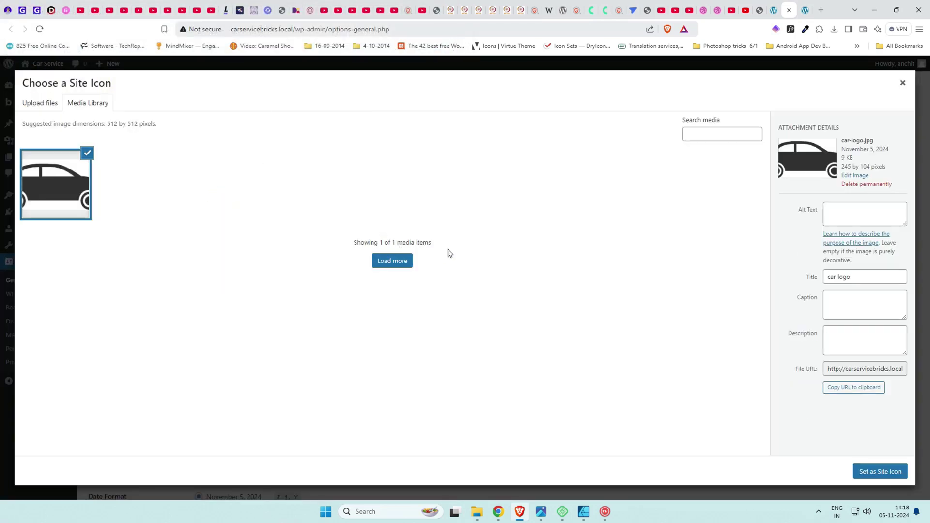
{"action": "left_click", "coordinate": [835, 214]}
{"action": "type", "text": "Car servic logo"}
{"action": "triple_click", "coordinate": [851, 210]}
{"action": "key", "text": "ctrl+c"}
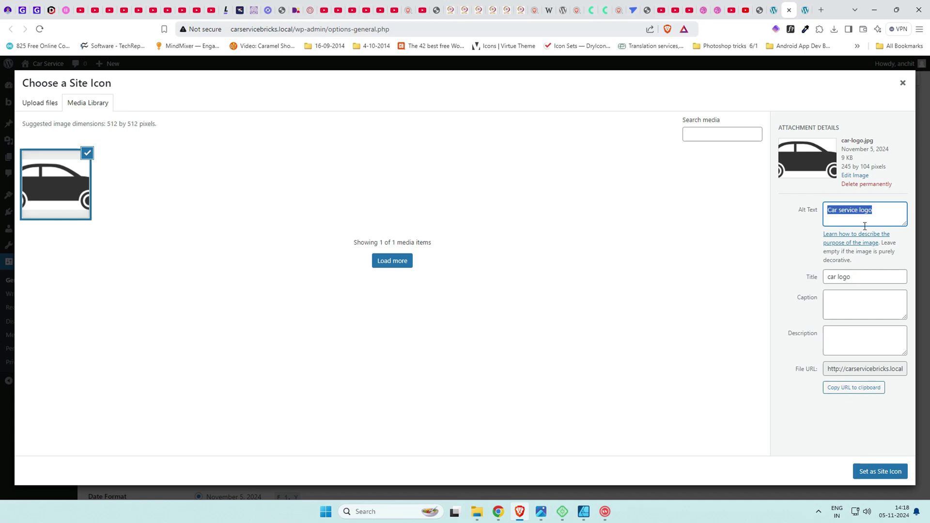
{"action": "left_click", "coordinate": [872, 297]}
{"action": "key", "text": "ctrl+v"}
{"action": "left_click", "coordinate": [872, 332]}
Set the car logo as the site icon, cropped toward the car's front end
{"action": "left_click", "coordinate": [867, 471]}
{"action": "left_click_drag", "start_coordinate": [377, 124], "coordinate": [343, 123]}
{"action": "left_click", "coordinate": [885, 472]}
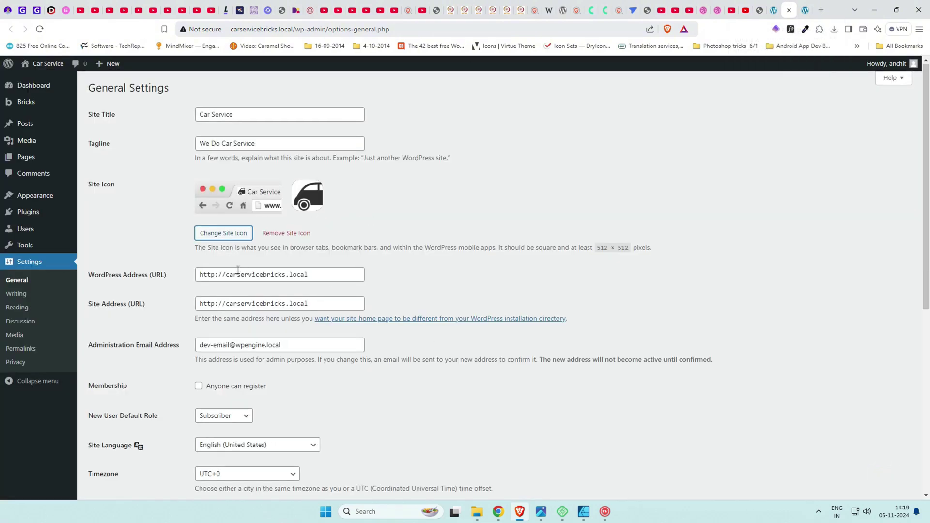
Keep the timezone at UTC+0 and save the General Settings
{"action": "scroll", "coordinate": [255, 301], "scroll_direction": "down", "scroll_amount": 3}
{"action": "scroll", "coordinate": [256, 301], "scroll_direction": "down", "scroll_amount": 4}
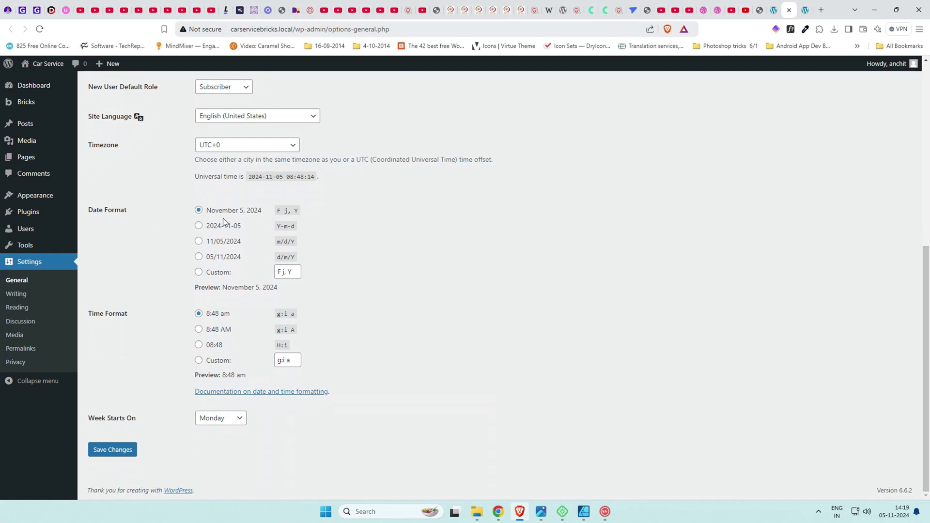
{"action": "left_click", "coordinate": [228, 153]}
{"action": "left_click", "coordinate": [225, 145]}
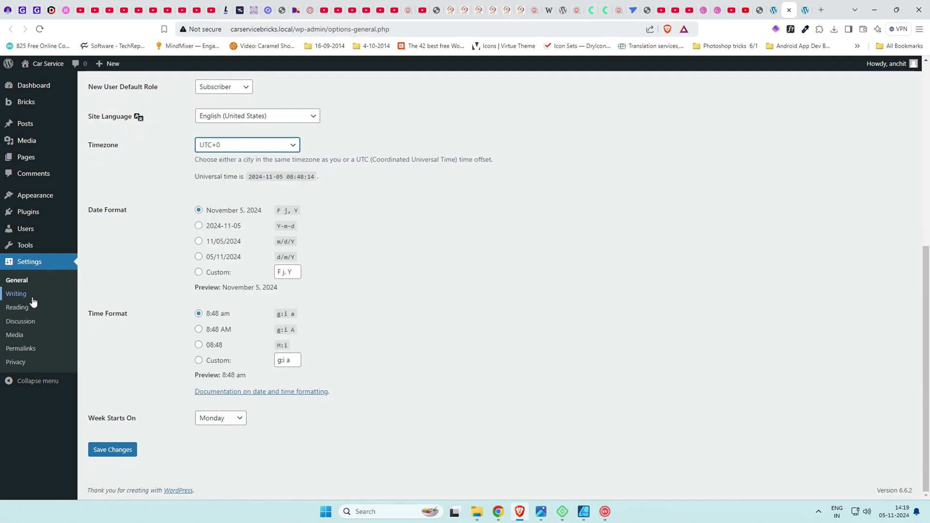
{"action": "left_click", "coordinate": [120, 450]}
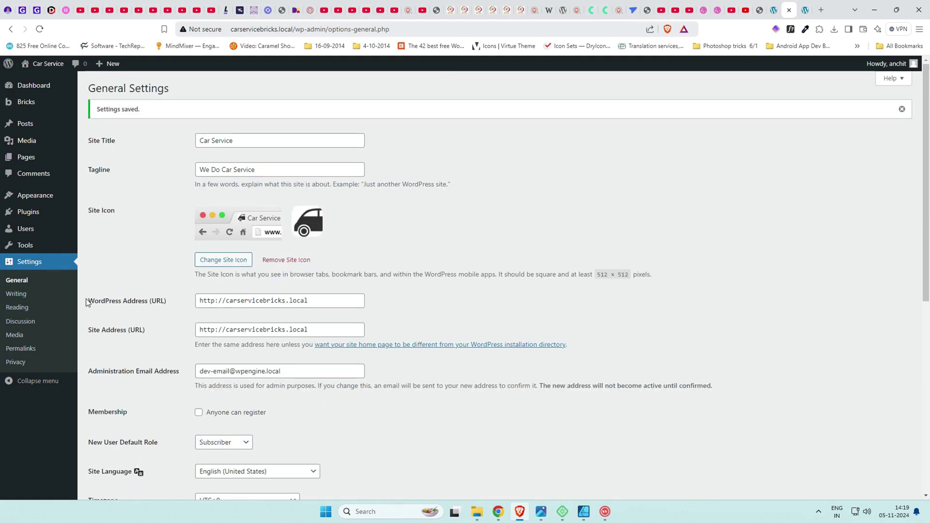
In Reading settings, keep Home as the homepage and Blog as the posts page
{"action": "left_click", "coordinate": [17, 308]}
{"action": "left_click", "coordinate": [264, 154]}
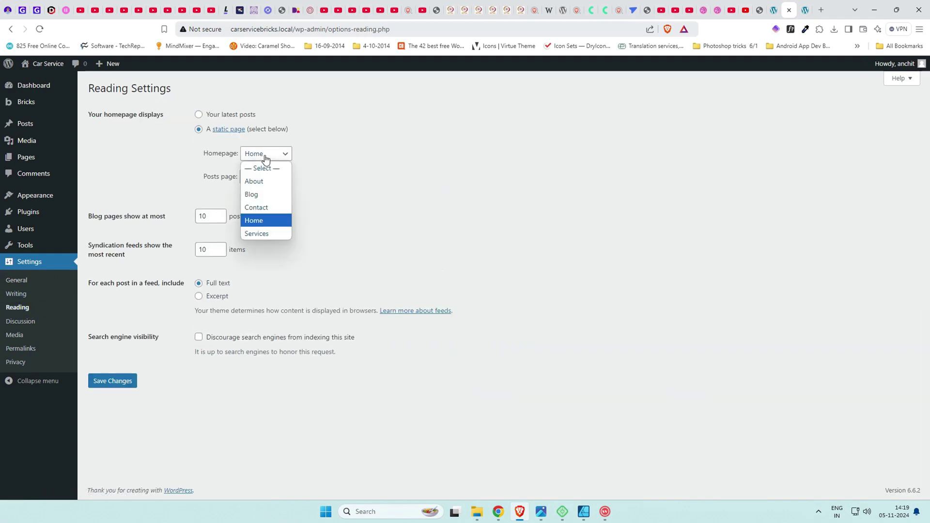
{"action": "left_click", "coordinate": [335, 200]}
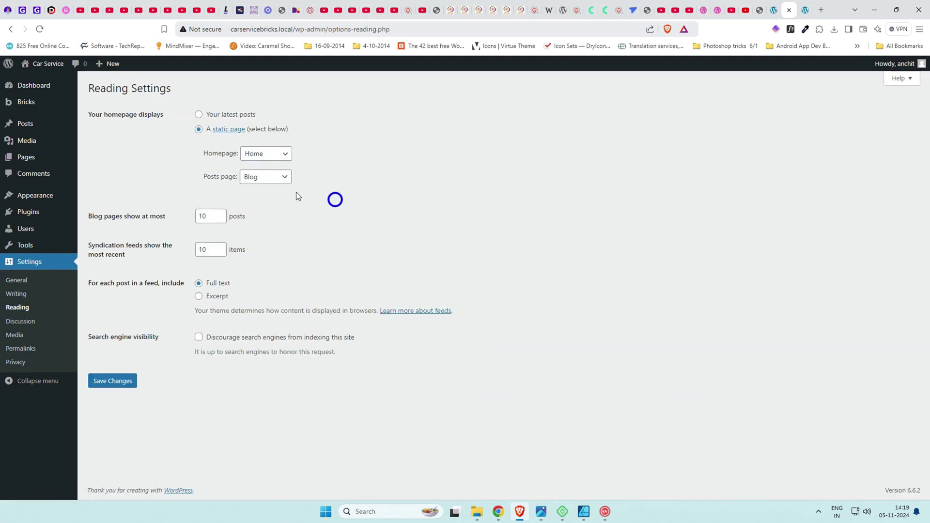
{"action": "left_click", "coordinate": [278, 178]}
{"action": "left_click", "coordinate": [365, 193]}
Save the permalink structure as Post name
{"action": "left_click", "coordinate": [17, 350]}
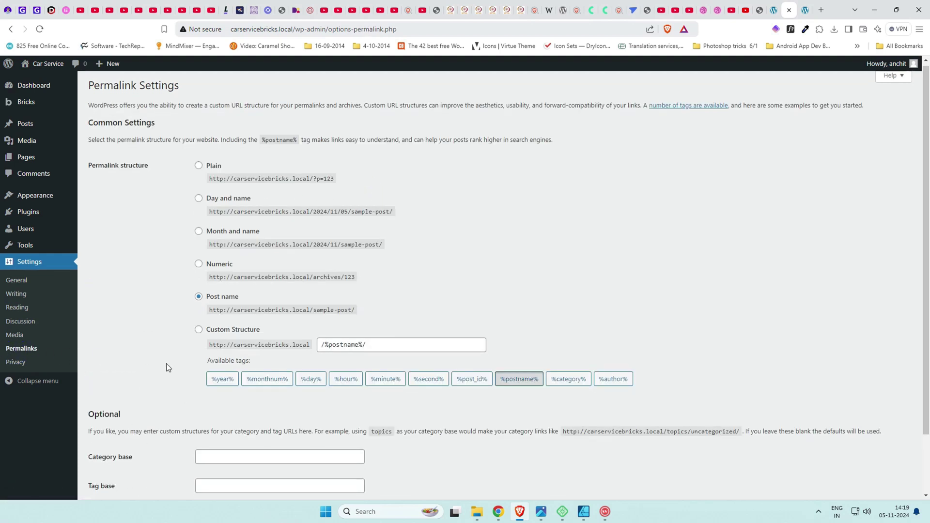
{"action": "scroll", "coordinate": [175, 349], "scroll_direction": "down", "scroll_amount": 1}
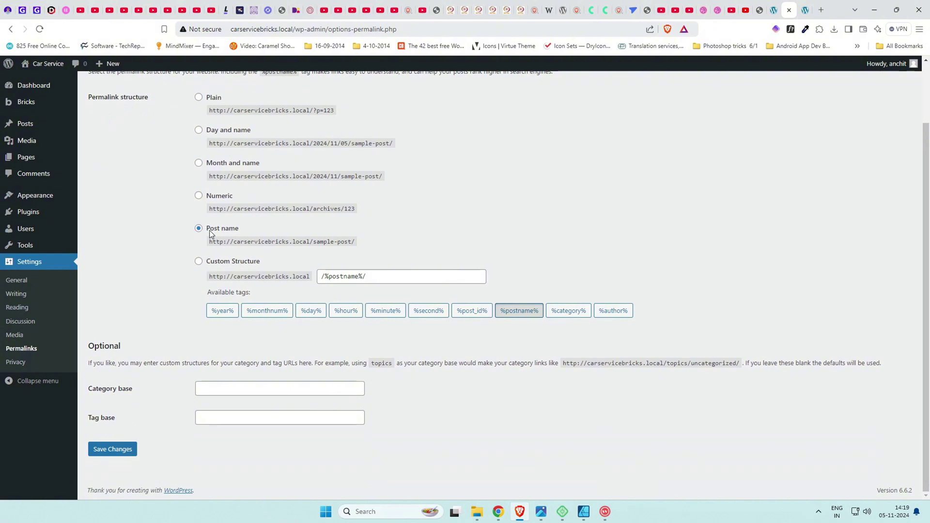
{"action": "left_click", "coordinate": [118, 449]}
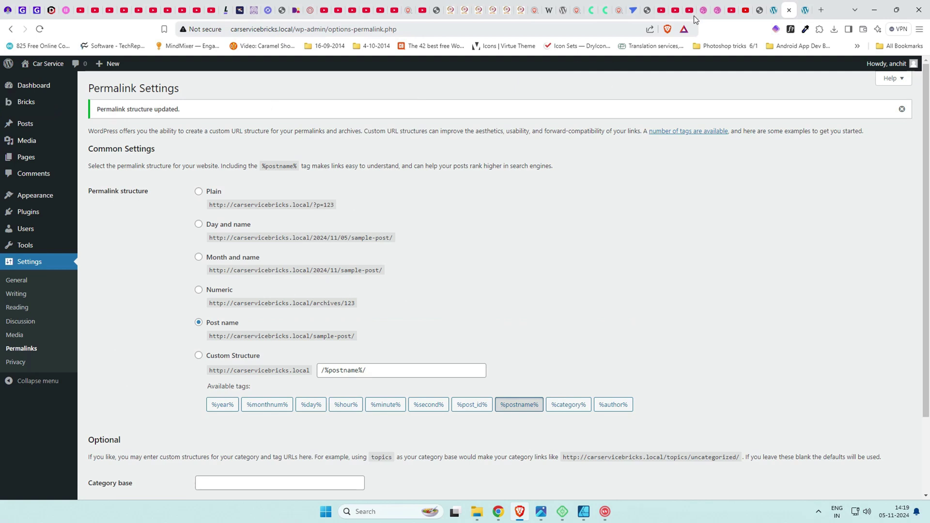
Return to the Header Template 02 page and open it in the Bricks builder
{"action": "left_click", "coordinate": [774, 10]}
{"action": "left_click", "coordinate": [292, 254]}
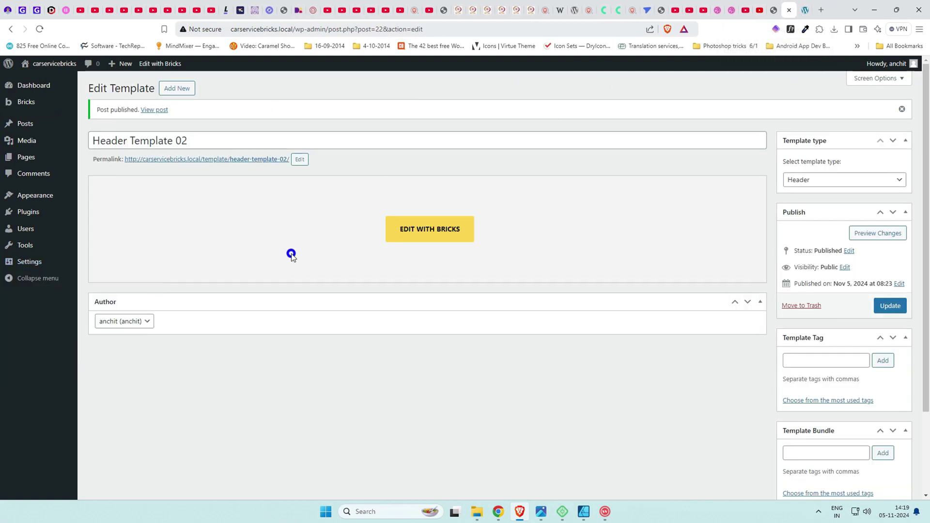
{"action": "left_click_drag", "start_coordinate": [145, 147], "coordinate": [268, 129]}
{"action": "left_click", "coordinate": [395, 173]}
{"action": "left_click", "coordinate": [439, 238]}
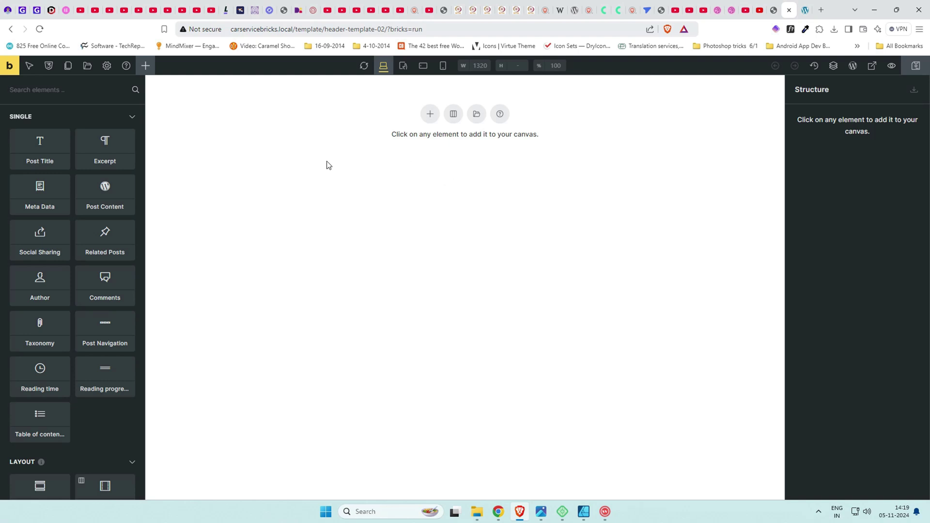
Add a Section with an empty Container to the header, then compare with the reference site
{"action": "left_click", "coordinate": [432, 116]}
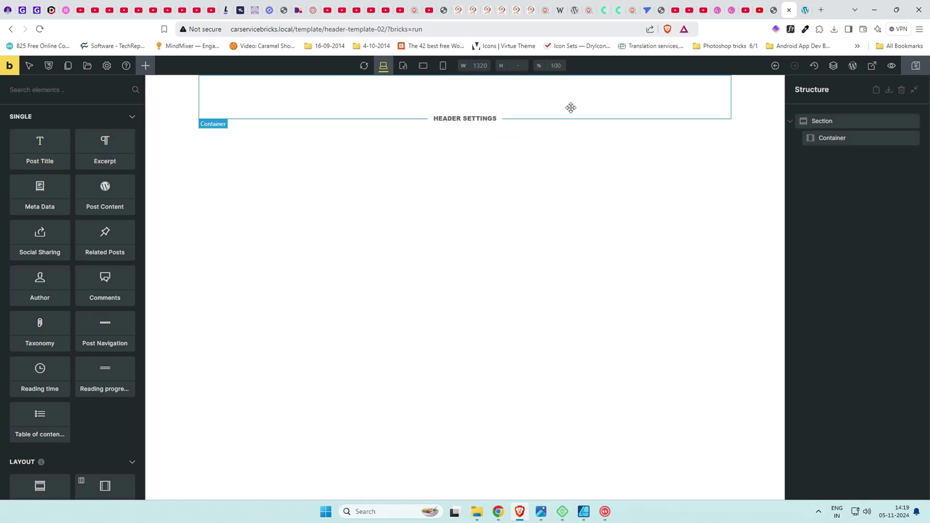
{"action": "left_click", "coordinate": [841, 123]}
{"action": "left_click", "coordinate": [845, 138]}
{"action": "left_click", "coordinate": [846, 120]}
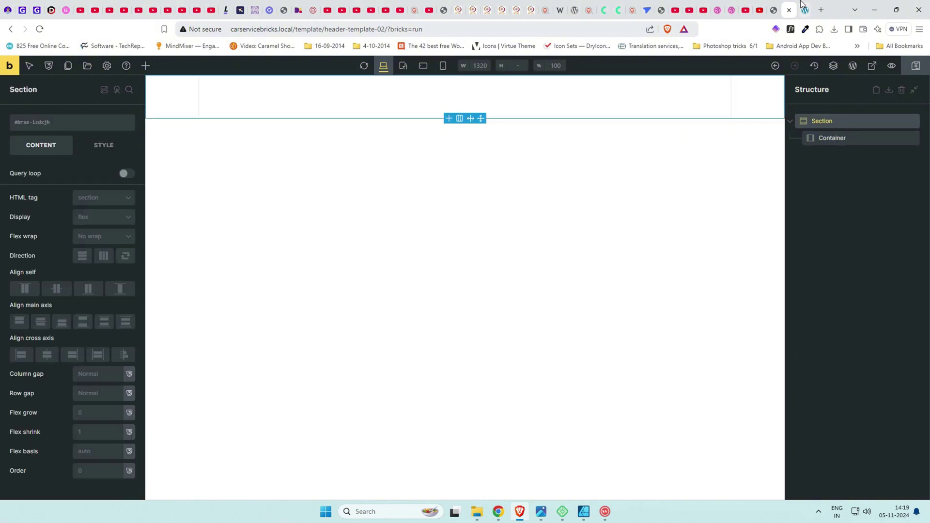
{"action": "left_click", "coordinate": [775, 10]}
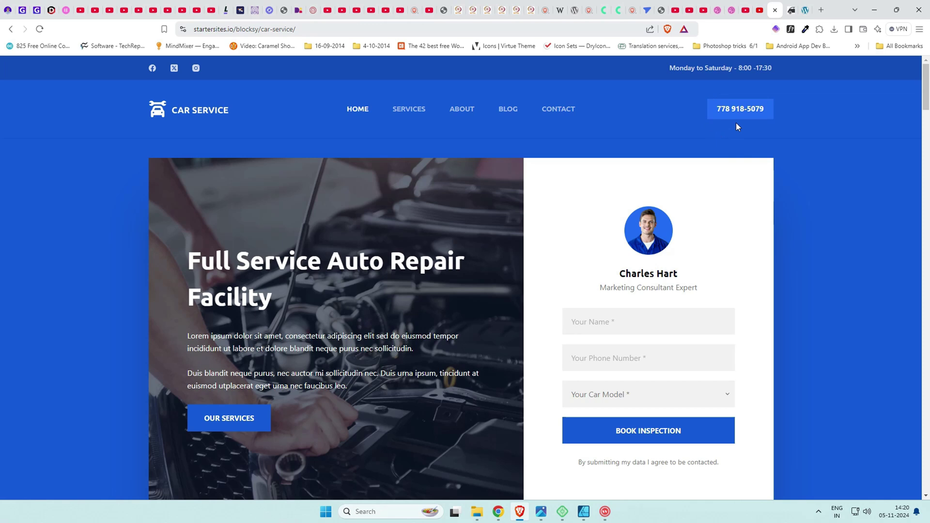
{"action": "left_click", "coordinate": [793, 9]}
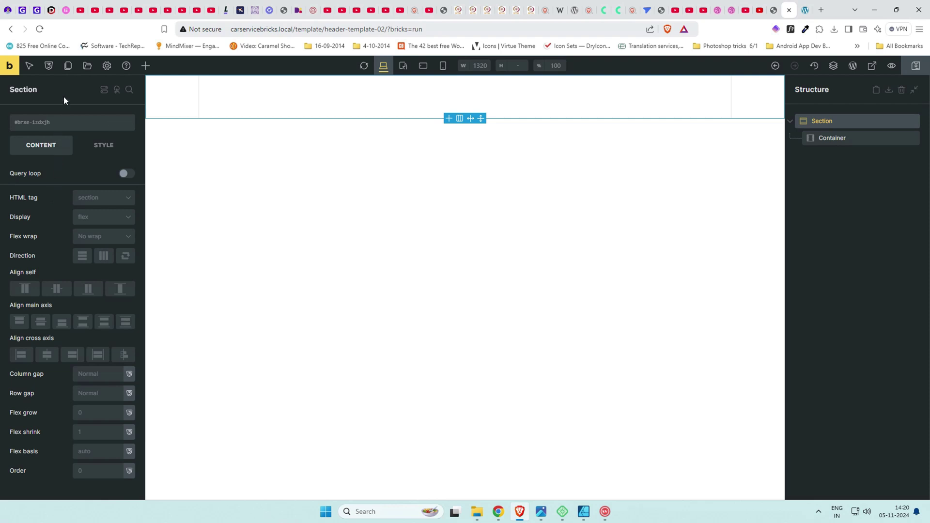
Add a Logo element to the container and upload Logo White.png as its image
{"action": "left_click", "coordinate": [146, 65]}
{"action": "type", "text": "logo"}
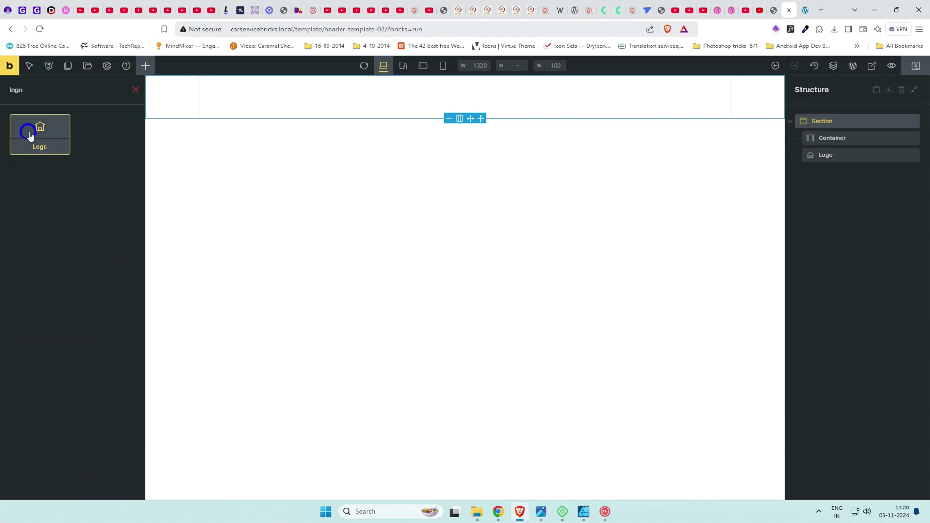
{"action": "left_click_drag", "start_coordinate": [29, 132], "coordinate": [849, 141]}
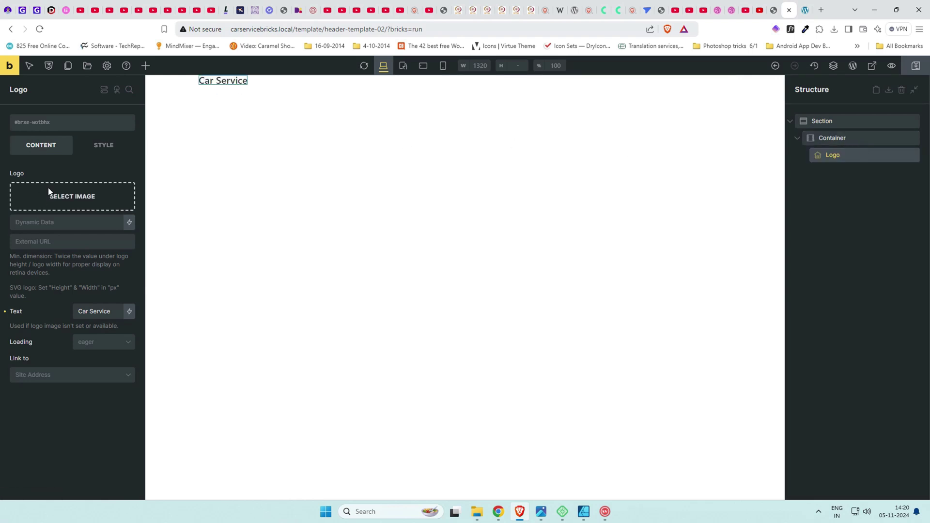
{"action": "left_click", "coordinate": [99, 203]}
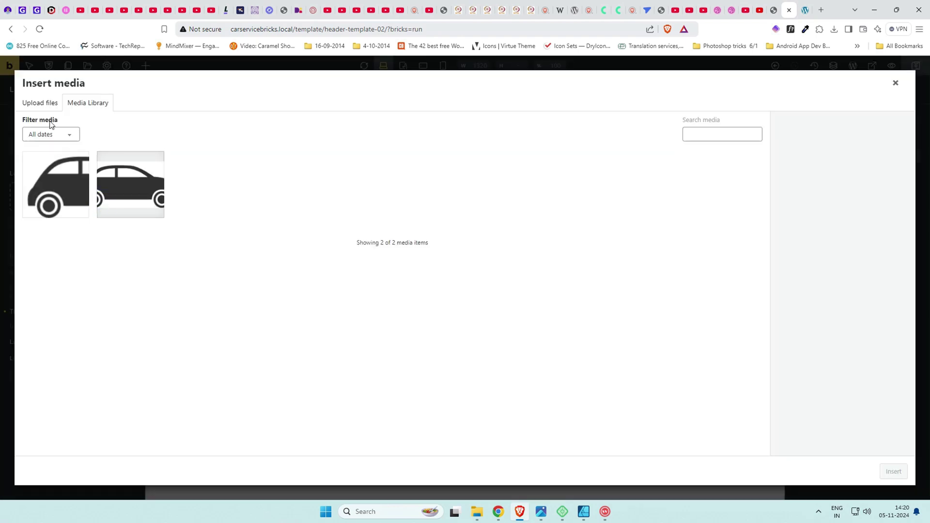
{"action": "left_click", "coordinate": [40, 102]}
{"action": "left_click", "coordinate": [443, 265]}
{"action": "scroll", "coordinate": [178, 170], "scroll_direction": "down", "scroll_amount": 3}
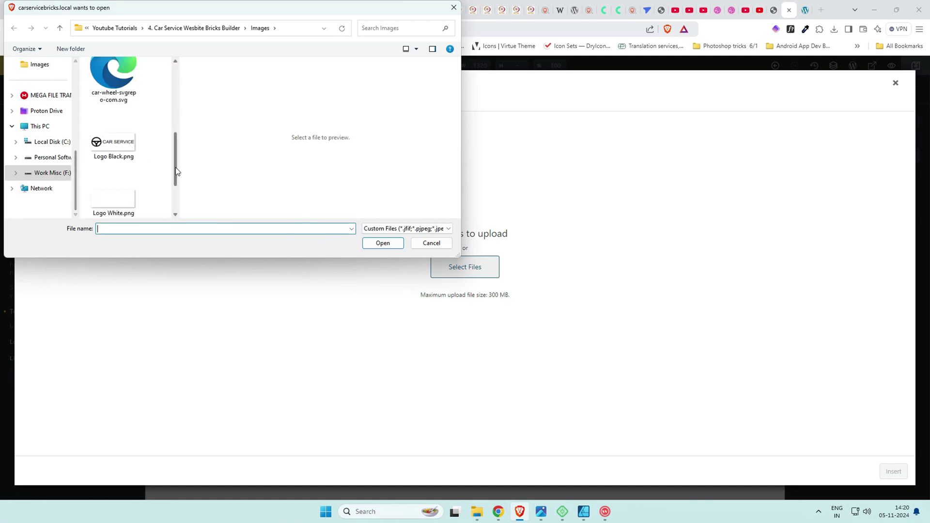
{"action": "left_click", "coordinate": [115, 188]}
{"action": "left_click", "coordinate": [384, 242]}
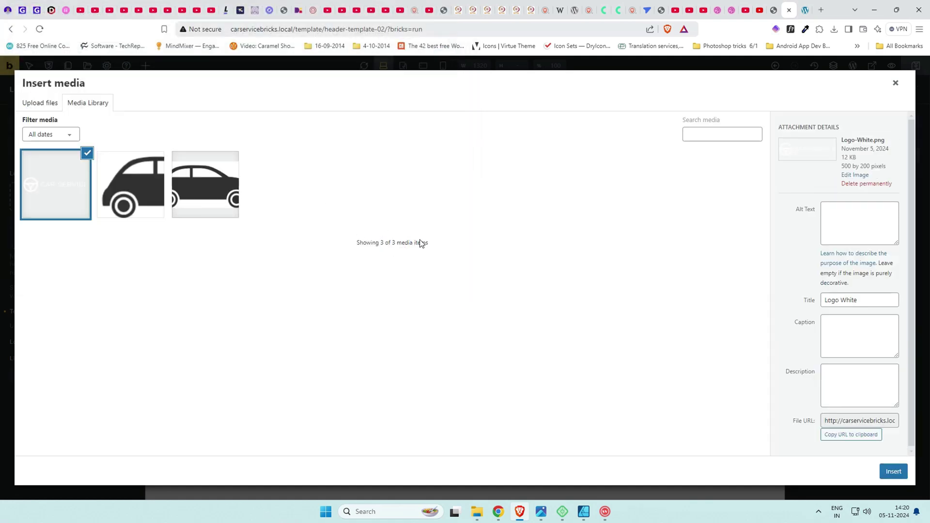
Paste the logo label into alt text, caption and description, then insert the white logo
{"action": "left_click", "coordinate": [862, 226]}
{"action": "type", "text": "Car service logo"}
{"action": "left_click", "coordinate": [829, 325]}
{"action": "type", "text": "Car service logo"}
{"action": "left_click", "coordinate": [860, 394]}
{"action": "type", "text": "Car service logo"}
{"action": "left_click", "coordinate": [893, 472]}
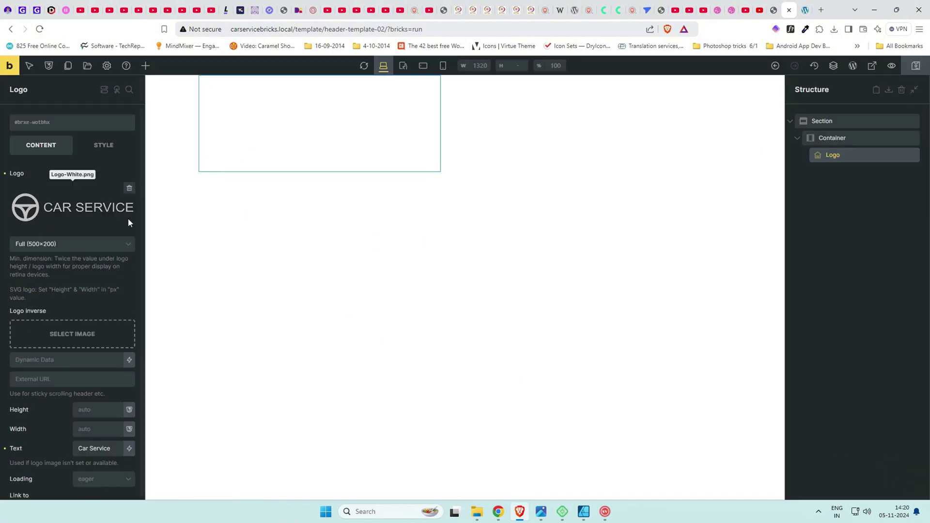
Keep the full 500×200 image size, set logo height to 100, and clear the Car Service text
{"action": "left_click", "coordinate": [65, 244]}
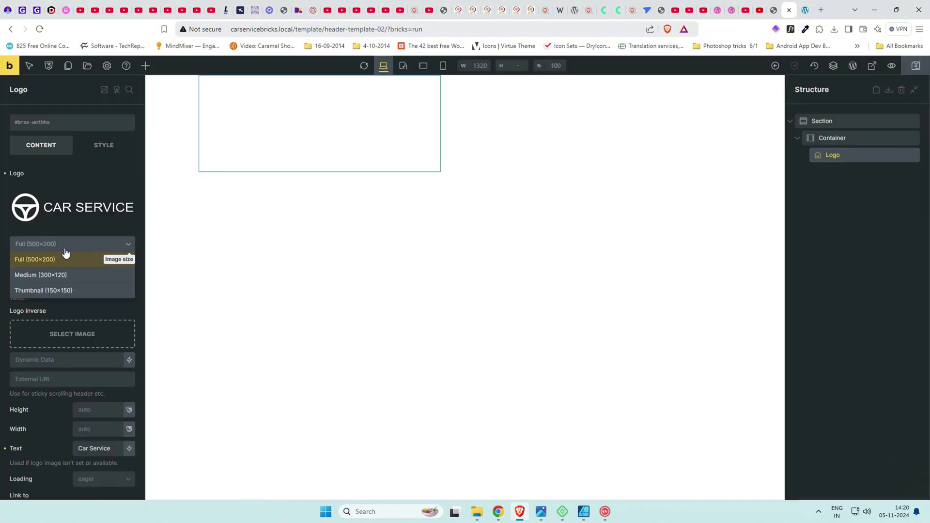
{"action": "left_click", "coordinate": [74, 306]}
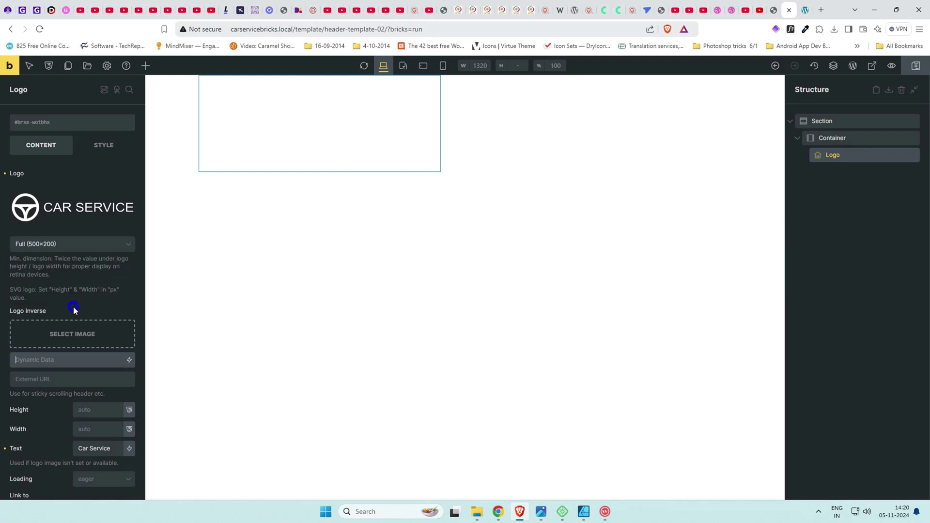
{"action": "scroll", "coordinate": [75, 383], "scroll_direction": "down", "scroll_amount": 1}
{"action": "left_click", "coordinate": [91, 384]}
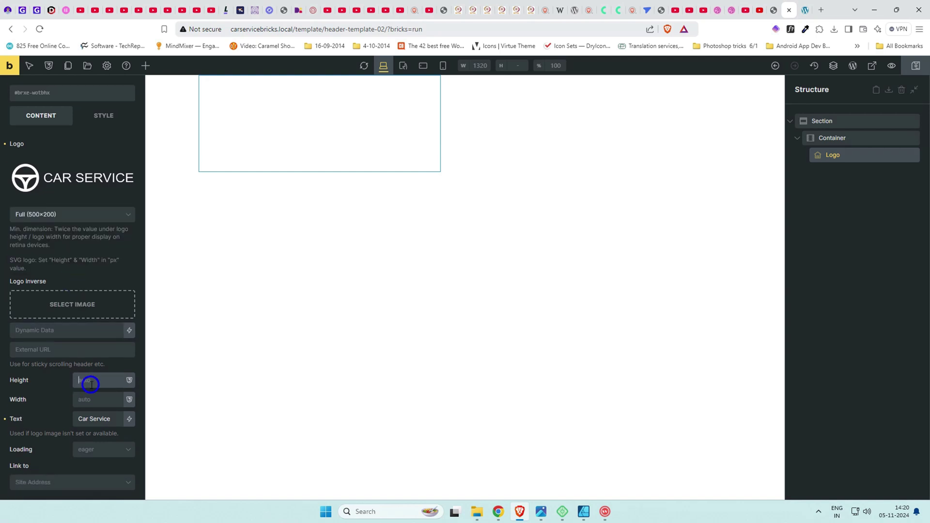
{"action": "type", "text": "100"}
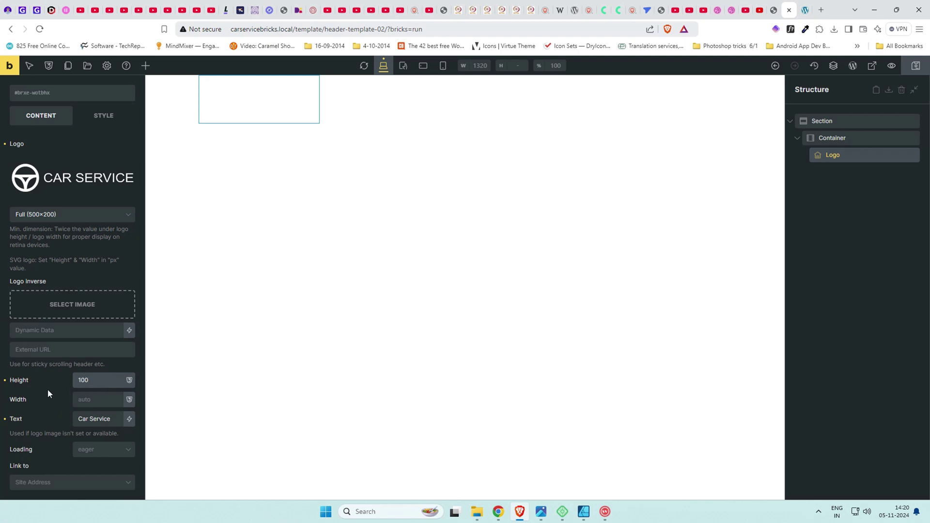
{"action": "left_click", "coordinate": [5, 420]}
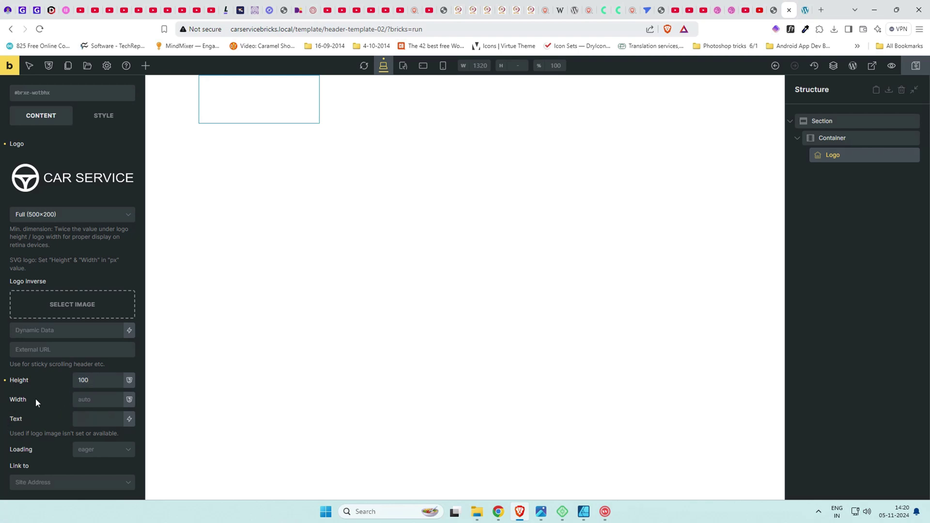
{"action": "scroll", "coordinate": [36, 399], "scroll_direction": "up", "scroll_amount": 1}
Upload Logo Black.png as the inverse logo with alt text and caption 'Car service logo'
{"action": "left_click", "coordinate": [67, 339]}
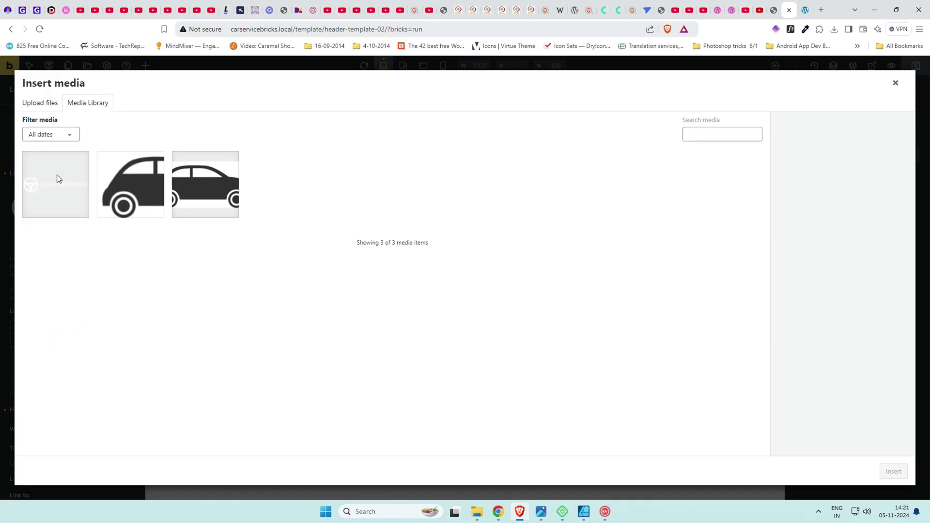
{"action": "left_click", "coordinate": [39, 98]}
{"action": "left_click", "coordinate": [446, 267]}
{"action": "scroll", "coordinate": [165, 193], "scroll_direction": "down", "scroll_amount": 3}
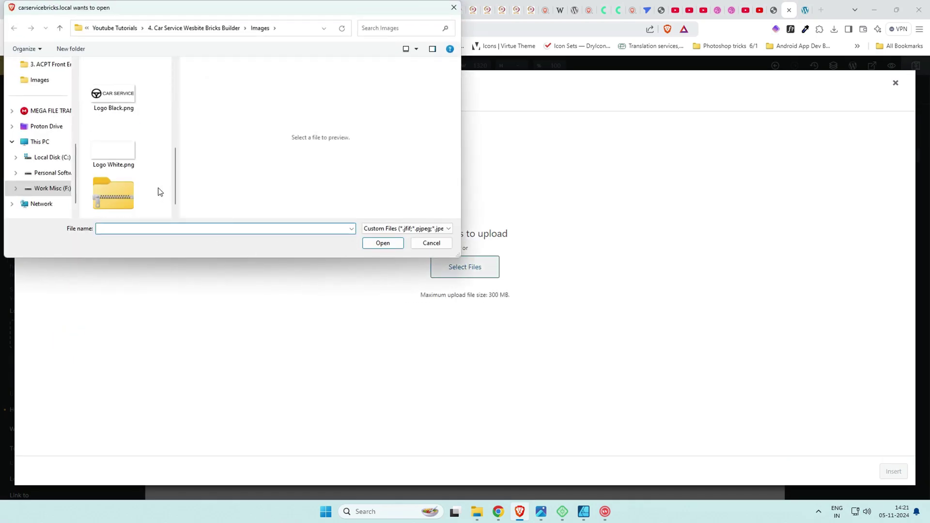
{"action": "left_click", "coordinate": [125, 107]}
{"action": "left_click", "coordinate": [383, 243]}
{"action": "left_click", "coordinate": [864, 222]}
{"action": "type", "text": "Car service logo"}
{"action": "left_click", "coordinate": [867, 334]}
{"action": "type", "text": "Car service logo"}
{"action": "left_click", "coordinate": [867, 385]}
{"action": "left_click", "coordinate": [894, 471]}
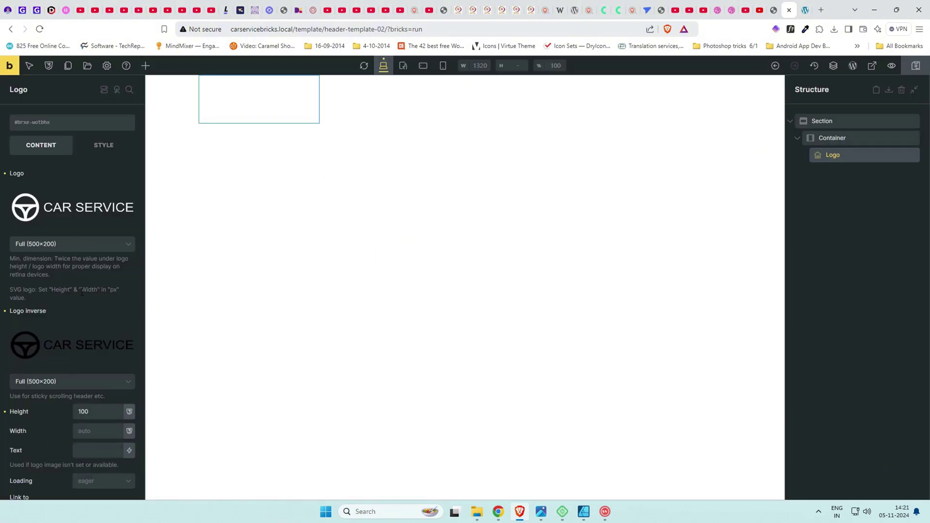
Save the header template
{"action": "scroll", "coordinate": [95, 302], "scroll_direction": "down", "scroll_amount": 1}
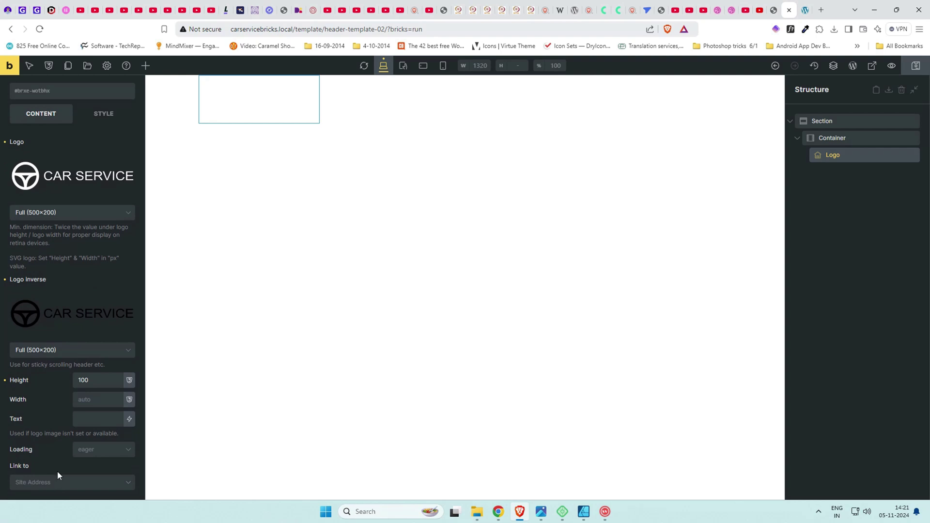
{"action": "scroll", "coordinate": [77, 337], "scroll_direction": "up", "scroll_amount": 1}
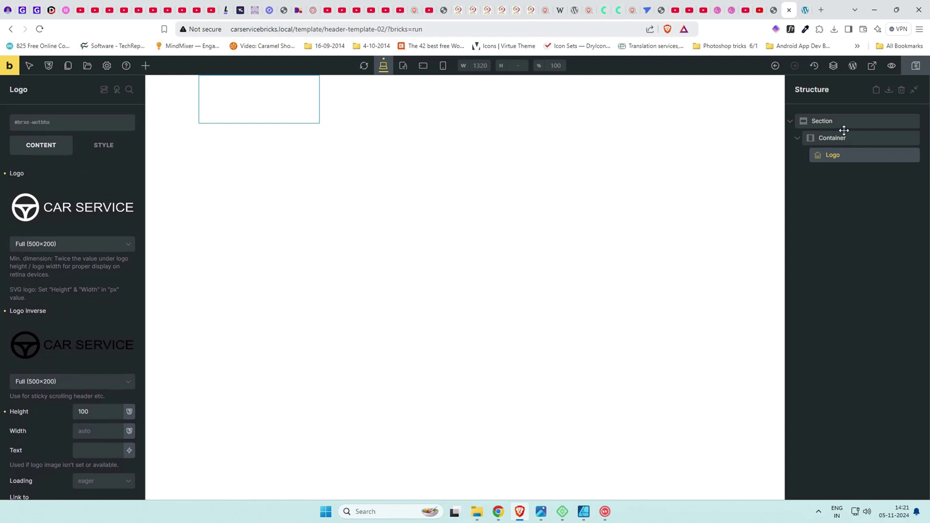
{"action": "left_click", "coordinate": [916, 65]}
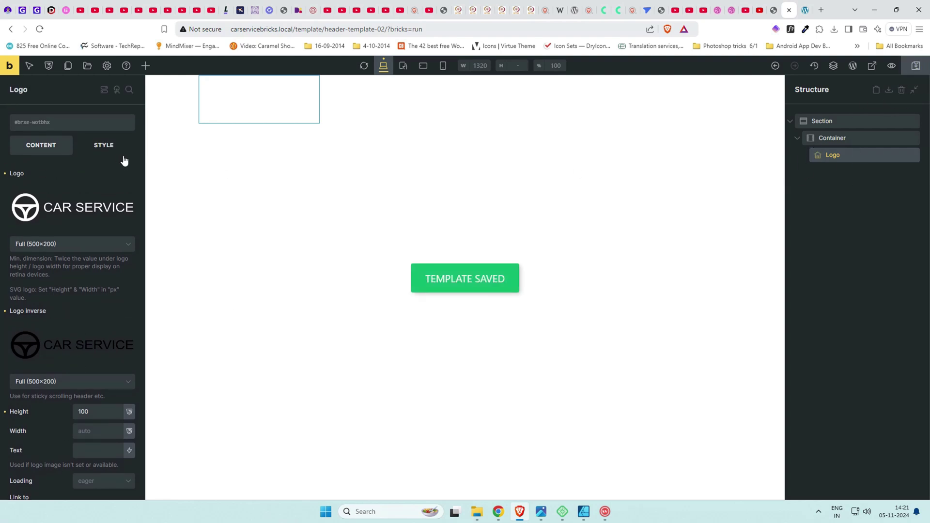
Create a new theme style named Car Service 01
{"action": "left_click", "coordinate": [110, 66]}
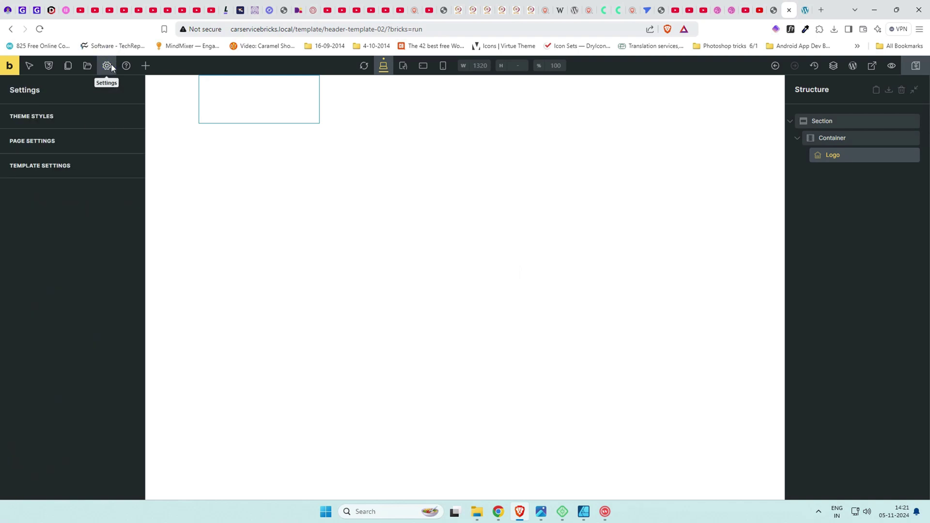
{"action": "left_click", "coordinate": [92, 125]}
{"action": "left_click", "coordinate": [83, 157]}
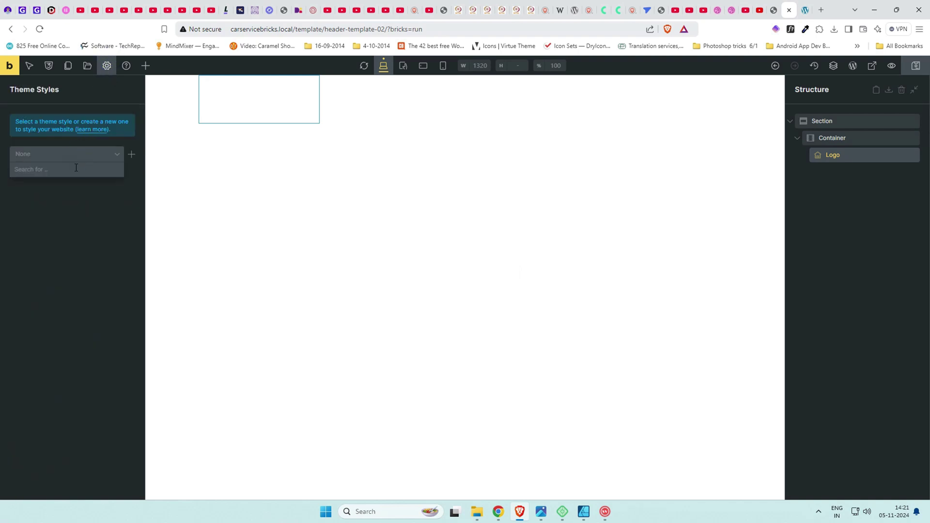
{"action": "left_click", "coordinate": [132, 154]}
{"action": "left_click", "coordinate": [63, 124]}
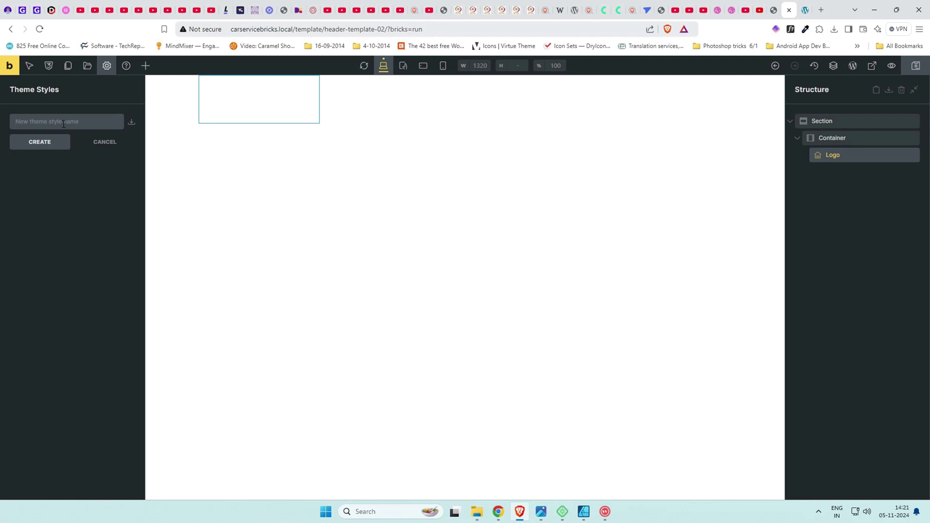
{"action": "type", "text": "Car Service 01"}
{"action": "left_click", "coordinate": [51, 145]}
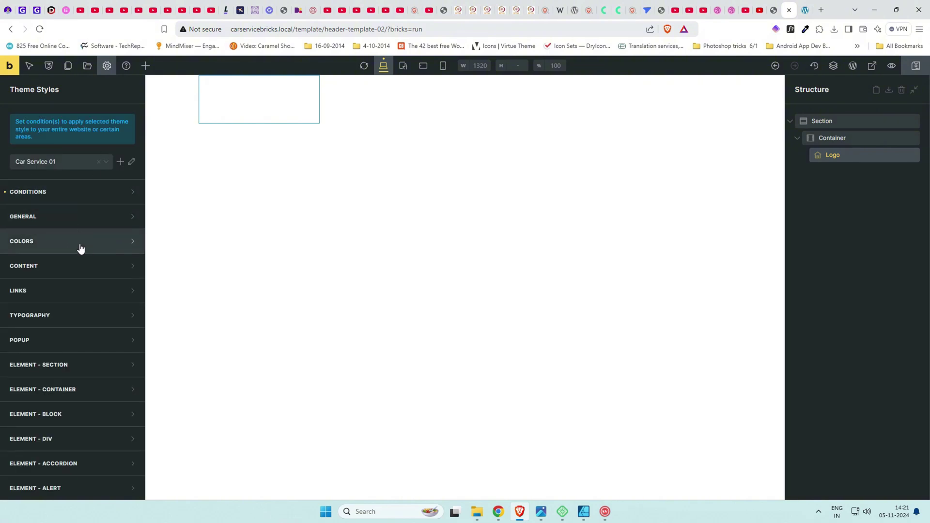
Review the general and colour settings, then set the base HTML font size to 100%
{"action": "left_click", "coordinate": [76, 216]}
{"action": "left_click", "coordinate": [105, 247]}
{"action": "left_click", "coordinate": [99, 239]}
{"action": "left_click", "coordinate": [76, 214]}
{"action": "left_click", "coordinate": [69, 241]}
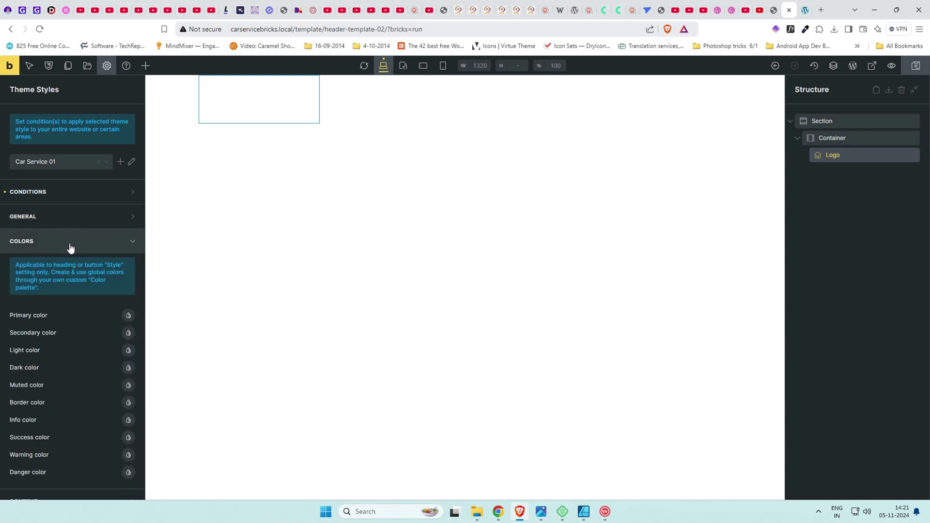
{"action": "left_click", "coordinate": [69, 245]}
{"action": "scroll", "coordinate": [48, 256], "scroll_direction": "down", "scroll_amount": 2}
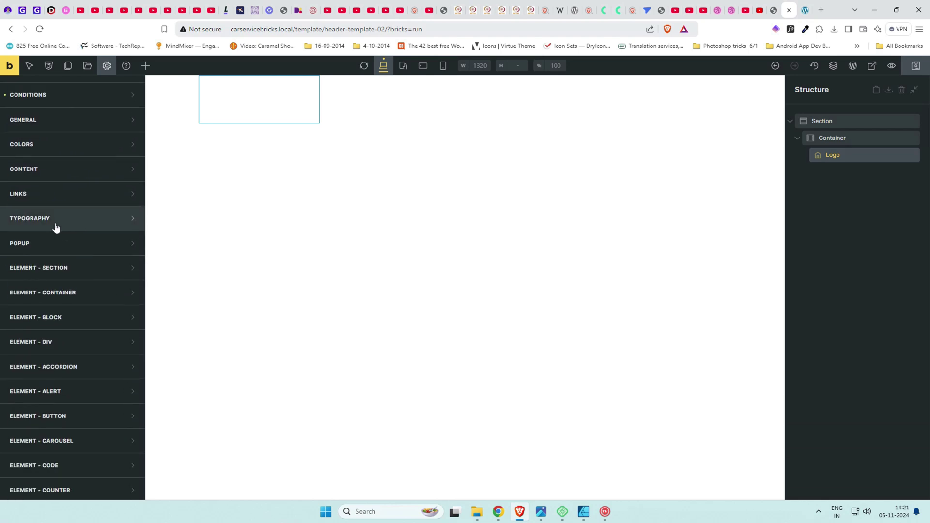
{"action": "left_click", "coordinate": [54, 221]}
{"action": "left_click", "coordinate": [97, 241]}
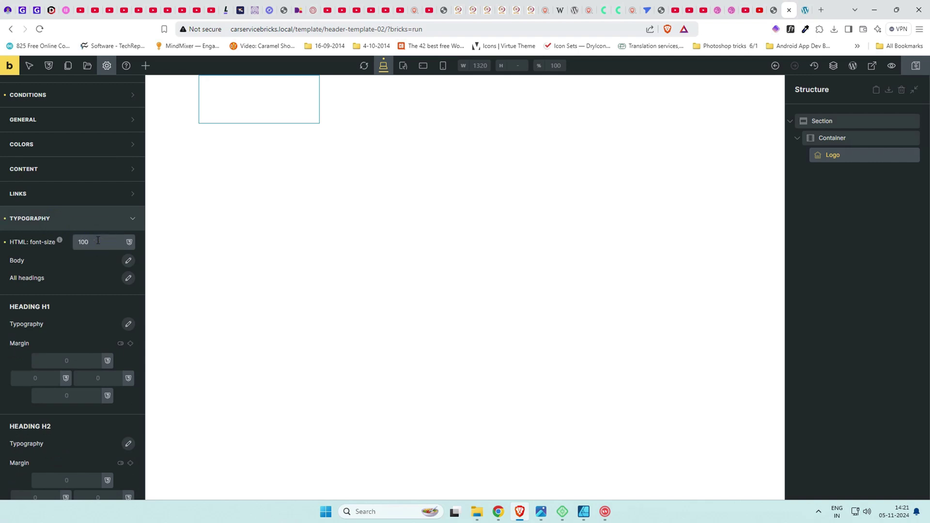
{"action": "scroll", "coordinate": [71, 216], "scroll_direction": "down", "scroll_amount": 1}
Open Body typography's colour picker and view the available palettes
{"action": "left_click", "coordinate": [128, 211]}
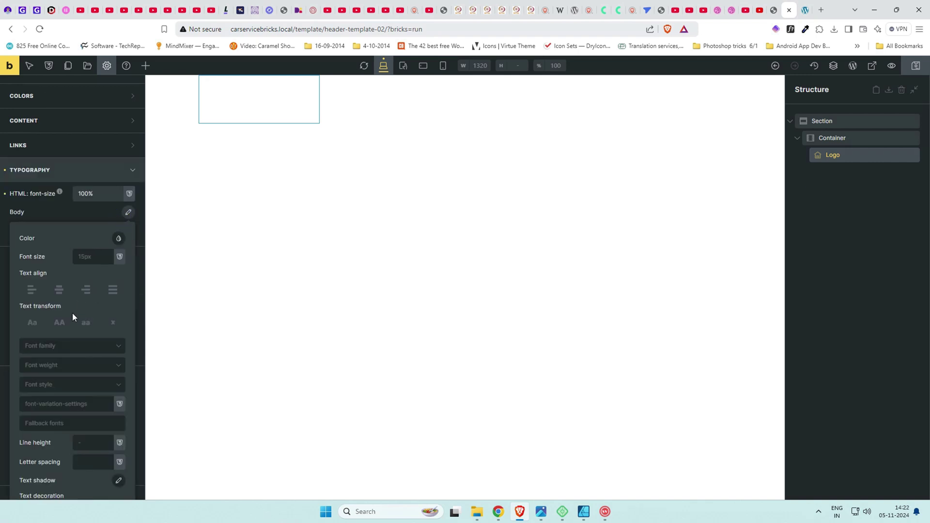
{"action": "scroll", "coordinate": [71, 348], "scroll_direction": "down", "scroll_amount": 2}
{"action": "scroll", "coordinate": [70, 347], "scroll_direction": "up", "scroll_amount": 2}
{"action": "left_click", "coordinate": [119, 239]}
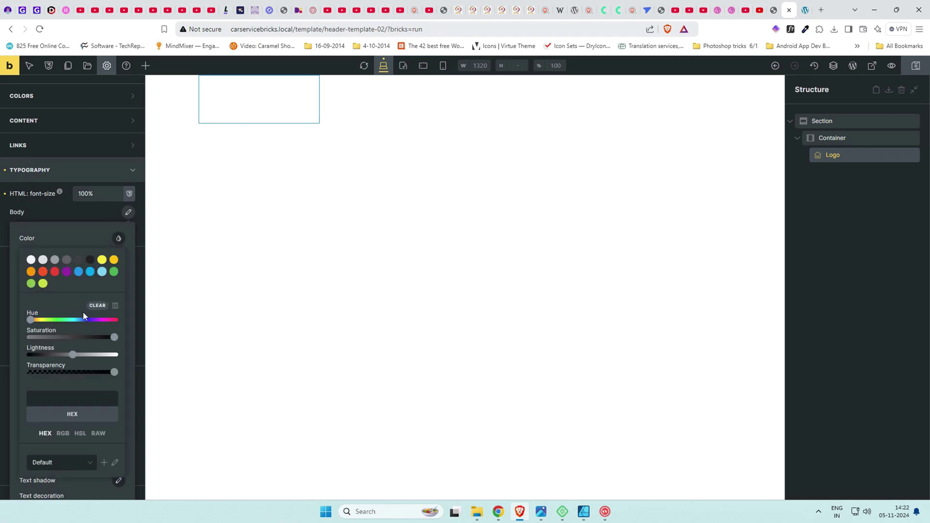
{"action": "scroll", "coordinate": [88, 310], "scroll_direction": "down", "scroll_amount": 1}
{"action": "left_click", "coordinate": [89, 414]}
Create 'Car Service Palette', select it as the active palette, and bring up the demo site
{"action": "left_click", "coordinate": [90, 415]}
{"action": "left_click", "coordinate": [103, 414]}
{"action": "left_click", "coordinate": [69, 367]}
{"action": "type", "text": "Car Service Pa"}
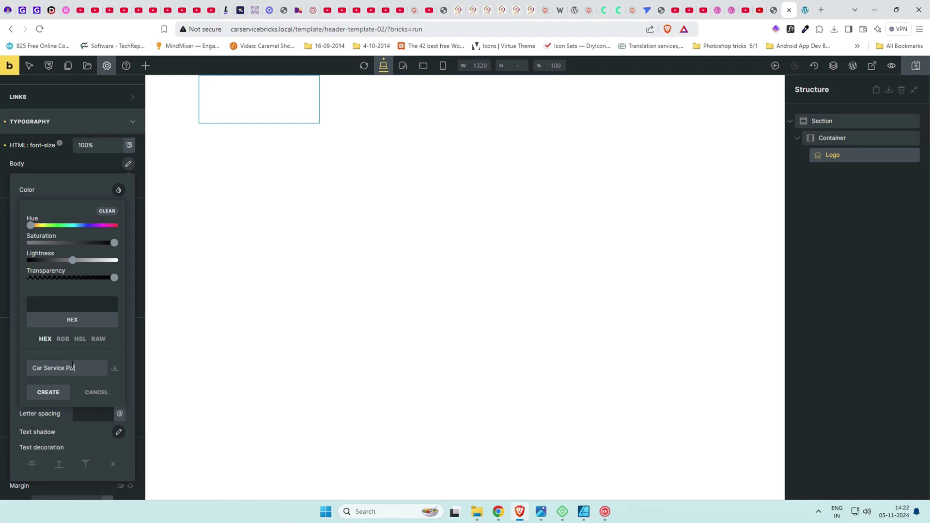
{"action": "left_click", "coordinate": [48, 392]}
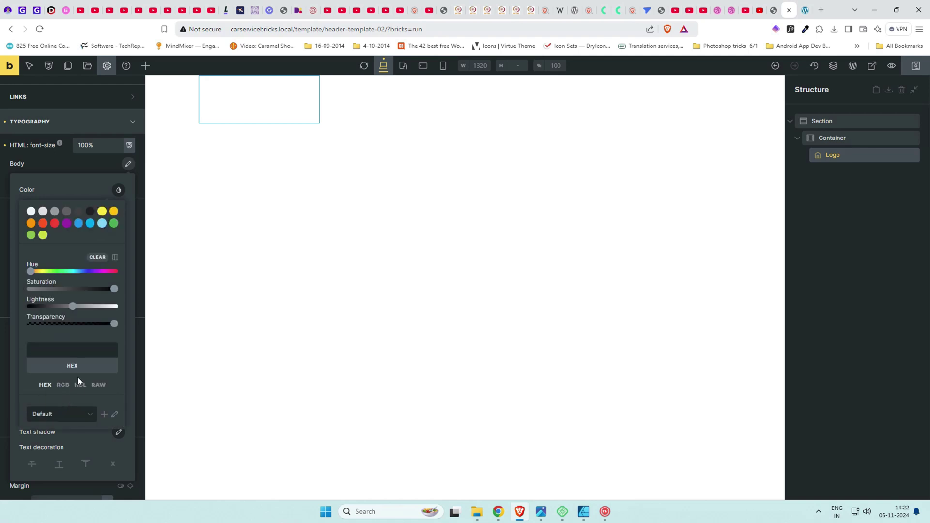
{"action": "left_click", "coordinate": [77, 414]}
{"action": "left_click", "coordinate": [70, 446]}
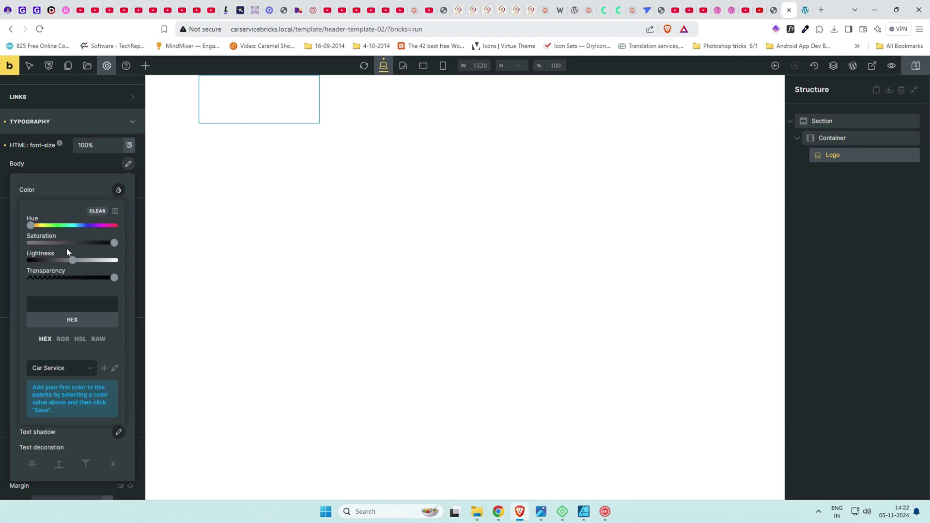
{"action": "left_click", "coordinate": [774, 9]}
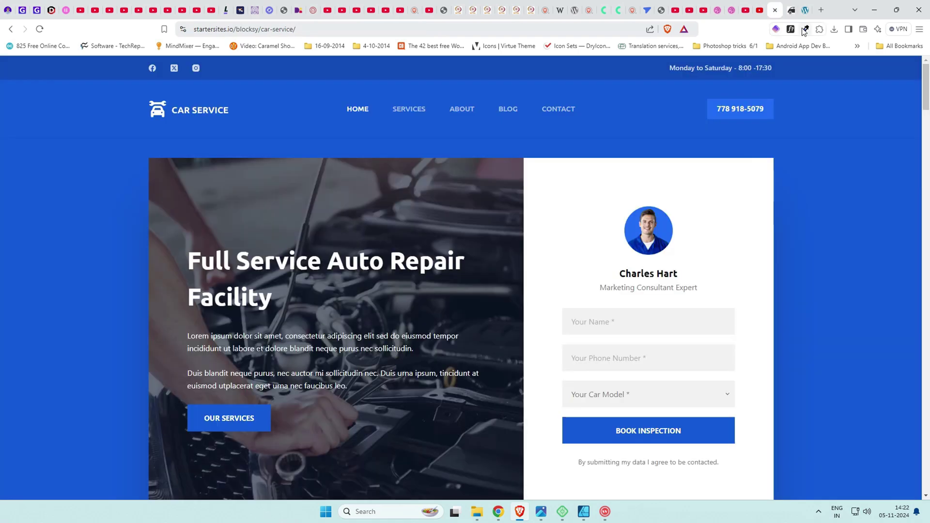
Sample the demo site's header blue with ColorZilla and return to Bricks
{"action": "left_click", "coordinate": [806, 29]}
{"action": "left_click", "coordinate": [748, 72]}
{"action": "left_click", "coordinate": [614, 141]}
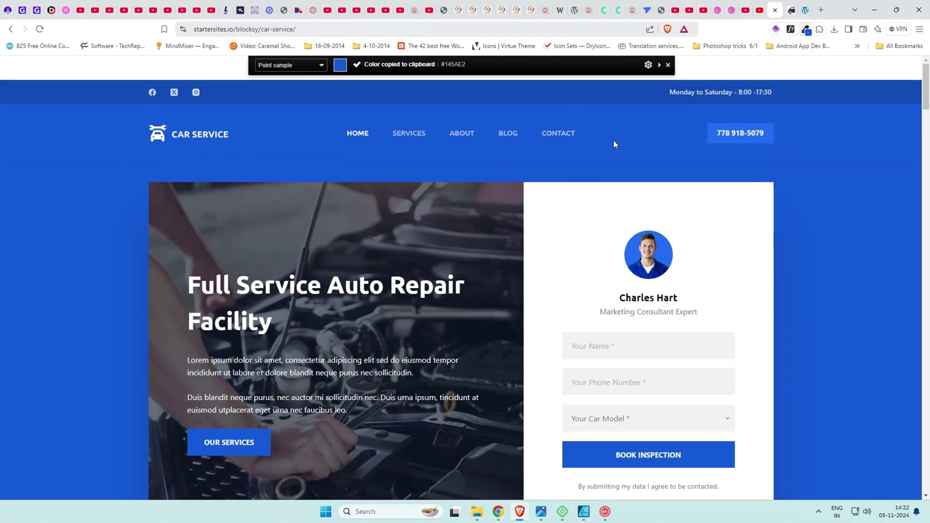
{"action": "left_click", "coordinate": [455, 64]}
{"action": "left_click", "coordinate": [792, 10]}
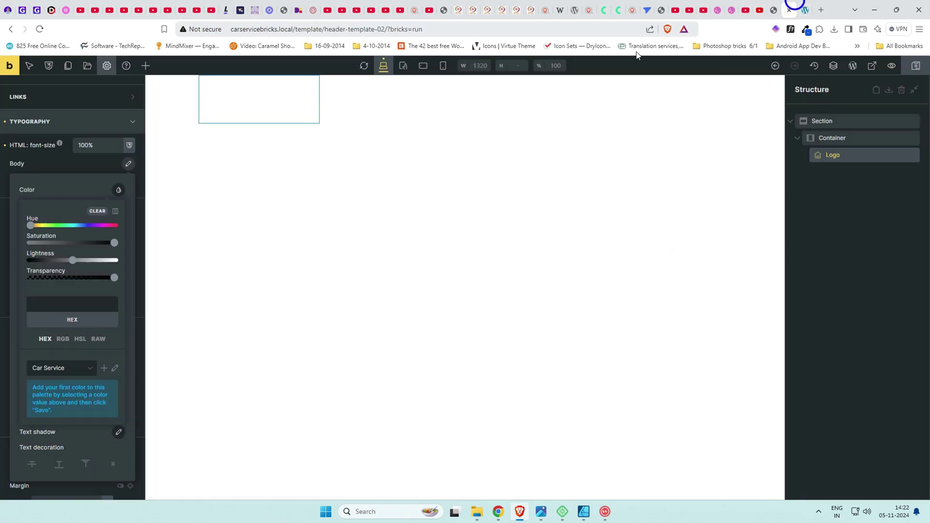
Save blue #145AE2 to the Car Service palette and enter #FFFFFF as the next colour
{"action": "left_click", "coordinate": [72, 304]}
{"action": "key", "text": "ctrl+v"}
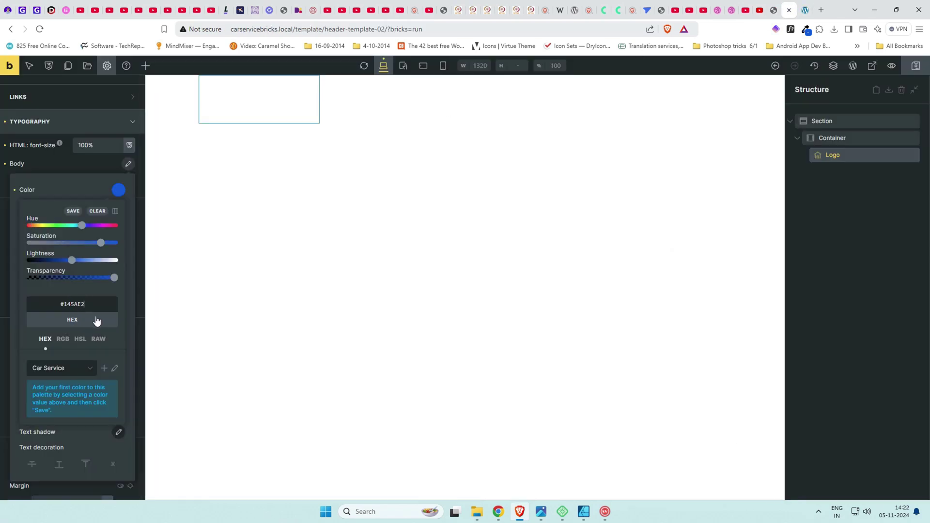
{"action": "left_click", "coordinate": [74, 211]}
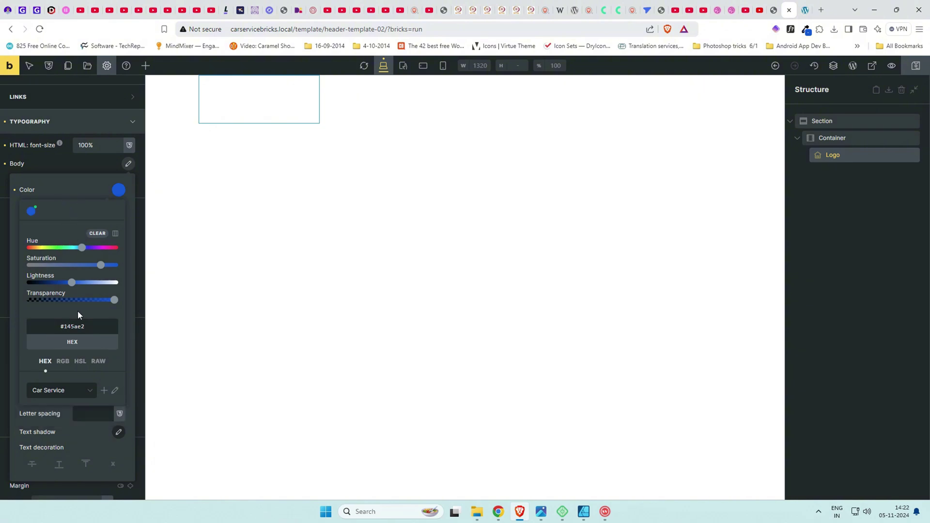
{"action": "left_click", "coordinate": [73, 326]}
{"action": "type", "text": "#FFFFFF"}
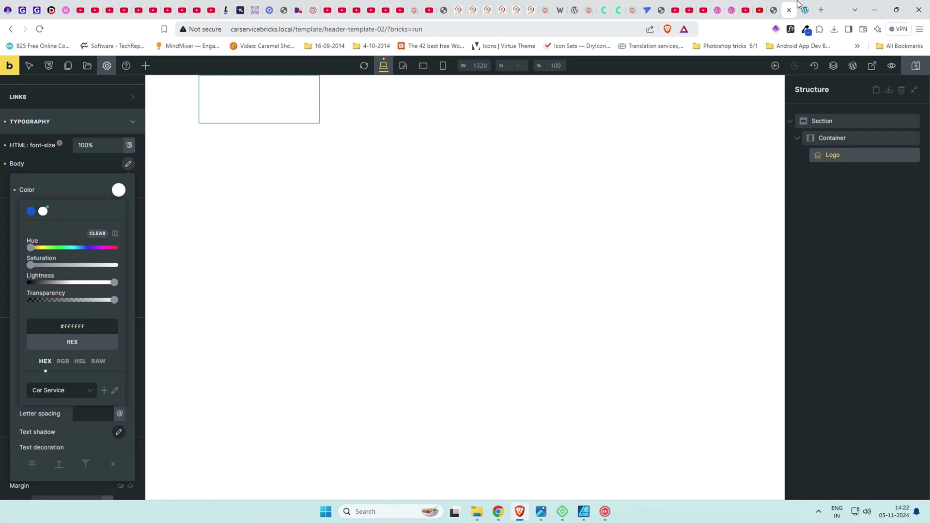
Sample the demo site's near-white footer background with ColorZilla and return to Bricks
{"action": "left_click", "coordinate": [774, 10]}
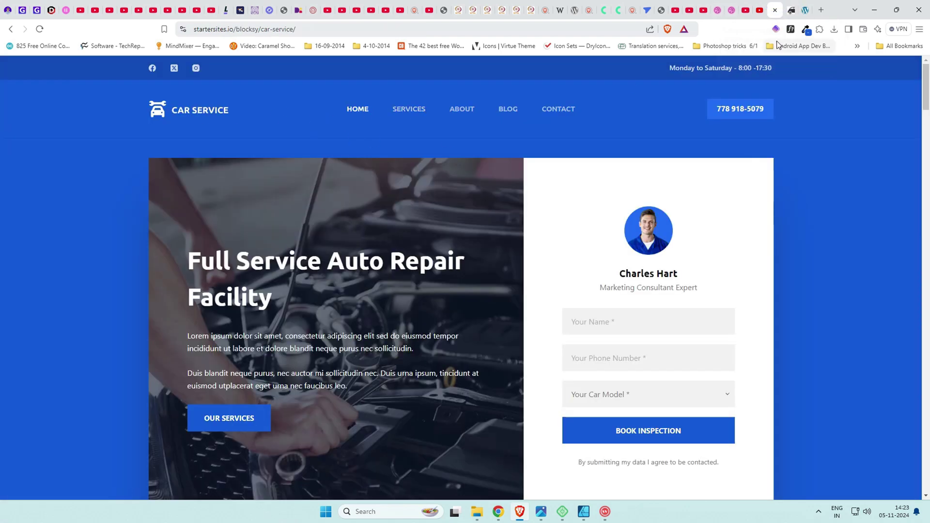
{"action": "left_click", "coordinate": [805, 30]}
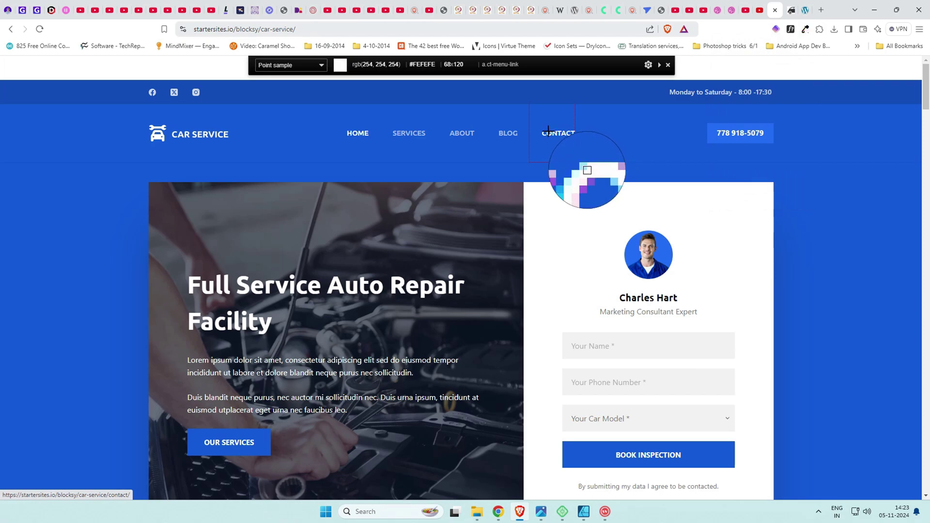
{"action": "scroll", "coordinate": [457, 219], "scroll_direction": "down", "scroll_amount": 6}
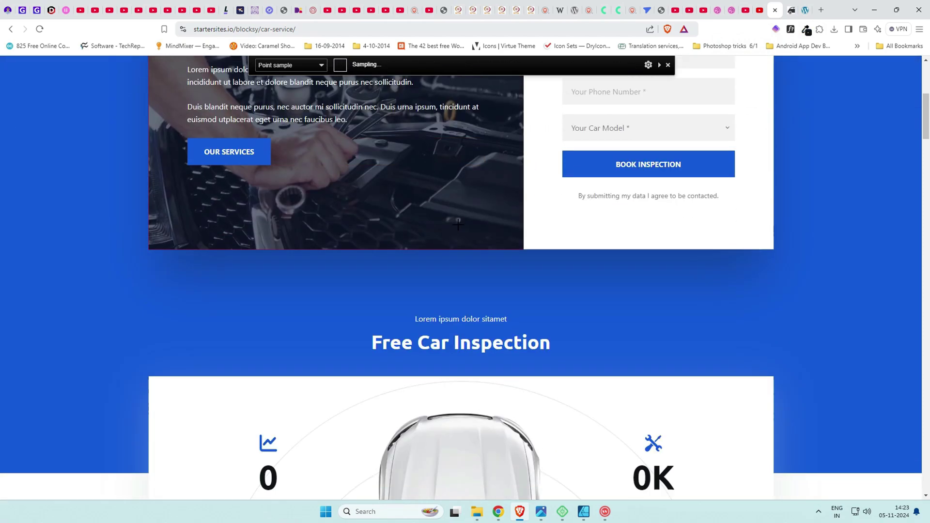
{"action": "scroll", "coordinate": [457, 219], "scroll_direction": "down", "scroll_amount": 15}
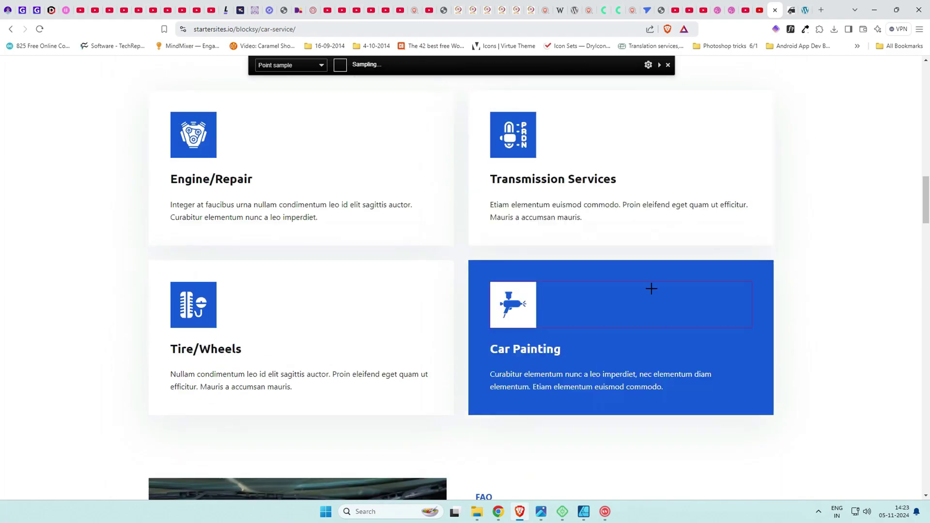
{"action": "scroll", "coordinate": [652, 289], "scroll_direction": "down", "scroll_amount": 15}
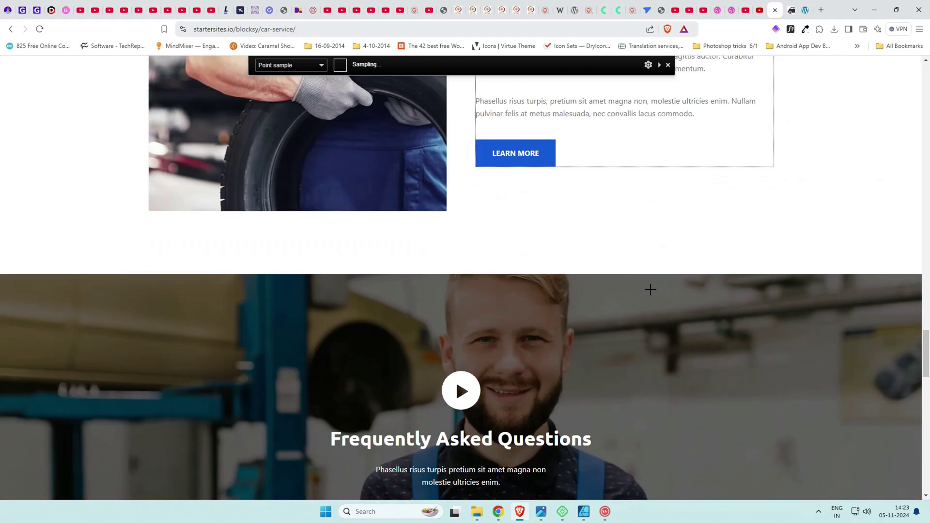
{"action": "scroll", "coordinate": [651, 290], "scroll_direction": "down", "scroll_amount": 15}
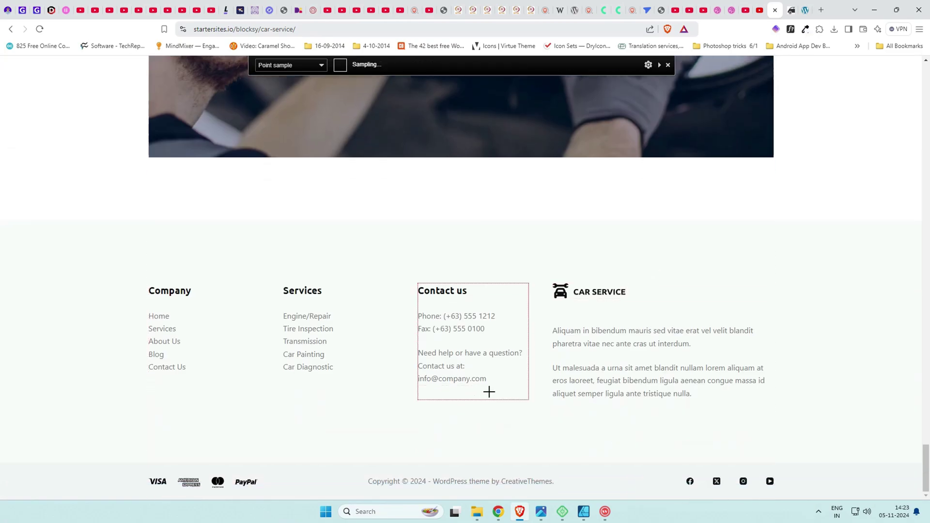
{"action": "left_click", "coordinate": [72, 271]}
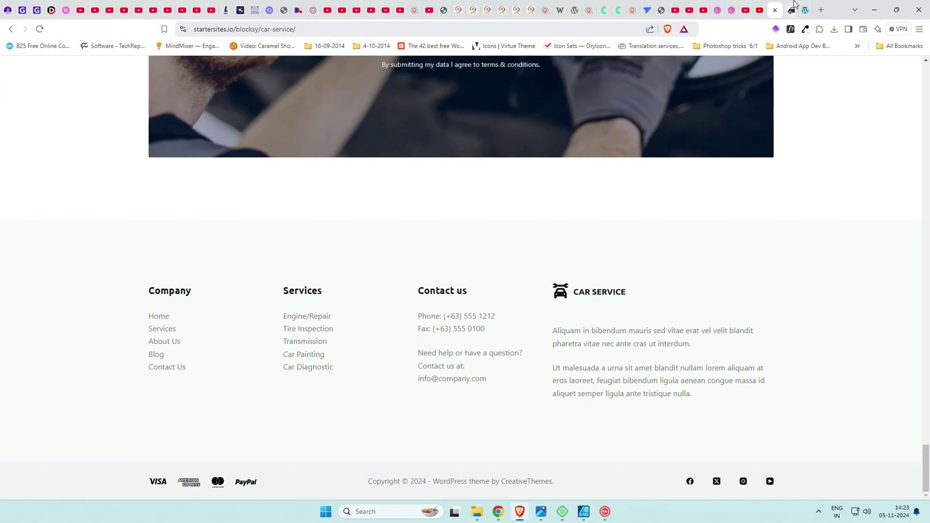
{"action": "key", "text": "ctrl+Tab"}
Add black #000000 to the Car Service palette
{"action": "double_click", "coordinate": [73, 327]}
{"action": "type", "text": "000000"}
{"action": "left_click", "coordinate": [73, 233]}
Save near-white #FAFBFC to the palette and switch the palette to its named list view
{"action": "double_click", "coordinate": [79, 328]}
{"action": "key", "text": "ctrl+v"}
{"action": "key", "text": "BackSpace"}
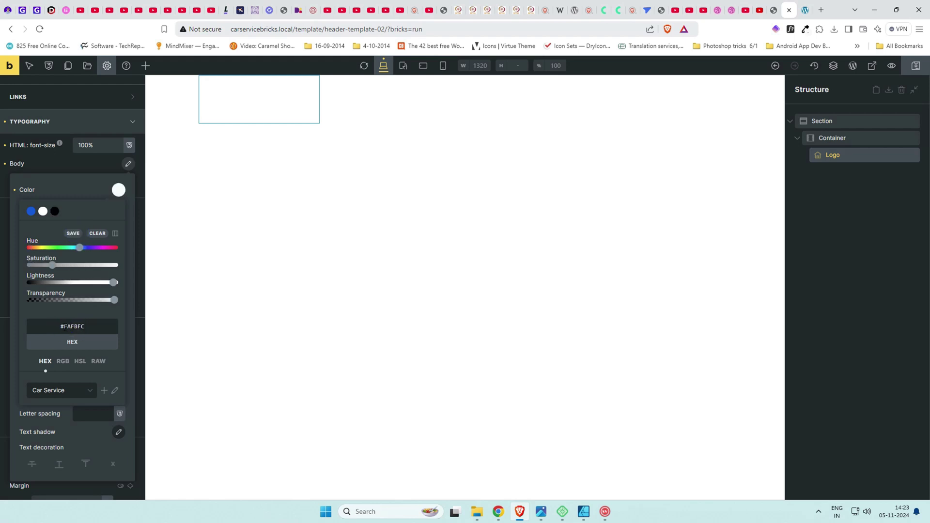
{"action": "left_click", "coordinate": [74, 233]}
{"action": "left_click", "coordinate": [31, 211]}
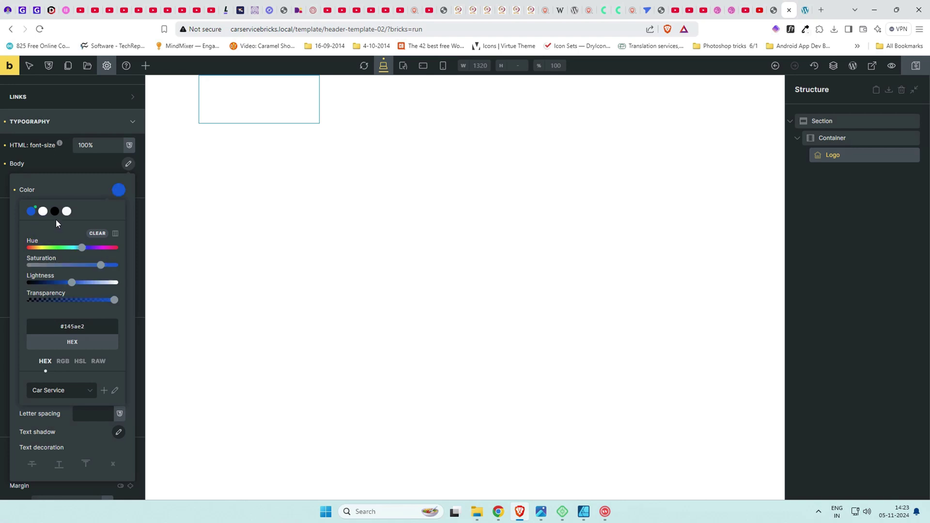
{"action": "left_click", "coordinate": [115, 233]}
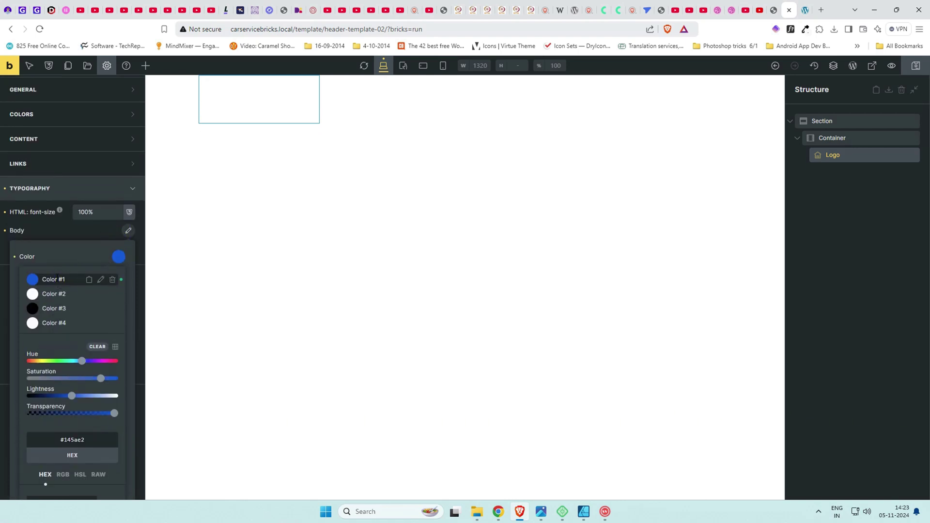
Rename Color #1 to Bg and Color #2 to White Text
{"action": "left_click", "coordinate": [100, 280]}
{"action": "left_click", "coordinate": [68, 281]}
{"action": "double_click", "coordinate": [68, 282]}
{"action": "type", "text": "Bg"}
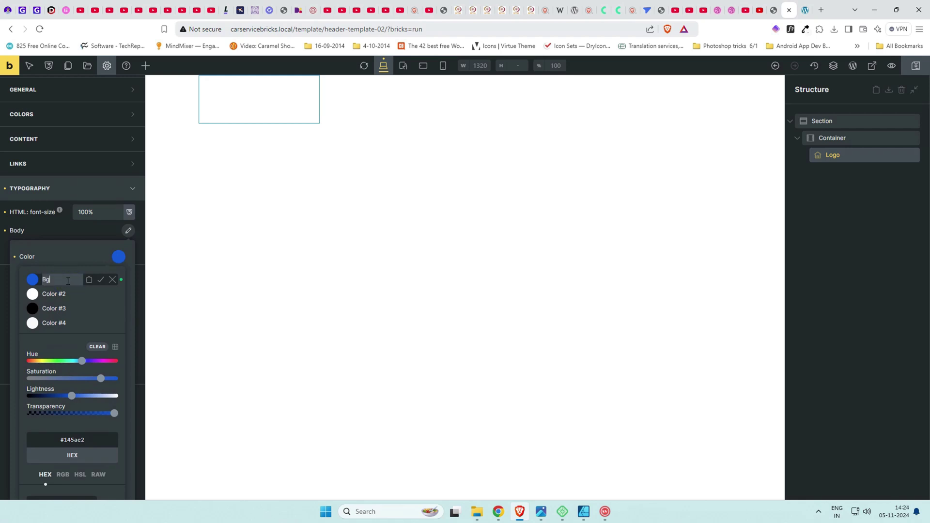
{"action": "left_click", "coordinate": [100, 280]}
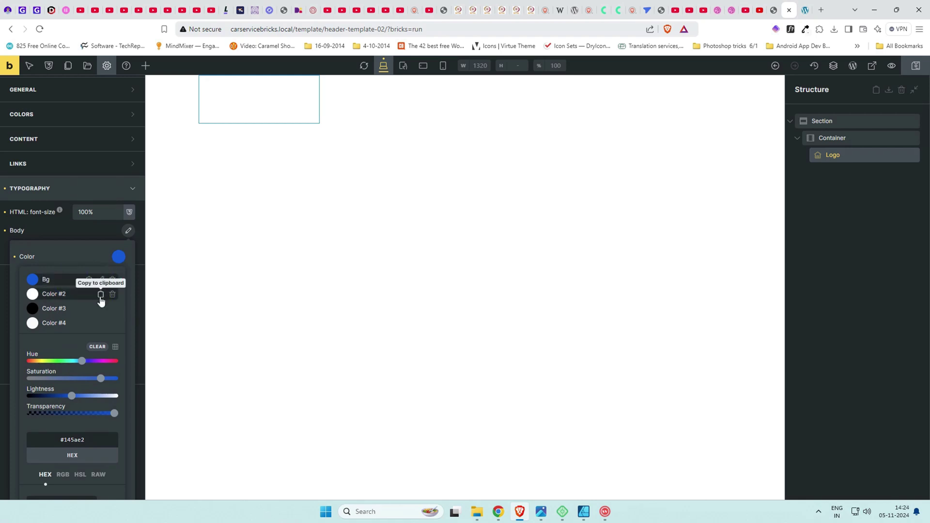
{"action": "left_click", "coordinate": [53, 294]}
{"action": "double_click", "coordinate": [53, 295]}
{"action": "type", "text": "White Text"}
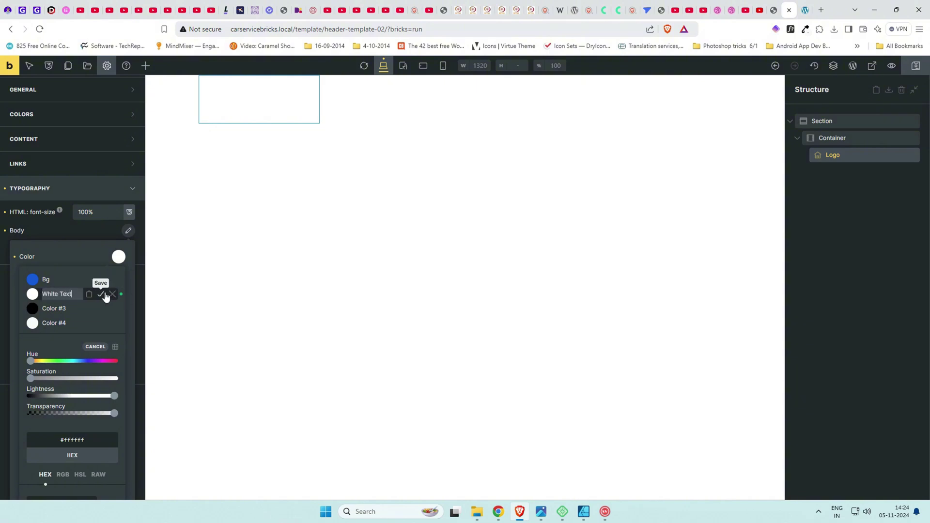
{"action": "left_click", "coordinate": [100, 294]}
Rename Color #3 to Black Text and Color #4 to Grey Text Bg
{"action": "left_click", "coordinate": [102, 309]}
{"action": "double_click", "coordinate": [102, 309]}
{"action": "type", "text": "Black Text"}
{"action": "left_click", "coordinate": [101, 309]}
{"action": "left_click", "coordinate": [101, 324]}
{"action": "double_click", "coordinate": [102, 324]}
{"action": "type", "text": "Grey Text"}
{"action": "left_click", "coordinate": [101, 323]}
Browse the Body typography font family list without changing it
{"action": "scroll", "coordinate": [87, 319], "scroll_direction": "down", "scroll_amount": 1}
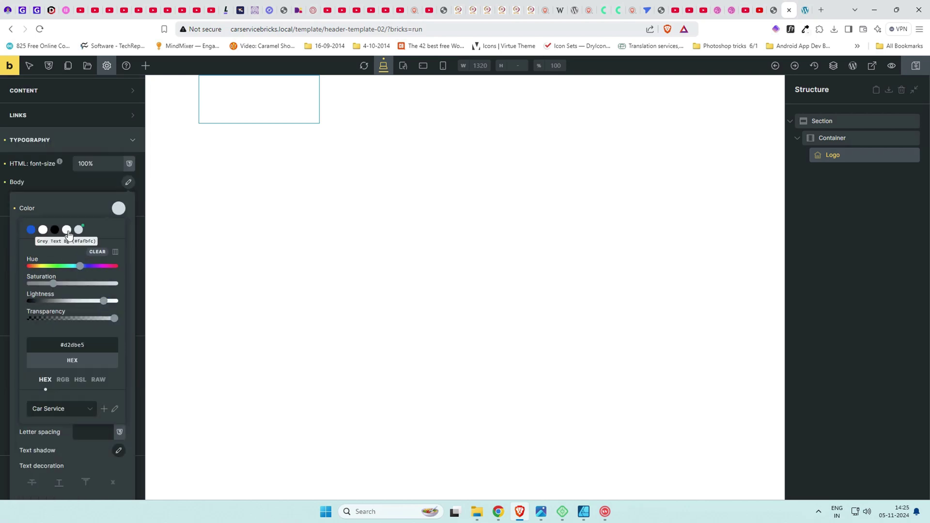
{"action": "scroll", "coordinate": [68, 291], "scroll_direction": "down", "scroll_amount": 5}
{"action": "scroll", "coordinate": [67, 354], "scroll_direction": "up", "scroll_amount": 8}
{"action": "left_click", "coordinate": [128, 357]}
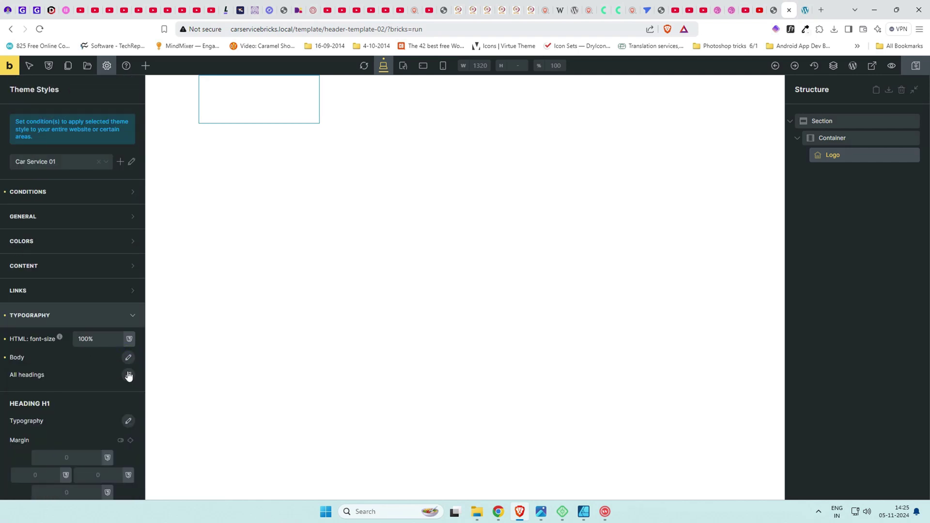
{"action": "left_click", "coordinate": [128, 358]}
{"action": "scroll", "coordinate": [85, 339], "scroll_direction": "down", "scroll_amount": 5}
{"action": "left_click", "coordinate": [86, 249]}
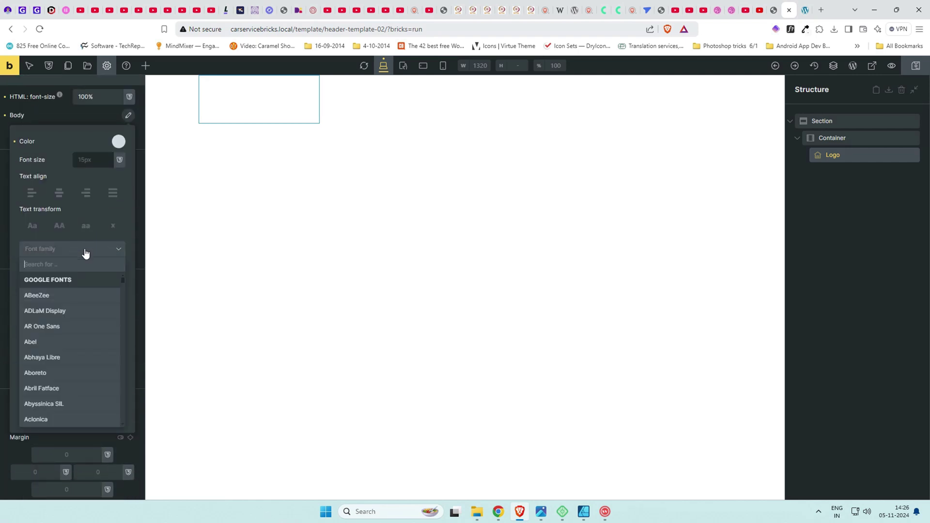
{"action": "scroll", "coordinate": [75, 313], "scroll_direction": "down", "scroll_amount": 20}
{"action": "left_click_drag", "start_coordinate": [123, 286], "coordinate": [124, 425]}
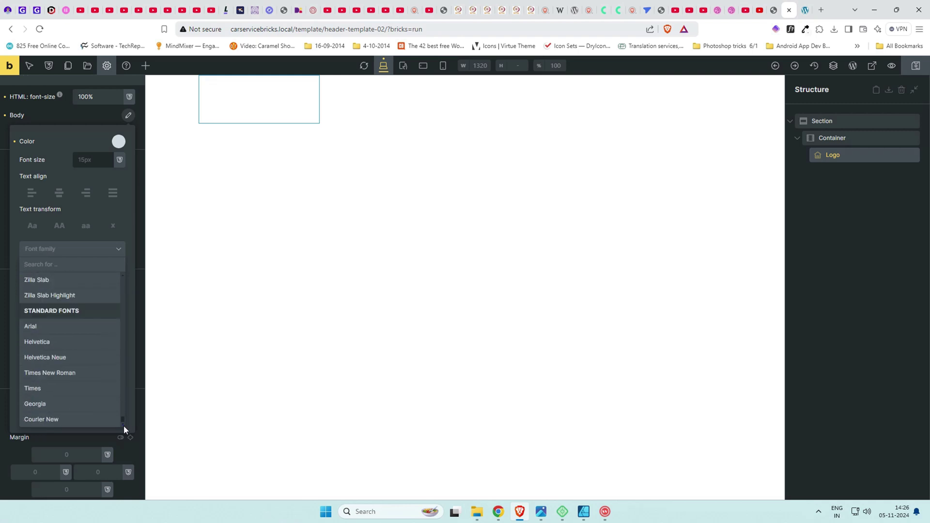
{"action": "left_click", "coordinate": [69, 331]}
Set the All headings font family to Arial
{"action": "left_click", "coordinate": [128, 132]}
{"action": "left_click", "coordinate": [79, 266]}
{"action": "left_click_drag", "start_coordinate": [122, 296], "coordinate": [118, 443]}
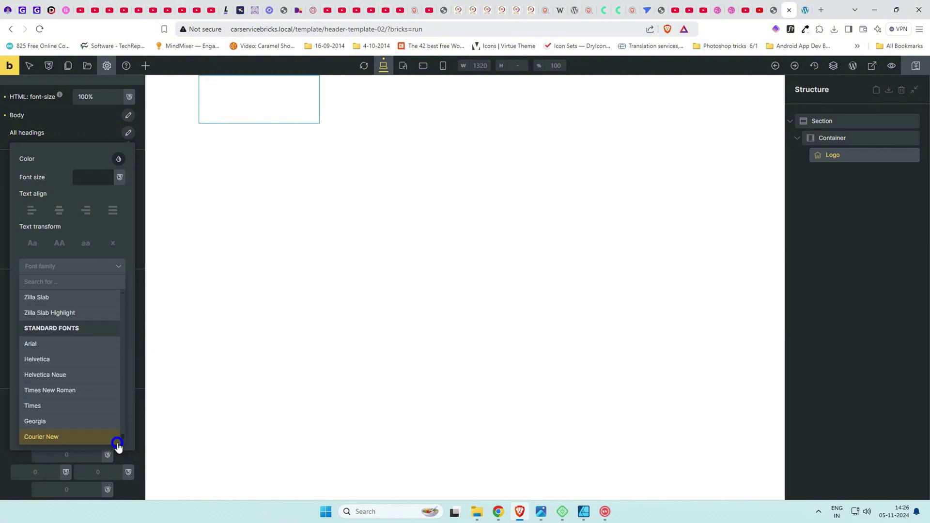
{"action": "left_click", "coordinate": [82, 344]}
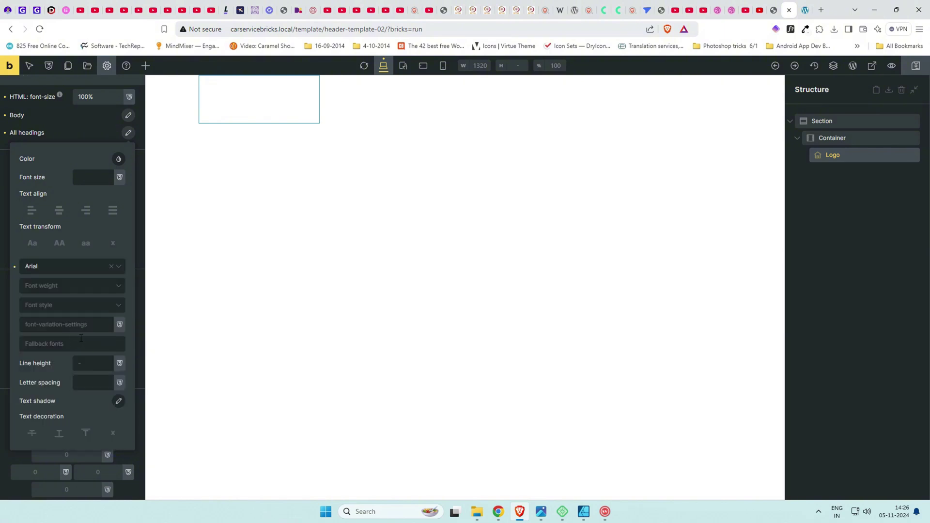
{"action": "left_click", "coordinate": [127, 144]}
{"action": "scroll", "coordinate": [83, 173], "scroll_direction": "up", "scroll_amount": 5}
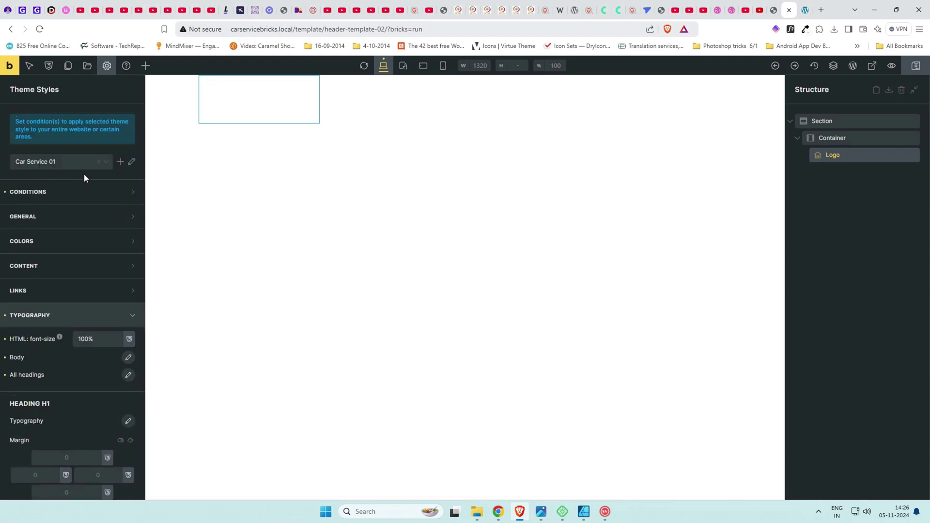
{"action": "scroll", "coordinate": [82, 179], "scroll_direction": "down", "scroll_amount": 10}
{"action": "key", "text": "ctrl+shift+Tab"}
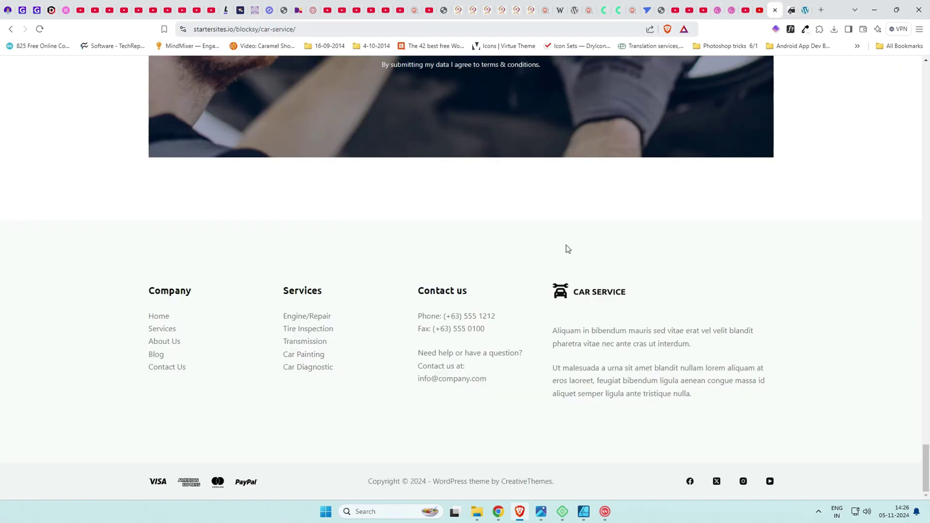
{"action": "scroll", "coordinate": [565, 247], "scroll_direction": "up", "scroll_amount": 7}
{"action": "scroll", "coordinate": [667, 343], "scroll_direction": "up", "scroll_amount": 15}
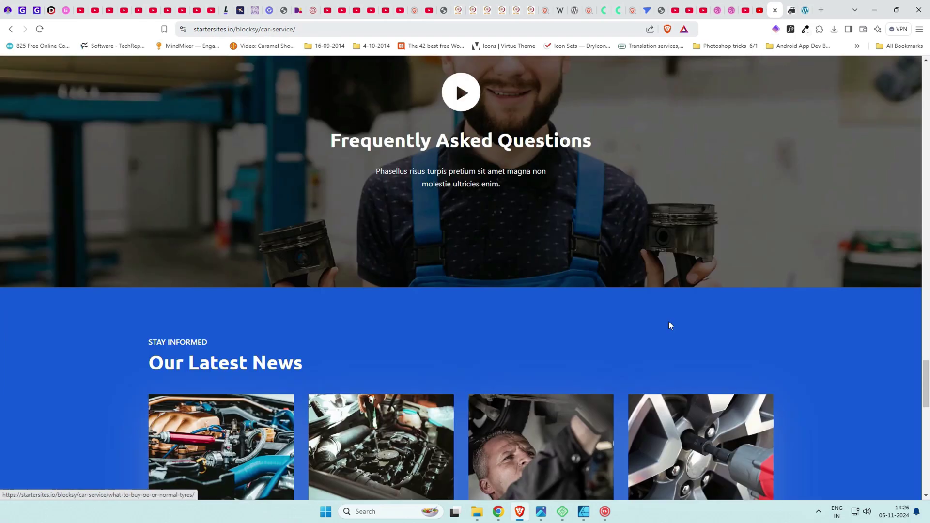
{"action": "scroll", "coordinate": [564, 310], "scroll_direction": "up", "scroll_amount": 10}
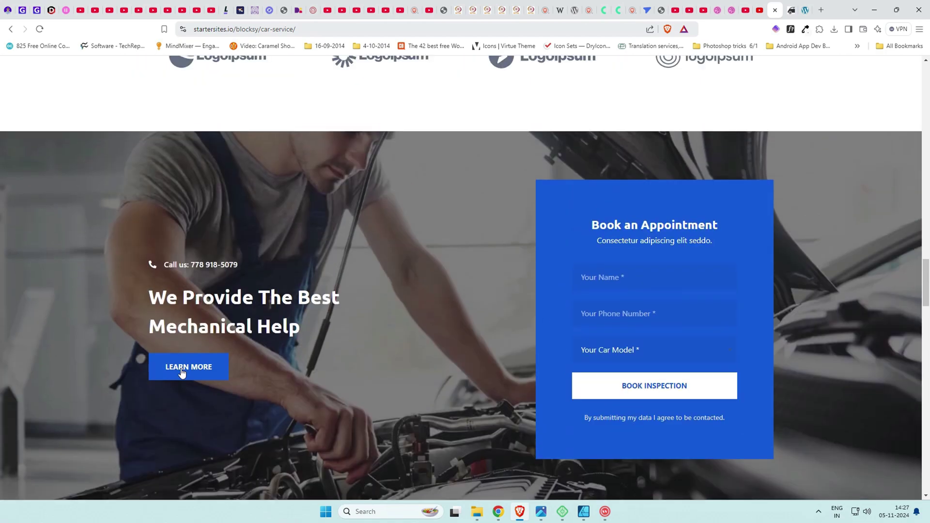
{"action": "scroll", "coordinate": [415, 295], "scroll_direction": "up", "scroll_amount": 15}
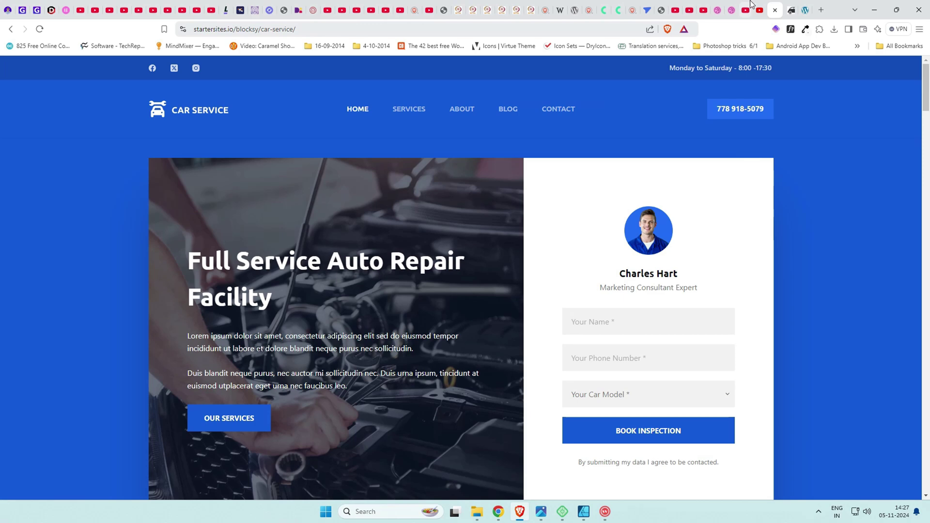
{"action": "left_click", "coordinate": [749, 6]}
{"action": "left_click", "coordinate": [786, 6]}
{"action": "scroll", "coordinate": [64, 298], "scroll_direction": "down", "scroll_amount": 6}
{"action": "scroll", "coordinate": [62, 287], "scroll_direction": "up", "scroll_amount": 17}
In Theme Styles, give default buttons a blue background and white text colour
{"action": "left_click", "coordinate": [68, 266]}
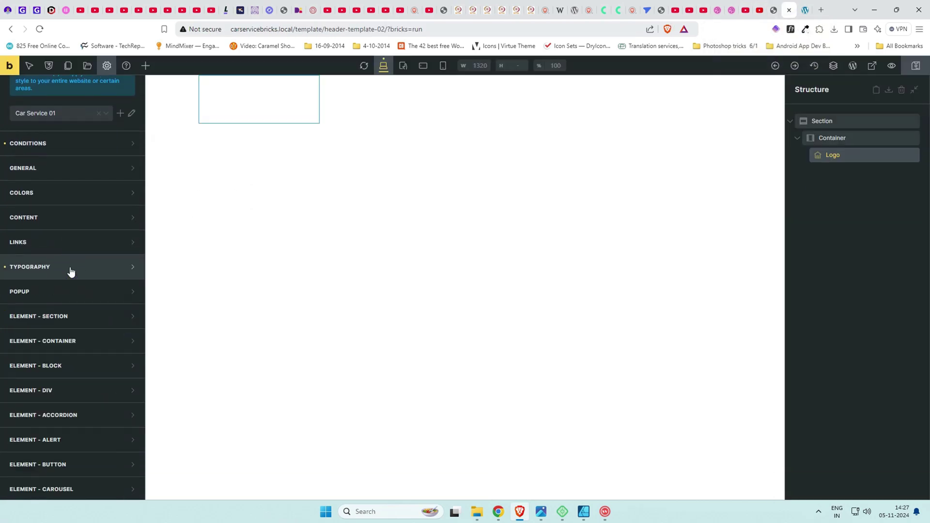
{"action": "scroll", "coordinate": [61, 322], "scroll_direction": "down", "scroll_amount": 6}
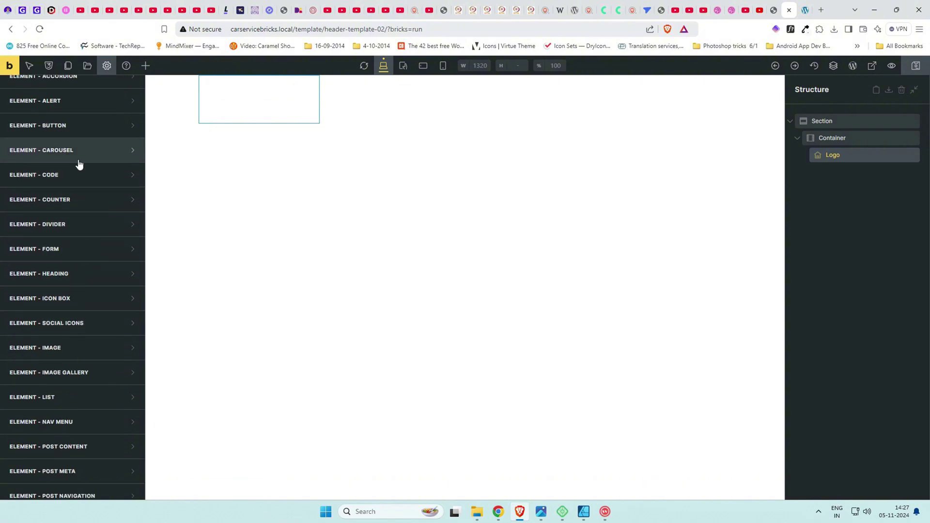
{"action": "left_click", "coordinate": [77, 128]}
{"action": "left_click", "coordinate": [128, 186]}
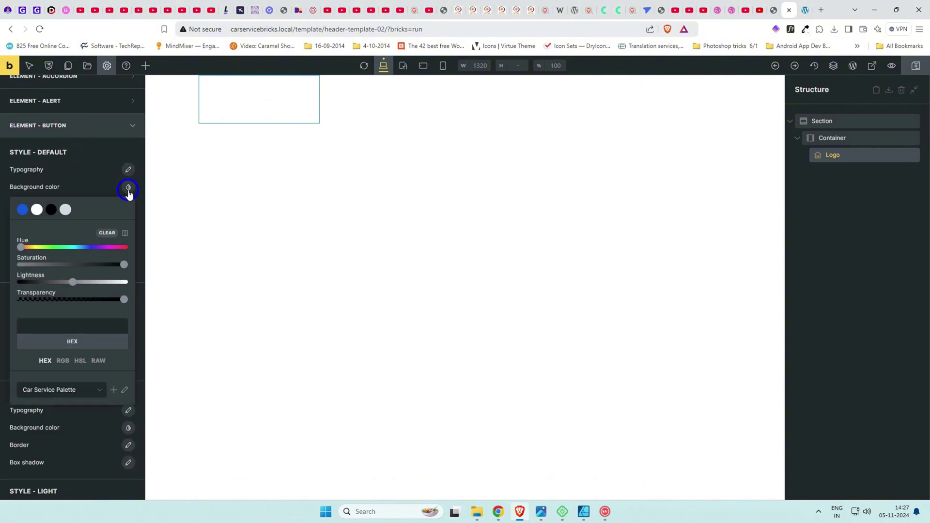
{"action": "left_click", "coordinate": [21, 210]}
{"action": "left_click", "coordinate": [97, 182]}
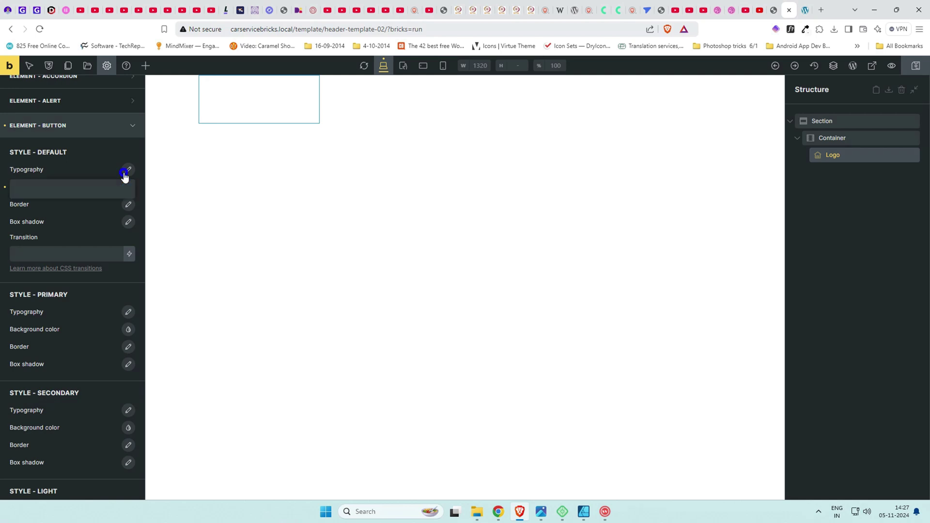
{"action": "left_click", "coordinate": [128, 169]}
{"action": "left_click", "coordinate": [118, 195]}
{"action": "left_click", "coordinate": [42, 217]}
{"action": "left_click", "coordinate": [78, 183]}
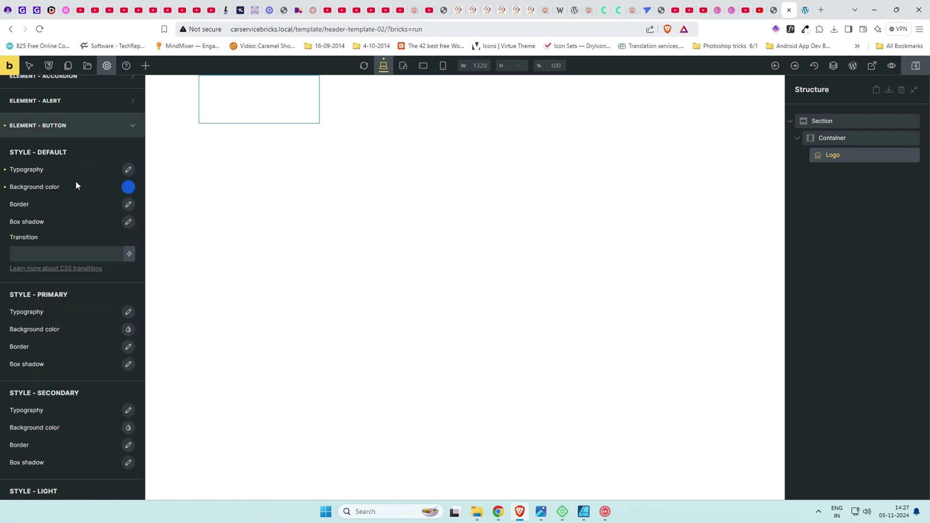
{"action": "left_click", "coordinate": [258, 108]}
Set the header Section's background colour to blue #145ae2
{"action": "left_click", "coordinate": [837, 120]}
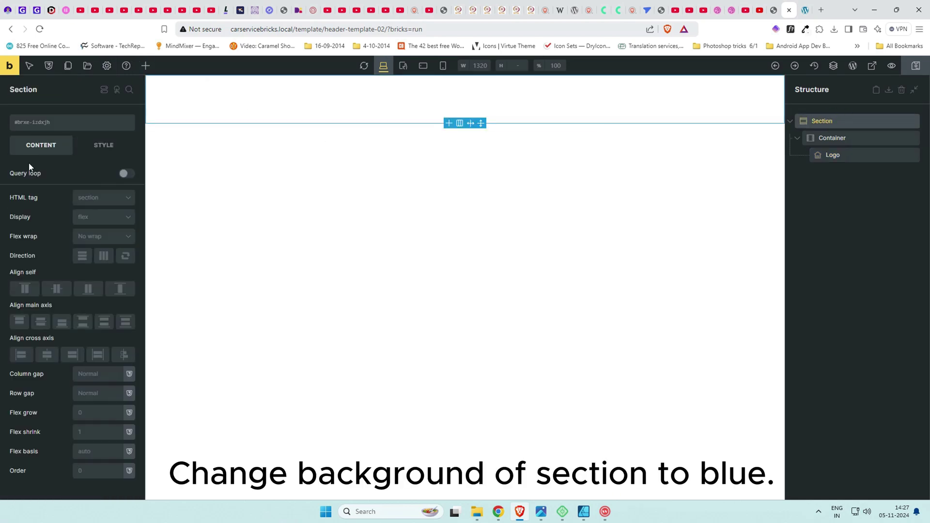
{"action": "left_click", "coordinate": [113, 148]}
{"action": "left_click", "coordinate": [127, 227]}
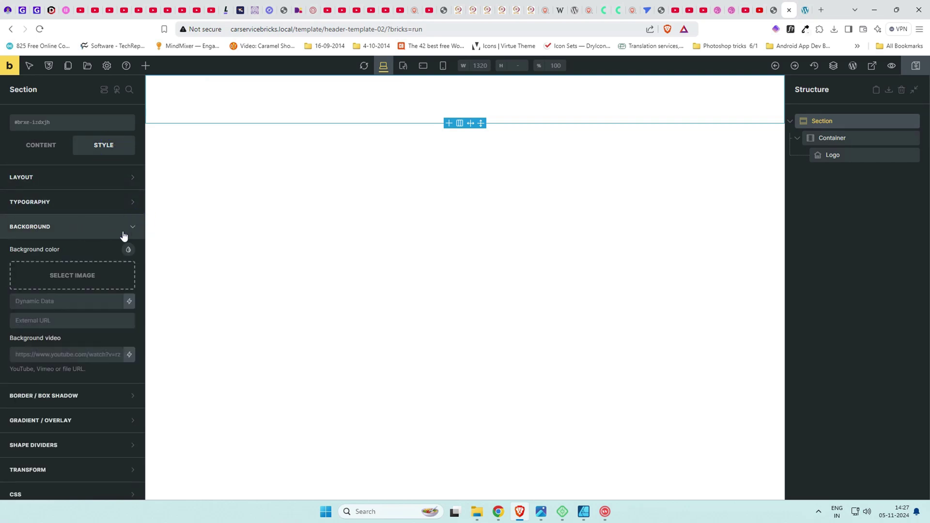
{"action": "left_click", "coordinate": [125, 249]}
{"action": "left_click", "coordinate": [22, 272]}
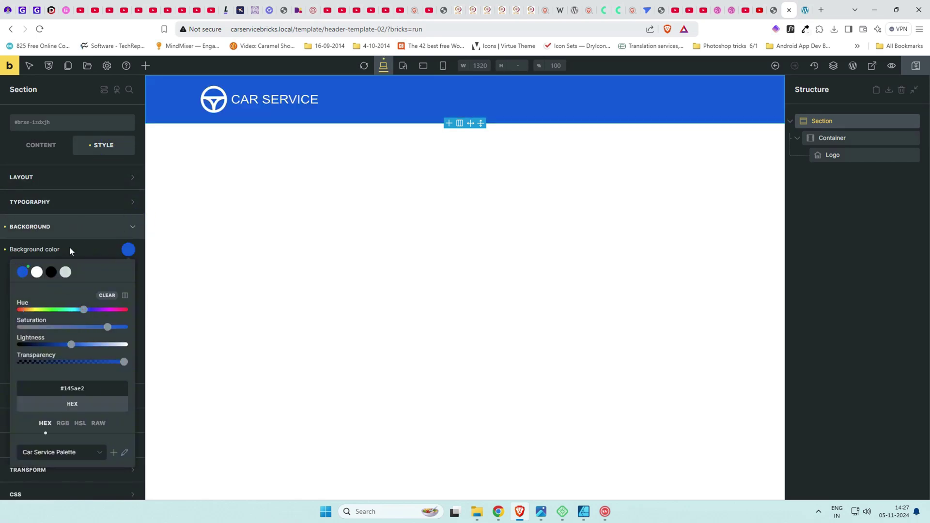
{"action": "left_click", "coordinate": [97, 243]}
{"action": "left_click", "coordinate": [100, 226]}
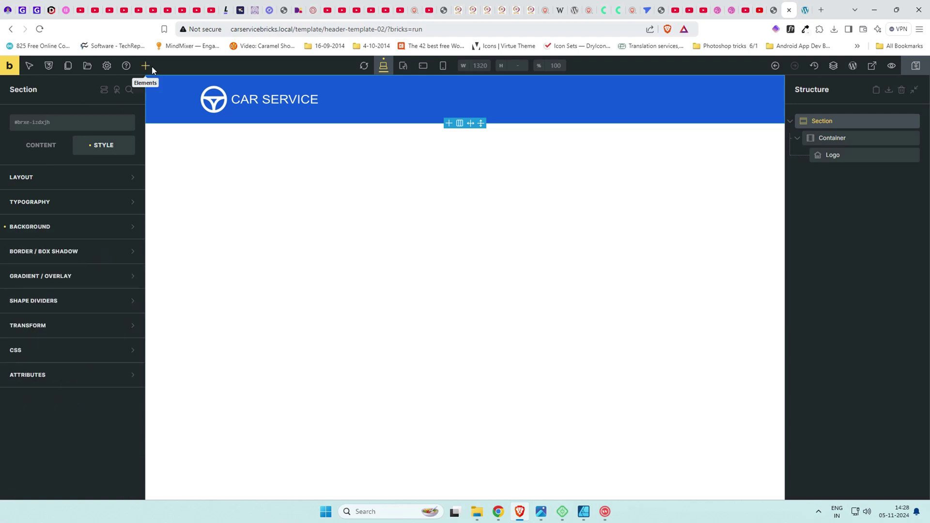
{"action": "left_click", "coordinate": [145, 66]}
Add a Nav Menu from the 'na' search and move it into the Container under Logo
{"action": "type", "text": "na"}
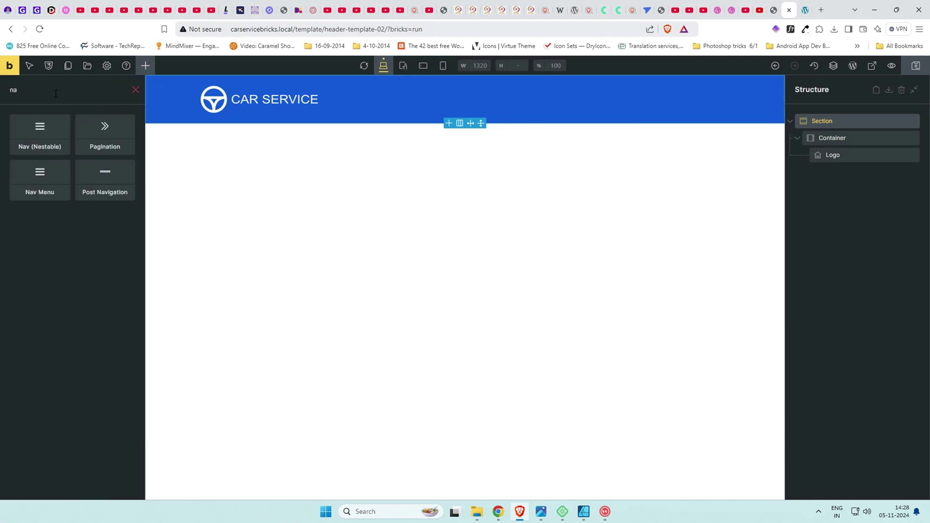
{"action": "left_click", "coordinate": [51, 181]}
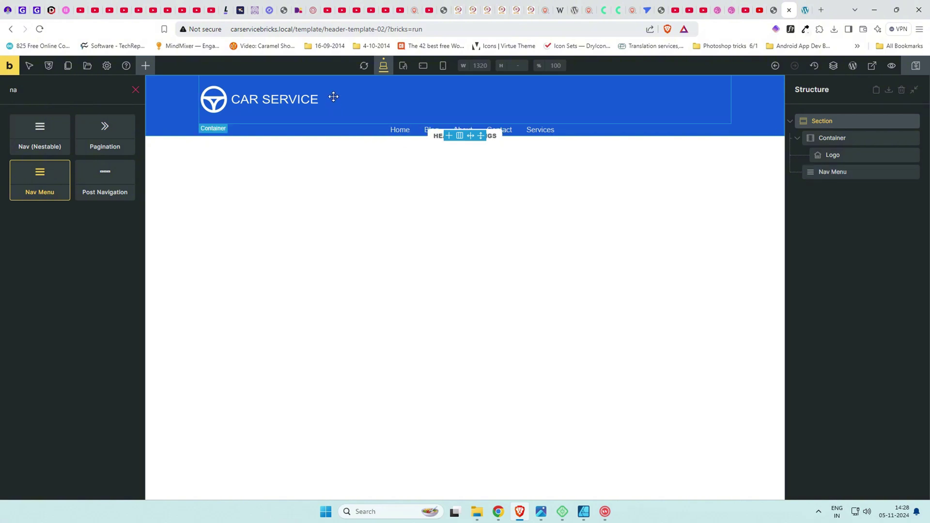
{"action": "left_click_drag", "start_coordinate": [833, 171], "coordinate": [822, 154]}
Set the header Container to horizontal direction with cross-axis alignment centred
{"action": "left_click", "coordinate": [46, 150]}
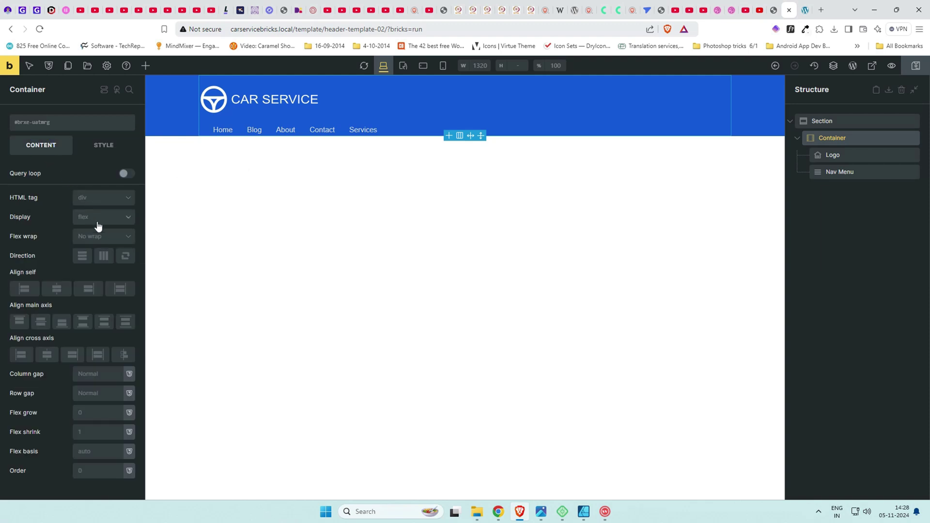
{"action": "left_click", "coordinate": [101, 258]}
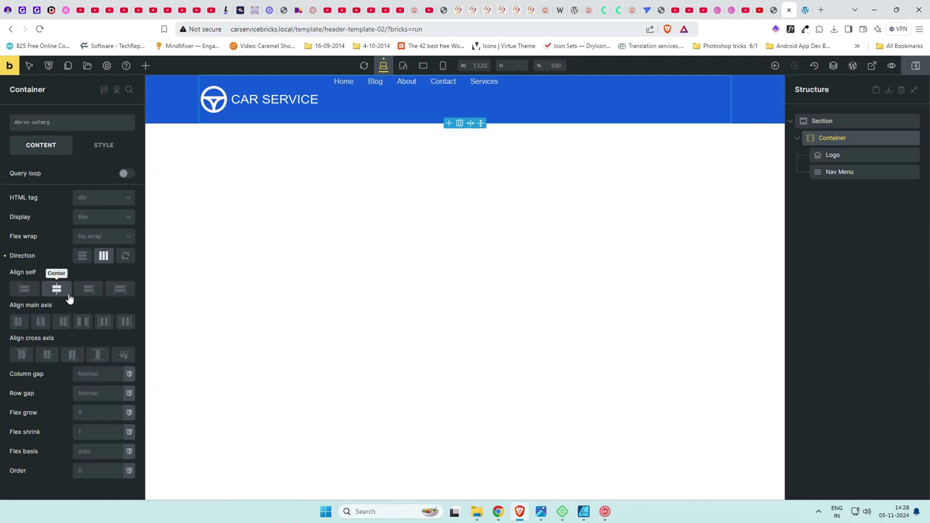
{"action": "left_click", "coordinate": [49, 356]}
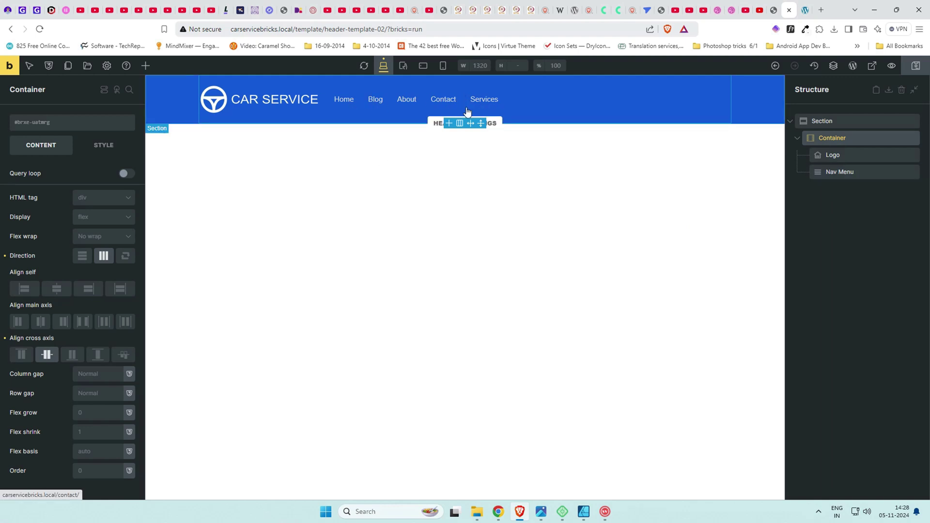
Justify the Nav Menu's top-level links to the end
{"action": "left_click", "coordinate": [866, 178]}
{"action": "left_click", "coordinate": [67, 250]}
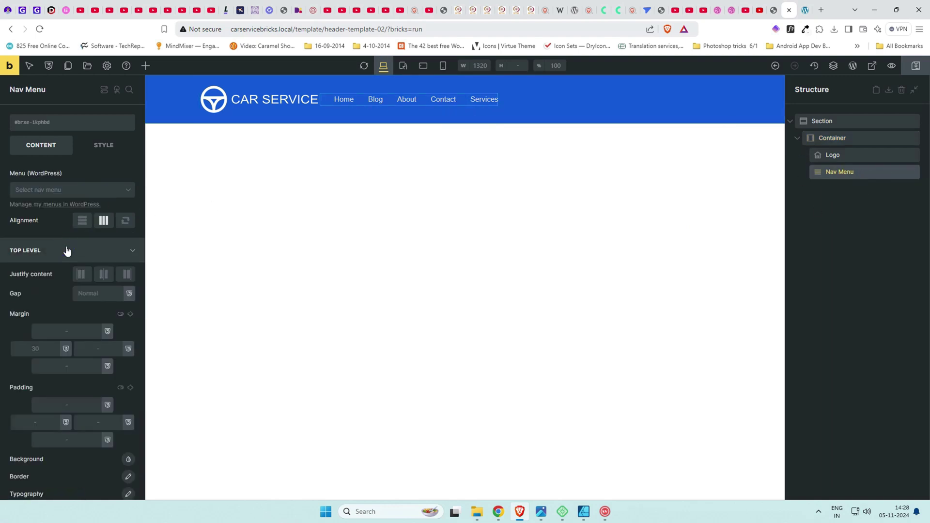
{"action": "left_click", "coordinate": [127, 274]}
{"action": "scroll", "coordinate": [62, 281], "scroll_direction": "down", "scroll_amount": 6}
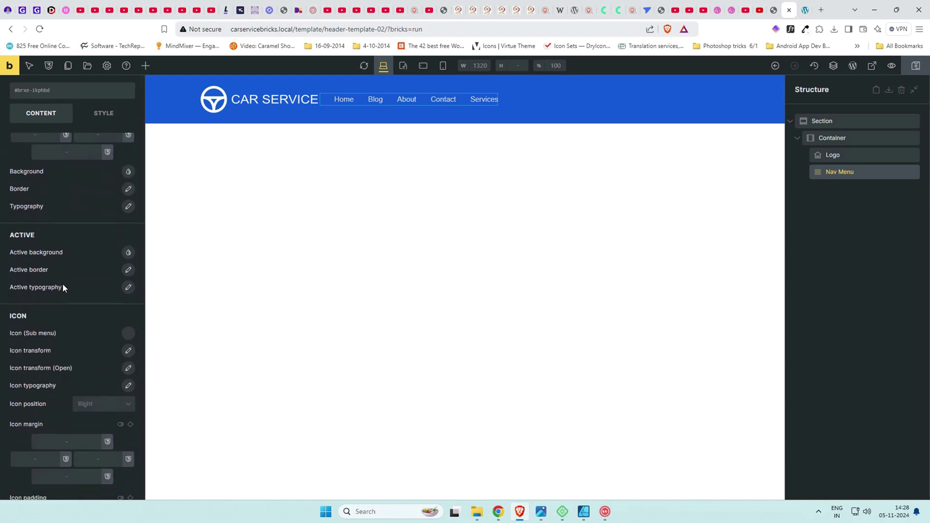
{"action": "scroll", "coordinate": [62, 272], "scroll_direction": "up", "scroll_amount": 6}
{"action": "left_click", "coordinate": [71, 250]}
Replace the old Nav Menu with a Nav (Nestable) element found by searching 'nav'
{"action": "left_click", "coordinate": [146, 65]}
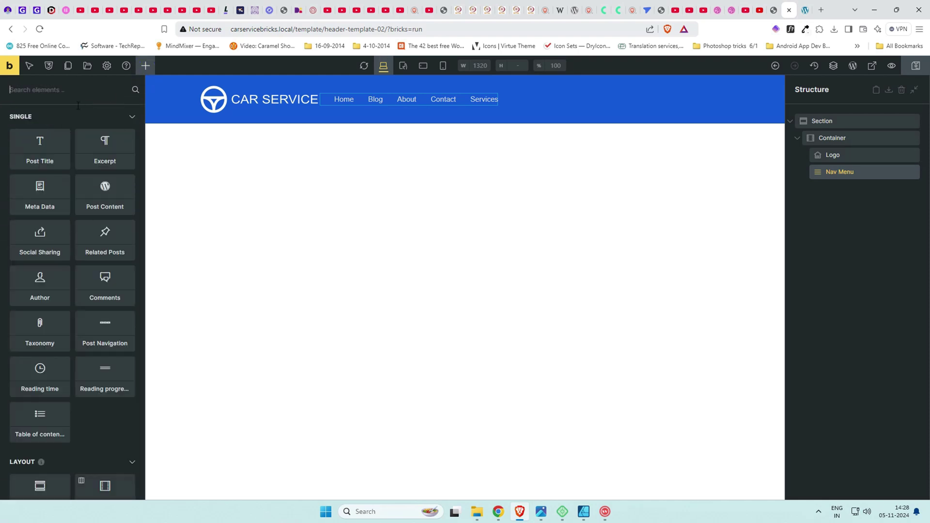
{"action": "left_click", "coordinate": [50, 89]}
{"action": "type", "text": "nav"}
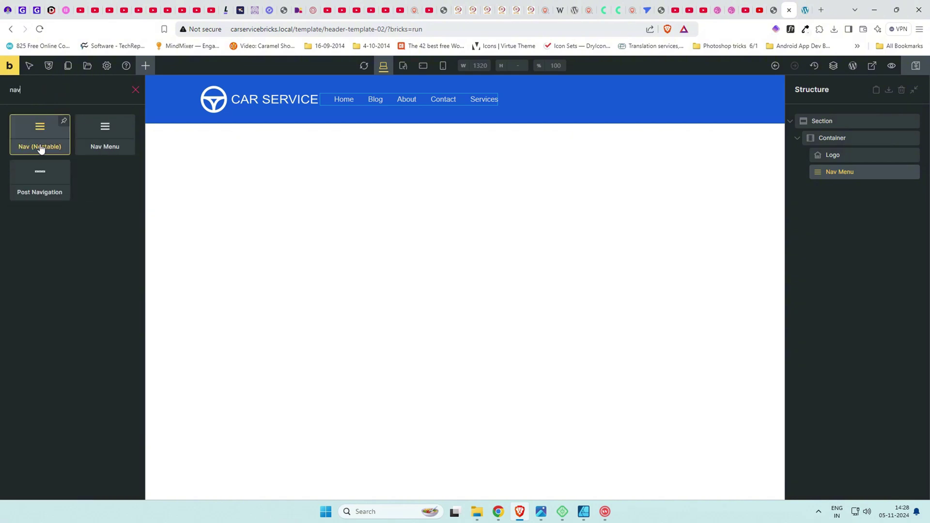
{"action": "left_click", "coordinate": [40, 145]}
{"action": "key", "text": "Delete"}
{"action": "left_click", "coordinate": [866, 207]}
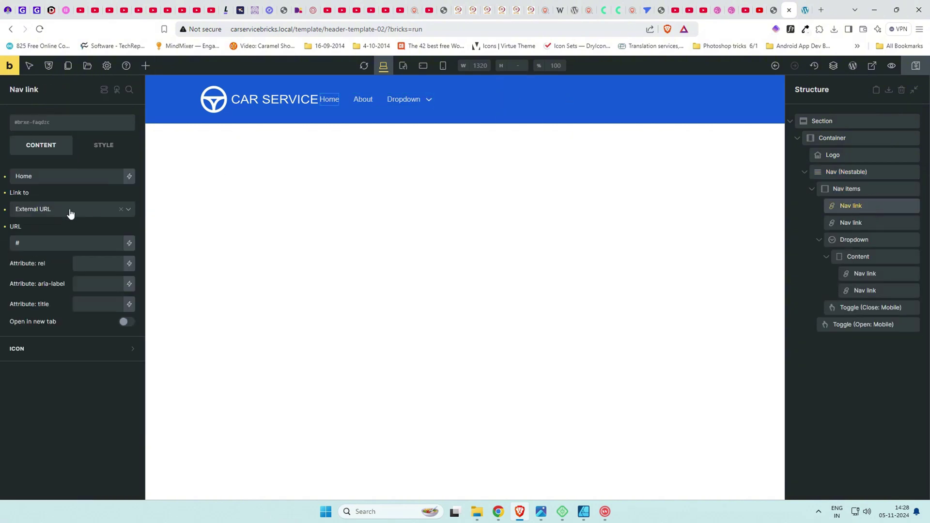
Link the first nav item to the internal Home page, with aria-label and title Home
{"action": "left_click", "coordinate": [27, 243]}
{"action": "left_click", "coordinate": [54, 213]}
{"action": "left_click", "coordinate": [57, 223]}
{"action": "left_click", "coordinate": [73, 232]}
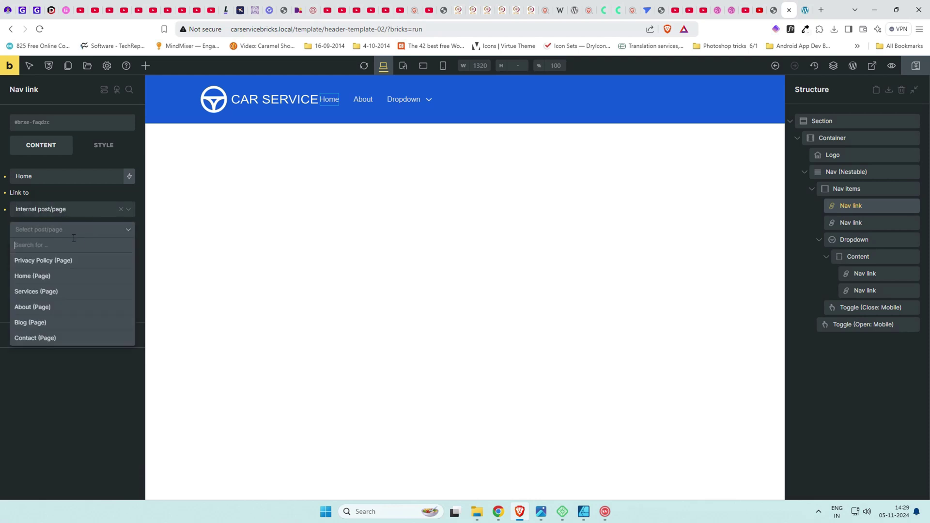
{"action": "left_click", "coordinate": [66, 279]}
{"action": "left_click", "coordinate": [89, 271]}
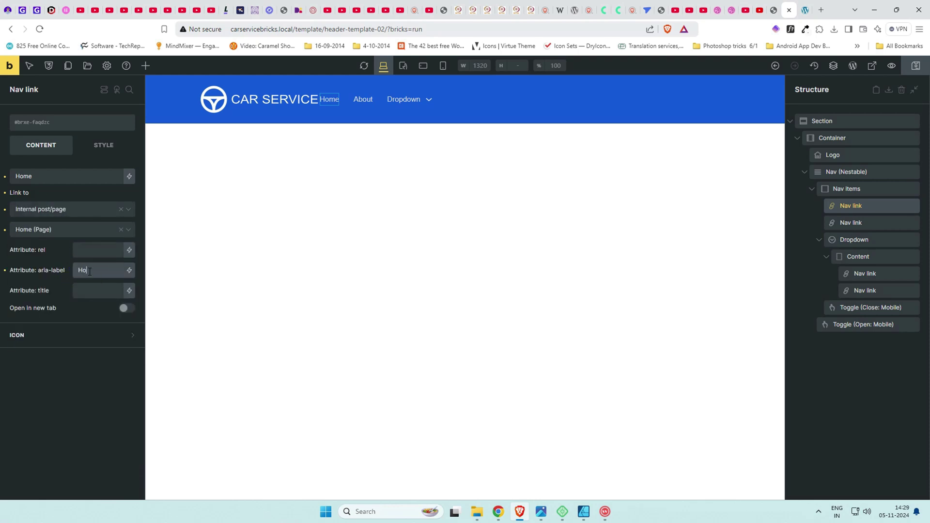
{"action": "left_click", "coordinate": [89, 291]}
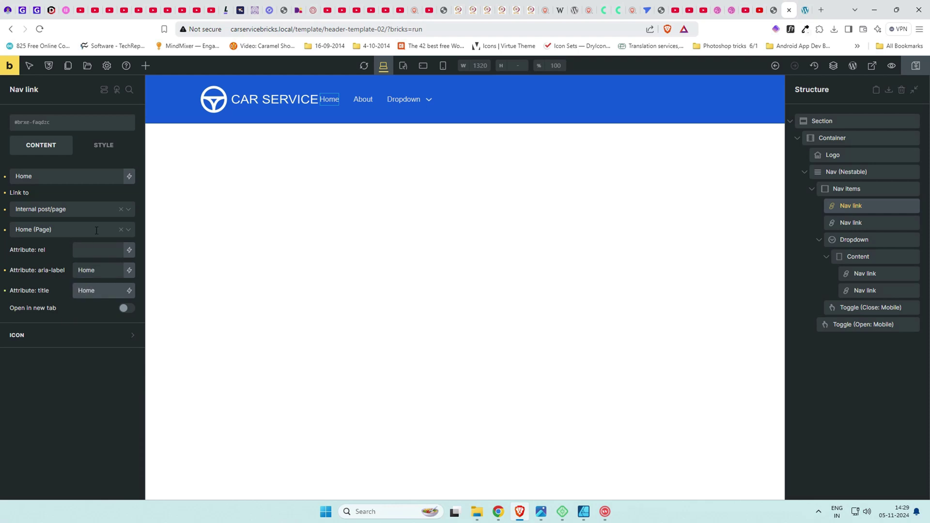
Check the live Car Service site, then show the nav link's Typography style settings
{"action": "left_click", "coordinate": [75, 335]}
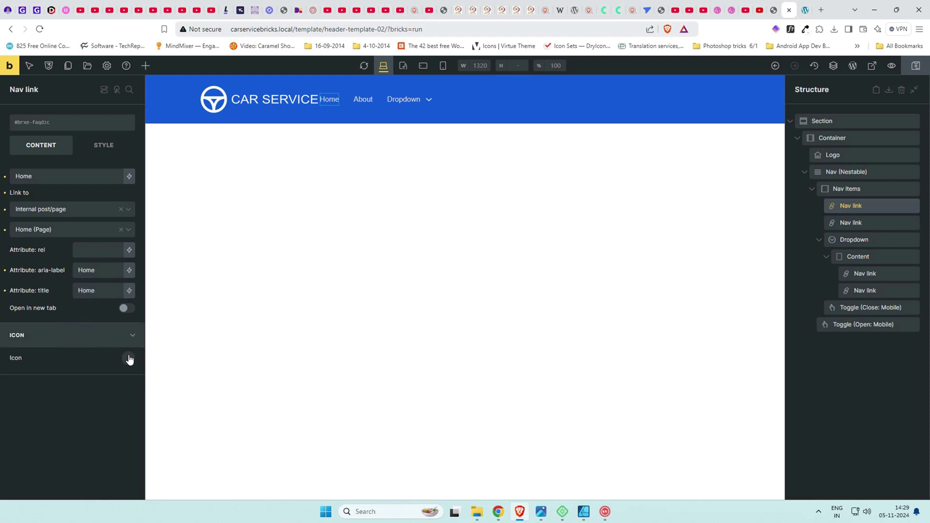
{"action": "left_click", "coordinate": [115, 339]}
{"action": "left_click", "coordinate": [774, 10]}
{"action": "left_click", "coordinate": [789, 10]}
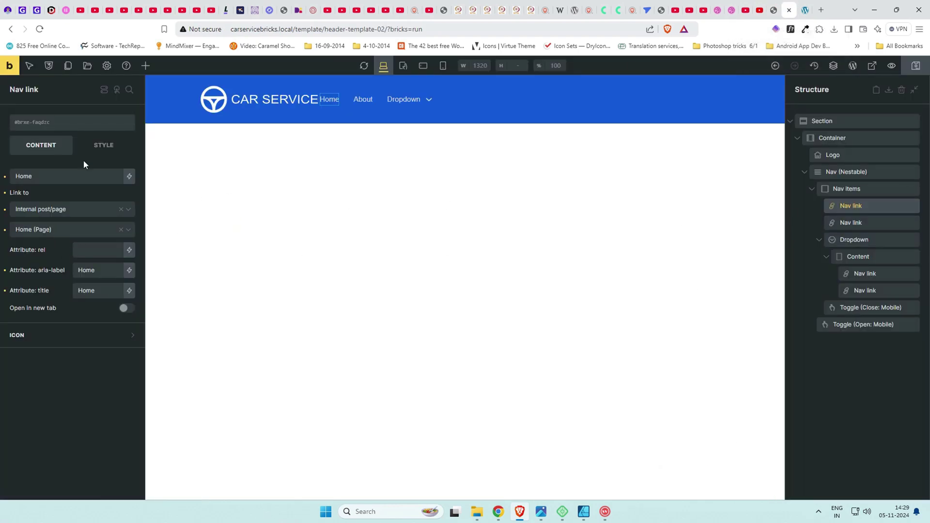
{"action": "left_click", "coordinate": [109, 148]}
{"action": "left_click", "coordinate": [85, 205]}
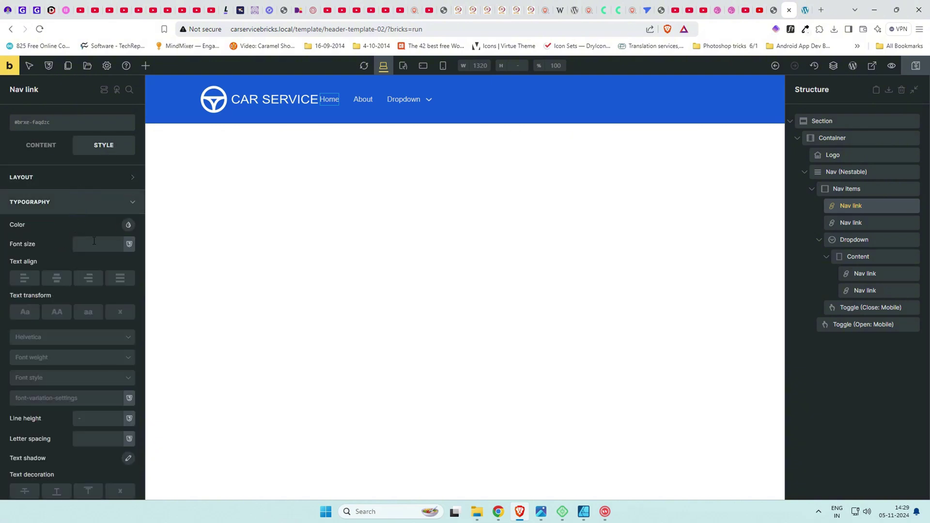
Make the Home nav link uppercase and settle on font weight 700
{"action": "left_click", "coordinate": [54, 315]}
{"action": "left_click", "coordinate": [806, 9]}
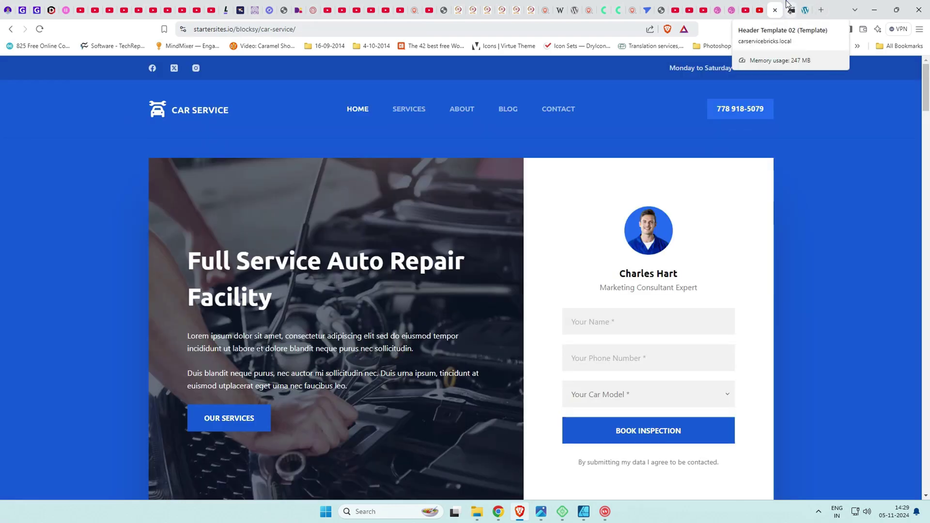
{"action": "left_click", "coordinate": [789, 10]}
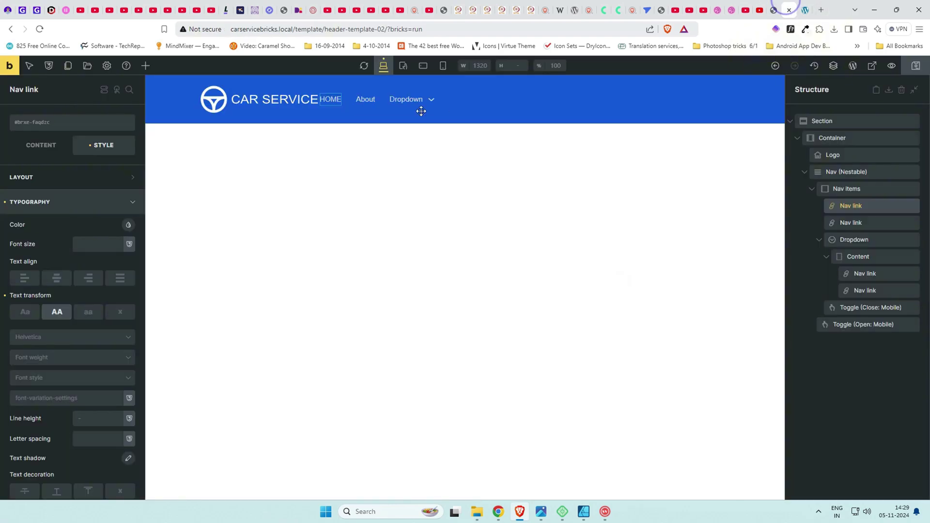
{"action": "scroll", "coordinate": [58, 310], "scroll_direction": "down", "scroll_amount": 1}
{"action": "left_click", "coordinate": [61, 312]}
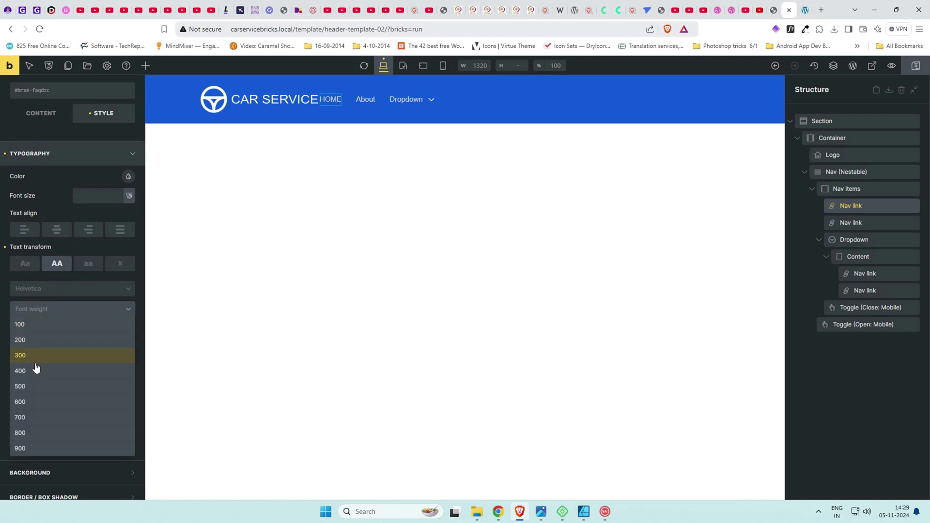
{"action": "left_click", "coordinate": [35, 387]}
{"action": "left_click", "coordinate": [66, 309]}
{"action": "left_click", "coordinate": [41, 417]}
{"action": "left_click", "coordinate": [87, 308]}
{"action": "left_click", "coordinate": [46, 447]}
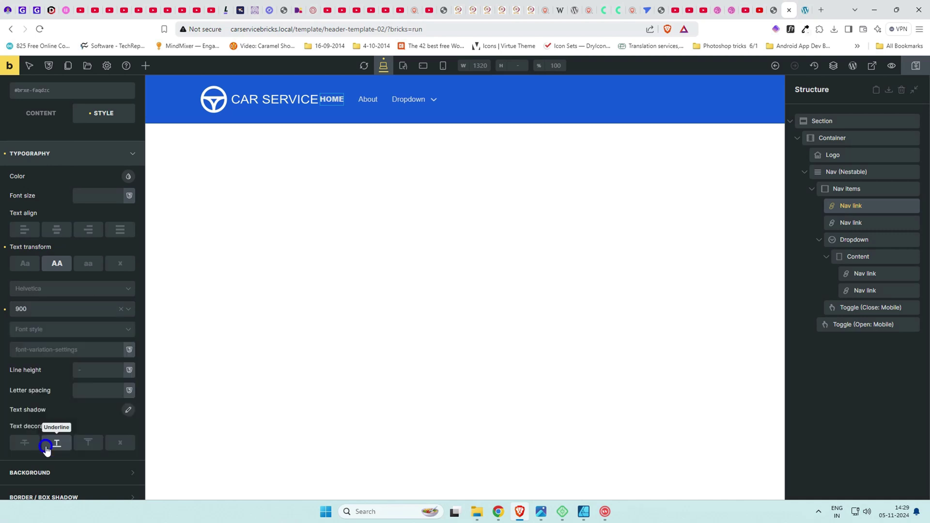
{"action": "left_click", "coordinate": [70, 310]}
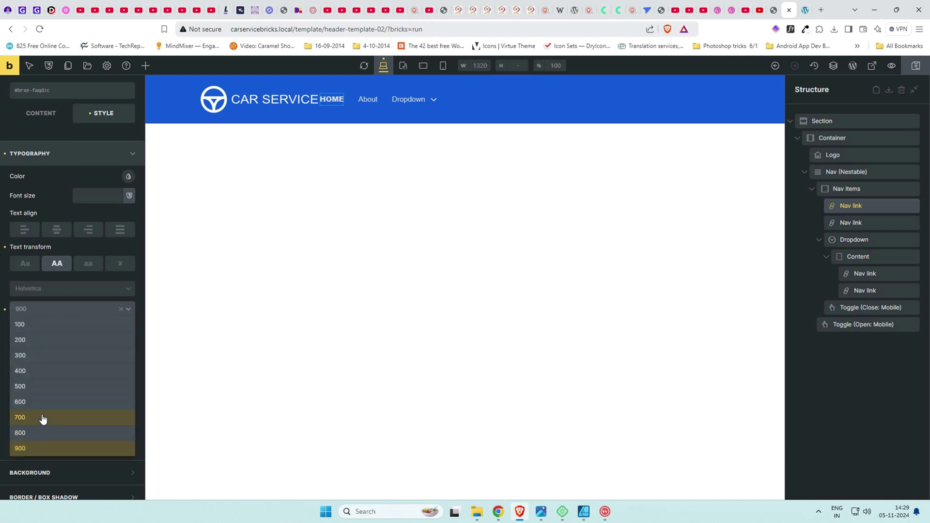
{"action": "left_click", "coordinate": [43, 418]}
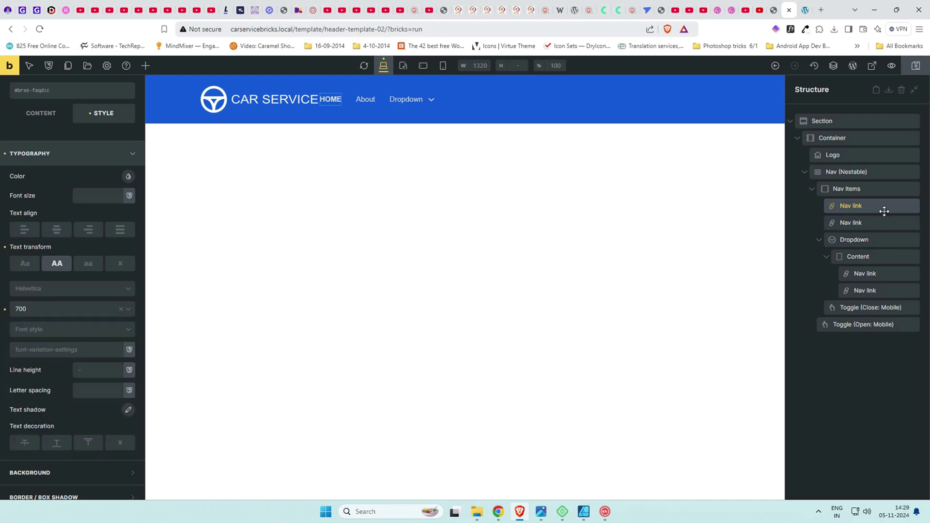
Delete the Dropdown and the second nav link, leaving only the Home link
{"action": "right_click", "coordinate": [859, 240]}
{"action": "left_click", "coordinate": [848, 299]}
{"action": "right_click", "coordinate": [851, 222]}
{"action": "left_click", "coordinate": [854, 289]}
{"action": "left_click", "coordinate": [856, 206]}
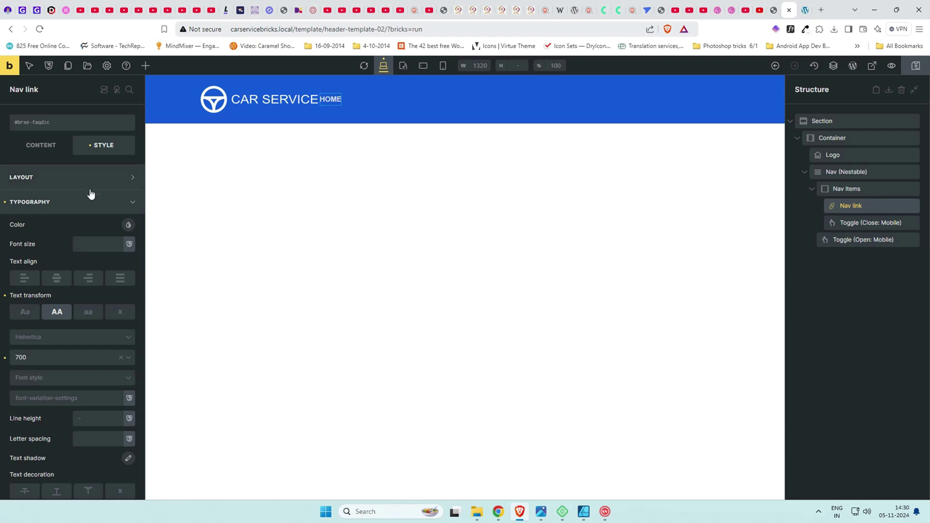
{"action": "left_click", "coordinate": [92, 202]}
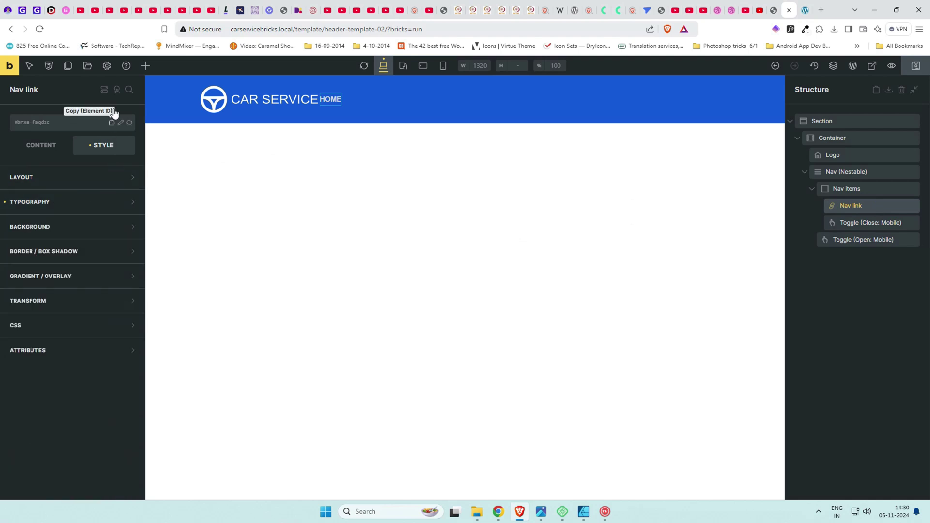
Set the Home link's :hover typography colour to white
{"action": "left_click", "coordinate": [104, 89]}
{"action": "left_click", "coordinate": [34, 87]}
{"action": "left_click", "coordinate": [30, 109]}
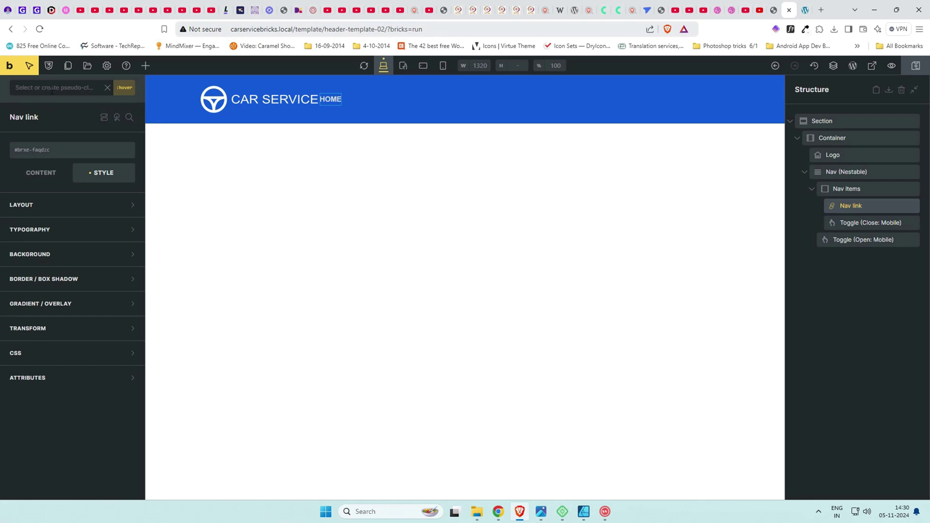
{"action": "left_click", "coordinate": [85, 232]}
{"action": "left_click", "coordinate": [129, 253]}
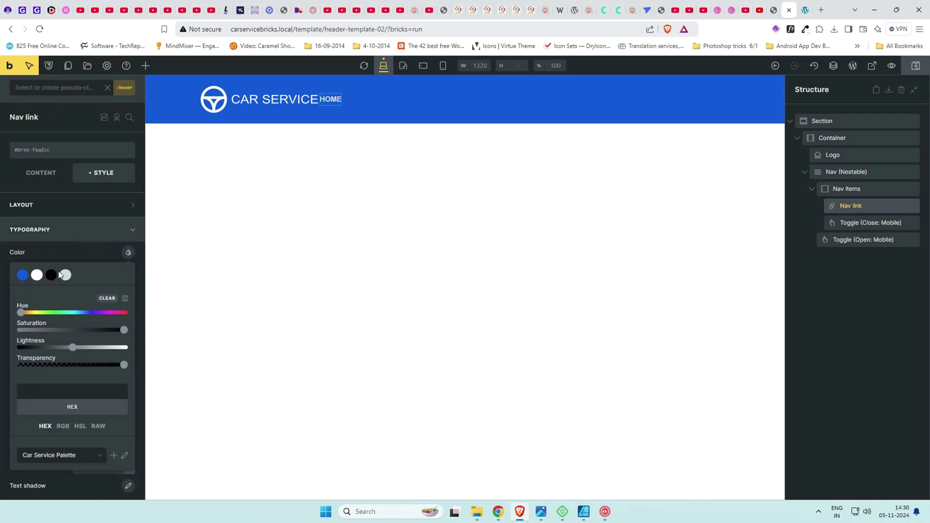
{"action": "left_click", "coordinate": [41, 274]}
{"action": "left_click", "coordinate": [129, 234]}
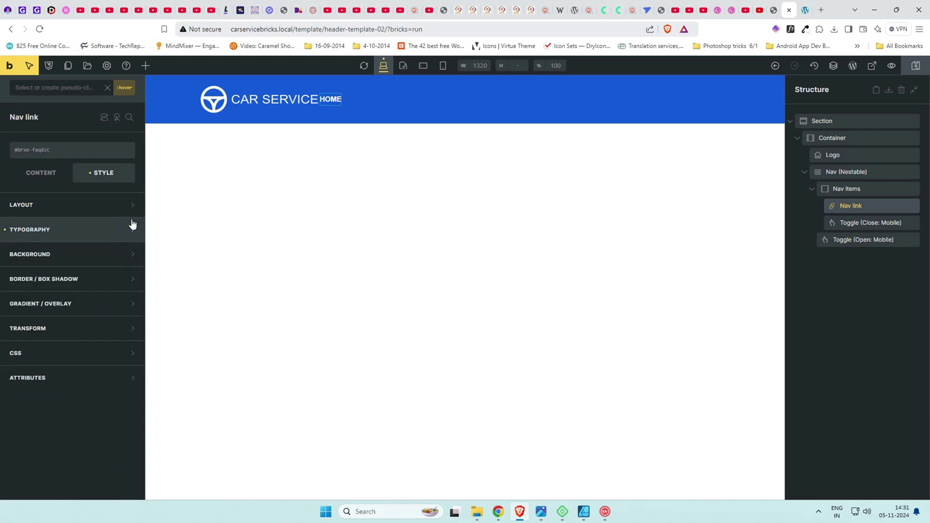
Set the Home link's :active typography colour to white #ffffff
{"action": "left_click", "coordinate": [82, 86]}
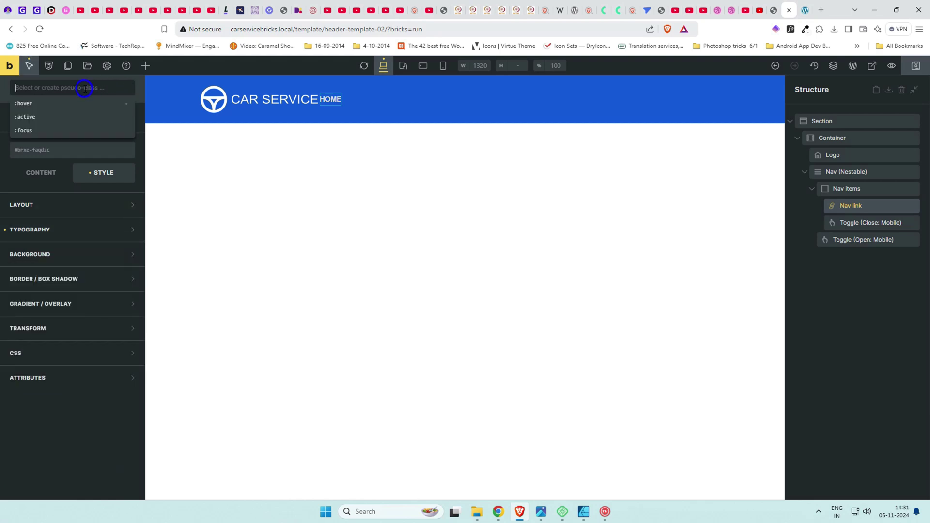
{"action": "left_click", "coordinate": [48, 121]}
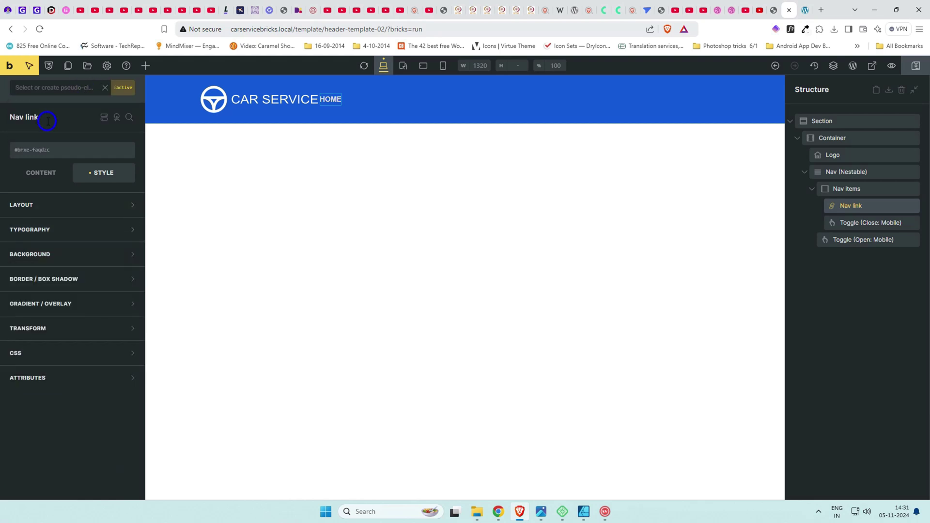
{"action": "left_click", "coordinate": [65, 230]}
{"action": "left_click", "coordinate": [128, 252]}
{"action": "left_click", "coordinate": [36, 276]}
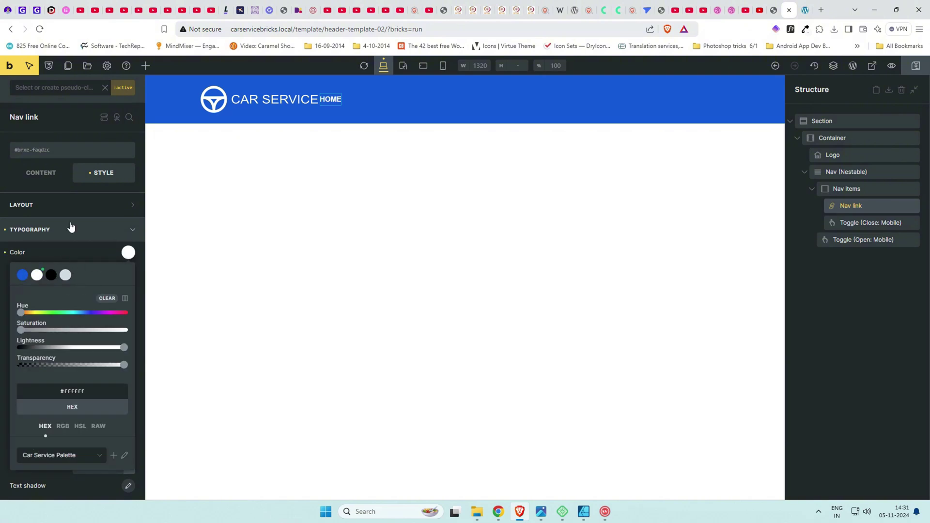
{"action": "left_click", "coordinate": [84, 230]}
{"action": "left_click", "coordinate": [44, 173]}
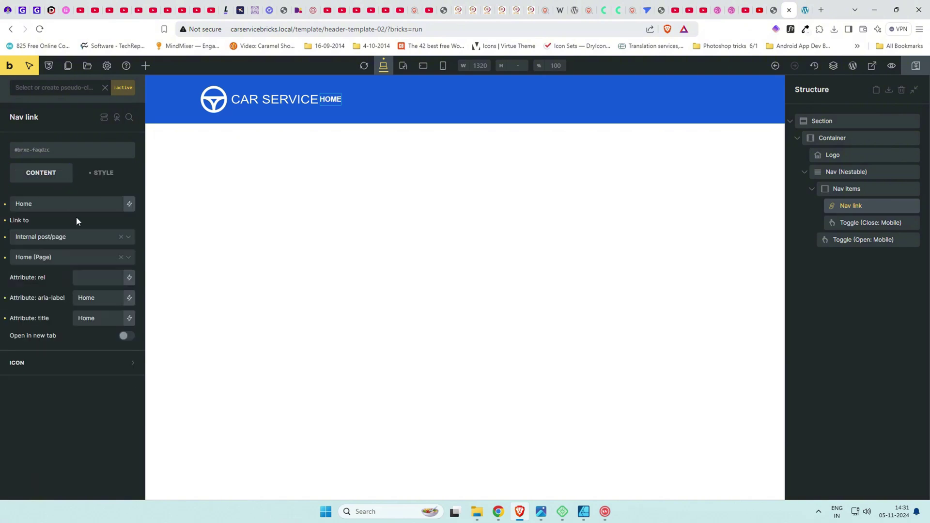
Duplicate the Home nav link four times to make five links
{"action": "right_click", "coordinate": [855, 206]}
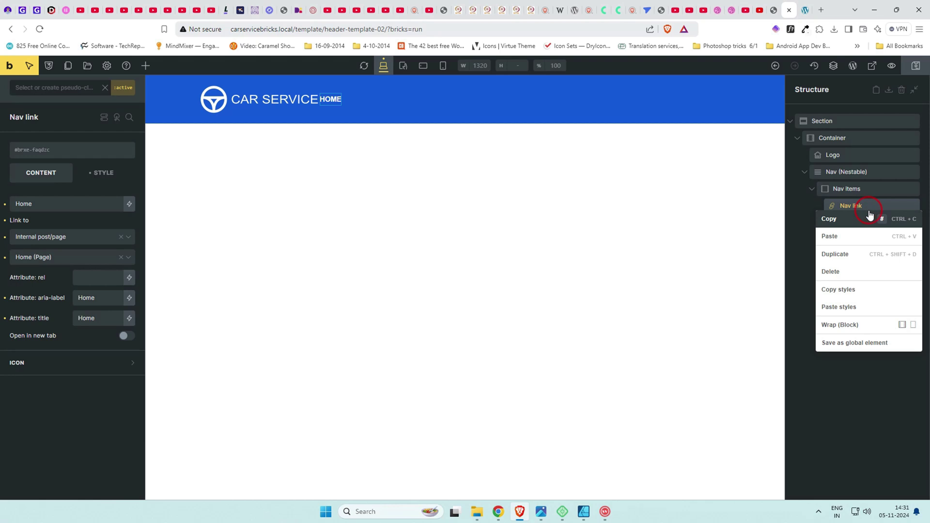
{"action": "left_click", "coordinate": [859, 251]}
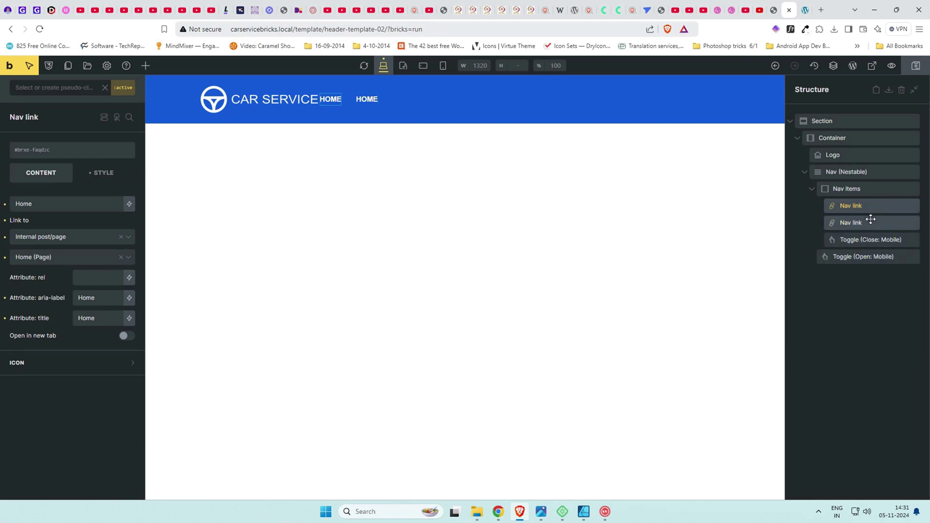
{"action": "right_click", "coordinate": [871, 219]}
{"action": "left_click", "coordinate": [864, 264]}
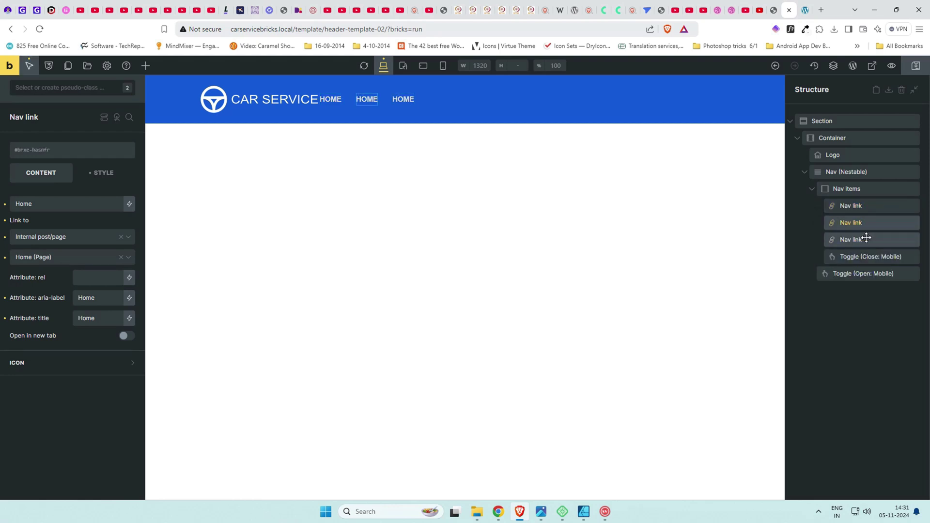
{"action": "right_click", "coordinate": [854, 239]}
{"action": "left_click", "coordinate": [862, 281]}
{"action": "right_click", "coordinate": [852, 255]}
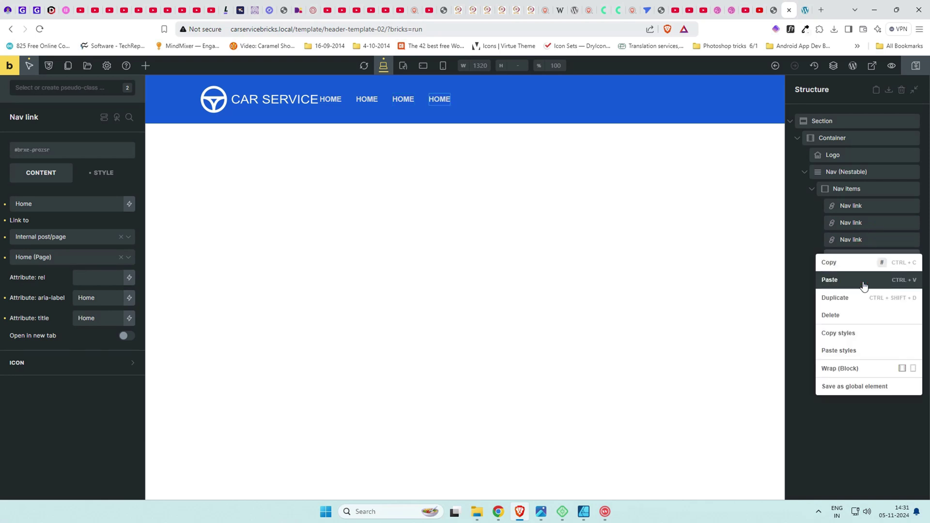
{"action": "left_click", "coordinate": [860, 299]}
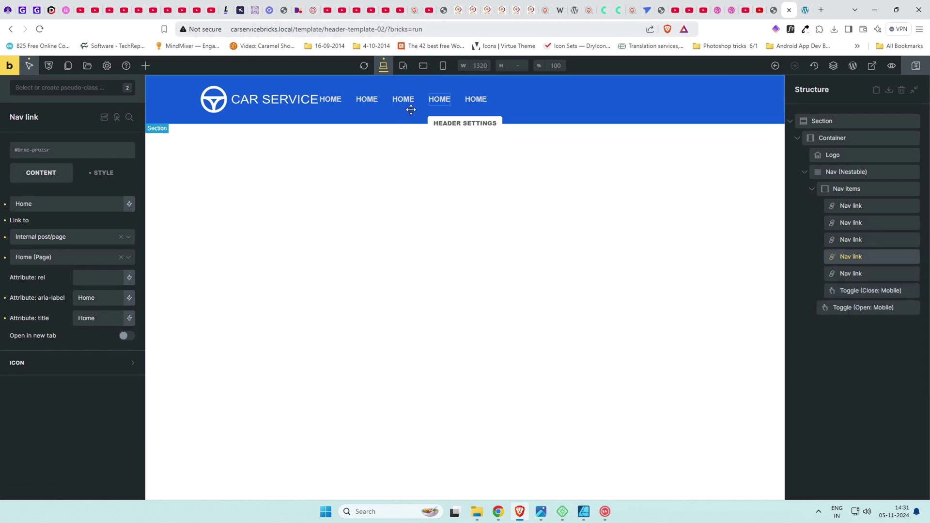
Rename links two to four to About, Services and Blog
{"action": "left_click", "coordinate": [857, 222]}
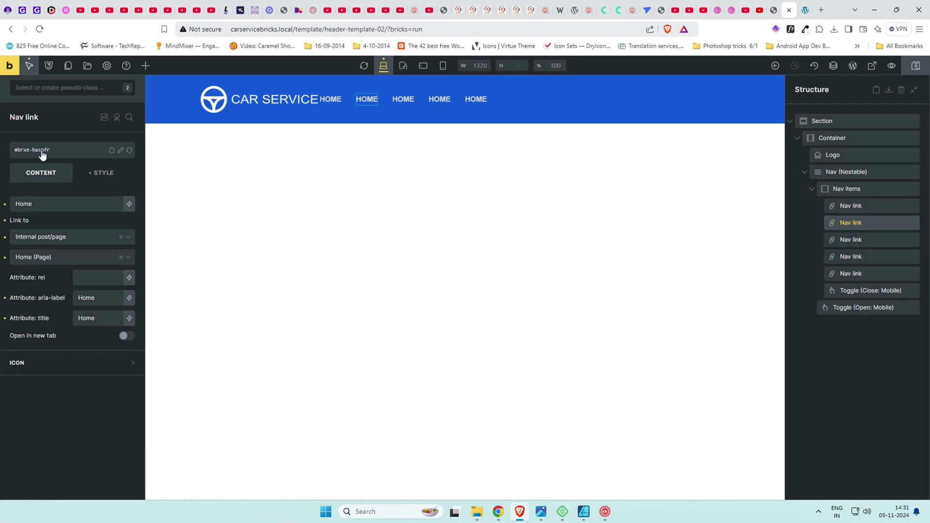
{"action": "double_click", "coordinate": [66, 204]}
{"action": "type", "text": "About"}
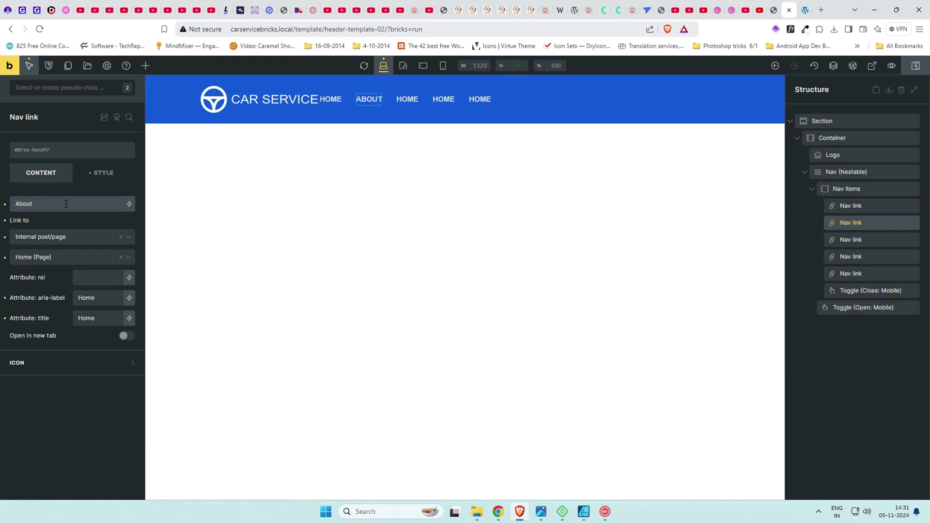
{"action": "left_click", "coordinate": [854, 240]}
{"action": "double_click", "coordinate": [36, 204]}
{"action": "type", "text": "Se"}
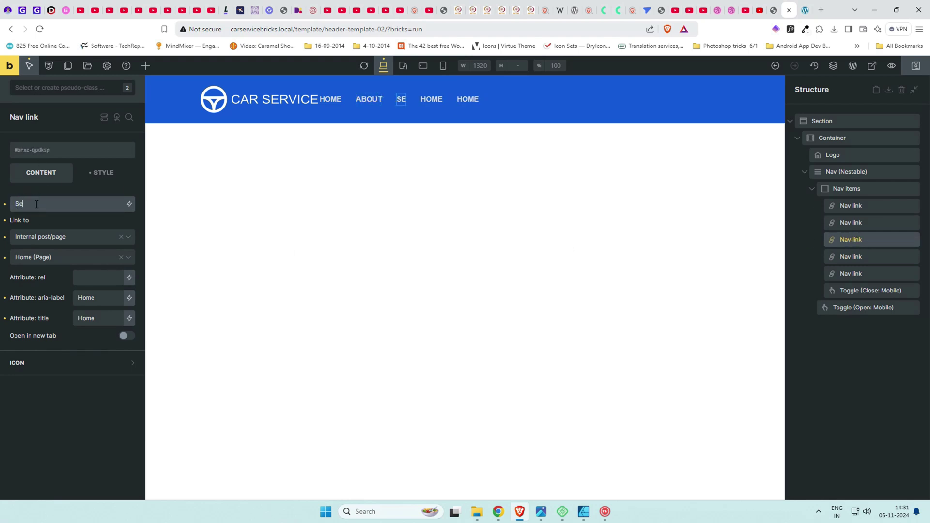
{"action": "type", "text": "rvices"}
{"action": "left_click", "coordinate": [853, 256]}
{"action": "double_click", "coordinate": [65, 204]}
{"action": "type", "text": "Blog"}
{"action": "left_click", "coordinate": [852, 273]}
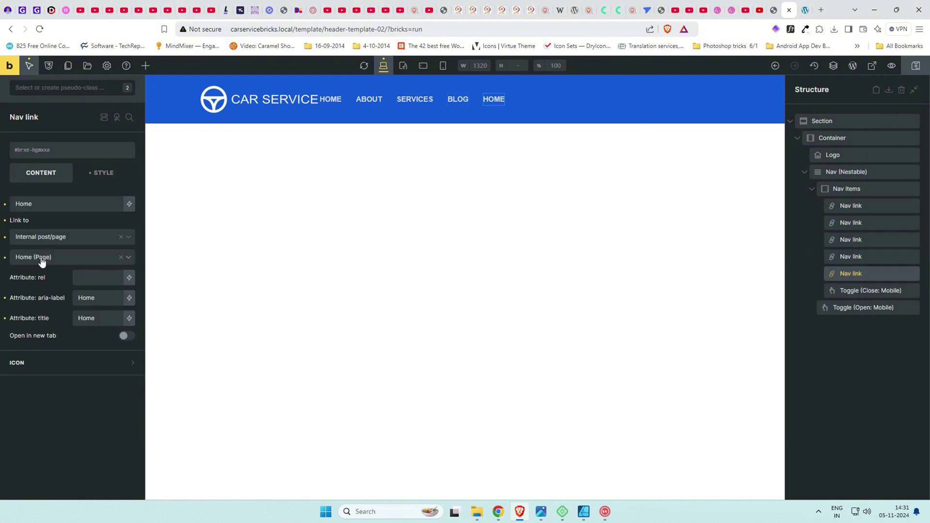
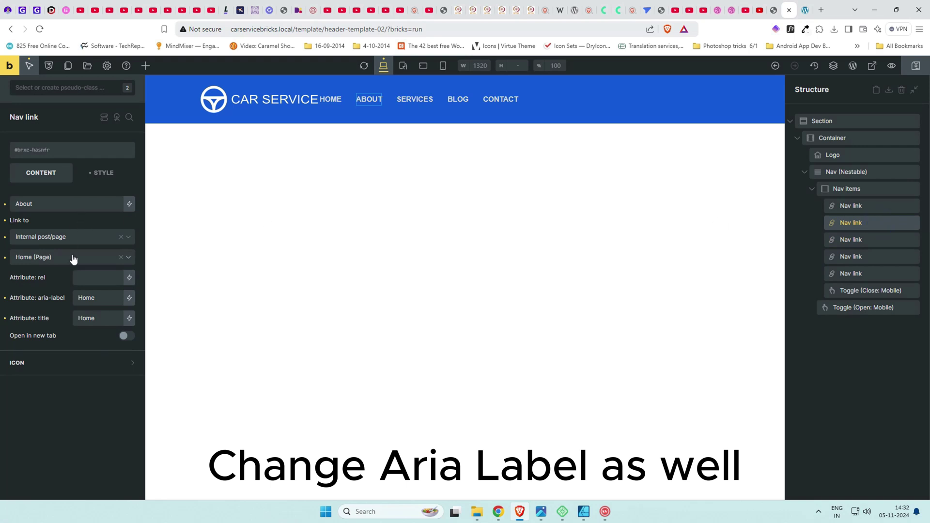
Link the About nav item to About (Page) and align the header Container's main axis to Space between
{"action": "left_click", "coordinate": [73, 257]}
{"action": "left_click", "coordinate": [40, 335]}
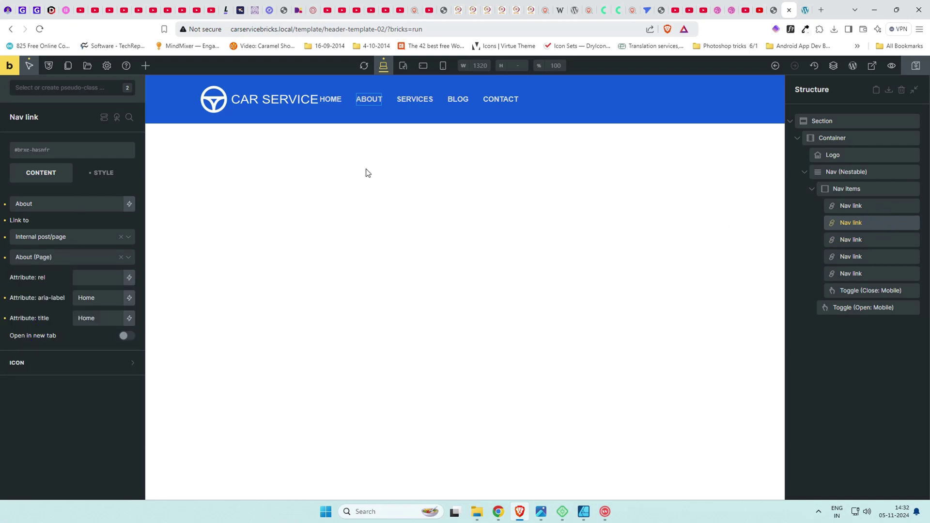
{"action": "left_click", "coordinate": [870, 139]}
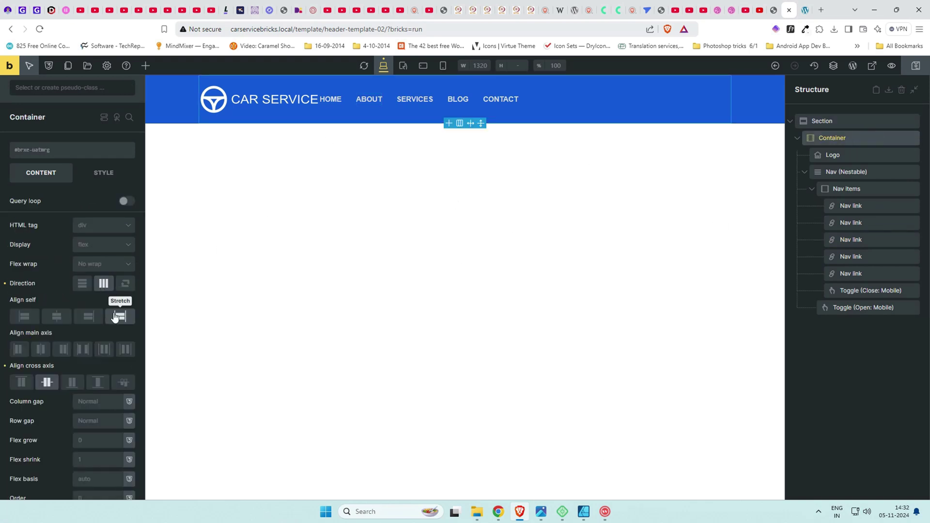
{"action": "left_click", "coordinate": [103, 350]}
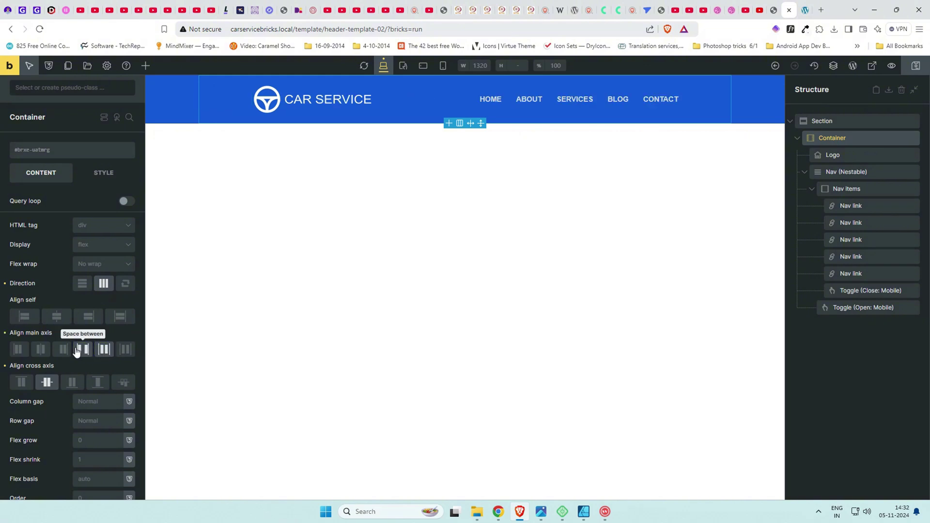
{"action": "left_click", "coordinate": [84, 351]}
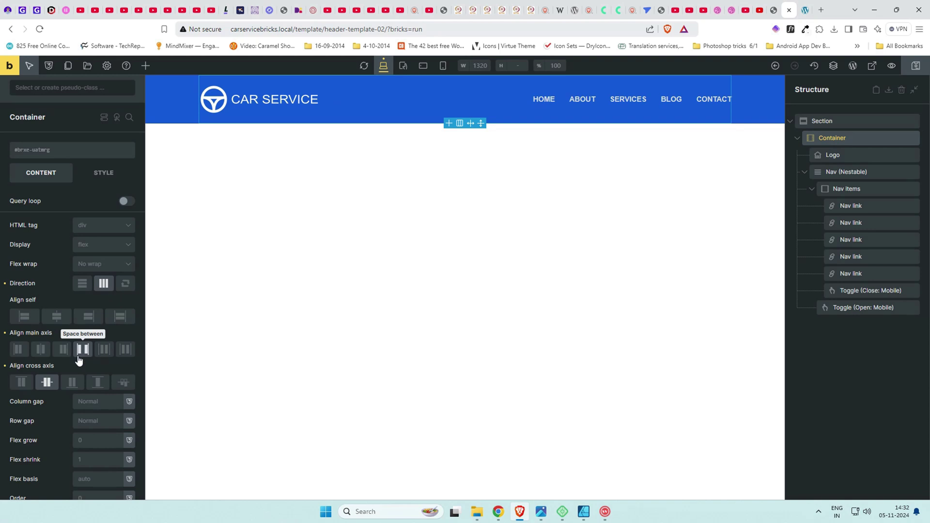
{"action": "left_click", "coordinate": [132, 354]}
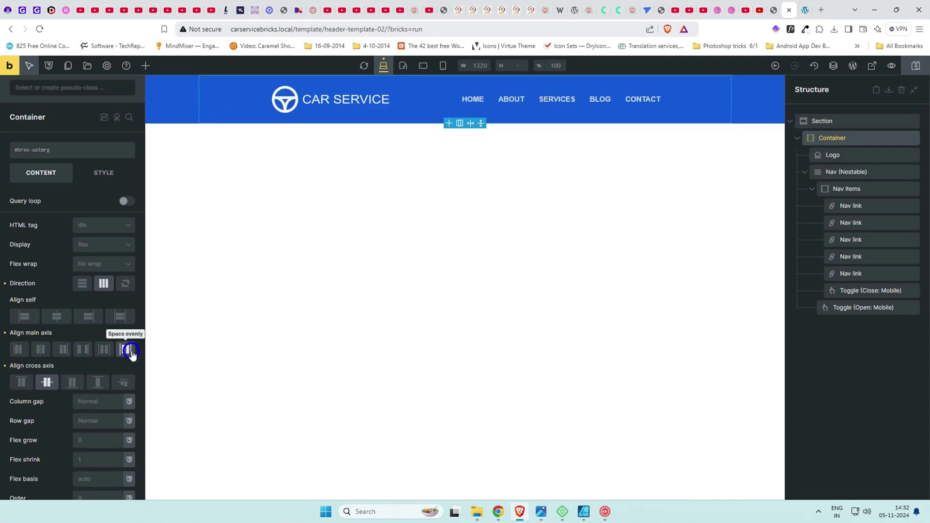
{"action": "left_click", "coordinate": [83, 351]}
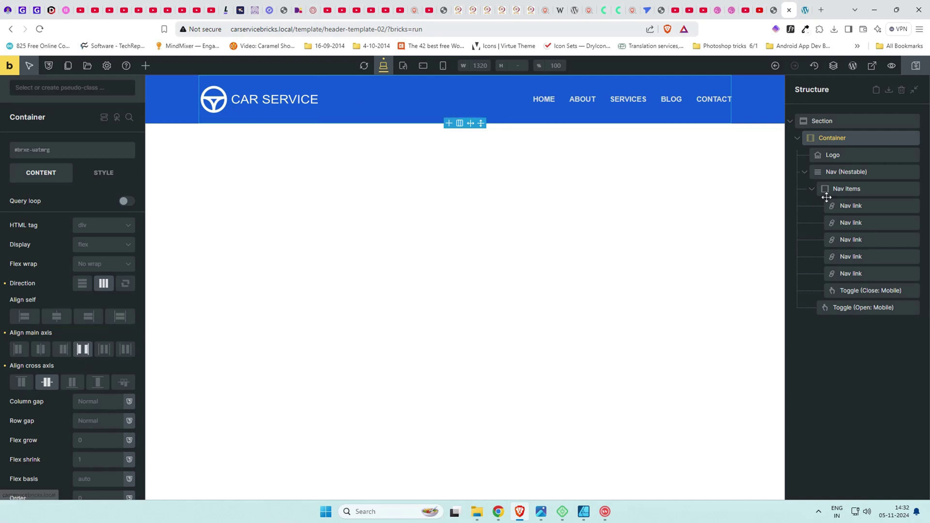
{"action": "left_click", "coordinate": [846, 155]}
Set the Car Service logo's height to 80 and compare against the reference demo site
{"action": "scroll", "coordinate": [83, 380], "scroll_direction": "down", "scroll_amount": 1}
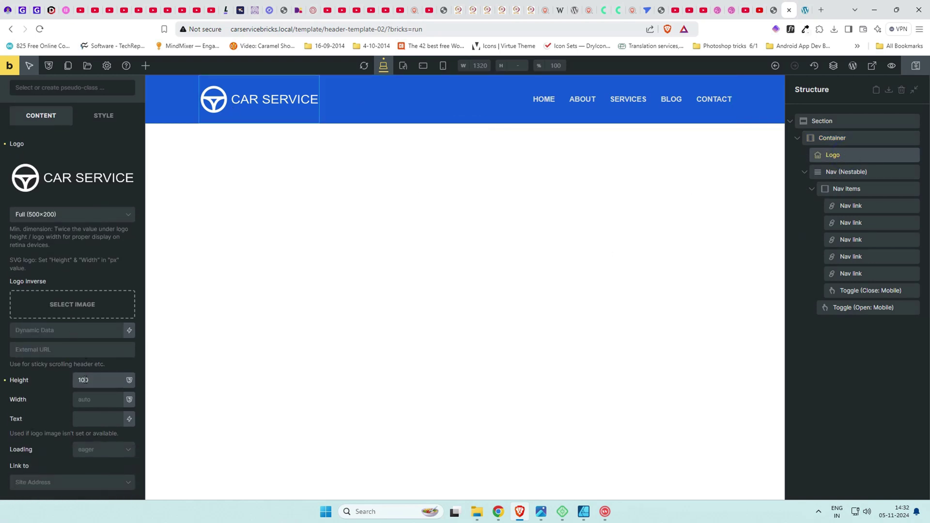
{"action": "type", "text": "80"}
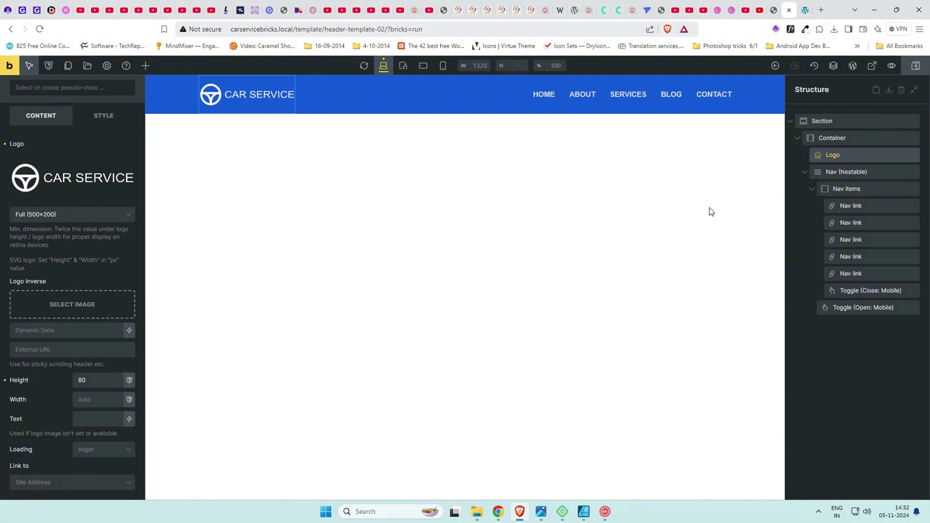
{"action": "left_click", "coordinate": [775, 8]}
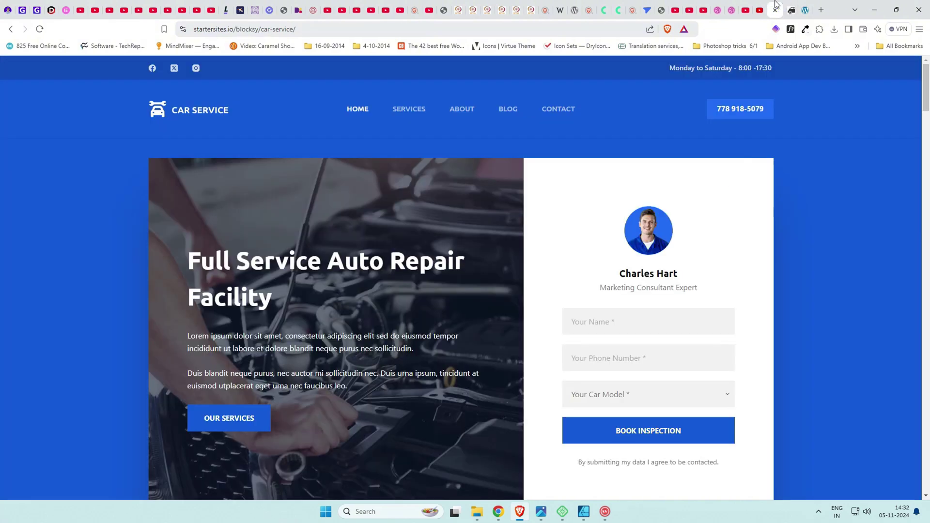
{"action": "left_click", "coordinate": [788, 9]}
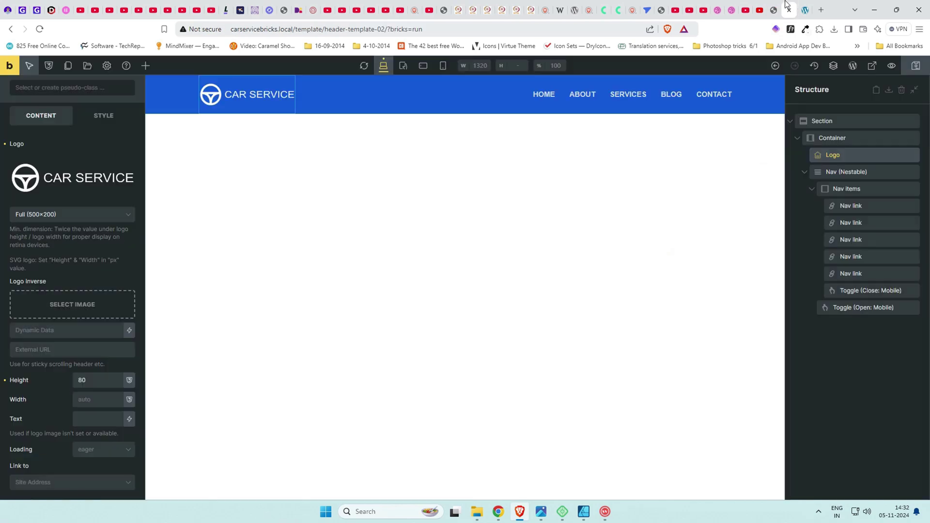
Add a Button element and place it after Nav (Nestable) in the header structure
{"action": "left_click", "coordinate": [145, 65]}
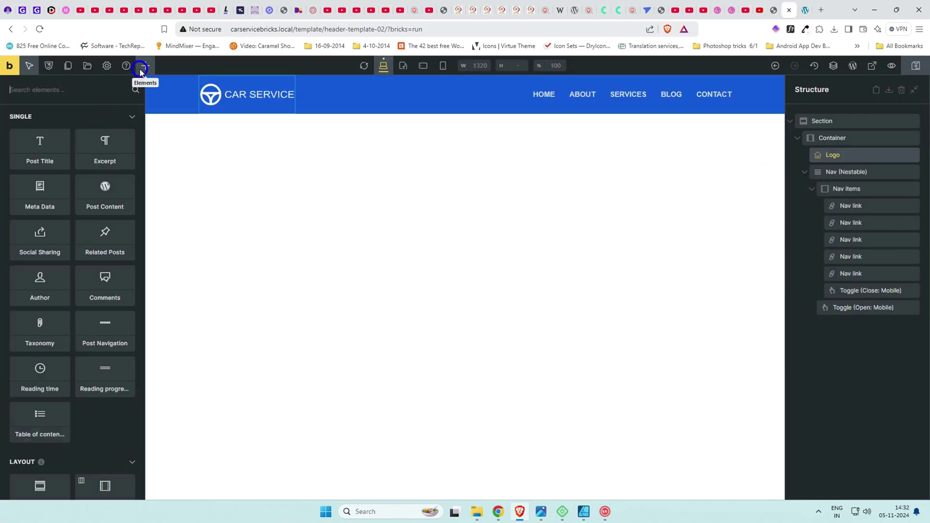
{"action": "type", "text": "button"}
{"action": "left_click", "coordinate": [49, 121]}
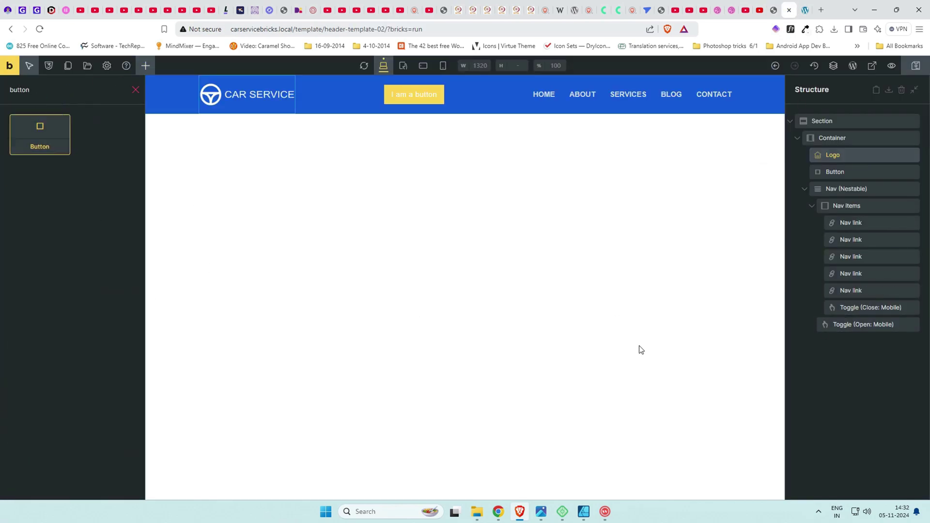
{"action": "left_click_drag", "start_coordinate": [835, 171], "coordinate": [834, 339]}
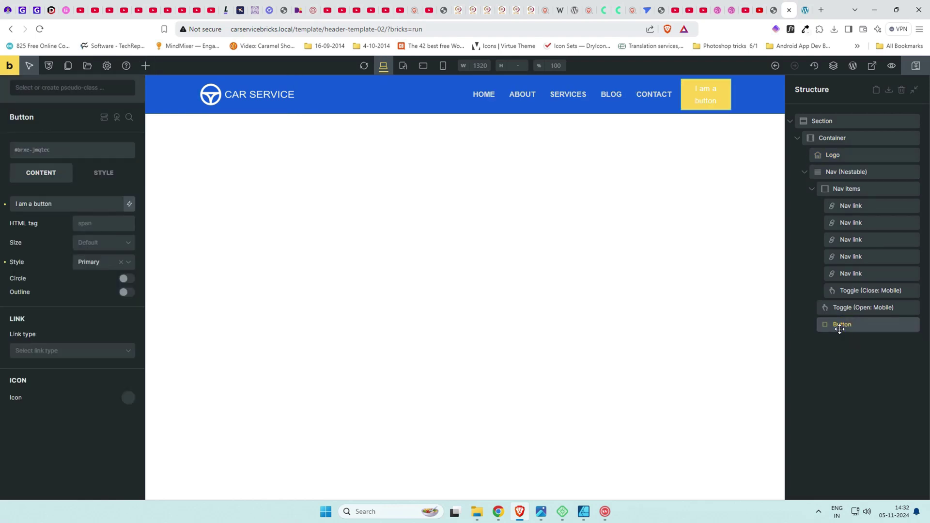
{"action": "left_click", "coordinate": [806, 173]}
{"action": "left_click", "coordinate": [805, 173]}
{"action": "left_click_drag", "start_coordinate": [843, 324], "coordinate": [824, 337]}
{"action": "left_click", "coordinate": [805, 172]}
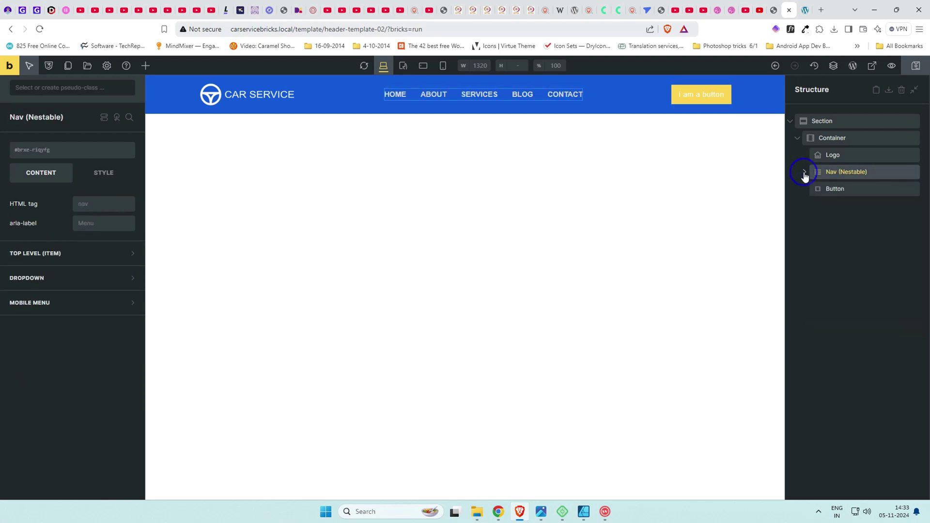
{"action": "left_click", "coordinate": [837, 189]}
{"action": "triple_click", "coordinate": [44, 202]}
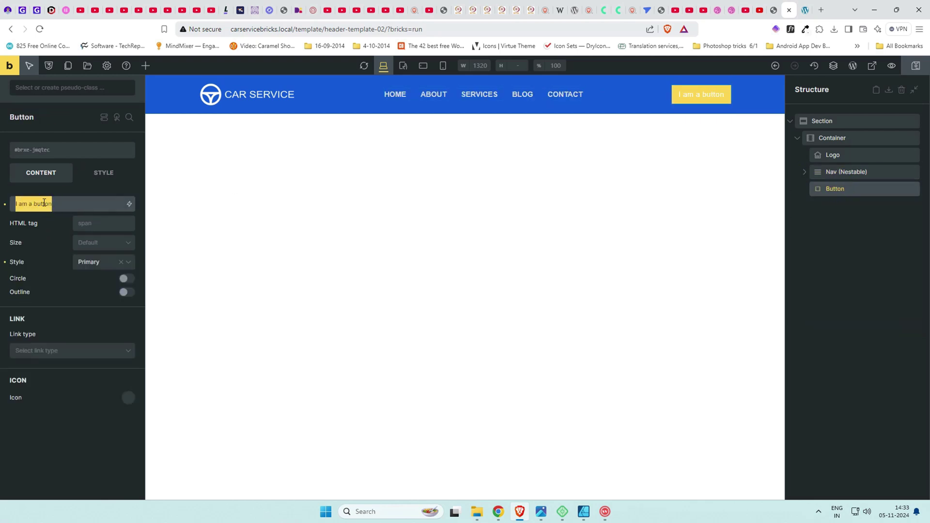
{"action": "left_click", "coordinate": [774, 10]}
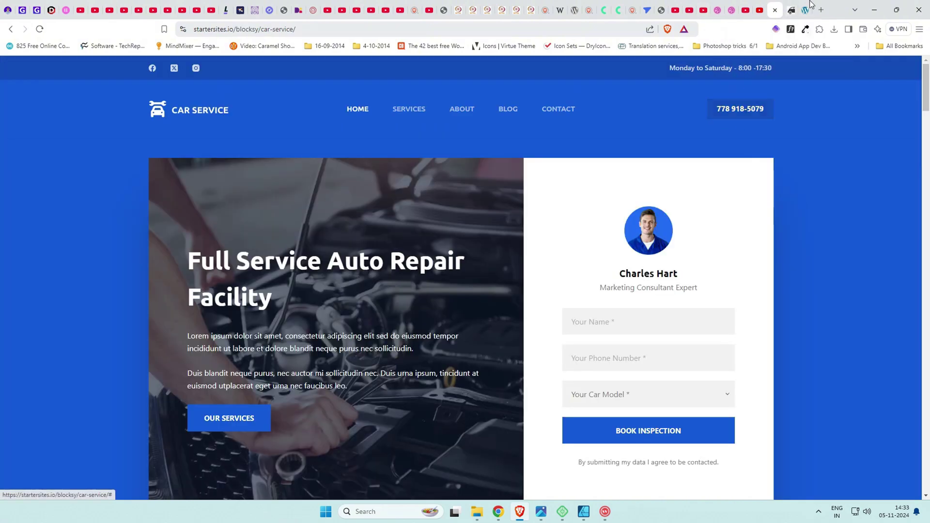
{"action": "key", "text": "ctrl+Tab"}
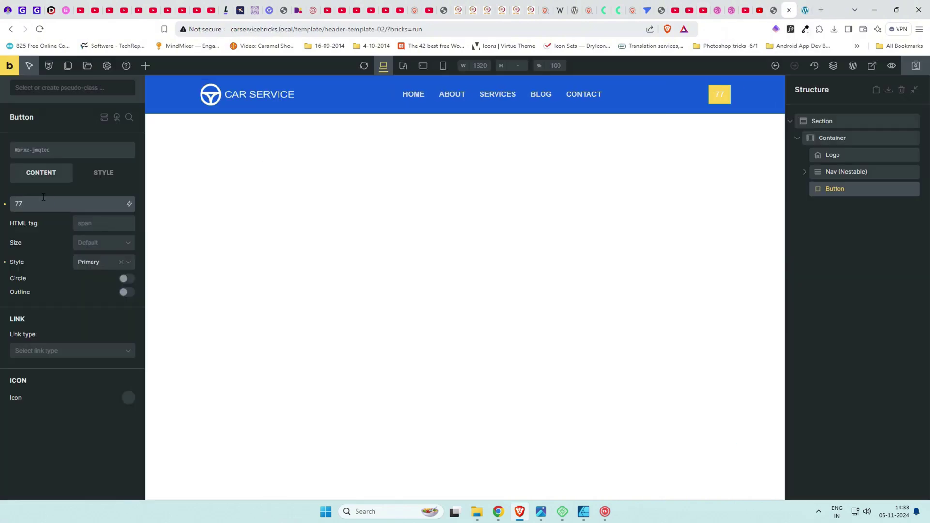
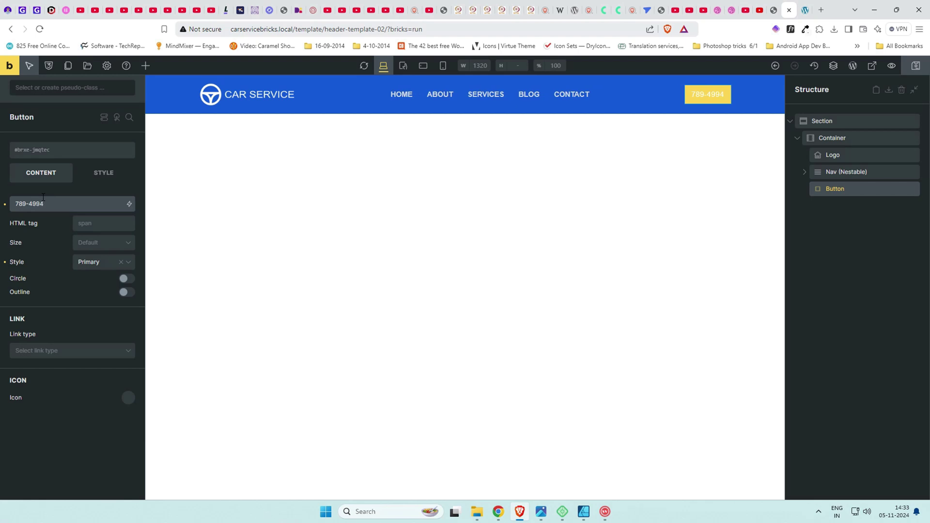
{"action": "left_click", "coordinate": [115, 264]}
{"action": "left_click", "coordinate": [124, 266]}
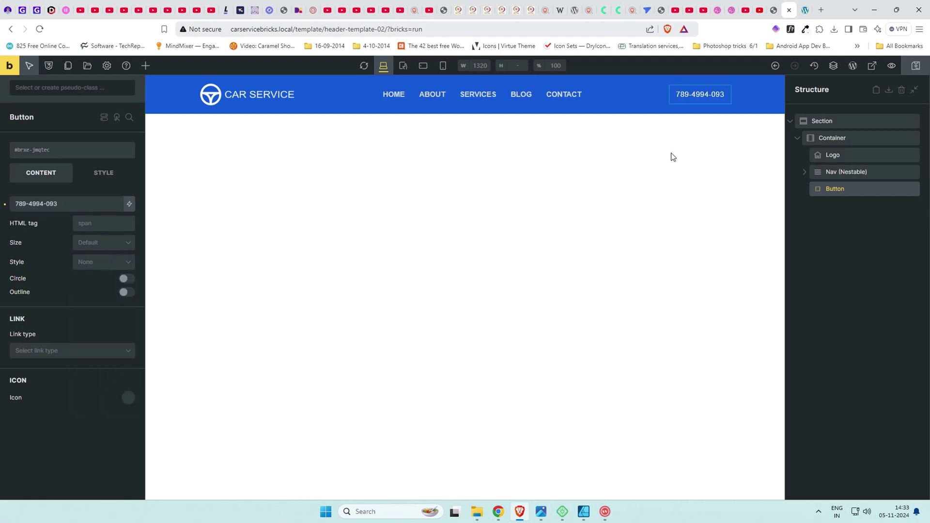
Give the phone button a darker blue background and save it as palette colour 'Button Bg'
{"action": "left_click", "coordinate": [104, 173]}
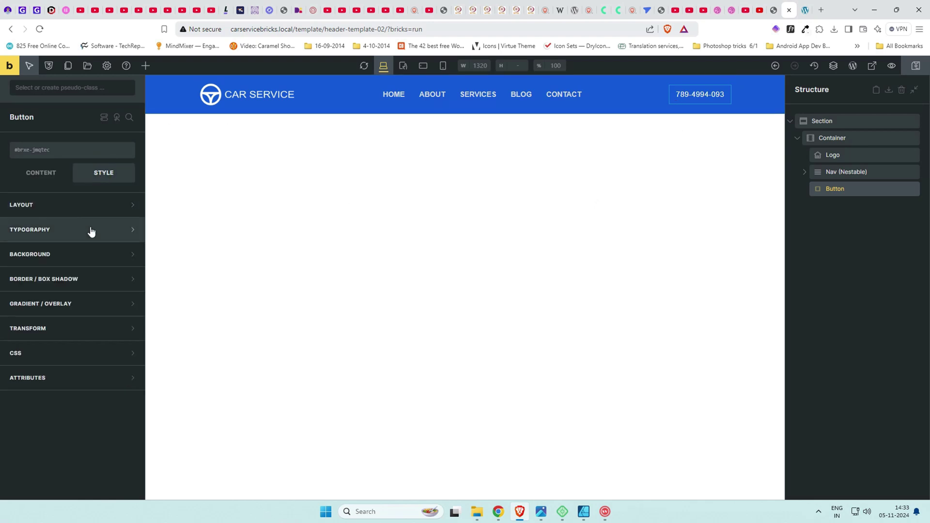
{"action": "left_click", "coordinate": [89, 254]}
{"action": "left_click", "coordinate": [126, 277]}
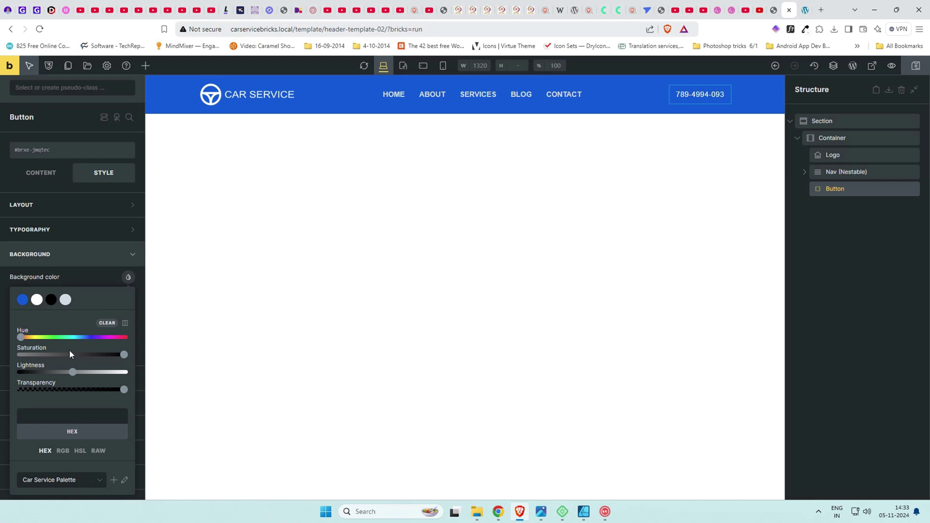
{"action": "left_click", "coordinate": [23, 300]}
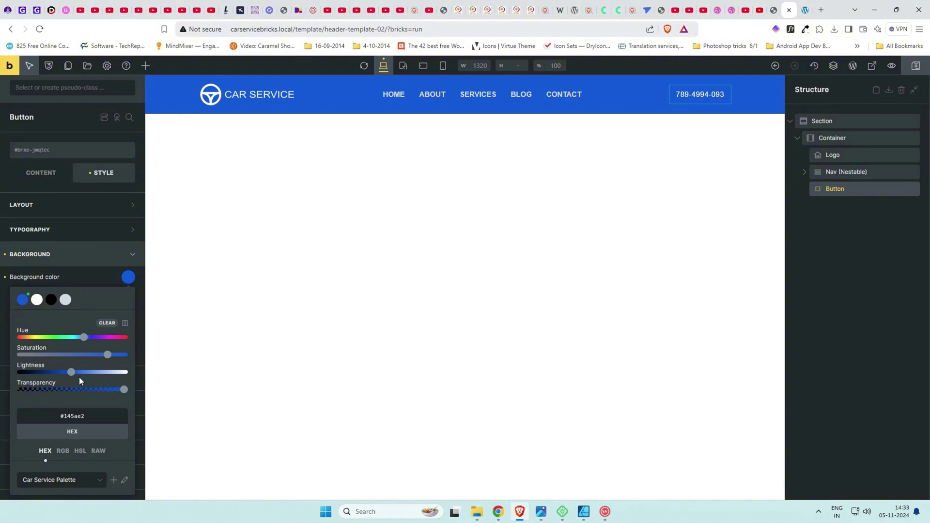
{"action": "left_click_drag", "start_coordinate": [73, 373], "coordinate": [53, 375]}
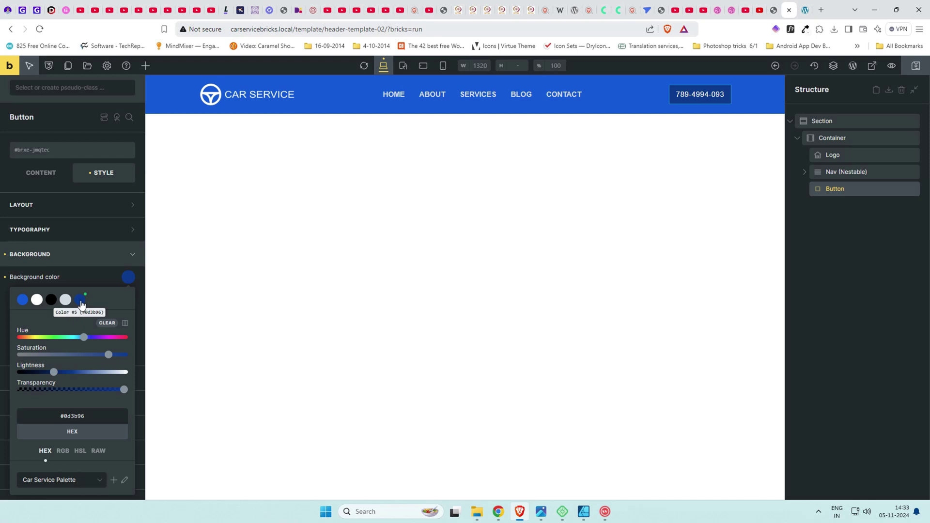
{"action": "left_click", "coordinate": [125, 324]}
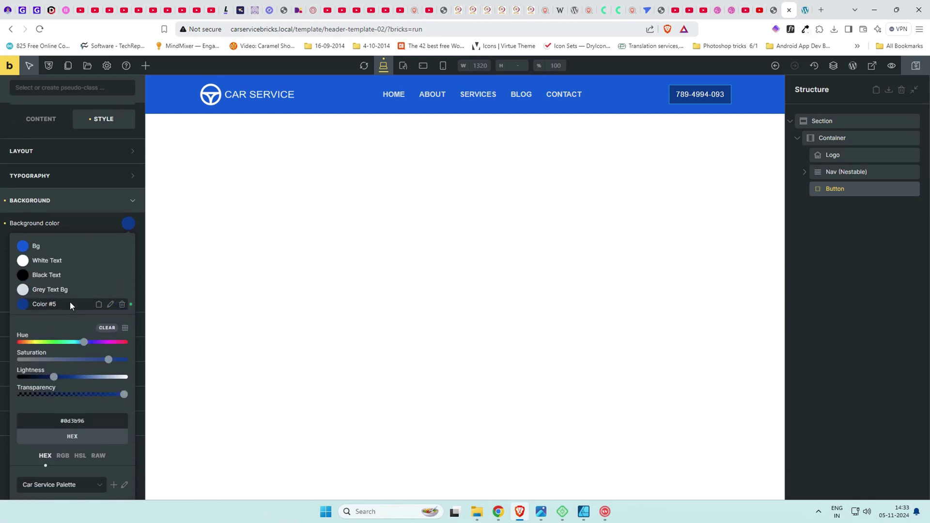
{"action": "left_click", "coordinate": [110, 304]}
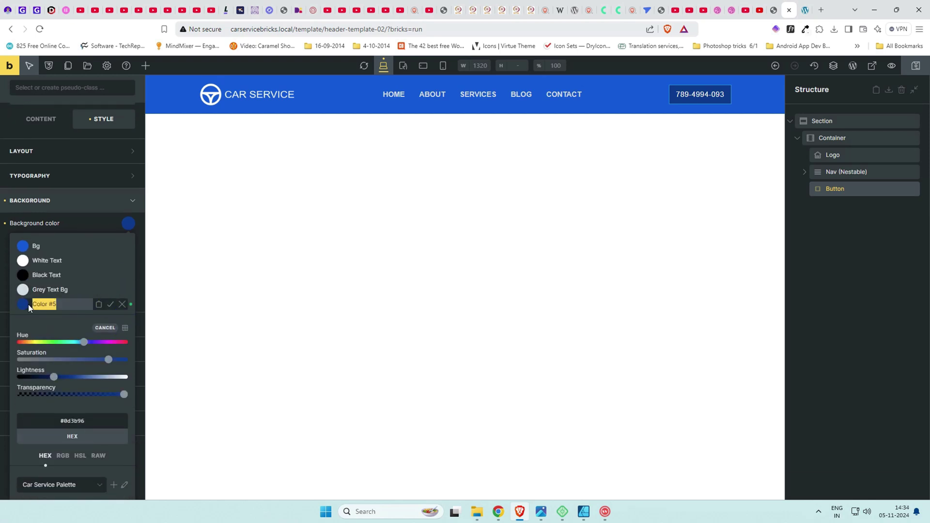
{"action": "type", "text": "Button Bg"}
{"action": "left_click", "coordinate": [110, 304]}
{"action": "left_click", "coordinate": [103, 223]}
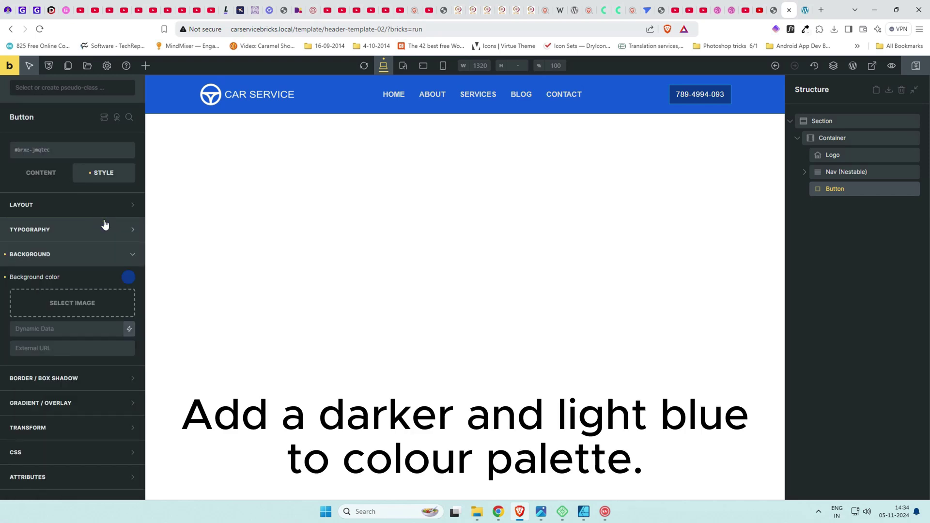
Name the #216cff swatch Bg Color, rename Button Bg to Button Hover Color, and apply Bg Color
{"action": "left_click", "coordinate": [98, 251]}
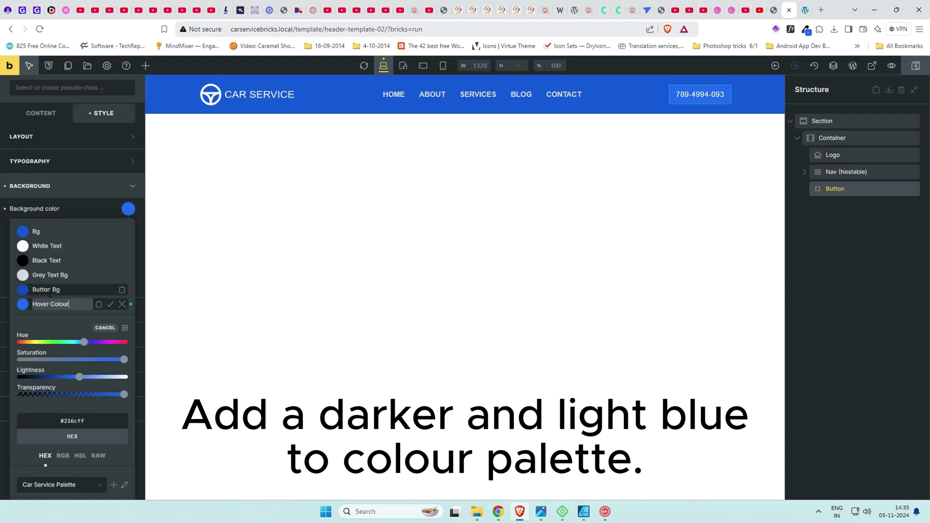
{"action": "type", "text": "Bg"}
{"action": "key", "text": "Return"}
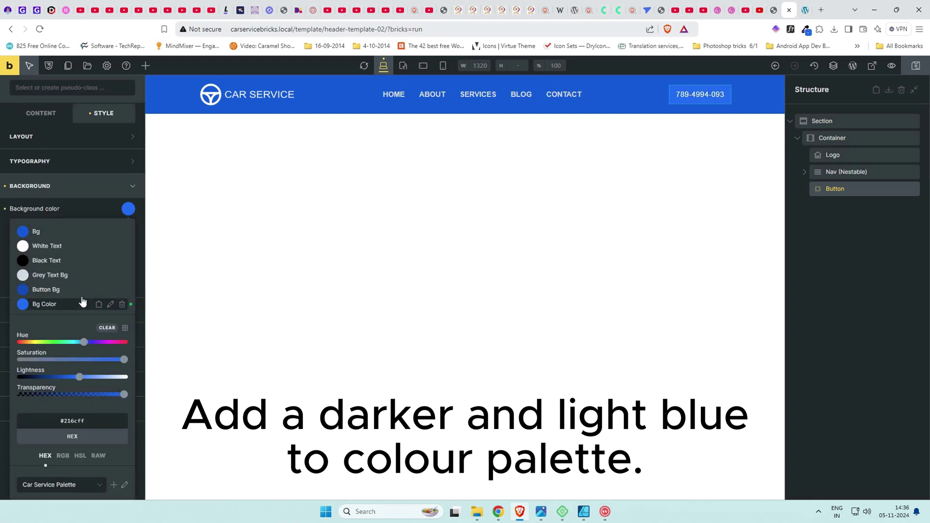
{"action": "double_click", "coordinate": [55, 289]}
{"action": "type", "text": "Hover Color"}
{"action": "left_click", "coordinate": [111, 290]}
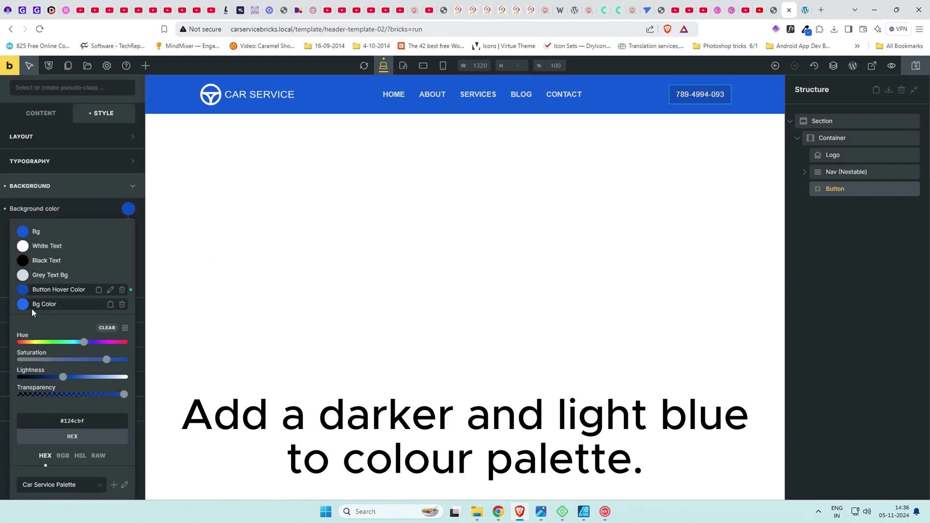
{"action": "left_click", "coordinate": [31, 306]}
Set the Element - Button theme style's default background to the Bg Color swatch (#216cff)
{"action": "left_click", "coordinate": [53, 174]}
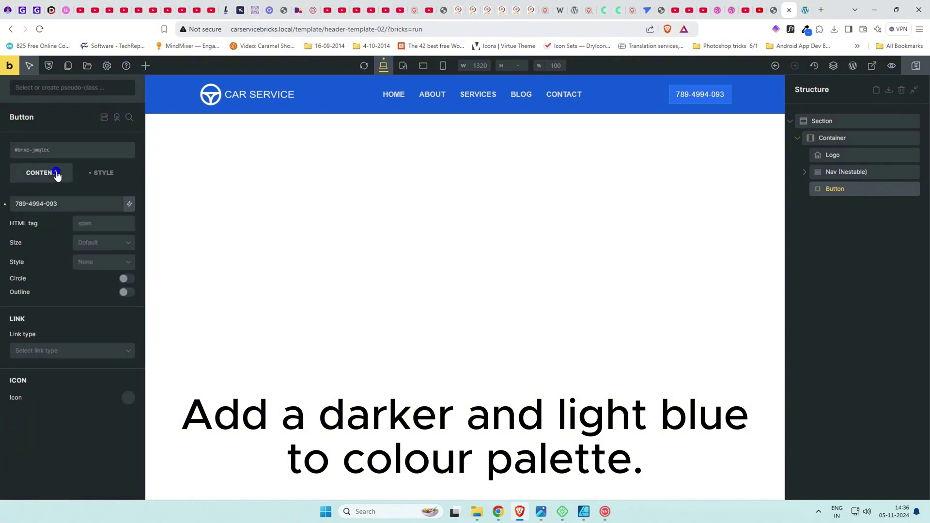
{"action": "left_click", "coordinate": [106, 70]}
{"action": "left_click", "coordinate": [99, 116]}
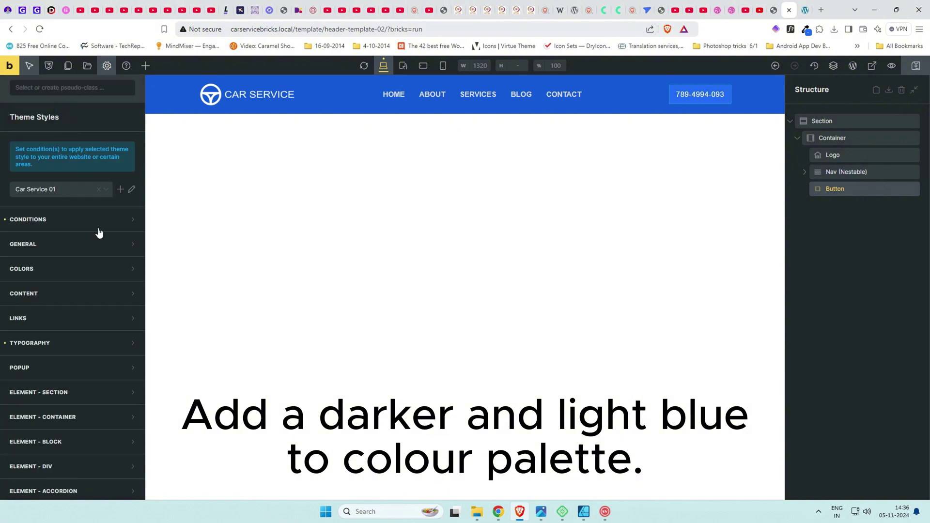
{"action": "scroll", "coordinate": [97, 286], "scroll_direction": "down", "scroll_amount": 6}
{"action": "left_click", "coordinate": [82, 251]}
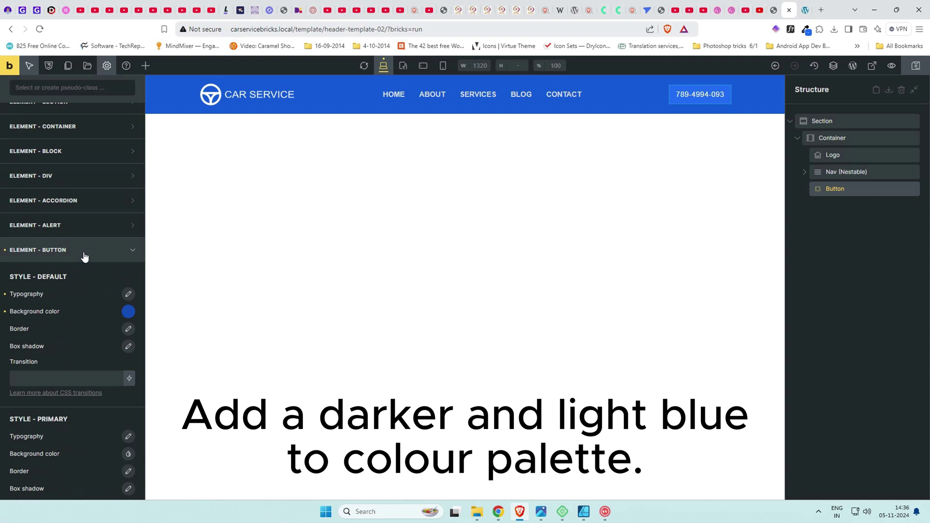
{"action": "left_click", "coordinate": [128, 311]}
{"action": "left_click", "coordinate": [94, 334]}
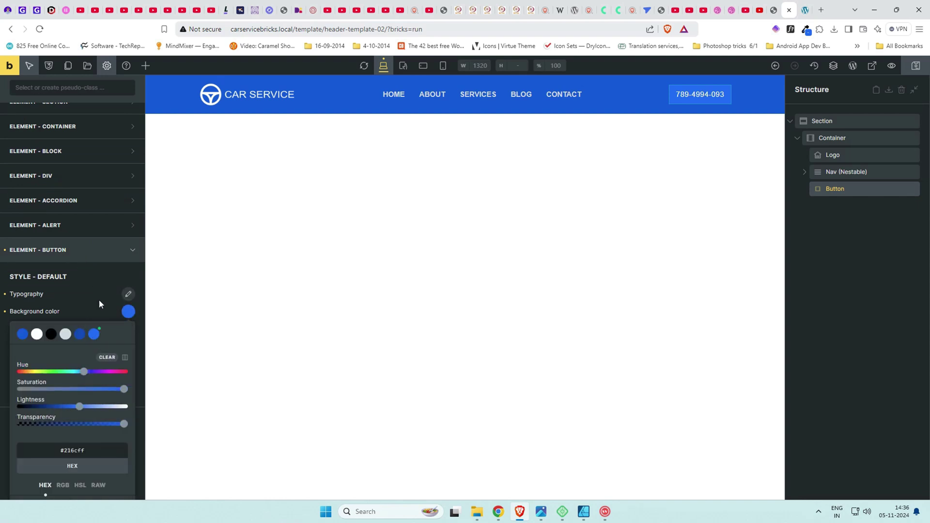
{"action": "left_click", "coordinate": [131, 249]}
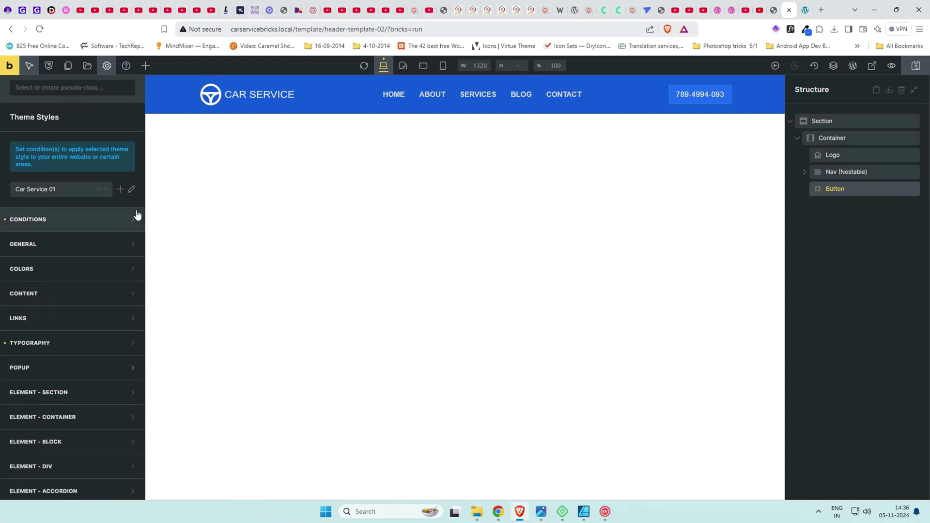
{"action": "left_click", "coordinate": [847, 188]}
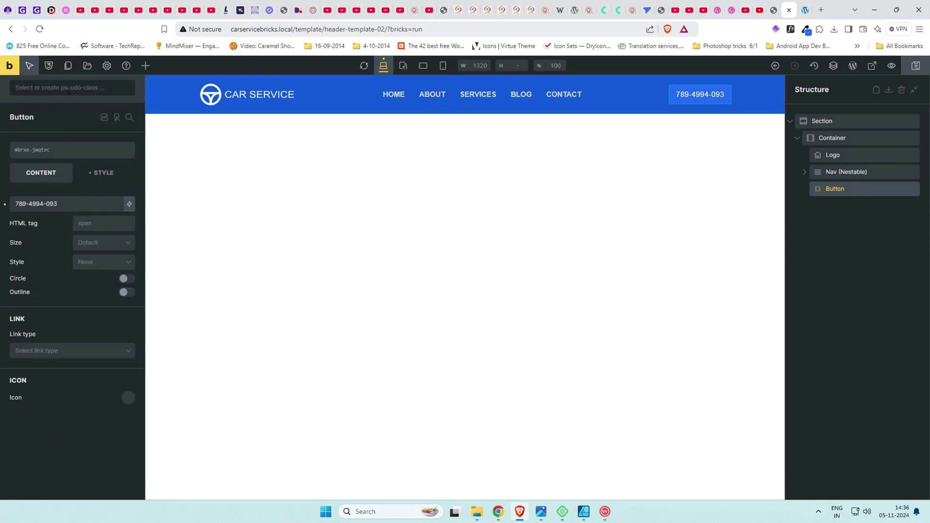
Set the phone button's :hover background colour to Bg Color
{"action": "left_click", "coordinate": [42, 88]}
{"action": "left_click", "coordinate": [60, 108]}
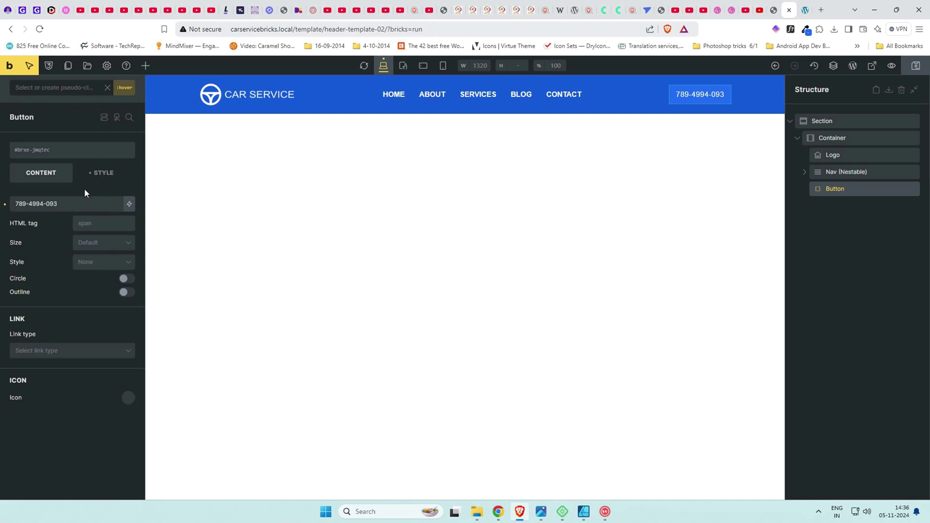
{"action": "left_click", "coordinate": [99, 173]}
{"action": "left_click", "coordinate": [89, 253]}
{"action": "left_click", "coordinate": [127, 280]}
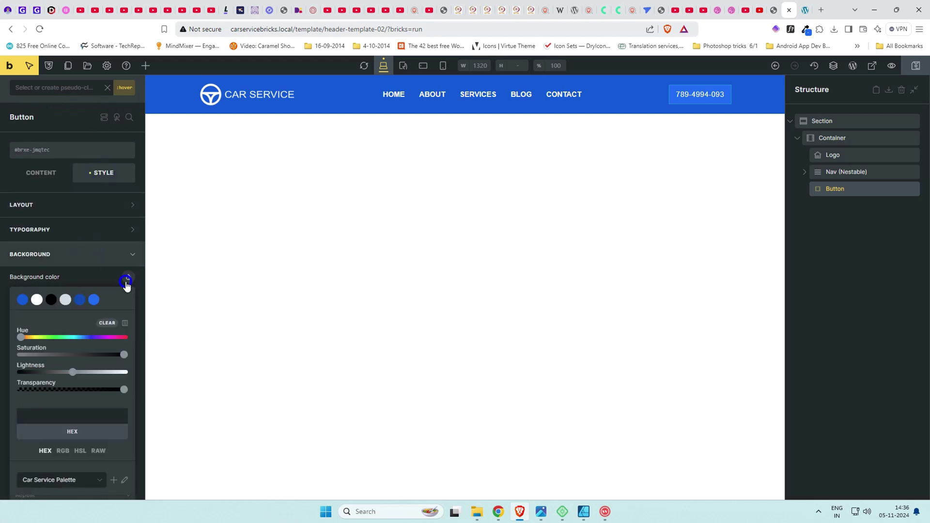
{"action": "left_click", "coordinate": [92, 301]}
{"action": "left_click", "coordinate": [103, 274]}
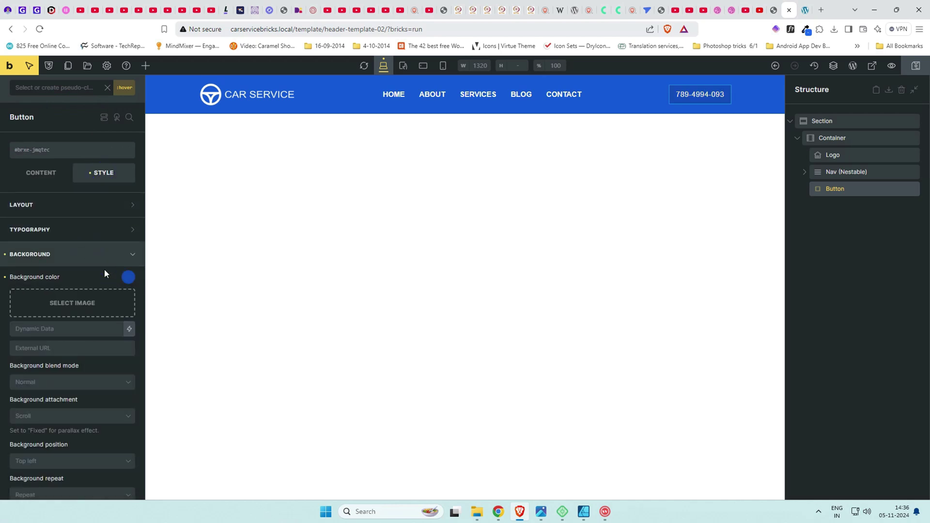
{"action": "left_click", "coordinate": [107, 87]}
Set the phone button's :active background colour to Button Hover Color
{"action": "left_click", "coordinate": [78, 87]}
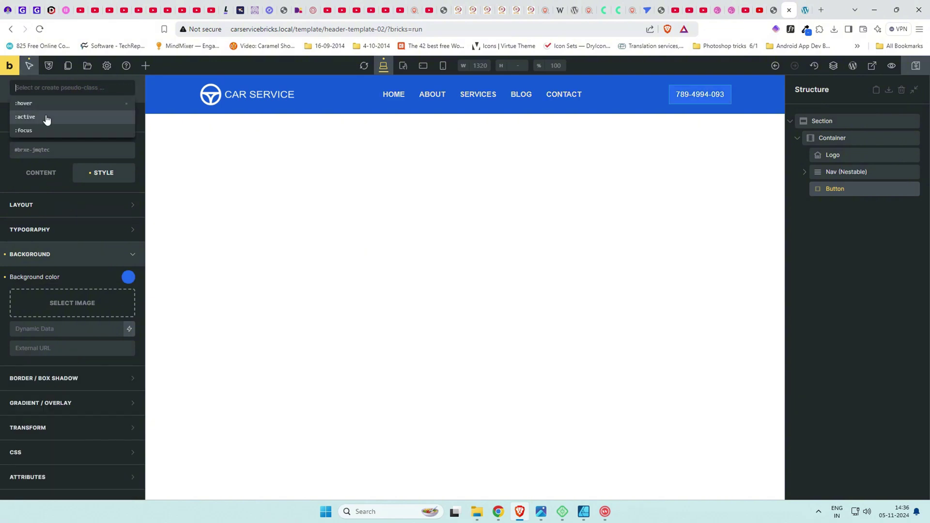
{"action": "left_click", "coordinate": [47, 120]}
{"action": "left_click", "coordinate": [128, 277]}
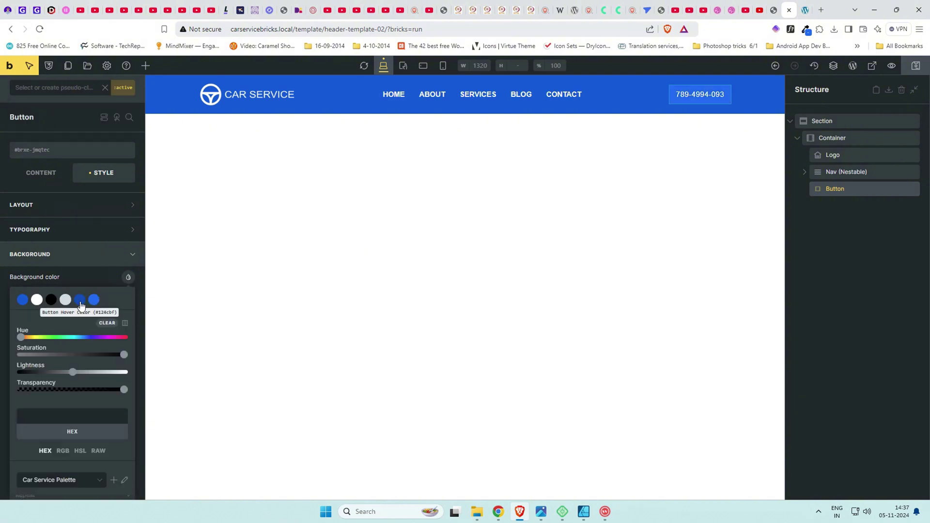
{"action": "left_click", "coordinate": [91, 300]}
{"action": "left_click", "coordinate": [98, 274]}
{"action": "left_click", "coordinate": [106, 88]}
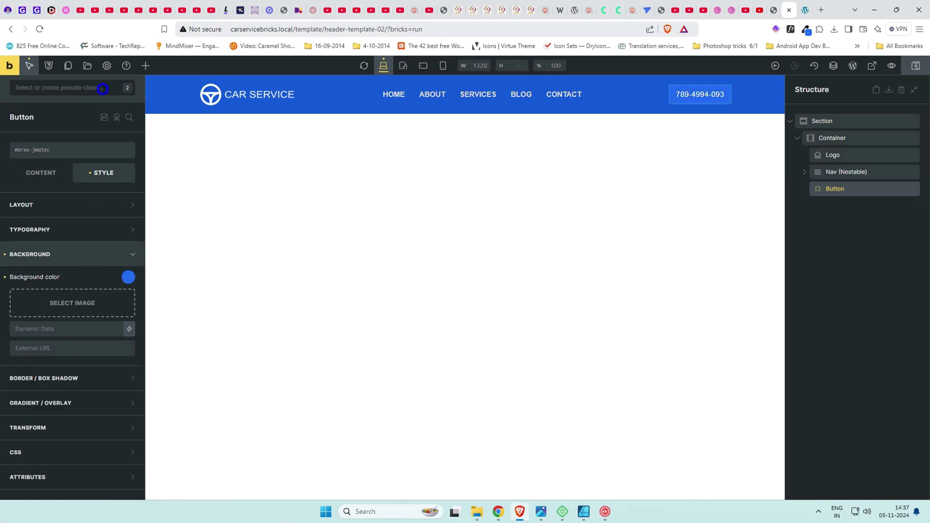
Save the header template and glance at its live preview
{"action": "left_click", "coordinate": [915, 66]}
{"action": "left_click", "coordinate": [872, 66]}
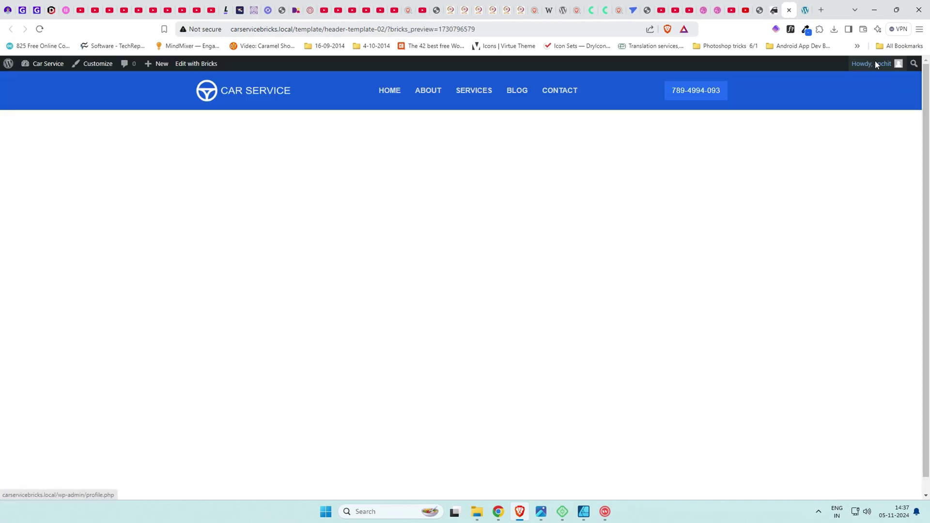
{"action": "left_click", "coordinate": [775, 10]}
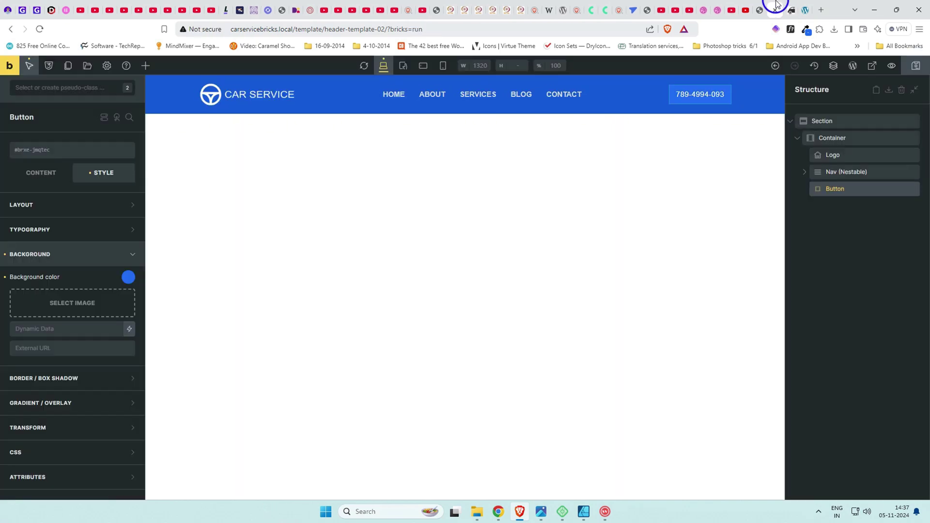
Add cursor:pointer; to the phone button's Custom CSS inside %root% {}
{"action": "left_click", "coordinate": [48, 177]}
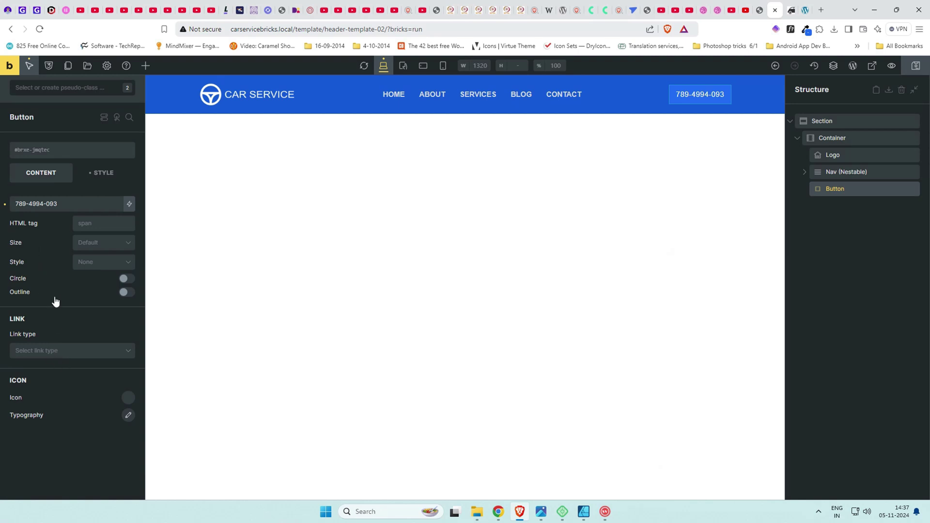
{"action": "left_click", "coordinate": [115, 180]}
{"action": "left_click", "coordinate": [85, 259]}
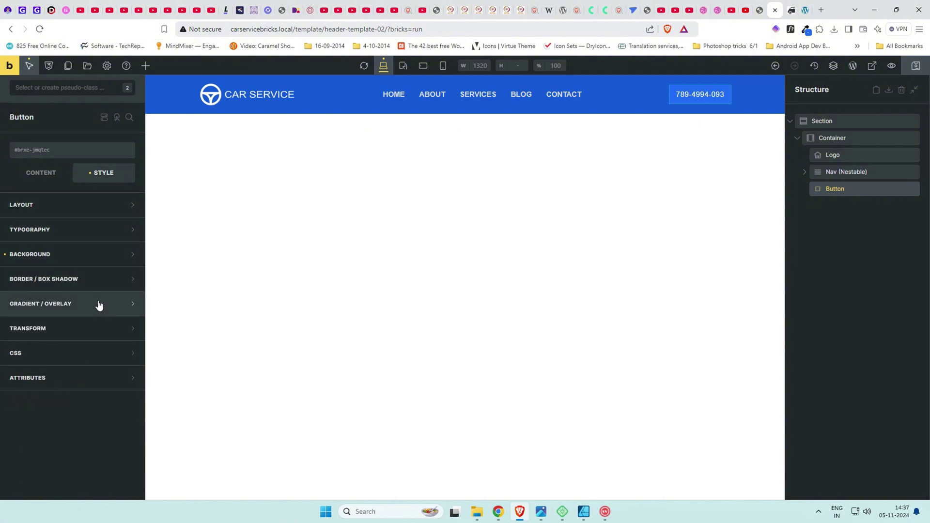
{"action": "left_click", "coordinate": [78, 378]}
{"action": "left_click", "coordinate": [74, 353]}
{"action": "scroll", "coordinate": [73, 359], "scroll_direction": "down", "scroll_amount": 2}
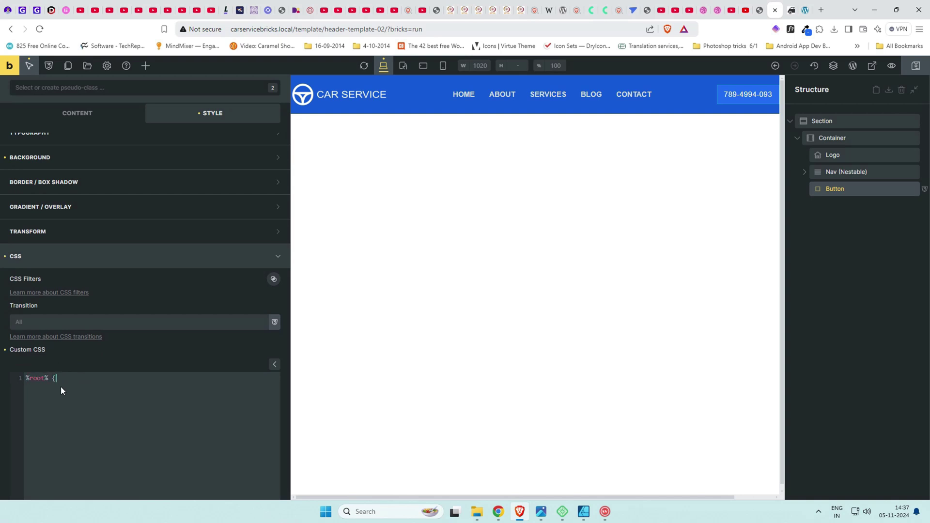
{"action": "key", "text": "Return"}
{"action": "type", "text": "curso"}
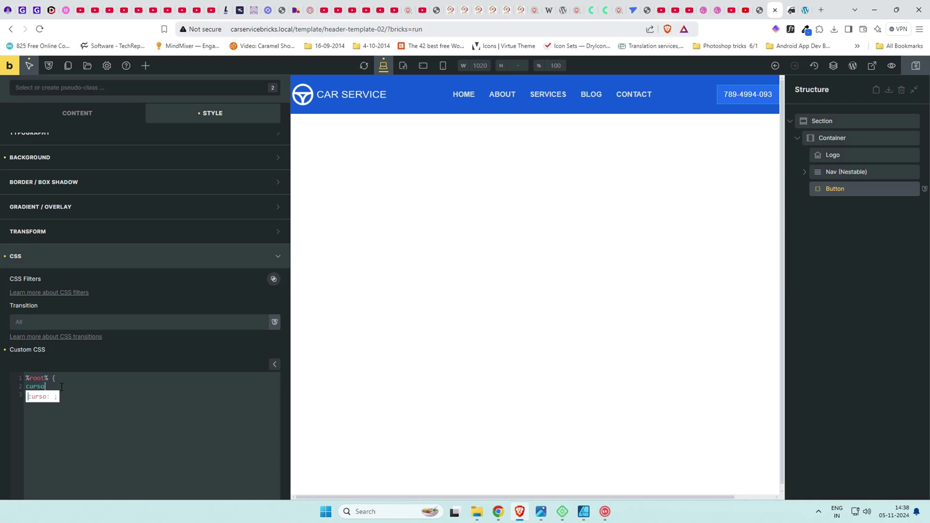
{"action": "type", "text": "r:pointer;"}
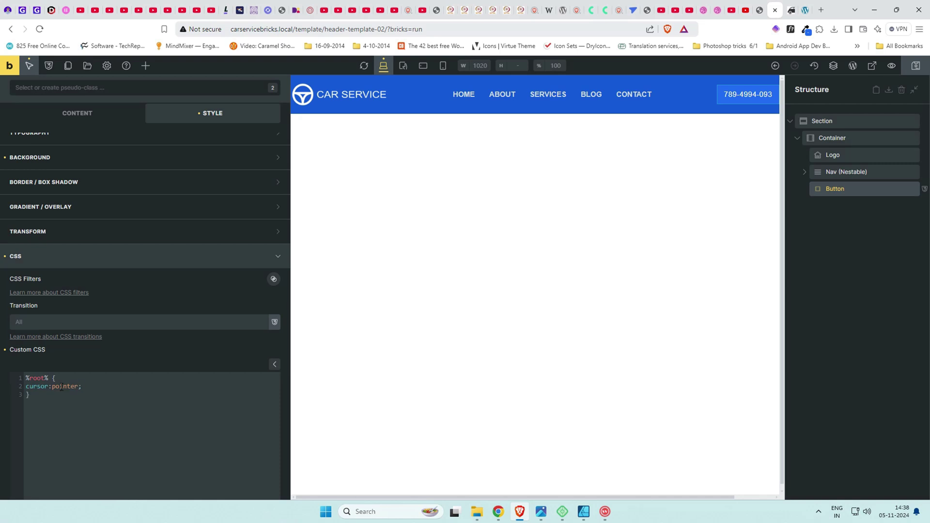
Save the template with the new CSS and check the button in the live preview
{"action": "left_click", "coordinate": [916, 65]}
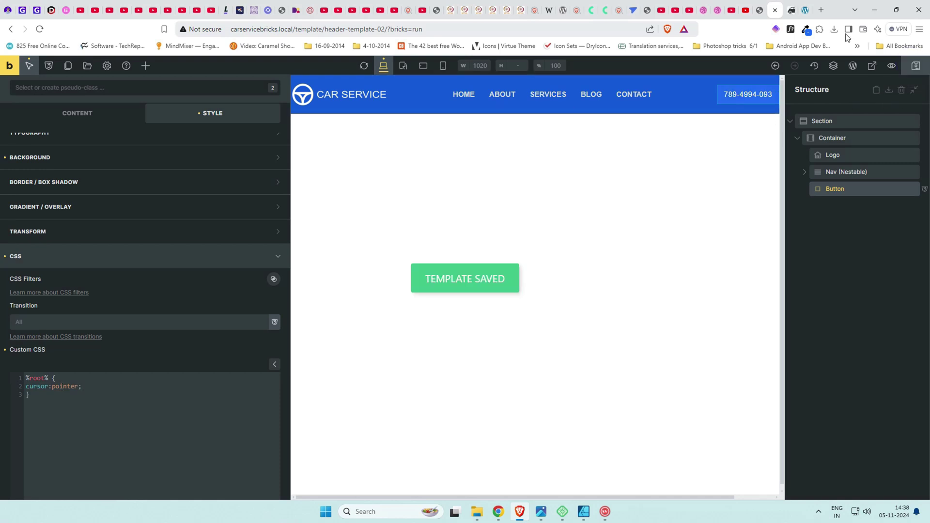
{"action": "left_click", "coordinate": [791, 8]}
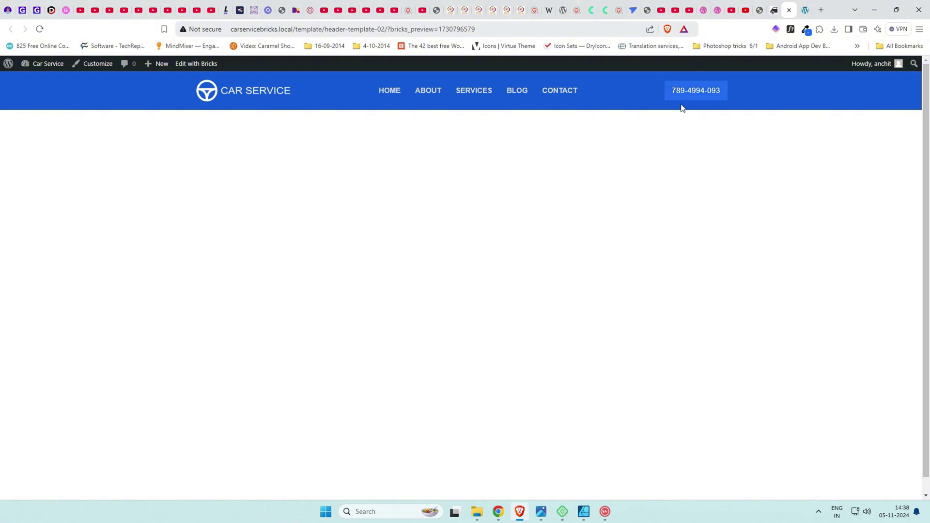
{"action": "left_click", "coordinate": [774, 11]}
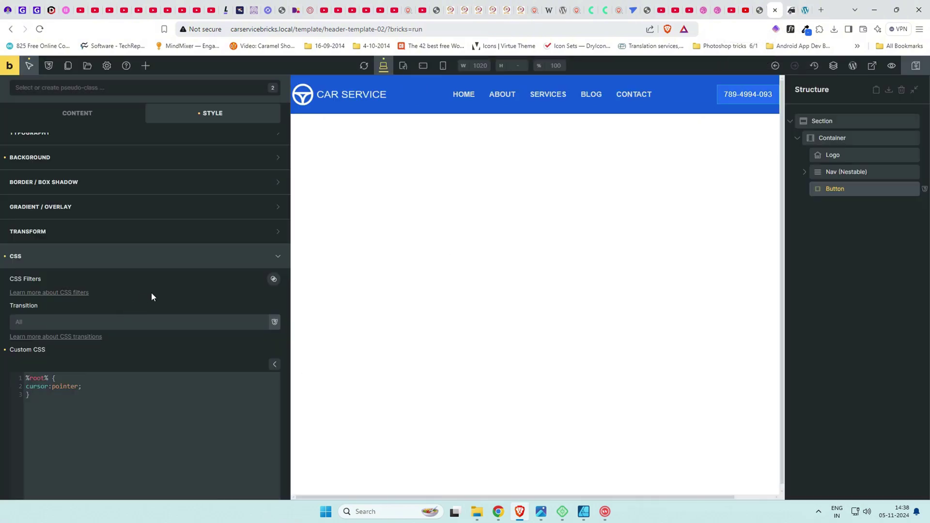
{"action": "left_click", "coordinate": [274, 365]}
{"action": "scroll", "coordinate": [83, 249], "scroll_direction": "up", "scroll_amount": 3}
{"action": "left_click", "coordinate": [48, 173]}
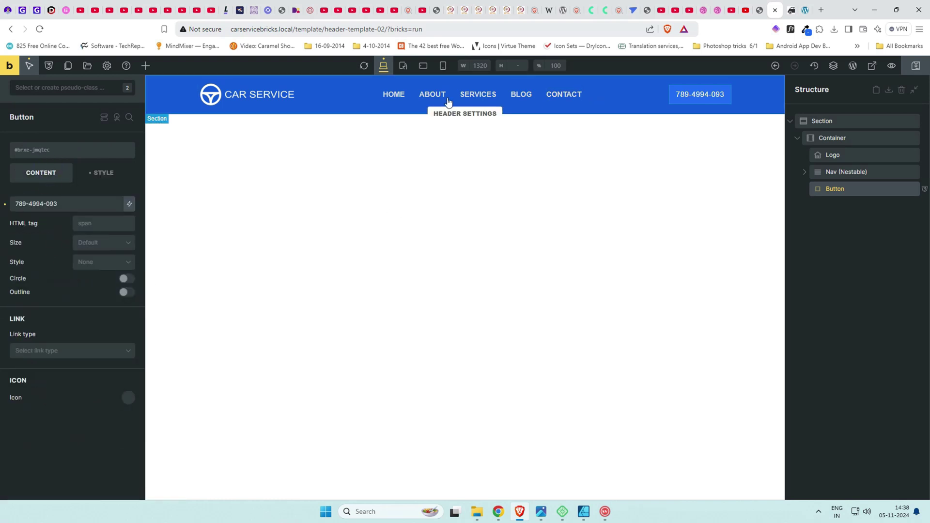
{"action": "left_click", "coordinate": [916, 66]}
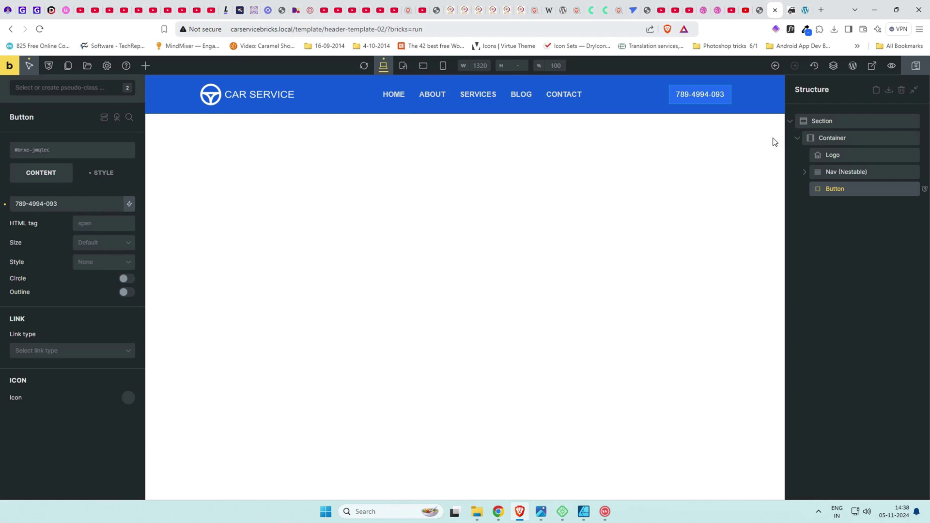
{"action": "left_click", "coordinate": [873, 66]}
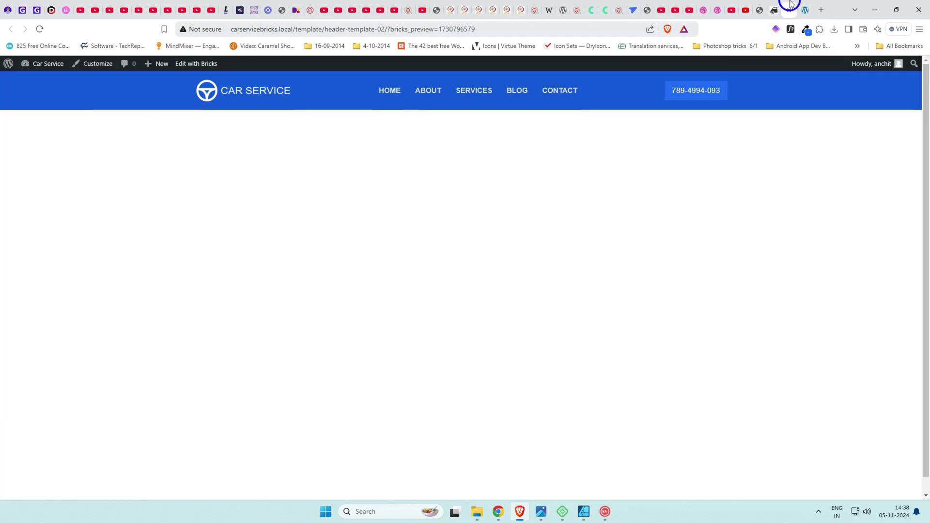
{"action": "left_click", "coordinate": [764, 5]}
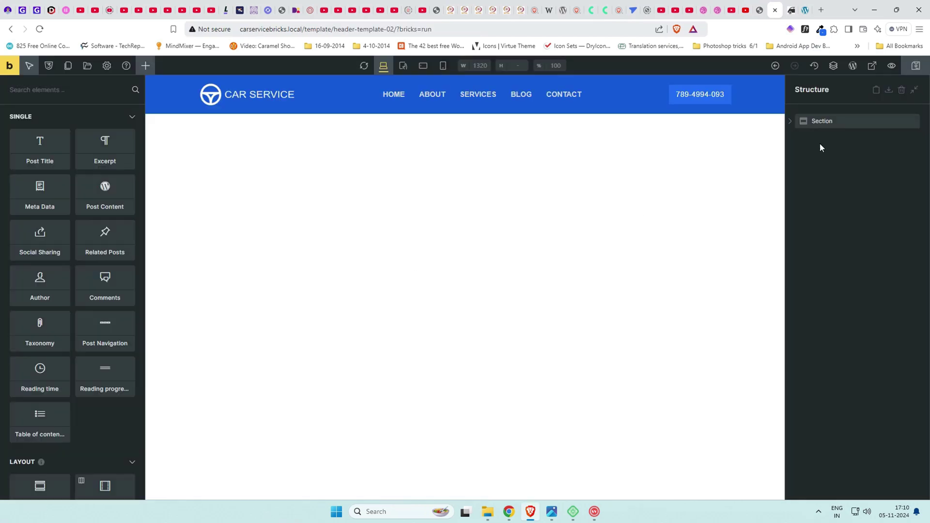
Rename the header Section to 'Main menu Section'
{"action": "left_click", "coordinate": [822, 122]}
{"action": "double_click", "coordinate": [823, 121]}
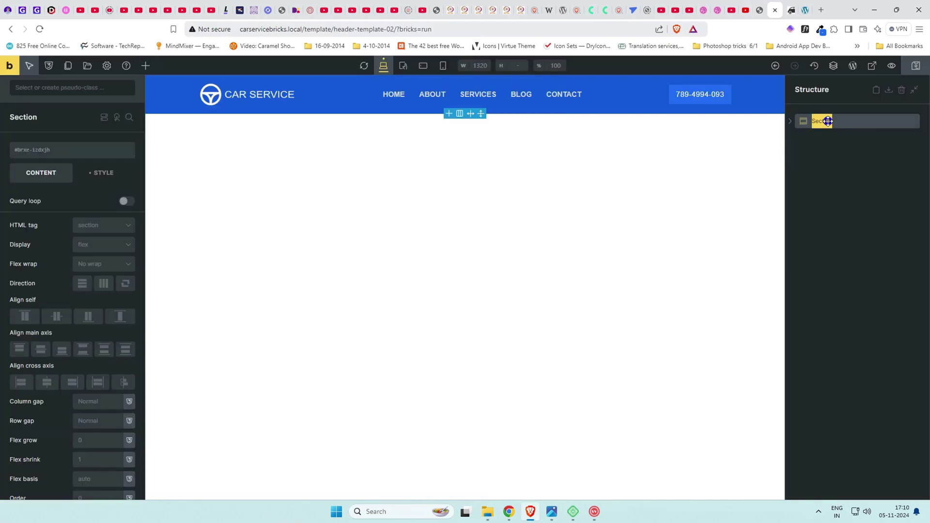
{"action": "type", "text": "Main menu"}
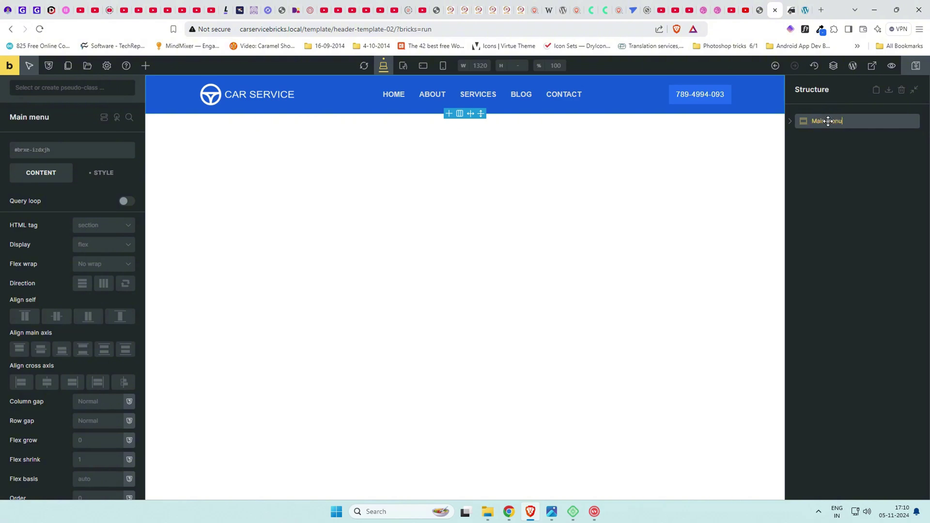
{"action": "type", "text": " Section"}
{"action": "key", "text": "ctrl+a"}
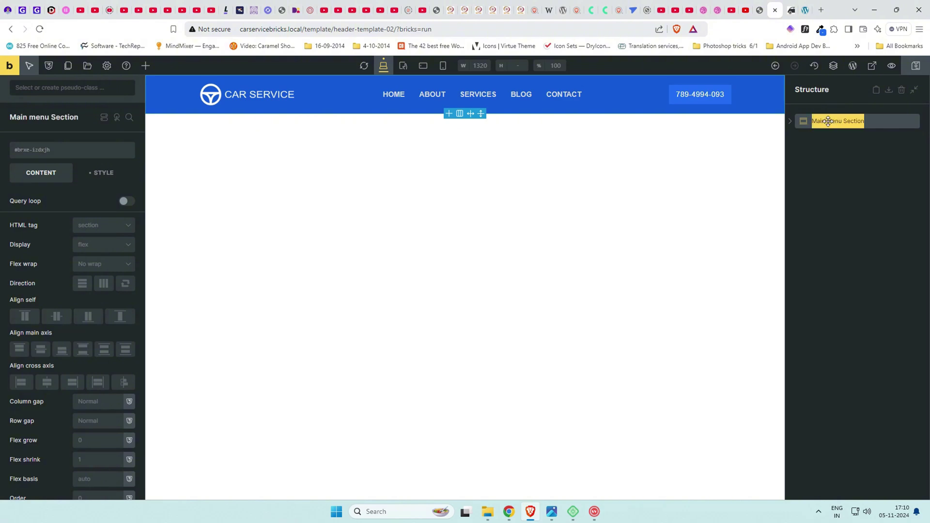
Add a Section with a container above Main menu Section and name it 'Top Menu Section'
{"action": "left_click", "coordinate": [146, 66]}
{"action": "scroll", "coordinate": [63, 174], "scroll_direction": "down", "scroll_amount": 2}
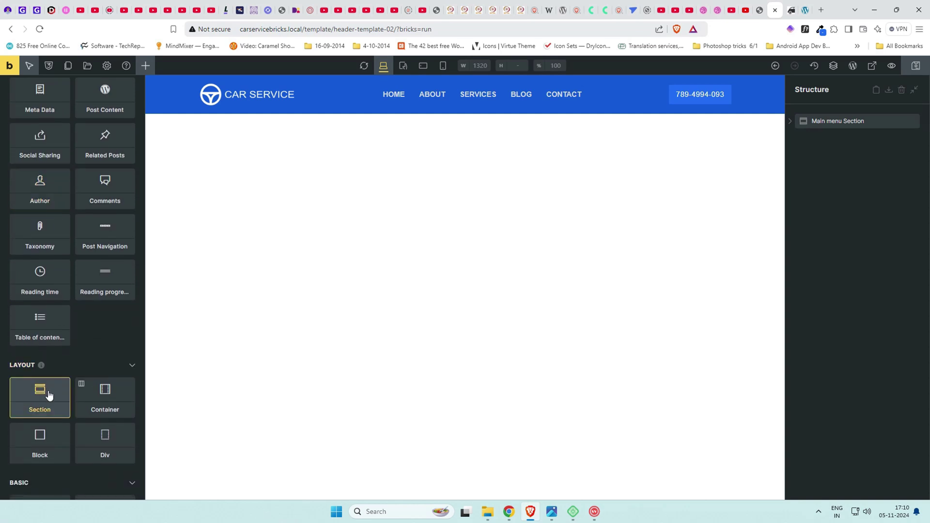
{"action": "left_click", "coordinate": [47, 405]}
{"action": "left_click_drag", "start_coordinate": [824, 121], "coordinate": [824, 162]}
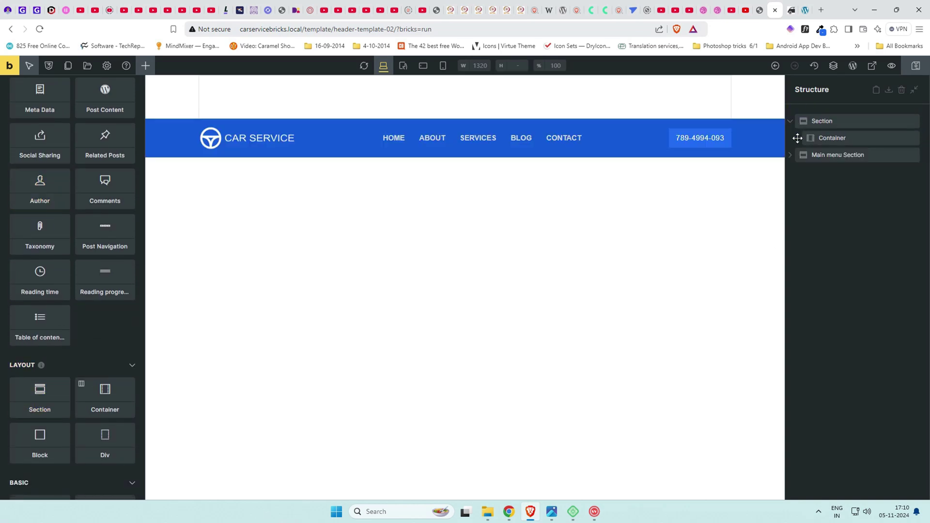
{"action": "left_click", "coordinate": [791, 156]}
{"action": "left_click", "coordinate": [791, 156]}
{"action": "double_click", "coordinate": [821, 121]}
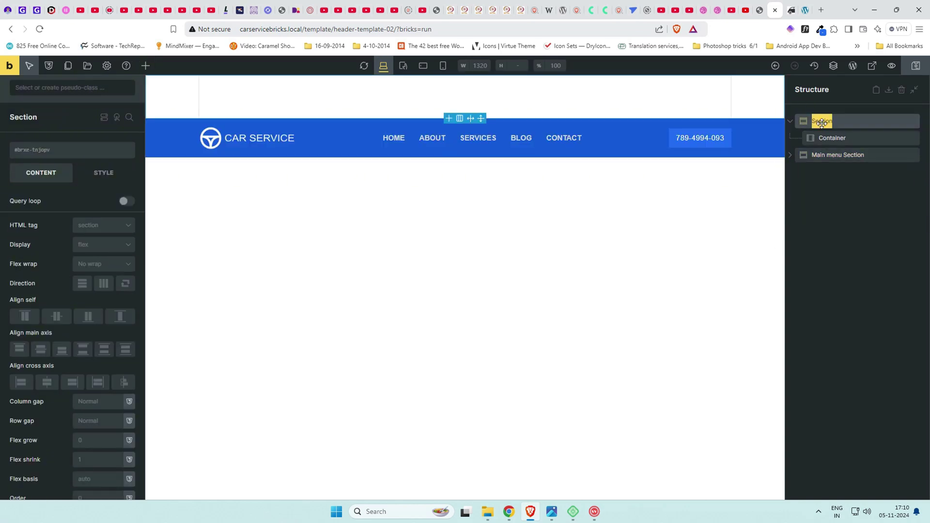
{"action": "type", "text": "Top Menu Sec"}
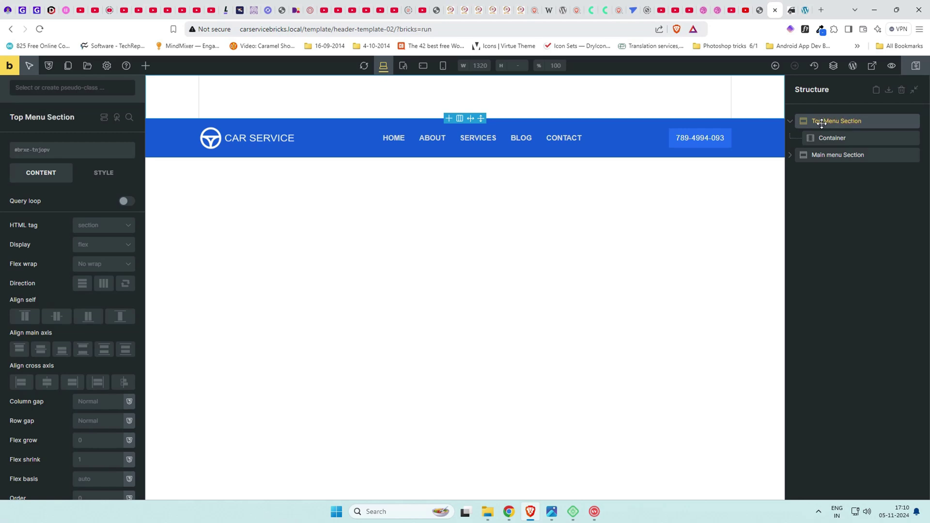
{"action": "type", "text": "tion"}
{"action": "key", "text": "ctrl+shift+Tab"}
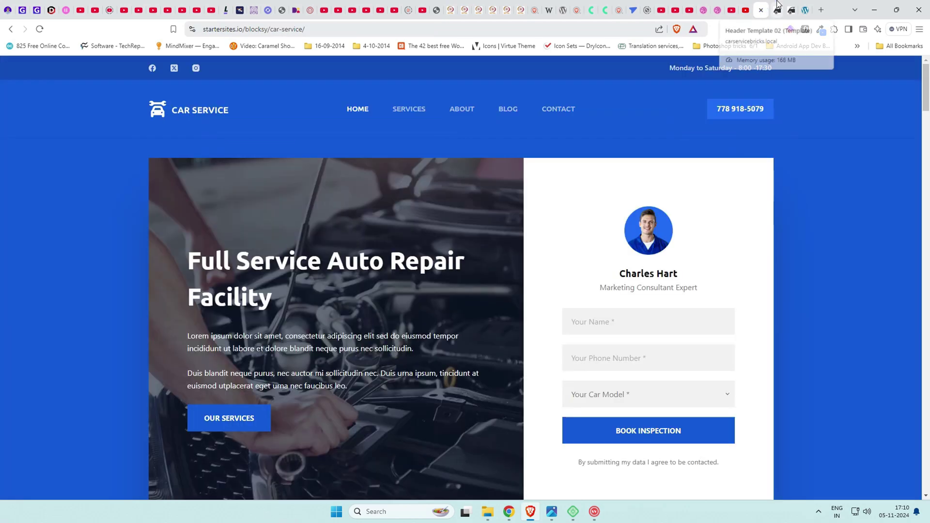
{"action": "left_click", "coordinate": [777, 9]}
{"action": "left_click", "coordinate": [832, 138]}
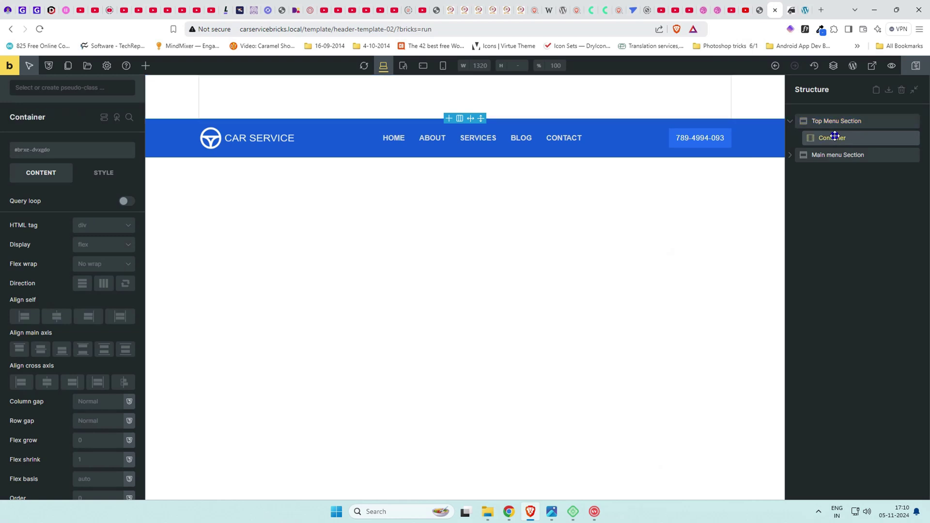
{"action": "left_click", "coordinate": [146, 66]}
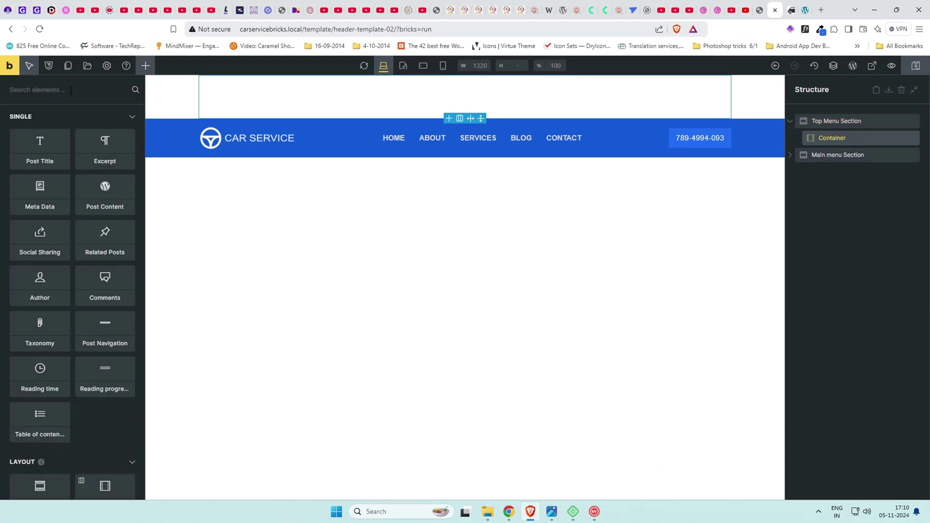
Add a Basic Text element to the top container and delete the unneeded Rich Text
{"action": "type", "text": "rich"}
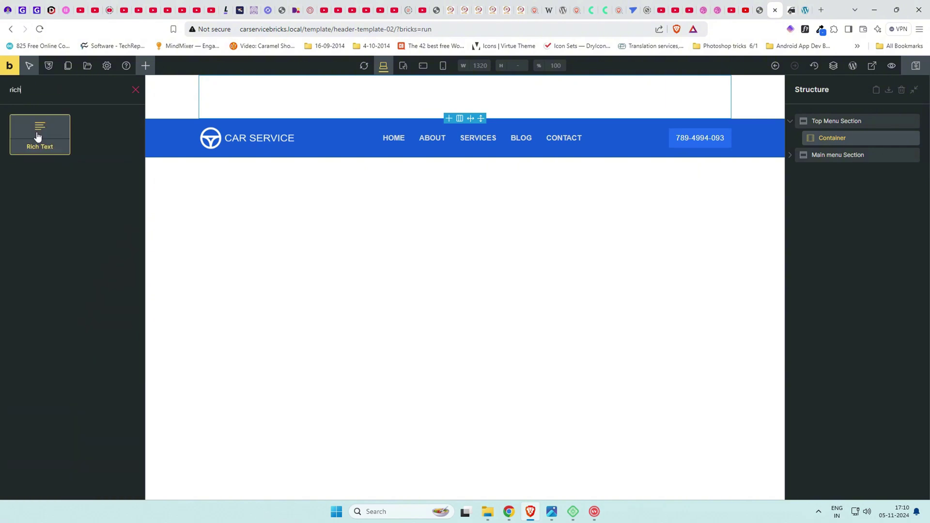
{"action": "left_click", "coordinate": [40, 135]}
{"action": "left_click", "coordinate": [760, 10]}
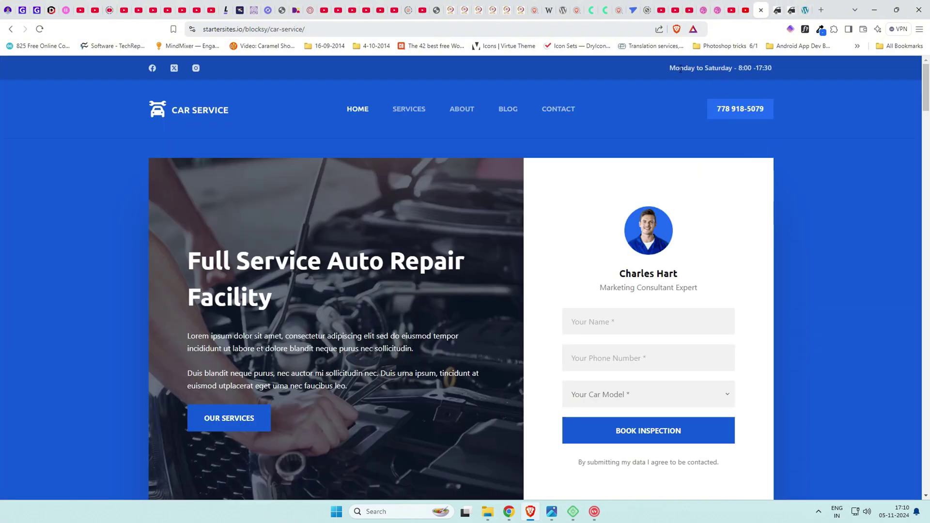
{"action": "left_click", "coordinate": [778, 7]}
{"action": "double_click", "coordinate": [89, 93]}
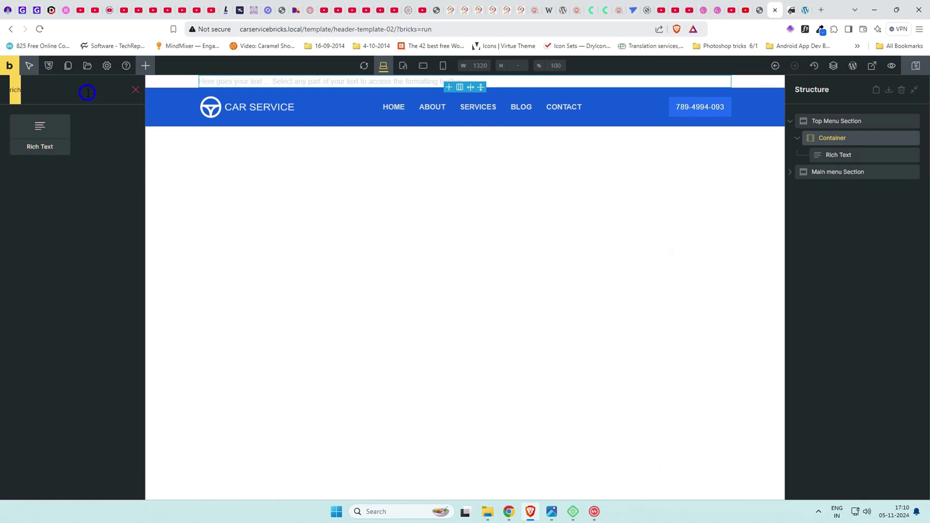
{"action": "type", "text": "basic"}
{"action": "left_click", "coordinate": [44, 140]}
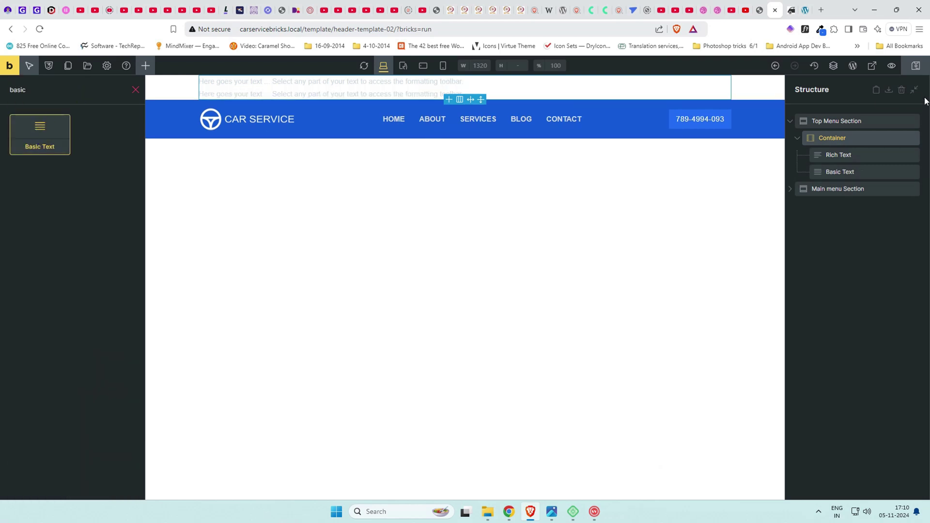
{"action": "left_click", "coordinate": [862, 155]}
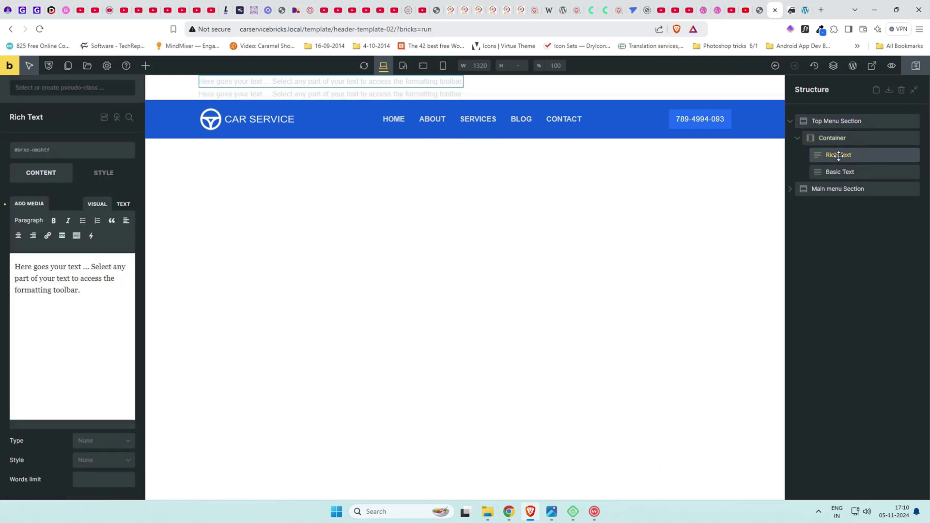
{"action": "right_click", "coordinate": [835, 155]}
{"action": "left_click", "coordinate": [843, 218]}
Replace the Basic Text content with 'Tuesday to Sunday : 8 AM - 9 PM'
{"action": "double_click", "coordinate": [841, 155]}
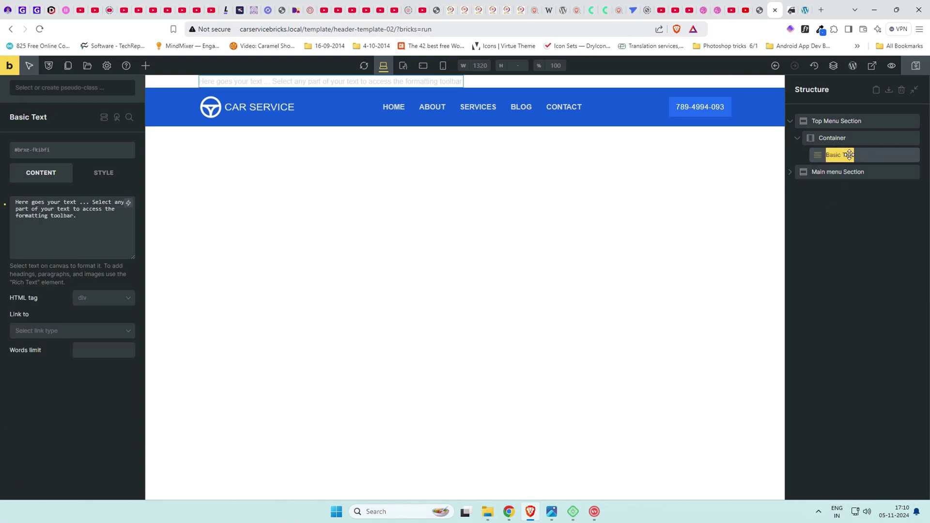
{"action": "left_click", "coordinate": [56, 233]}
{"action": "key", "text": "ctrl+a"}
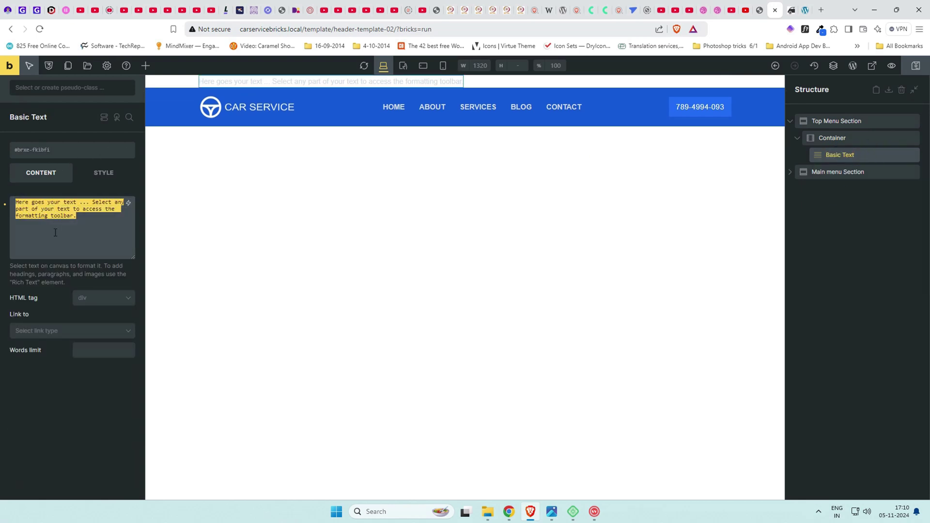
{"action": "type", "text": "Tuesday - Sunday"}
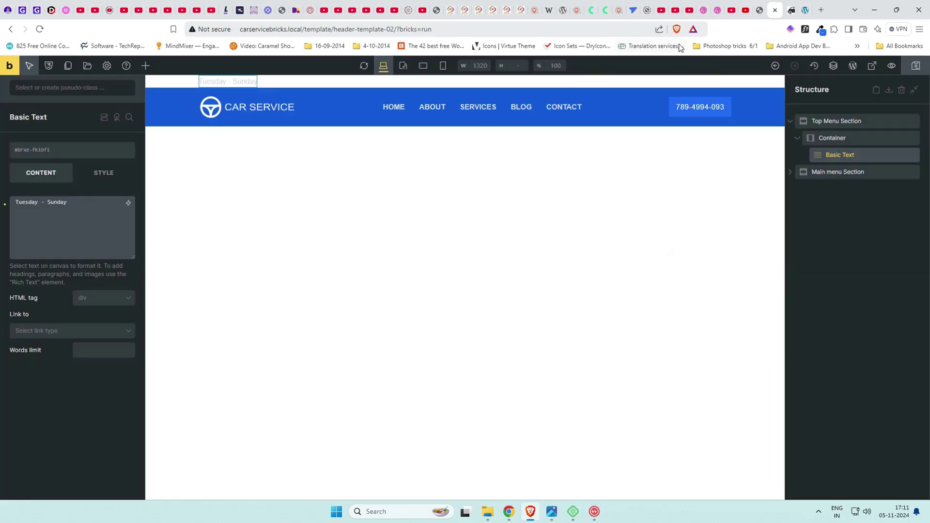
{"action": "type", "text": ":"}
{"action": "type", "text": " 8 - 10 PM"}
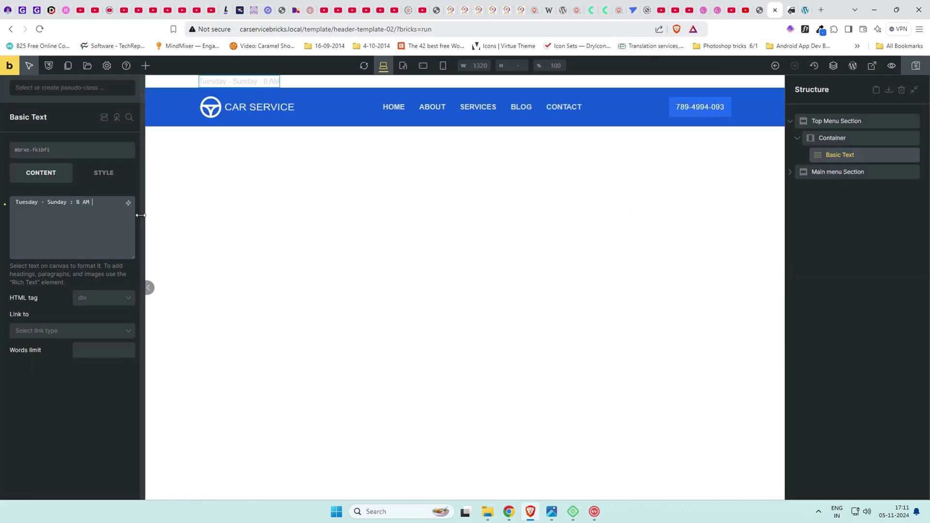
{"action": "left_click", "coordinate": [761, 10]}
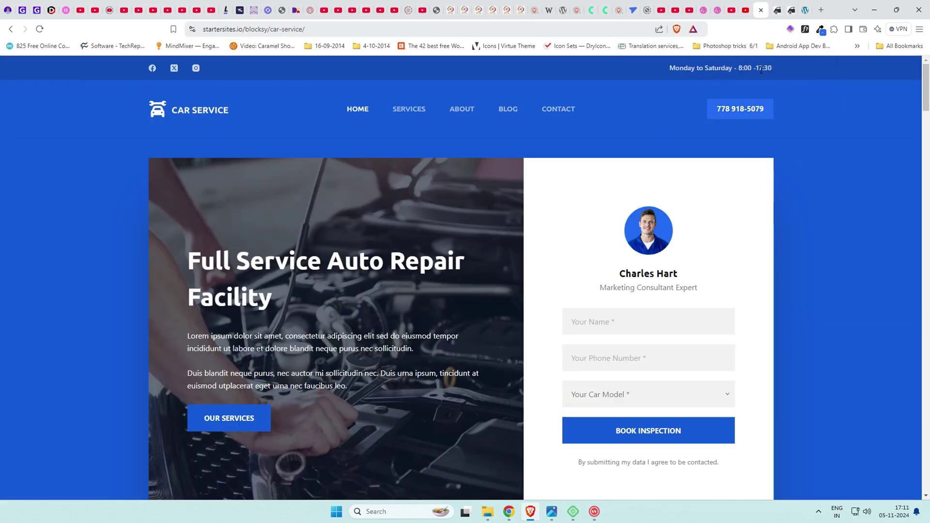
{"action": "left_click", "coordinate": [776, 8]}
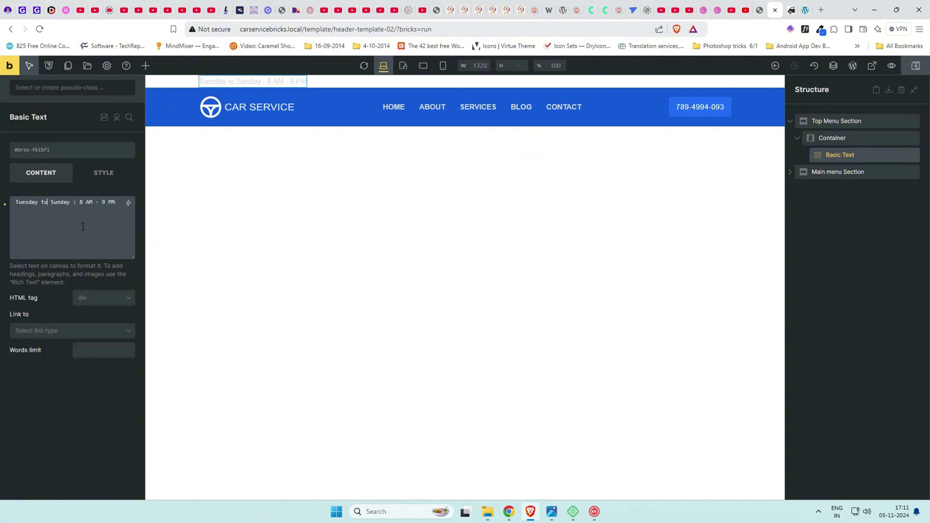
{"action": "left_click", "coordinate": [862, 121]}
Give the Top Menu Section a blue palette background colour
{"action": "left_click", "coordinate": [102, 174]}
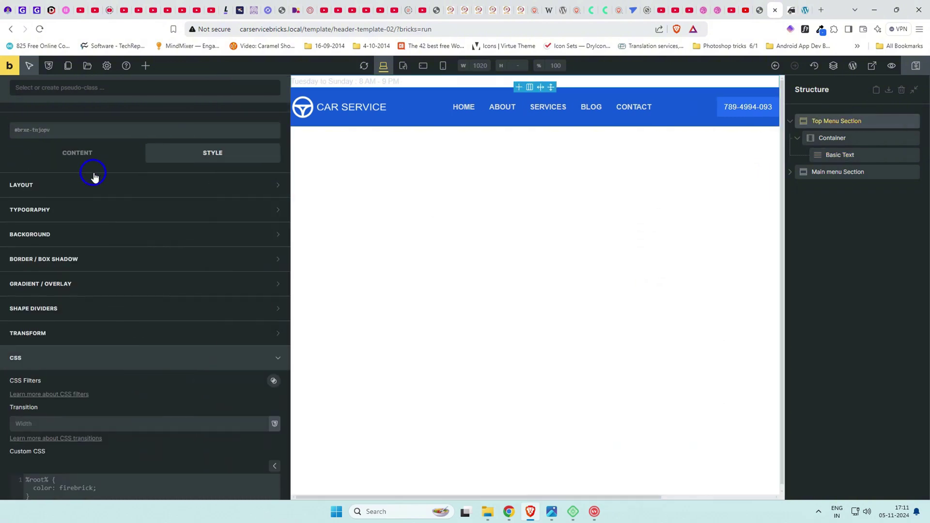
{"action": "left_click", "coordinate": [111, 236]}
{"action": "left_click", "coordinate": [127, 278]}
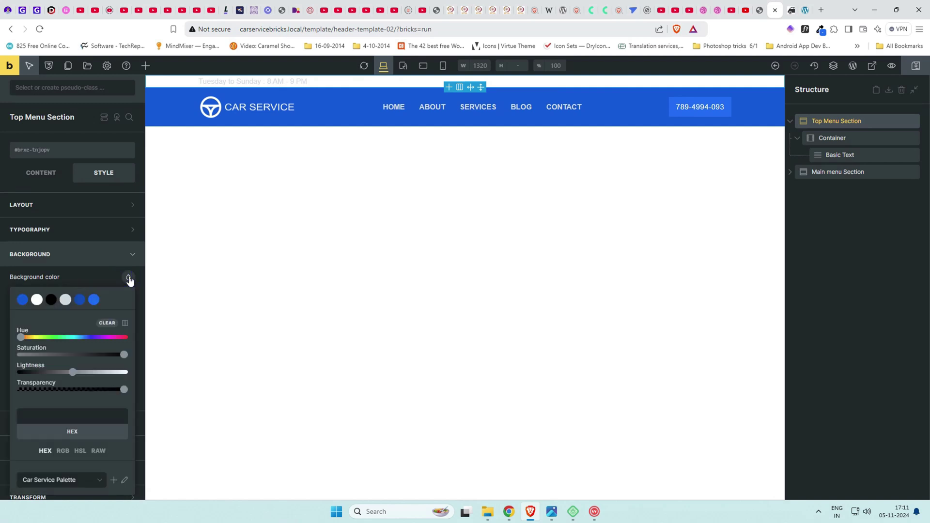
{"action": "left_click", "coordinate": [84, 300]}
{"action": "left_click", "coordinate": [120, 259]}
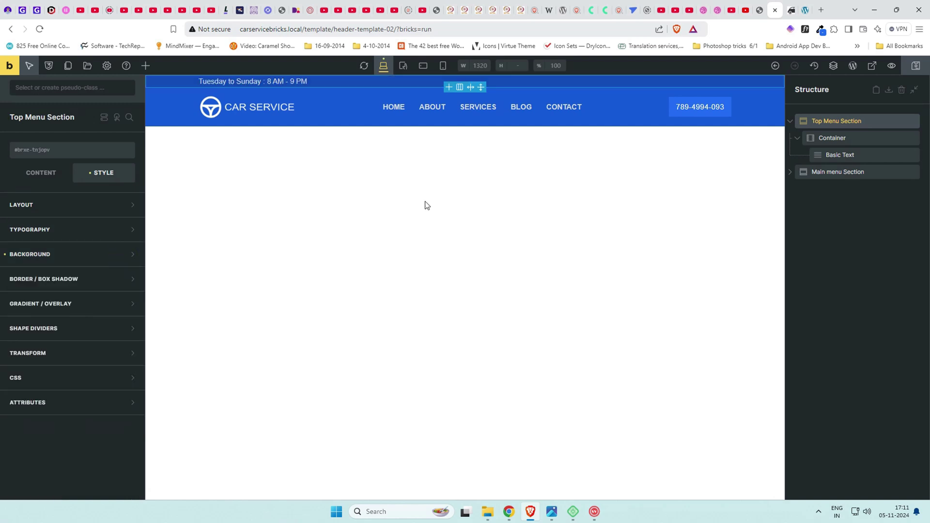
Add three star Icon elements to the container above the hours text
{"action": "left_click", "coordinate": [846, 138]}
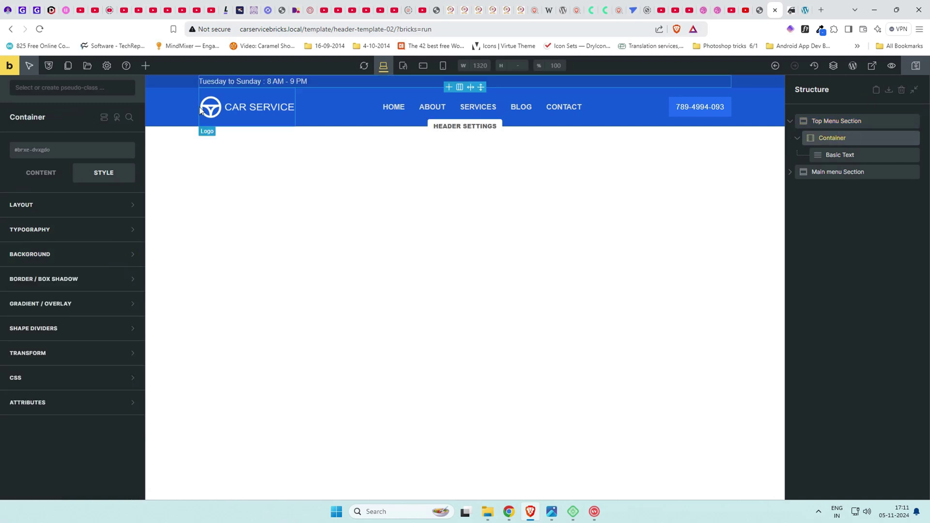
{"action": "left_click", "coordinate": [146, 65]}
{"action": "type", "text": "icon"}
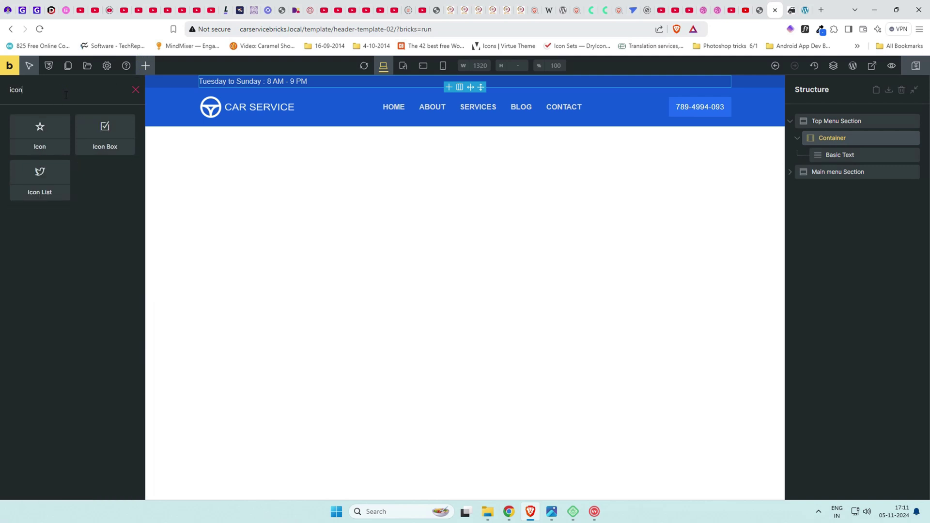
{"action": "left_click", "coordinate": [44, 142]}
{"action": "left_click", "coordinate": [42, 140]}
{"action": "left_click", "coordinate": [43, 141]}
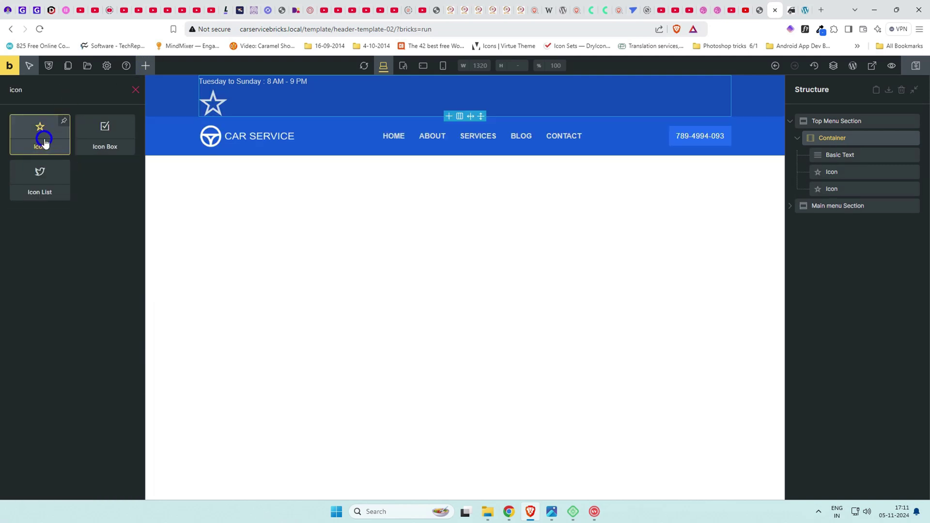
{"action": "left_click_drag", "start_coordinate": [846, 155], "coordinate": [847, 208]}
{"action": "left_click", "coordinate": [837, 155]}
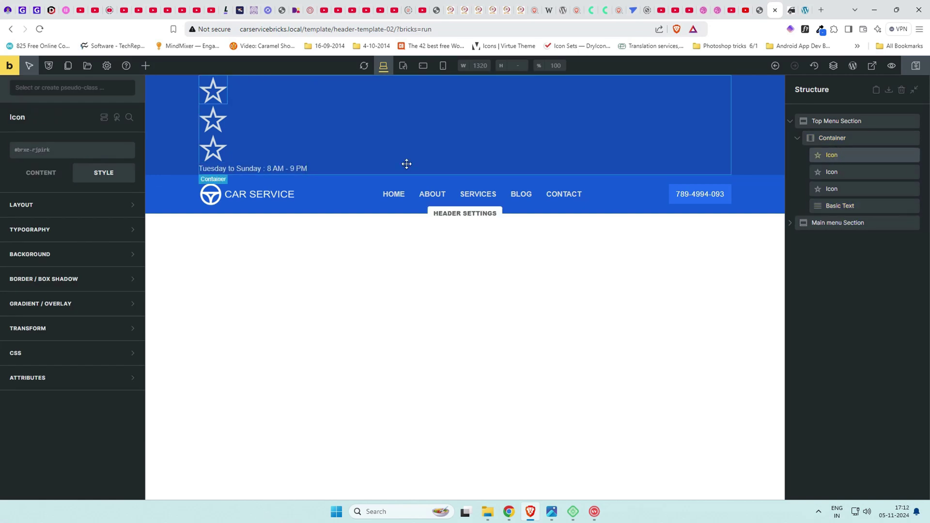
Replace the first star icon with the Themify Facebook icon
{"action": "left_click", "coordinate": [42, 173]}
{"action": "left_click", "coordinate": [128, 203]}
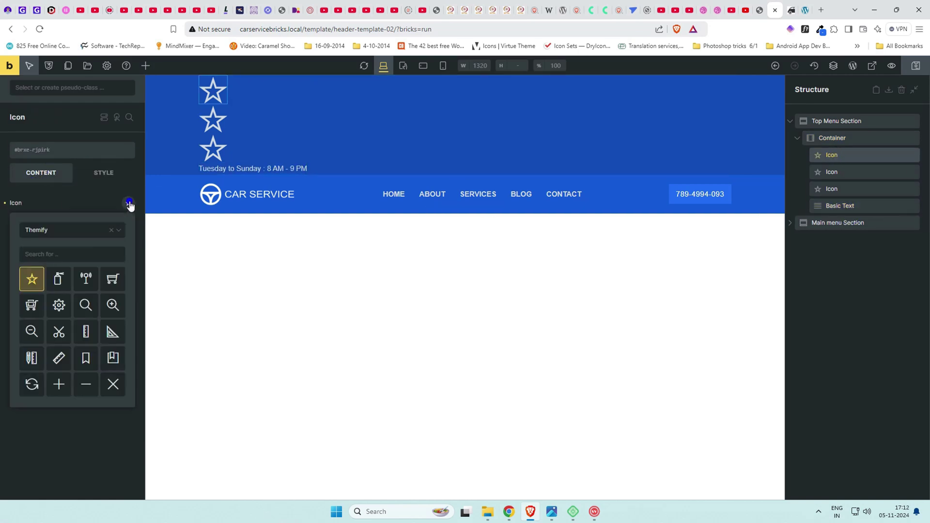
{"action": "left_click", "coordinate": [95, 232]}
{"action": "left_click", "coordinate": [95, 231]}
{"action": "left_click", "coordinate": [73, 254]}
{"action": "type", "text": "face"}
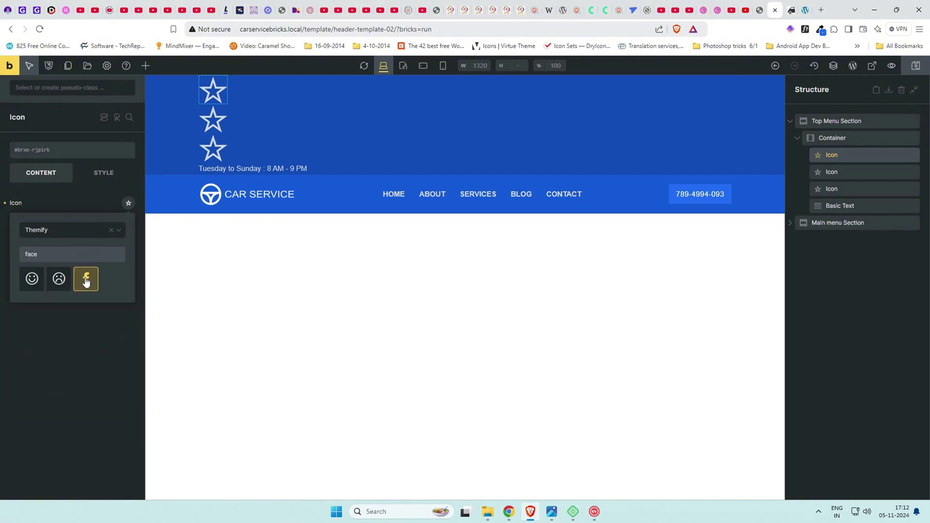
{"action": "left_click", "coordinate": [86, 280]}
Replace the second star icon with the Themify Twitter icon
{"action": "left_click", "coordinate": [858, 173]}
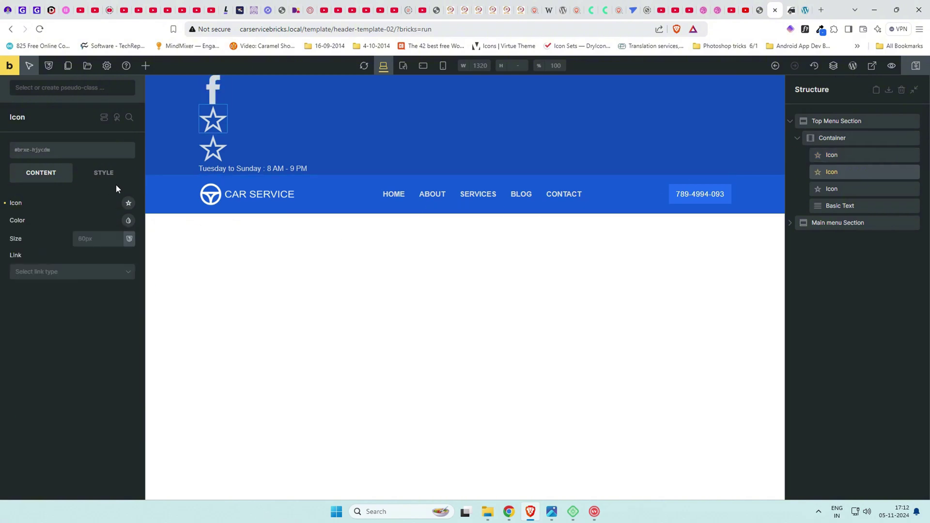
{"action": "left_click", "coordinate": [129, 203]}
{"action": "left_click", "coordinate": [87, 254]}
{"action": "type", "text": "tw"}
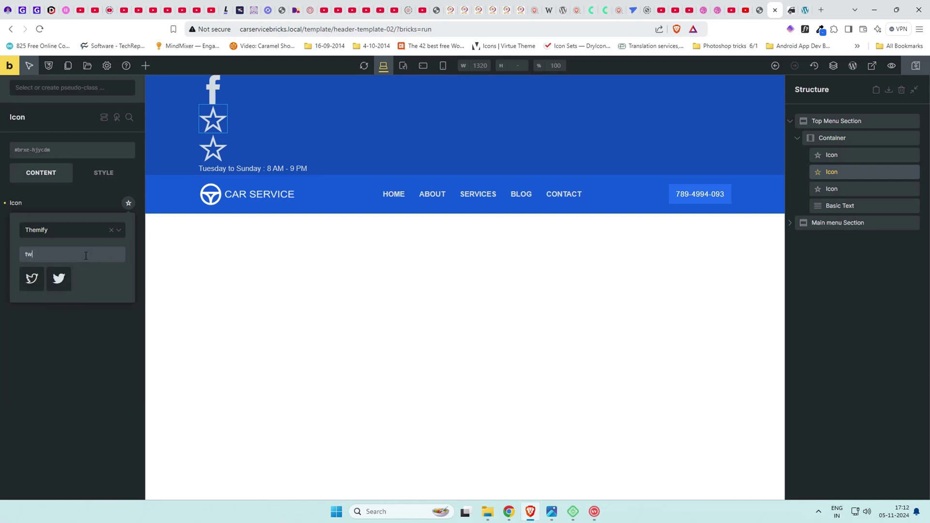
{"action": "left_click", "coordinate": [59, 279]}
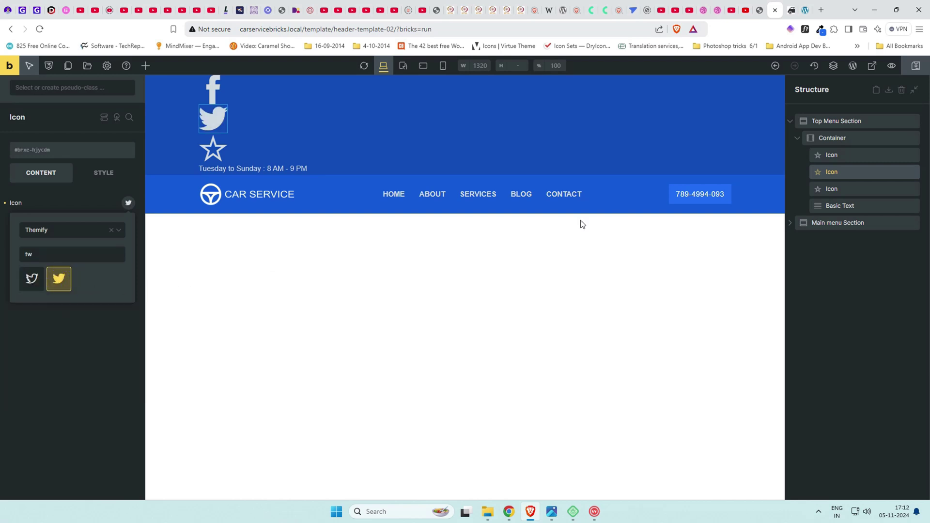
Replace the third star icon with the Themify Instagram icon
{"action": "left_click", "coordinate": [846, 189]}
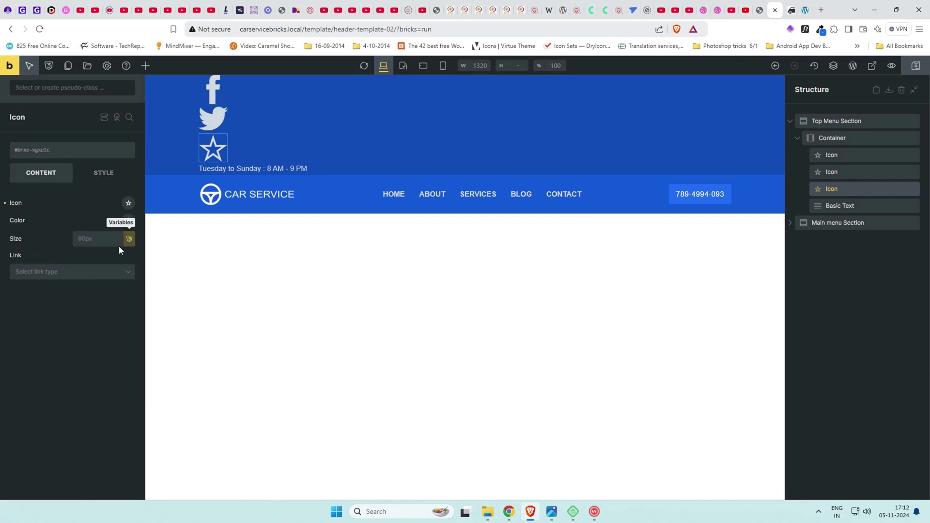
{"action": "left_click", "coordinate": [128, 203]}
{"action": "left_click", "coordinate": [61, 253]}
{"action": "type", "text": "ins"}
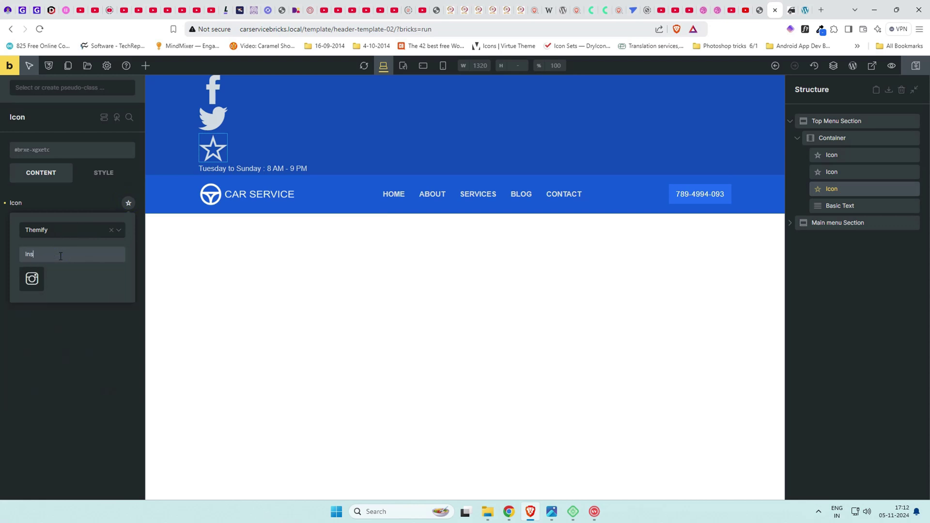
{"action": "left_click", "coordinate": [33, 281]}
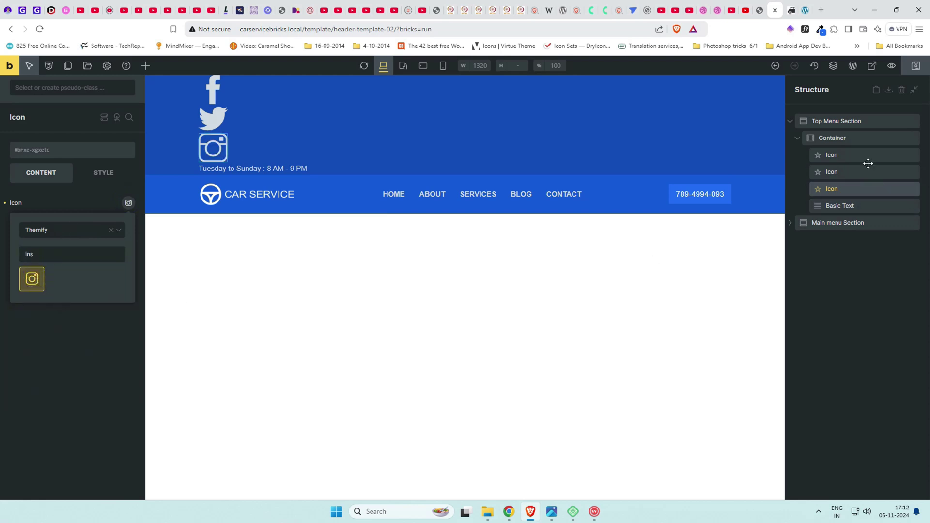
{"action": "left_click", "coordinate": [856, 138]}
{"action": "left_click", "coordinate": [145, 65]}
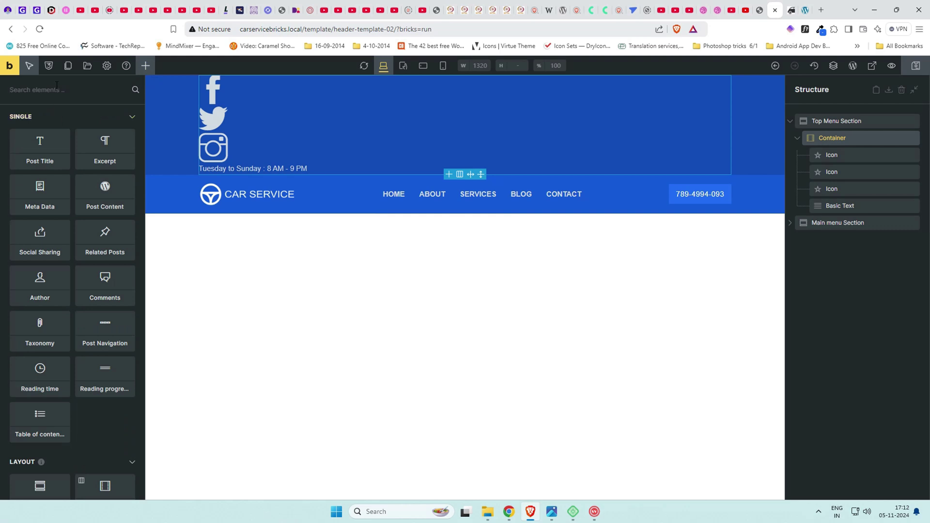
Add a Block at the top of the Container and move the three social icons into it
{"action": "scroll", "coordinate": [97, 291], "scroll_direction": "down", "scroll_amount": 4}
{"action": "left_click", "coordinate": [40, 339]}
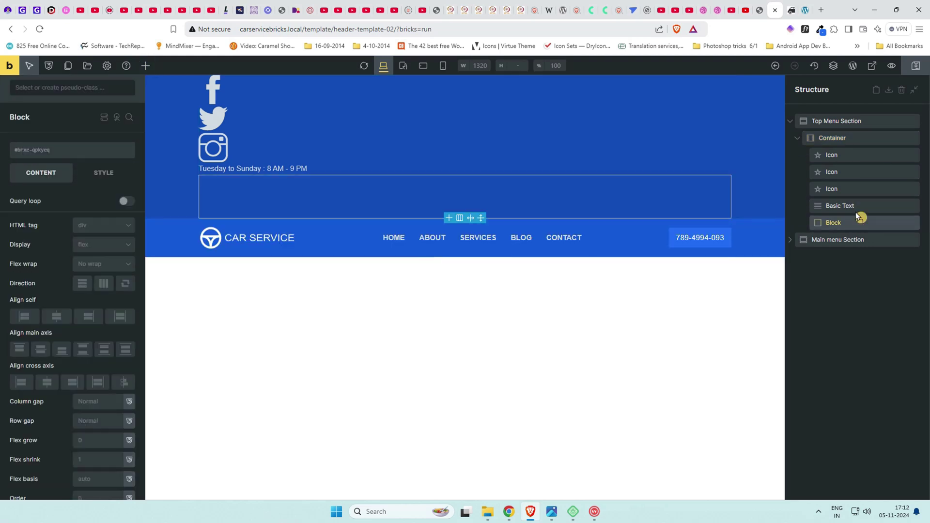
{"action": "left_click_drag", "start_coordinate": [857, 216], "coordinate": [861, 163]}
{"action": "mouse_move", "coordinate": [860, 193]}
{"action": "left_mouse_down"}
{"action": "mouse_move", "coordinate": [862, 185]}
{"action": "mouse_move", "coordinate": [853, 199]}
{"action": "left_mouse_up"}
{"action": "left_click", "coordinate": [833, 155]}
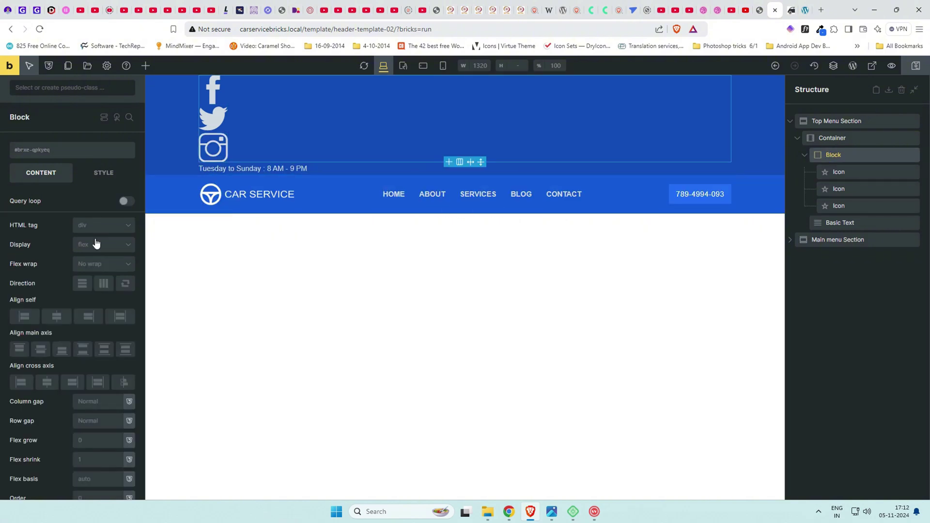
Set the Block and Container direction to row and size the Facebook icon 1rem
{"action": "left_click", "coordinate": [102, 283]}
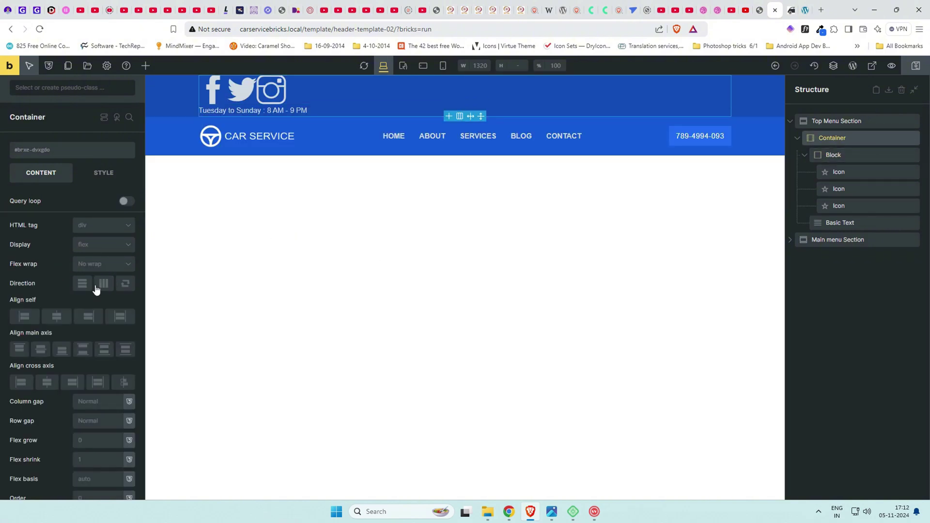
{"action": "left_click", "coordinate": [101, 284]}
{"action": "left_click", "coordinate": [841, 154]}
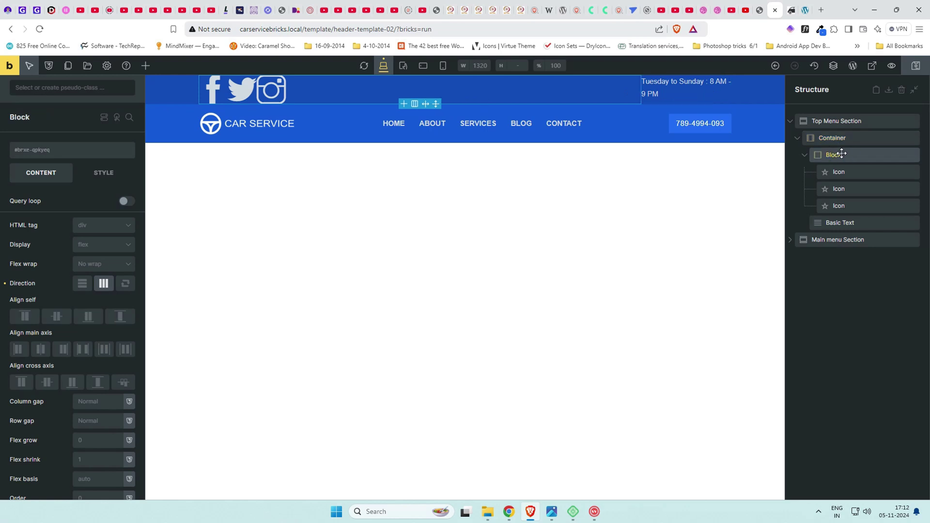
{"action": "left_click", "coordinate": [848, 172]}
{"action": "left_click", "coordinate": [98, 239]}
{"action": "type", "text": "1rem"}
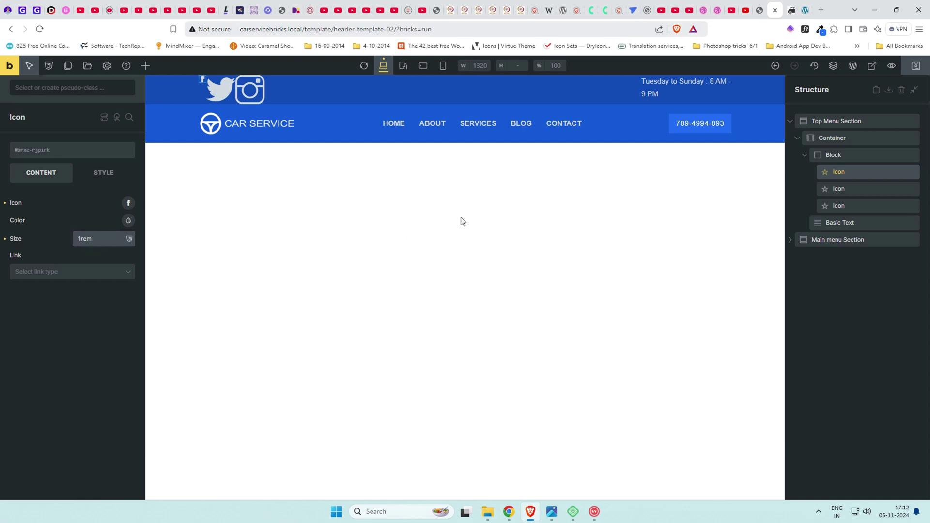
Size the Twitter icon 16 and Instagram 1rem, and centre the icon Block vertically
{"action": "left_click", "coordinate": [868, 189]}
{"action": "left_click", "coordinate": [88, 237]}
{"action": "type", "text": "16"}
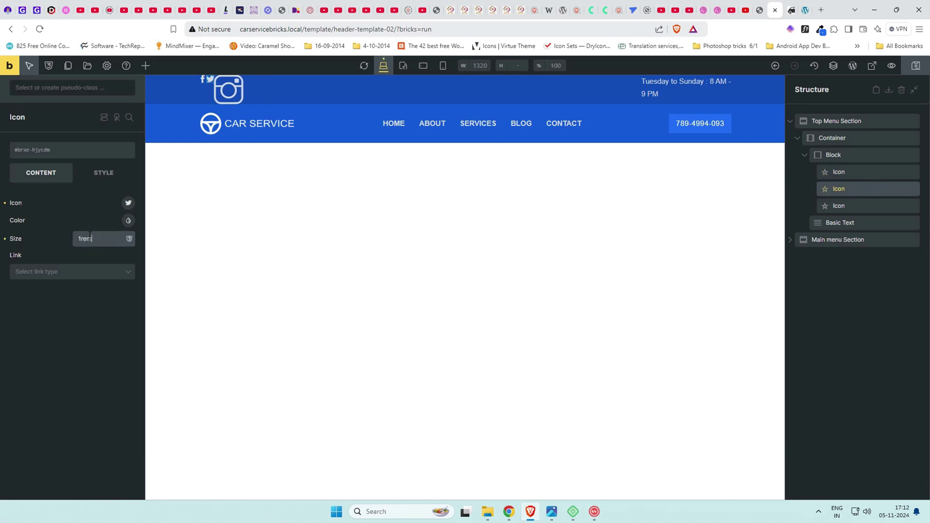
{"action": "left_click", "coordinate": [850, 208]}
{"action": "left_click", "coordinate": [89, 239]}
{"action": "type", "text": "1rem"}
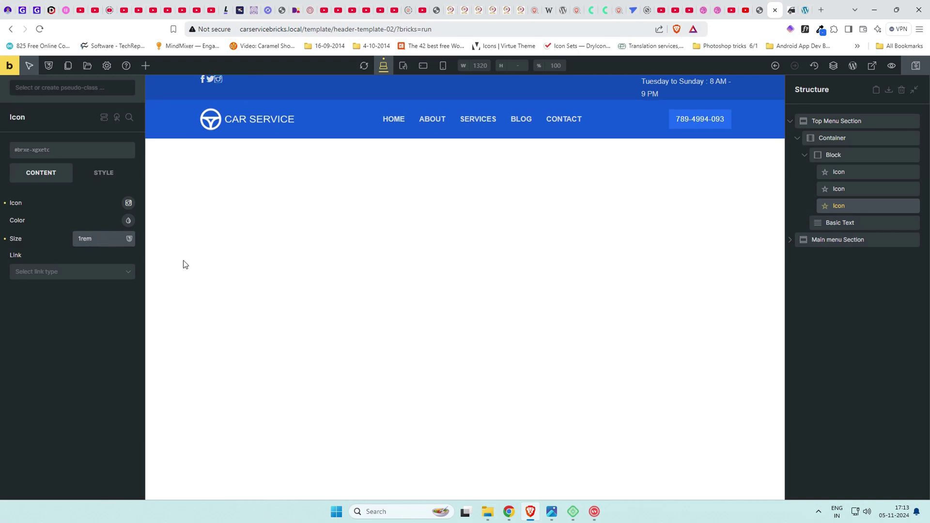
{"action": "left_click", "coordinate": [855, 166]}
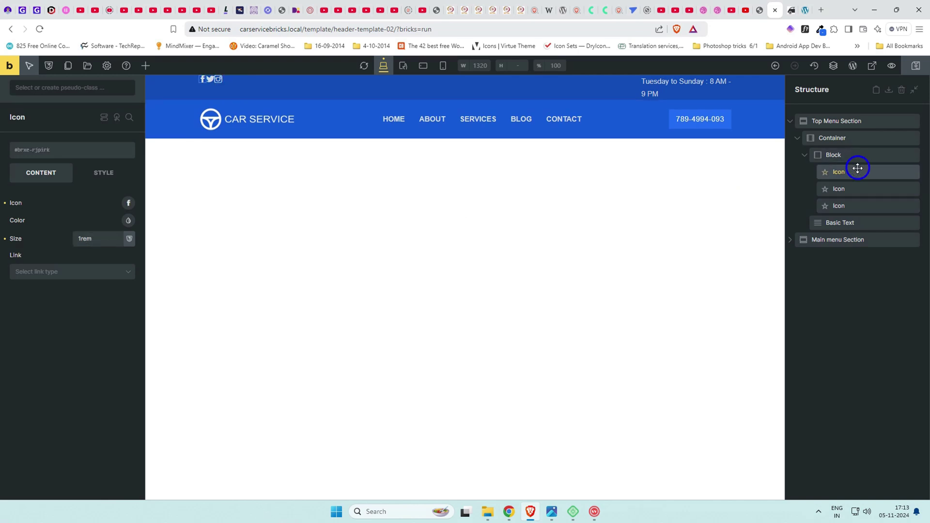
{"action": "left_click", "coordinate": [855, 155]}
{"action": "left_click", "coordinate": [58, 321]}
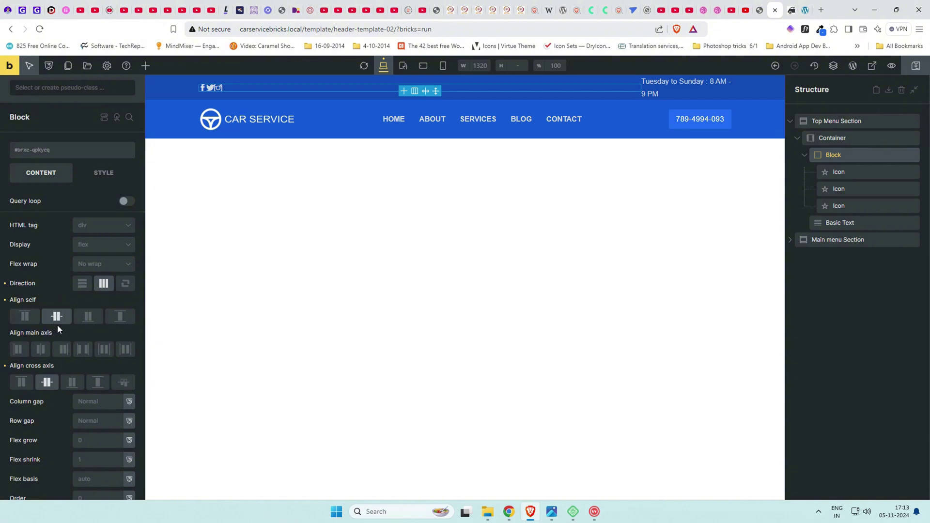
Give the Facebook icon .5rem left and right padding on its Style tab
{"action": "left_click", "coordinate": [863, 171]}
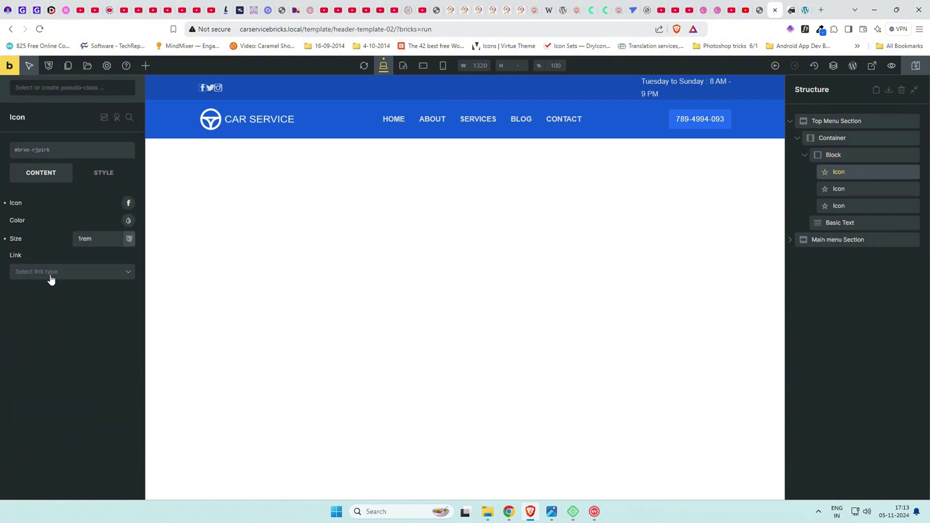
{"action": "left_click", "coordinate": [106, 174]}
{"action": "left_click", "coordinate": [77, 208]}
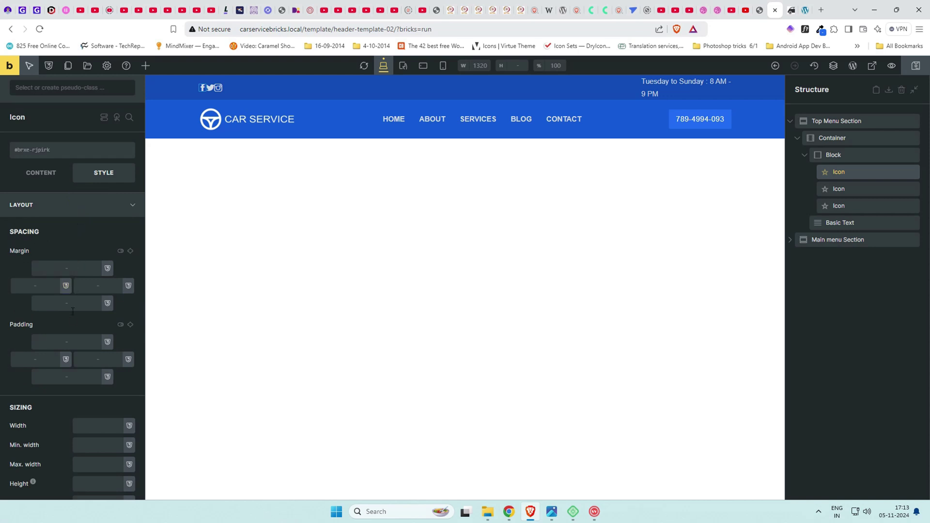
{"action": "left_click", "coordinate": [39, 364]}
{"action": "type", "text": "1rem"}
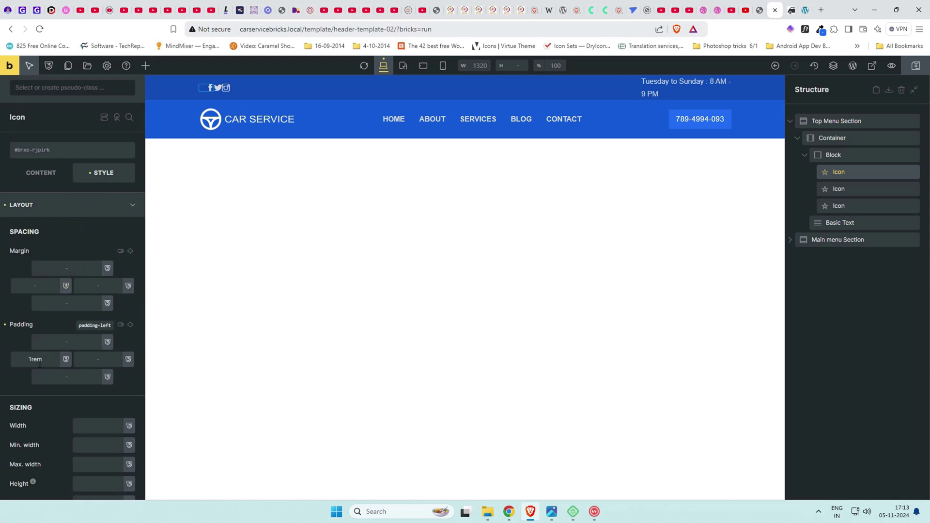
{"action": "type", "text": ".5"}
{"action": "key", "text": "ctrl+a"}
{"action": "key", "text": "ctrl+c"}
{"action": "key", "text": "Tab"}
{"action": "key", "text": "ctrl+v"}
{"action": "left_click", "coordinate": [17, 362]}
{"action": "key", "text": "ctrl+a"}
{"action": "key", "text": "BackSpace"}
Give the Twitter and Instagram icons .5rem left and right padding too
{"action": "left_click", "coordinate": [880, 189]}
{"action": "key", "text": "ctrl+v"}
{"action": "key", "text": "Tab"}
{"action": "key", "text": "ctrl+v"}
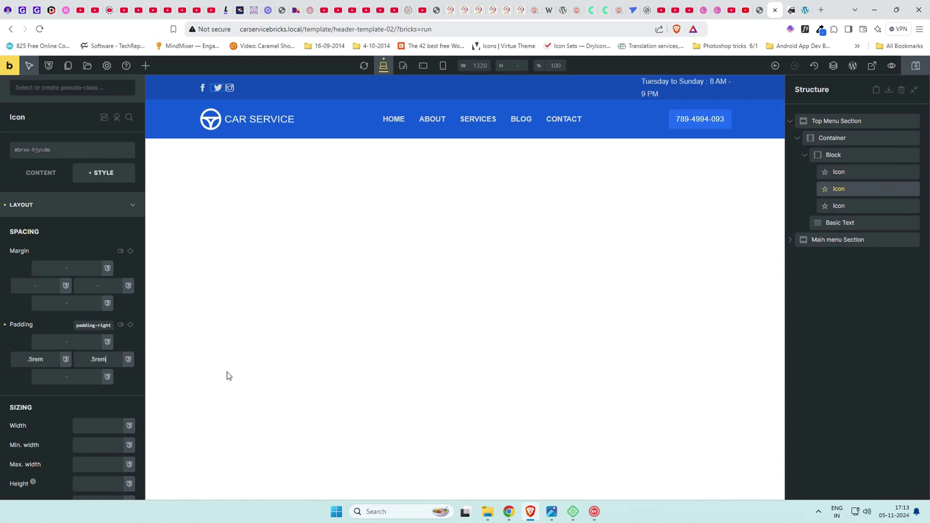
{"action": "left_click", "coordinate": [849, 206]}
{"action": "left_click", "coordinate": [39, 361]}
{"action": "key", "text": "ctrl+v"}
{"action": "left_click", "coordinate": [105, 361]}
{"action": "key", "text": "ctrl+v"}
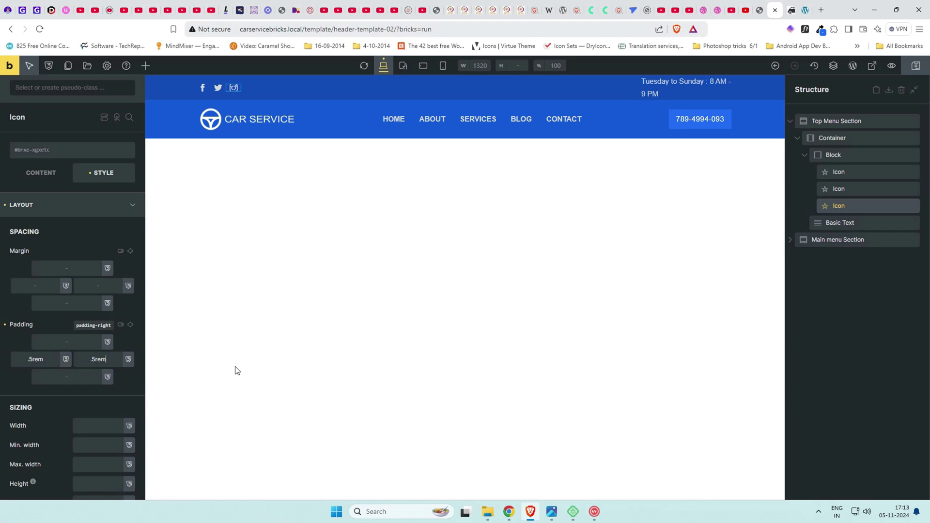
{"action": "left_click", "coordinate": [821, 289]}
Return from the reference site to the header template editor and select the opening-hours text
{"action": "left_click", "coordinate": [759, 10]}
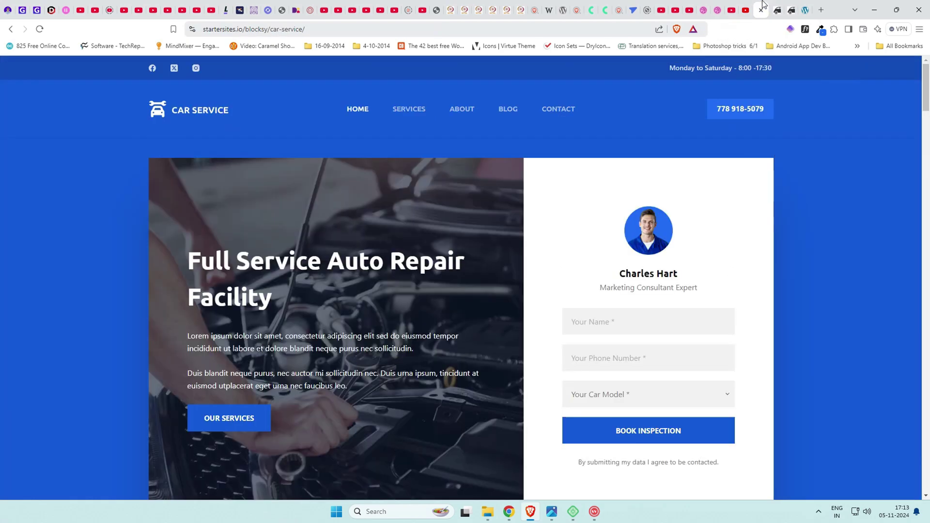
{"action": "left_click", "coordinate": [777, 10]}
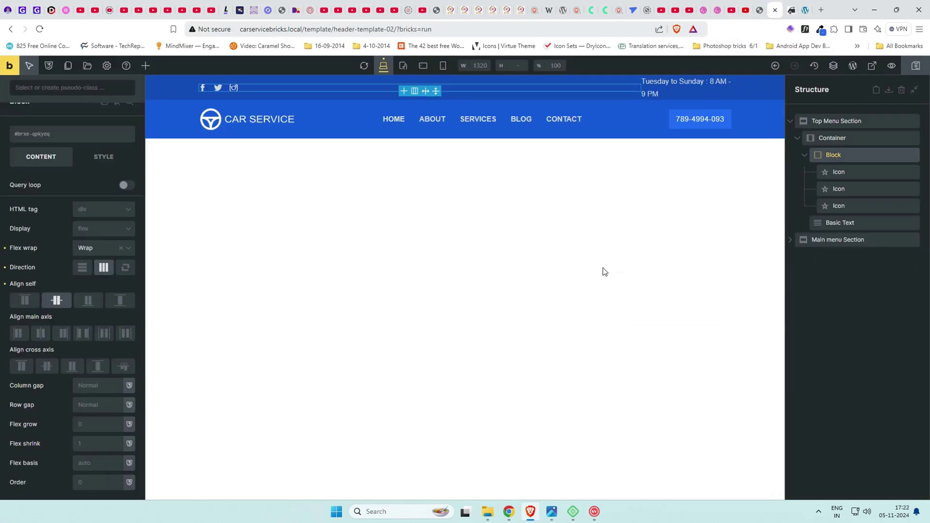
{"action": "left_click", "coordinate": [700, 86]}
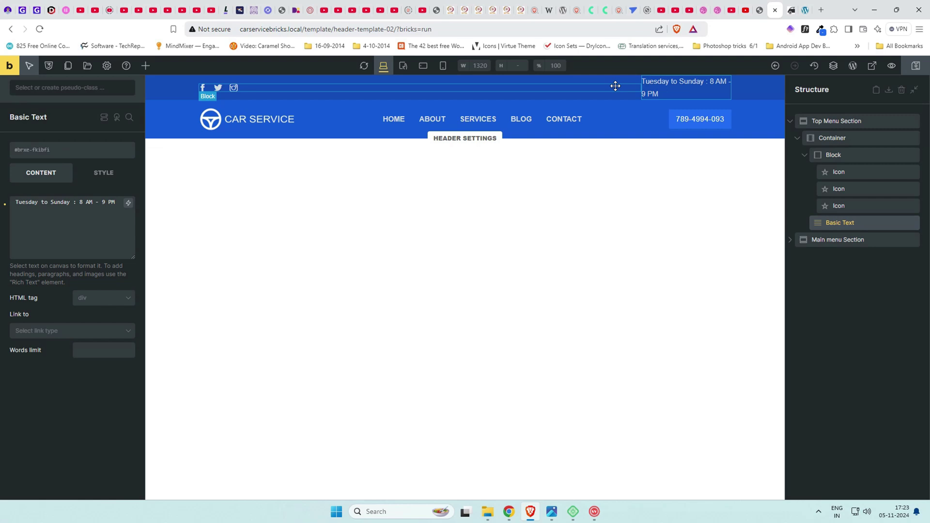
Set the social-icon Block's width to 50% in its Style sizing settings
{"action": "left_click", "coordinate": [848, 155]}
{"action": "left_click", "coordinate": [104, 173]}
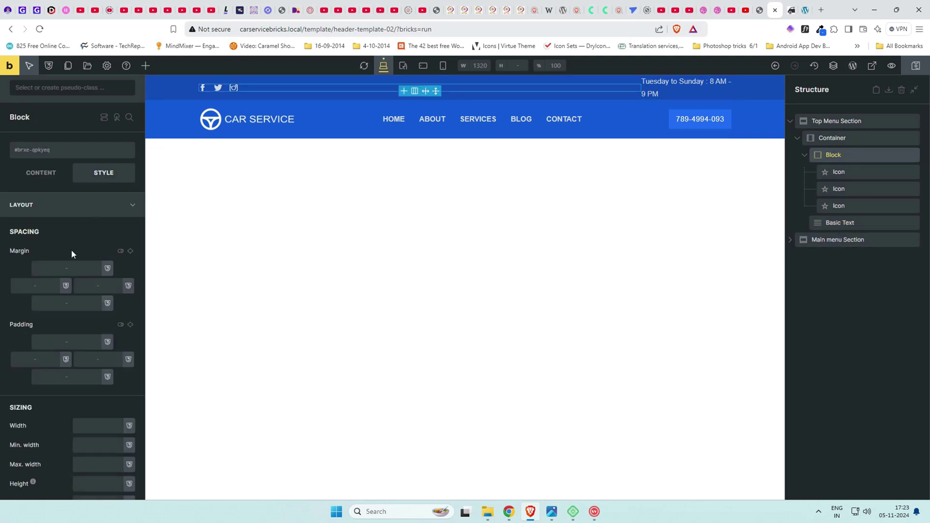
{"action": "scroll", "coordinate": [75, 262], "scroll_direction": "down", "scroll_amount": 3}
{"action": "left_click", "coordinate": [91, 278]}
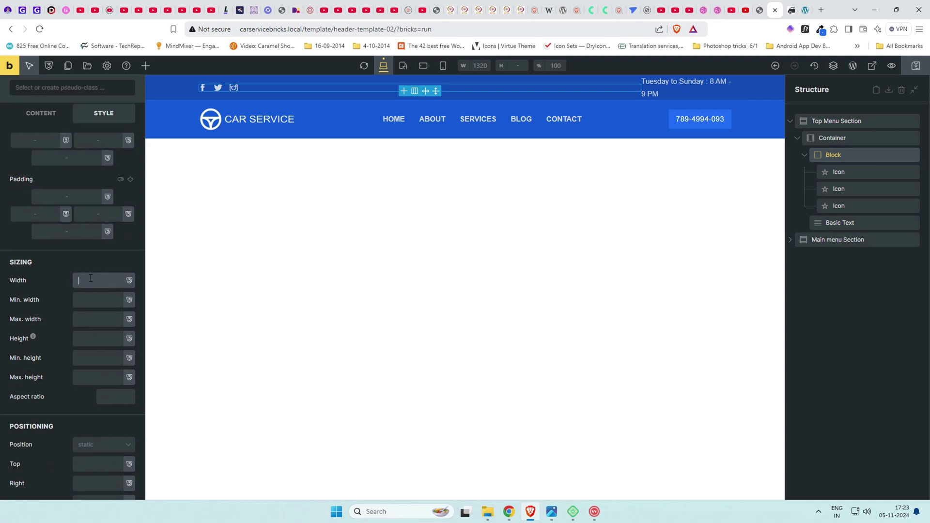
{"action": "type", "text": "50%"}
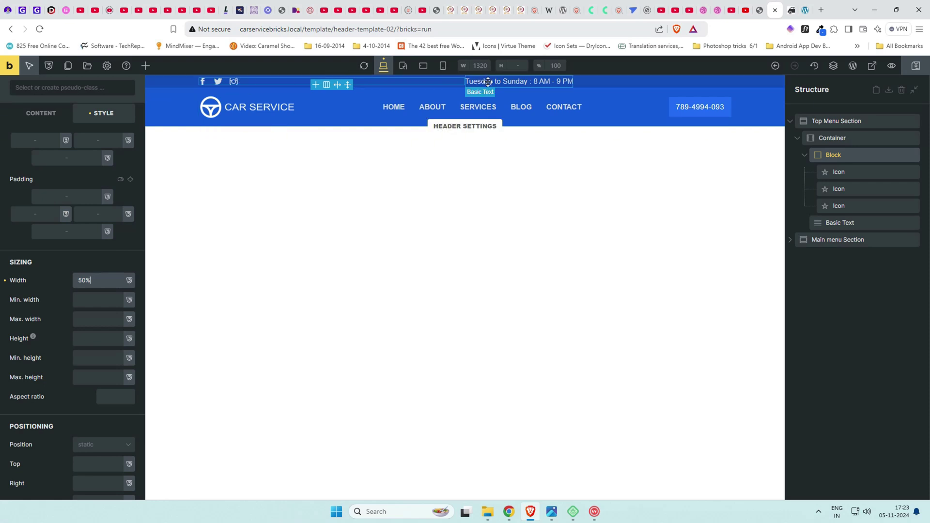
{"action": "scroll", "coordinate": [53, 358], "scroll_direction": "down", "scroll_amount": 5}
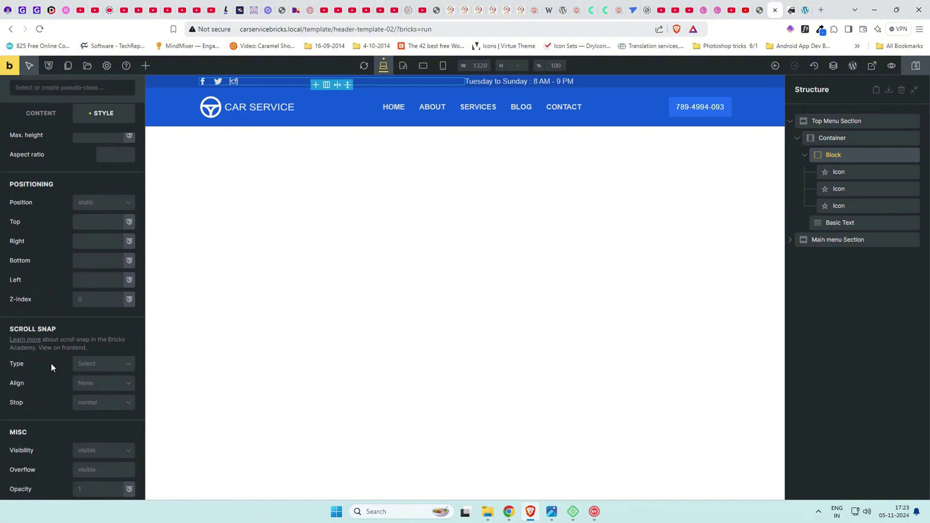
{"action": "scroll", "coordinate": [51, 363], "scroll_direction": "down", "scroll_amount": 4}
{"action": "scroll", "coordinate": [51, 363], "scroll_direction": "up", "scroll_amount": 10}
Give the icon Block flex grow 1 and a column gap of 10, then view the reference demo
{"action": "left_click", "coordinate": [43, 178]}
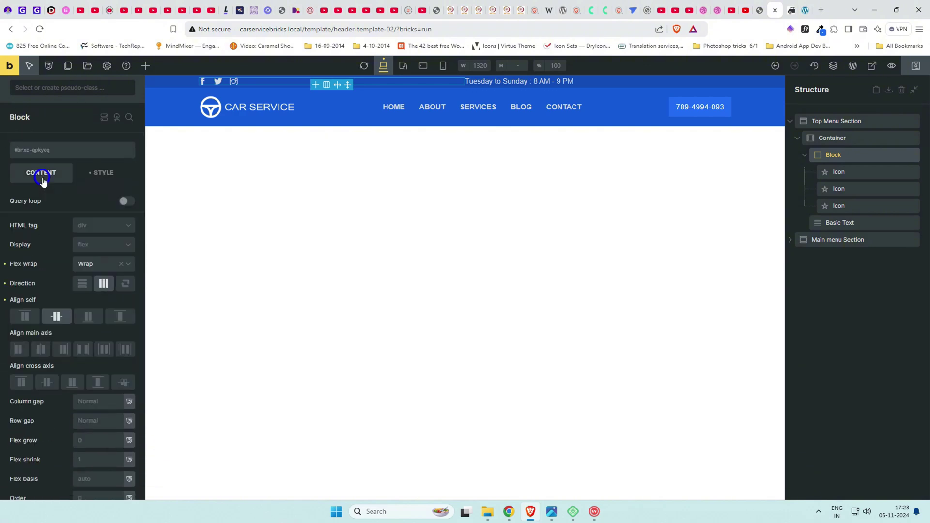
{"action": "scroll", "coordinate": [57, 257], "scroll_direction": "down", "scroll_amount": 1}
{"action": "left_click", "coordinate": [92, 429]}
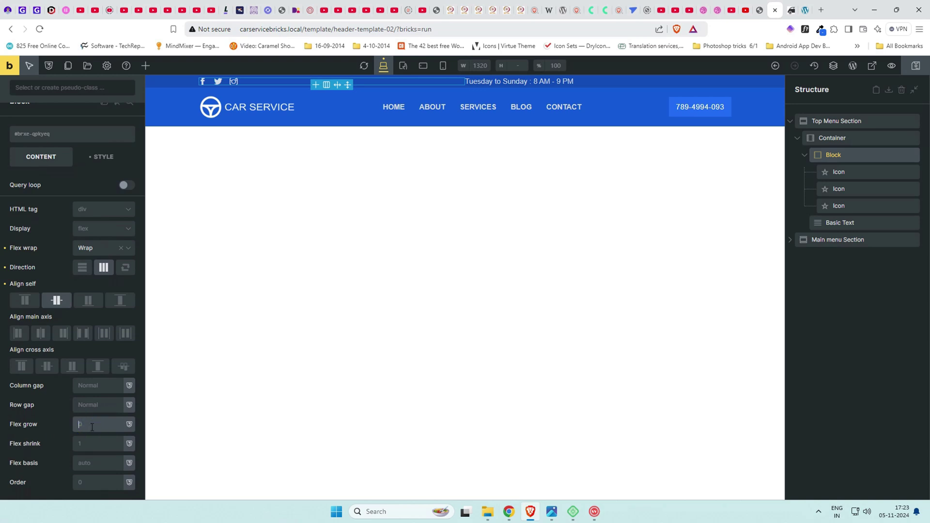
{"action": "type", "text": "1"}
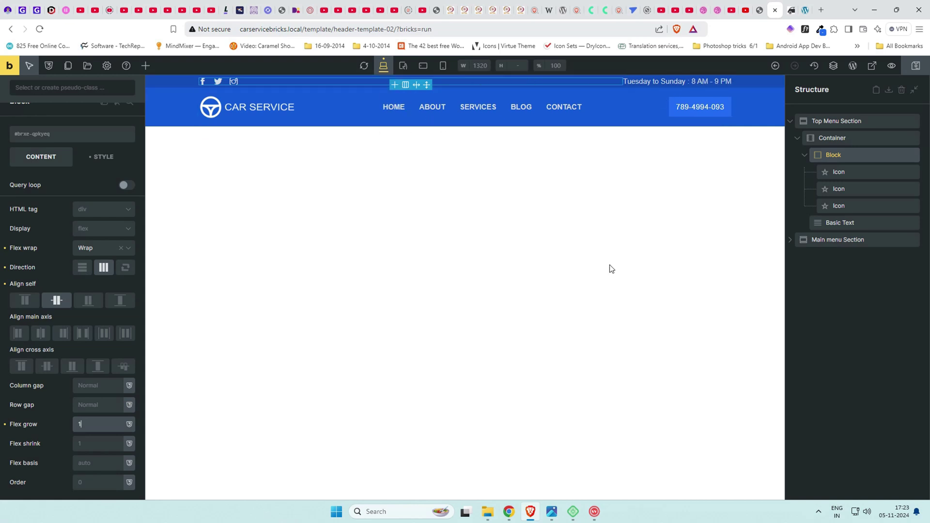
{"action": "left_click", "coordinate": [848, 157]}
{"action": "left_click", "coordinate": [98, 386]}
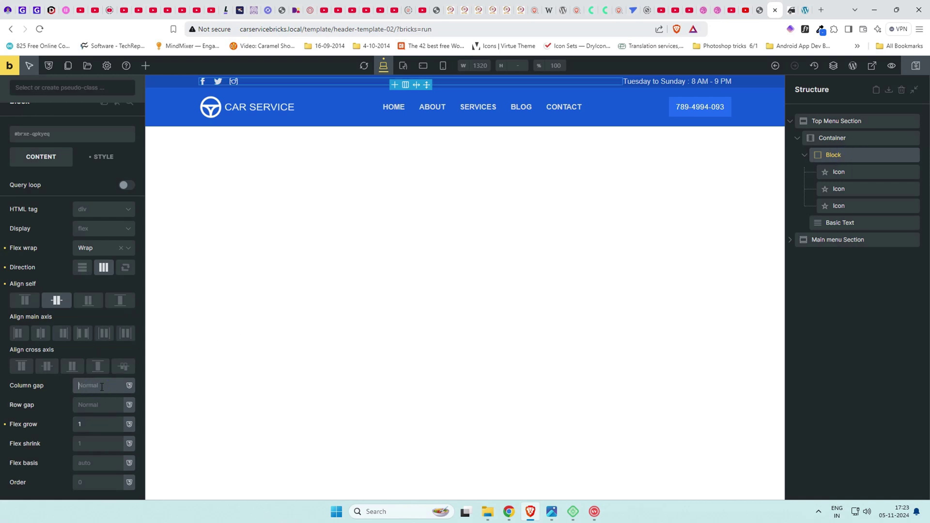
{"action": "type", "text": "10"}
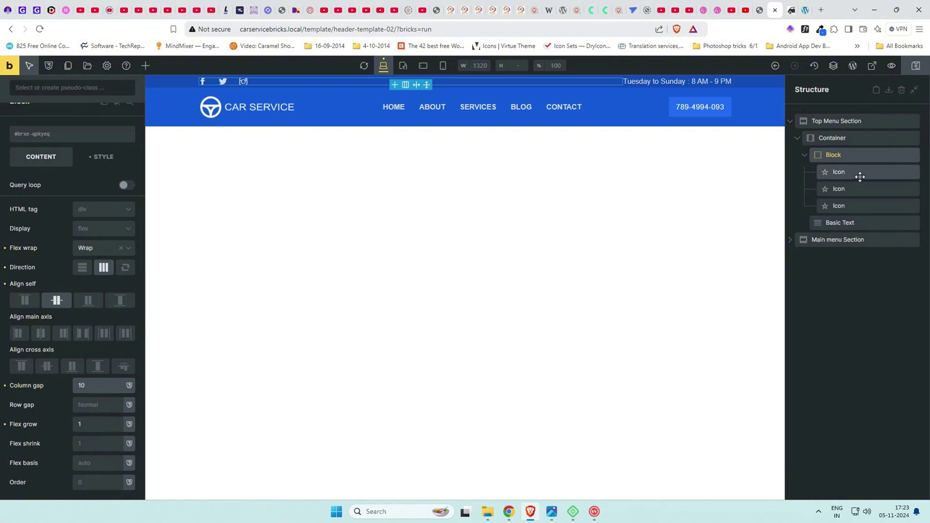
{"action": "left_click", "coordinate": [760, 9]}
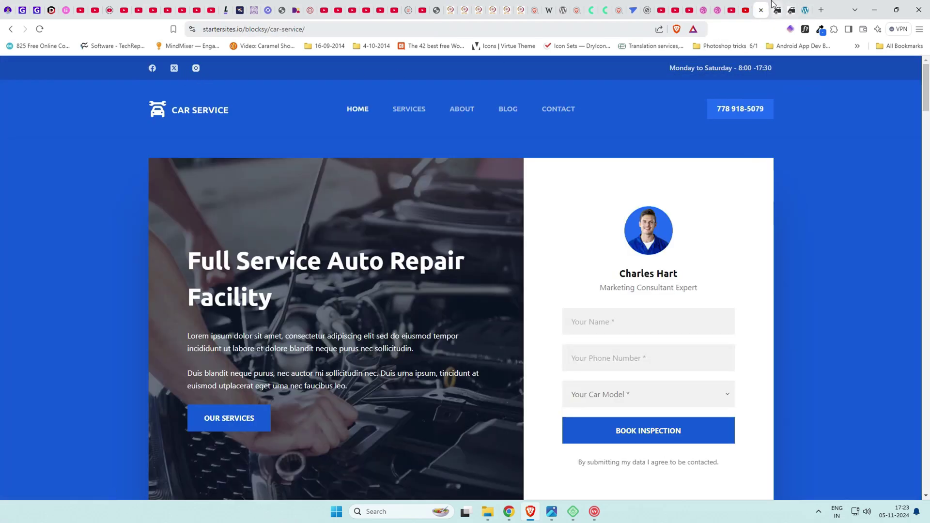
Save the header template and check it on the live preview page
{"action": "left_click", "coordinate": [777, 9]}
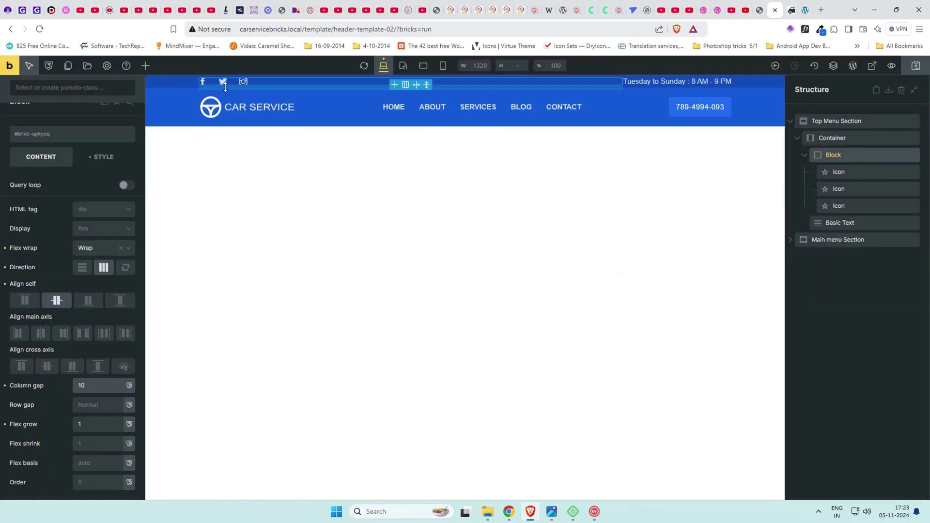
{"action": "left_click", "coordinate": [916, 66]}
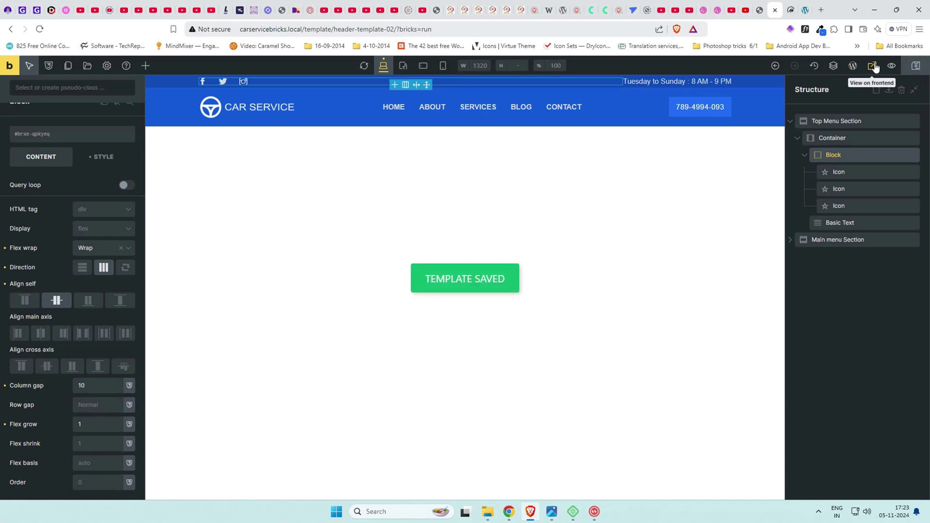
{"action": "left_click", "coordinate": [790, 6]}
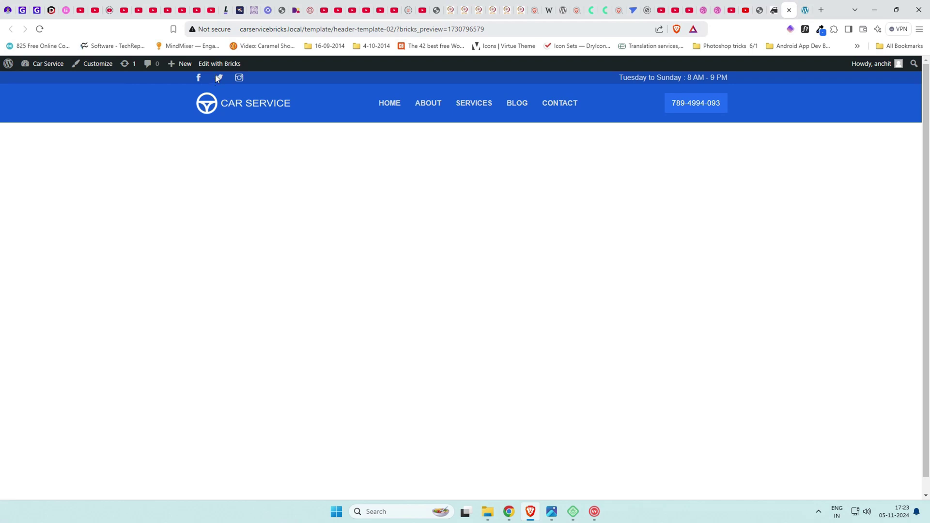
{"action": "left_click", "coordinate": [775, 10]}
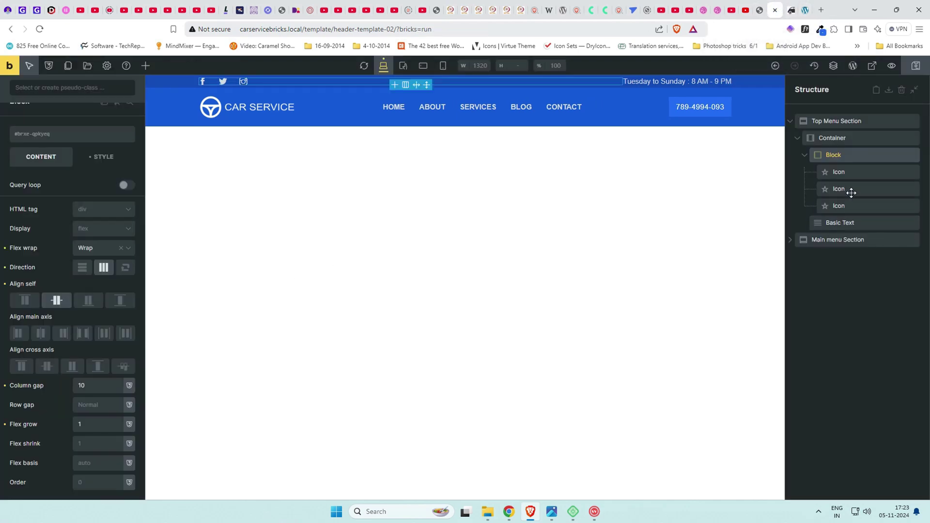
Make the Facebook icon's colour white in the :hover state
{"action": "left_click", "coordinate": [851, 172]}
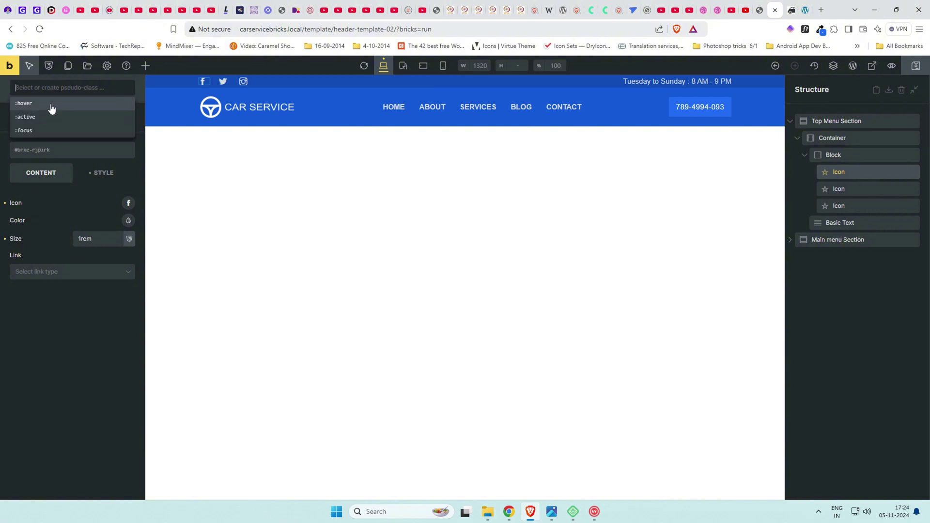
{"action": "left_click", "coordinate": [54, 106]}
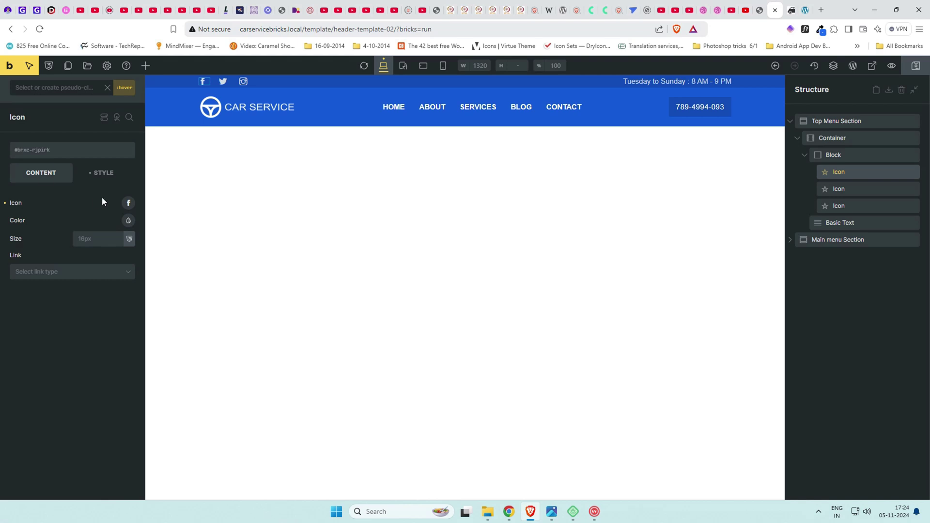
{"action": "left_click", "coordinate": [127, 221]}
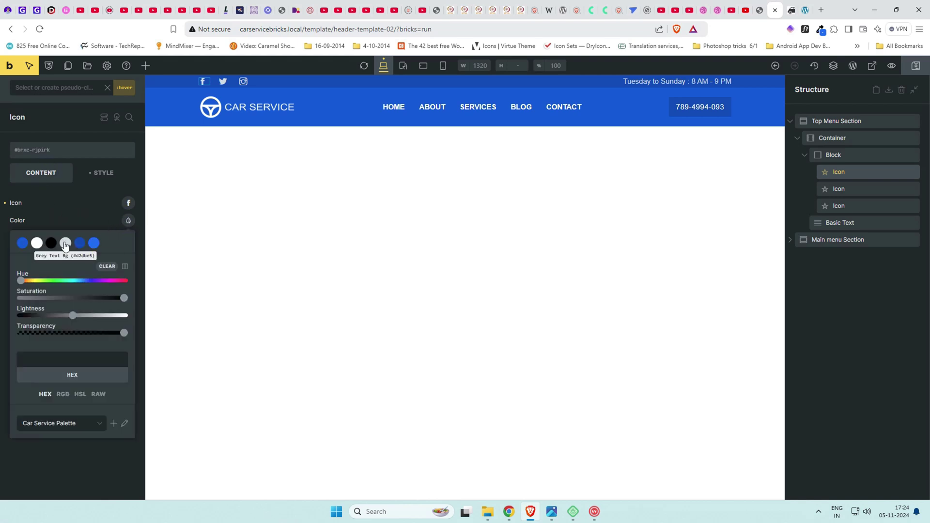
{"action": "left_click", "coordinate": [37, 244]}
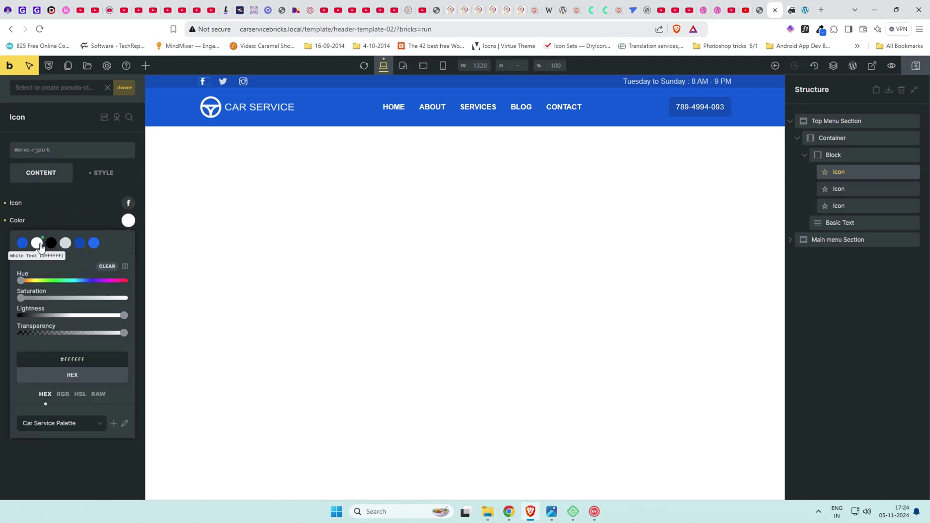
{"action": "left_click", "coordinate": [67, 212]}
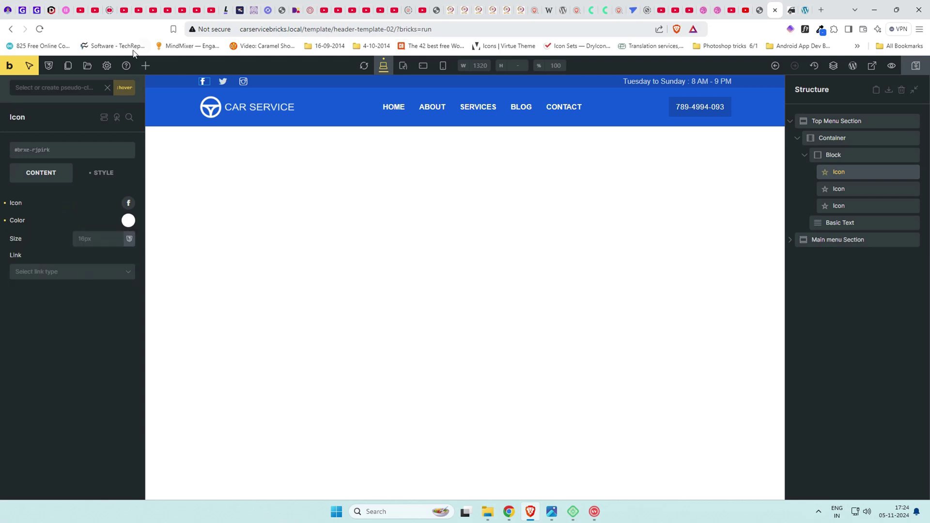
{"action": "left_click", "coordinate": [107, 87]}
Make the Facebook icon's colour white in the :active state as well
{"action": "left_click", "coordinate": [75, 88]}
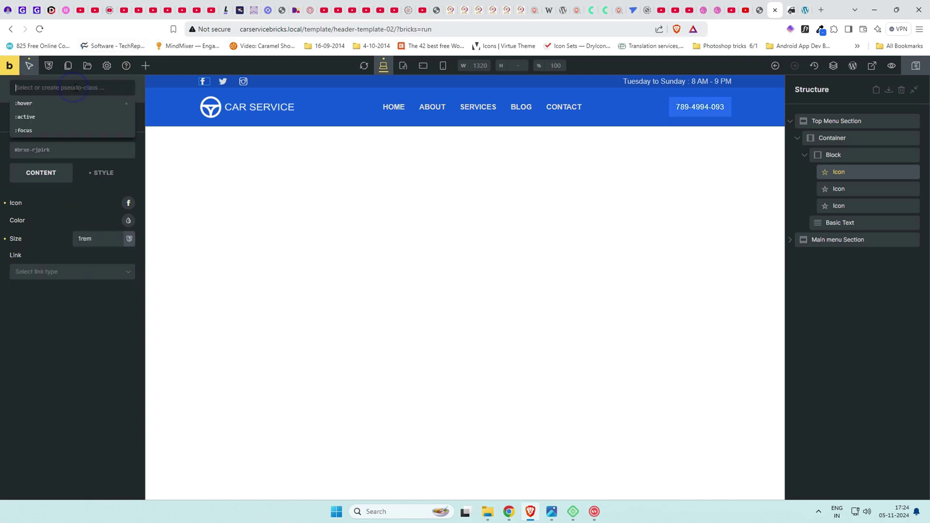
{"action": "left_click", "coordinate": [50, 122]}
{"action": "left_click", "coordinate": [129, 221]}
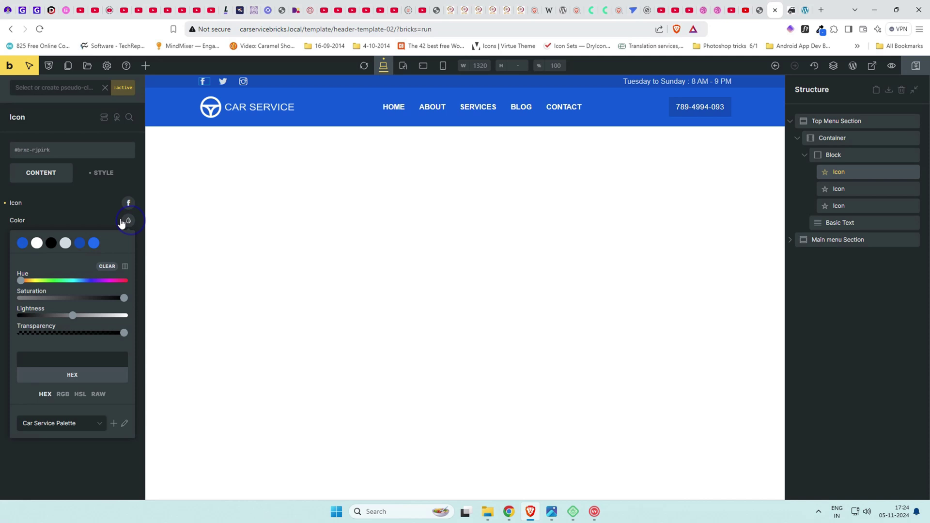
{"action": "left_click", "coordinate": [36, 243]}
{"action": "left_click", "coordinate": [67, 214]}
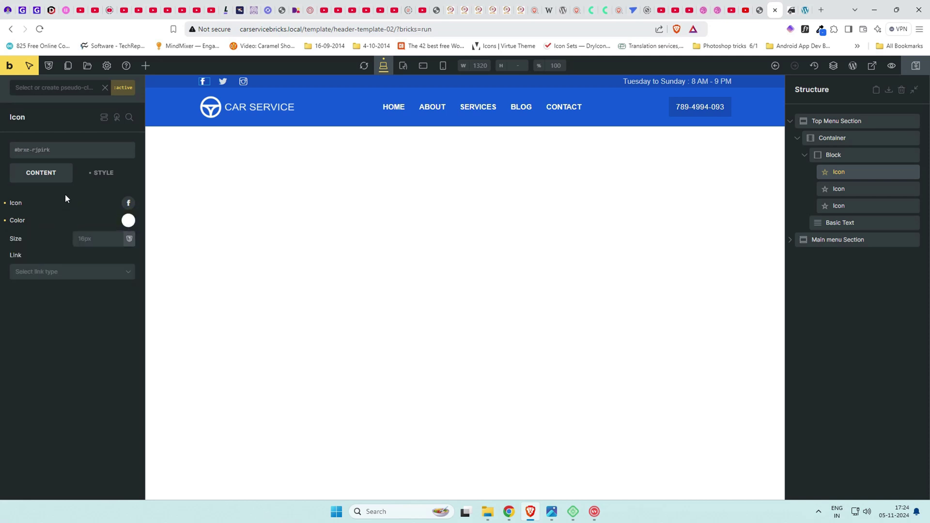
Set the Facebook icon's link to an external URL that opens in a new tab
{"action": "left_click", "coordinate": [65, 272]}
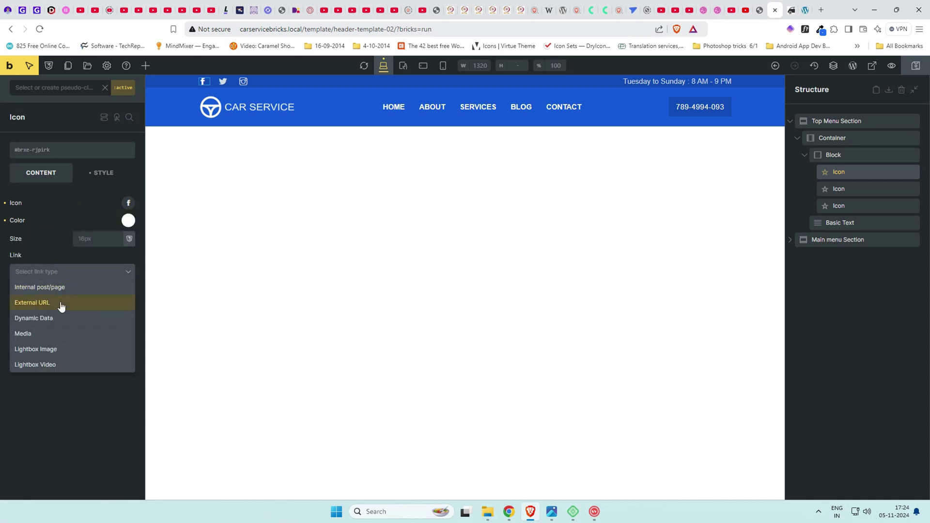
{"action": "left_click", "coordinate": [61, 304]}
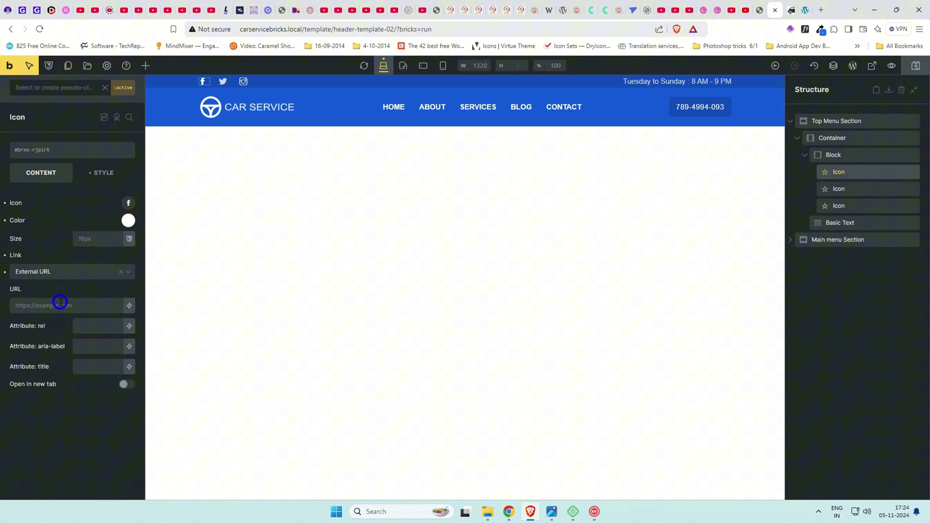
{"action": "left_click", "coordinate": [127, 385]}
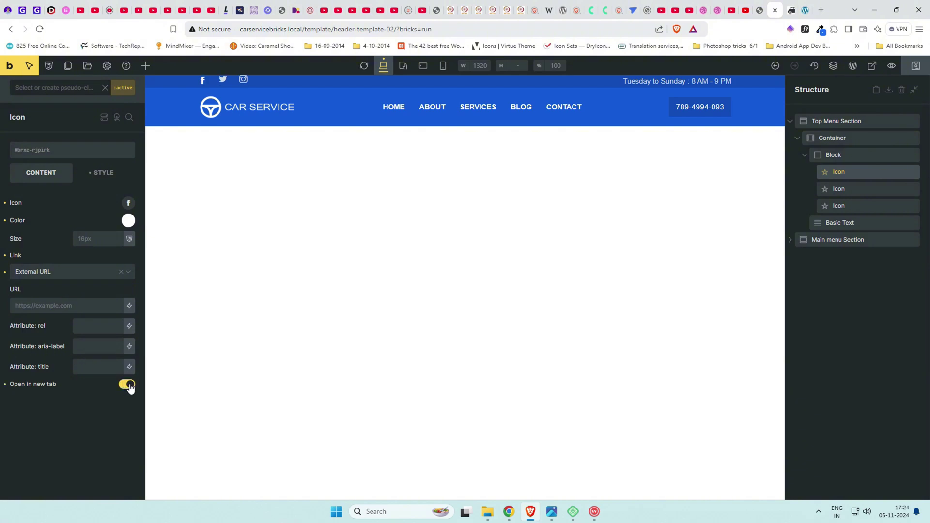
{"action": "left_click", "coordinate": [96, 370]}
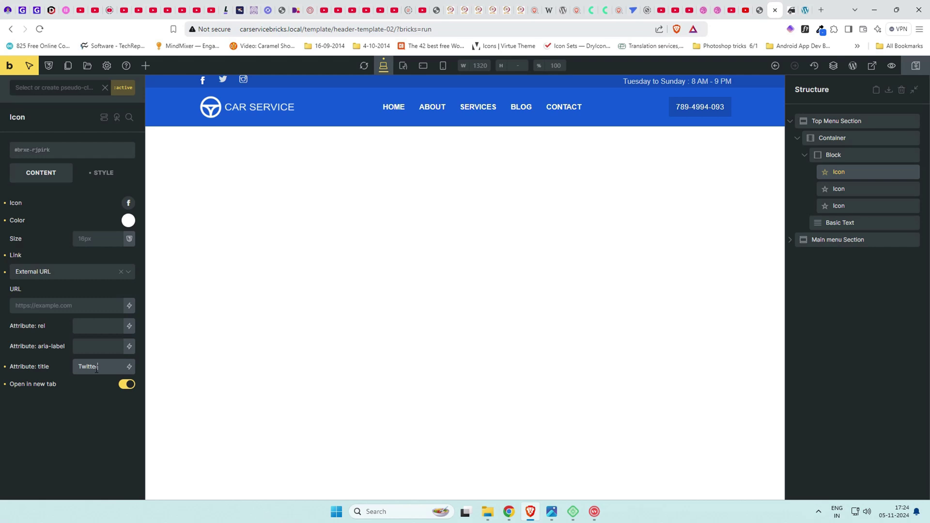
{"action": "left_click", "coordinate": [106, 346]}
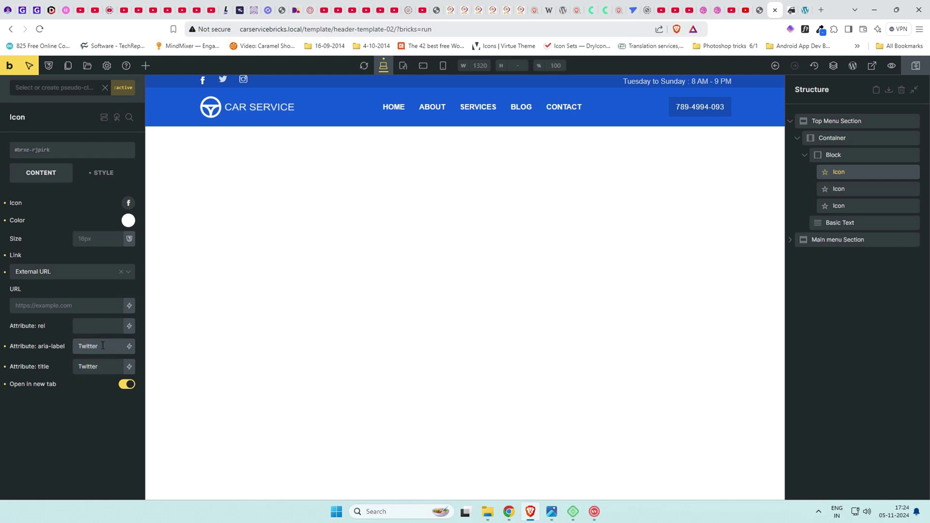
{"action": "left_click", "coordinate": [56, 304]}
{"action": "type", "text": "https://x.com"}
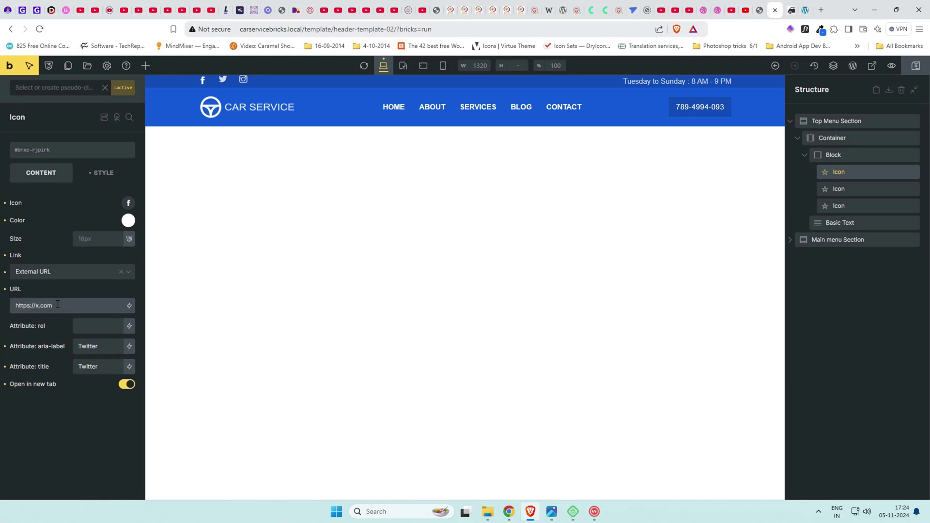
Make the Instagram icon white in its :active state
{"action": "left_click", "coordinate": [843, 206]}
{"action": "left_click", "coordinate": [129, 220]}
{"action": "left_click", "coordinate": [72, 87]}
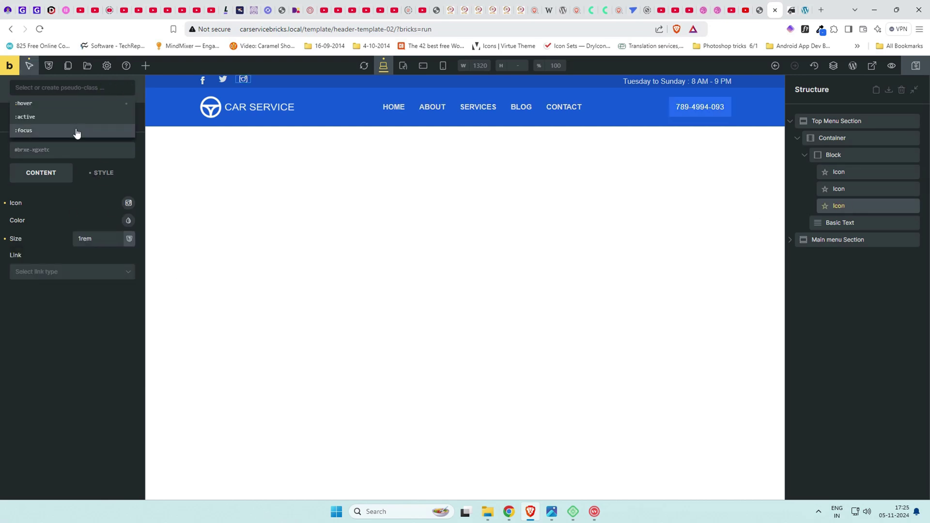
{"action": "left_click", "coordinate": [77, 133]}
{"action": "left_click", "coordinate": [128, 220]}
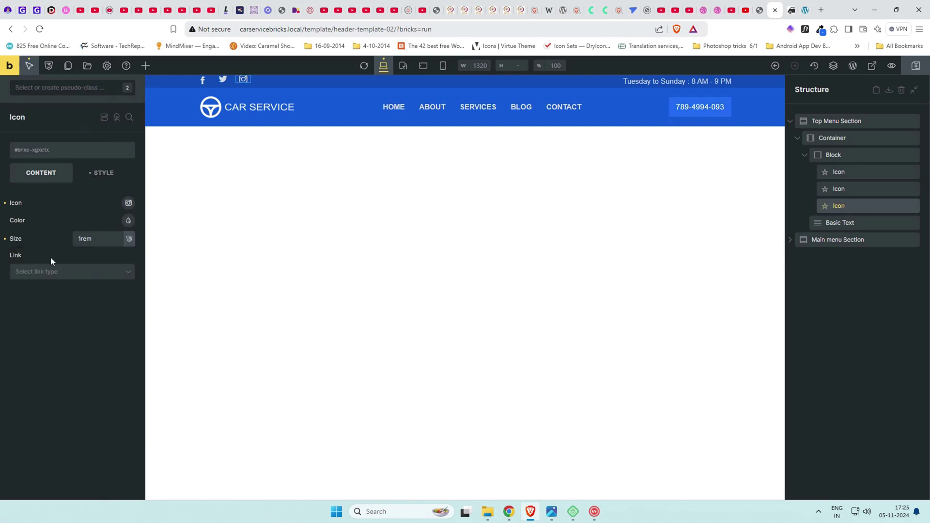
{"action": "left_click", "coordinate": [53, 306]}
{"action": "type", "text": "https://Instagram.com"}
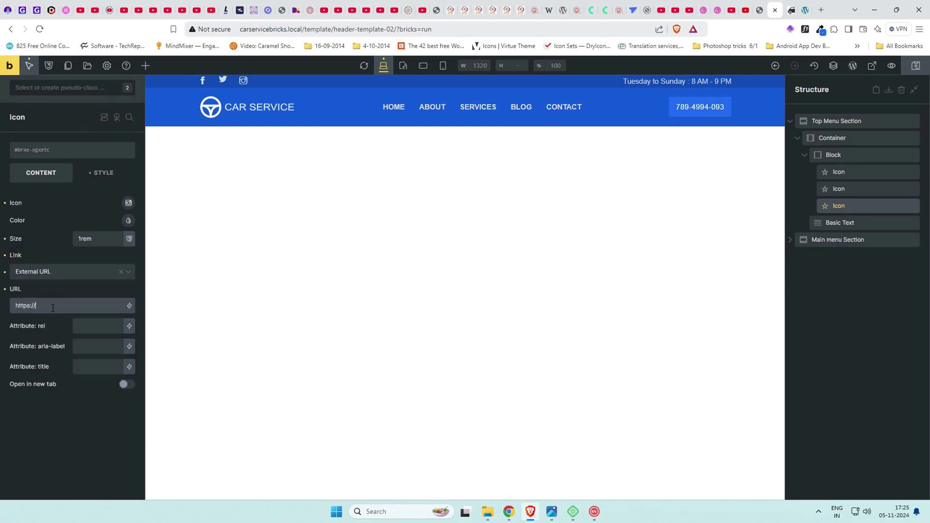
{"action": "left_click", "coordinate": [97, 346]}
{"action": "type", "text": "Instagram.com"}
{"action": "left_click", "coordinate": [97, 366]}
{"action": "type", "text": "Instagram"}
{"action": "left_click", "coordinate": [126, 384]}
Give the Twitter icon an external link in a new tab labelled 'Twitter'
{"action": "left_click", "coordinate": [843, 189]}
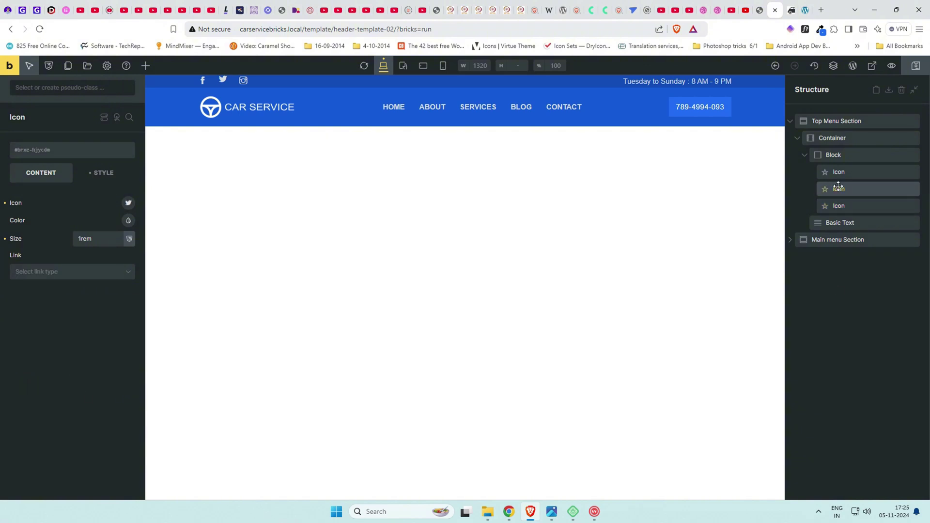
{"action": "left_click", "coordinate": [57, 271]}
{"action": "left_click", "coordinate": [58, 302]}
{"action": "left_click", "coordinate": [92, 346]}
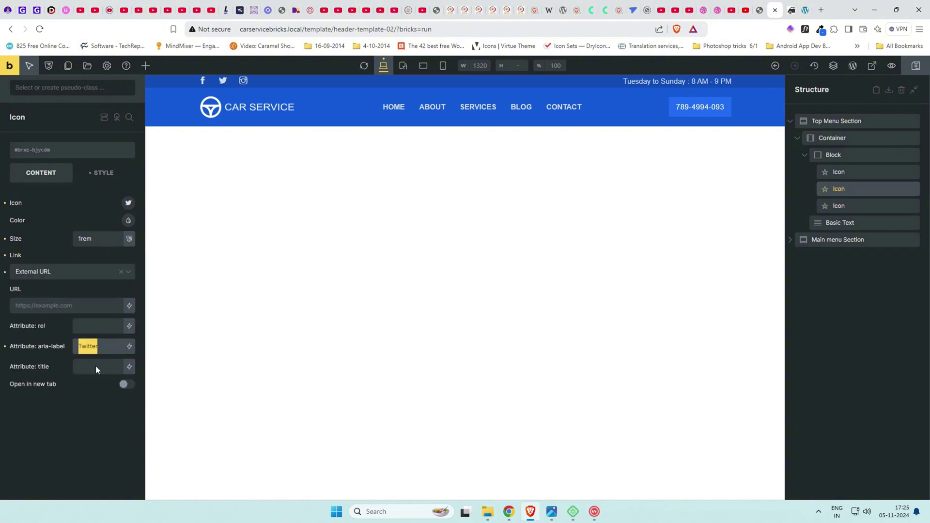
{"action": "left_click", "coordinate": [97, 366]}
{"action": "type", "text": "Twitter"}
{"action": "left_click", "coordinate": [126, 384]}
{"action": "left_click", "coordinate": [99, 89]}
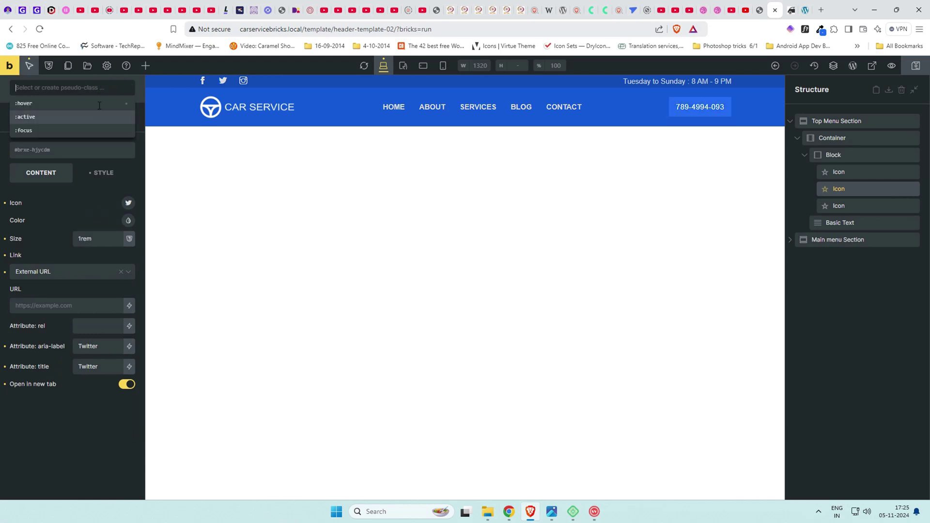
{"action": "left_click", "coordinate": [128, 221]}
{"action": "key", "text": "Escape"}
{"action": "left_click", "coordinate": [58, 305]}
{"action": "type", "text": "https://x.com"}
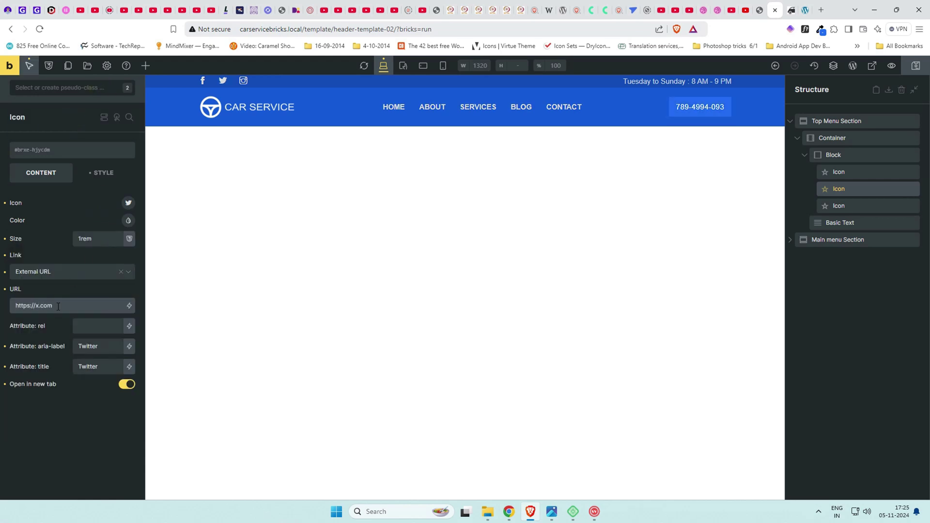
{"action": "triple_click", "coordinate": [58, 307]}
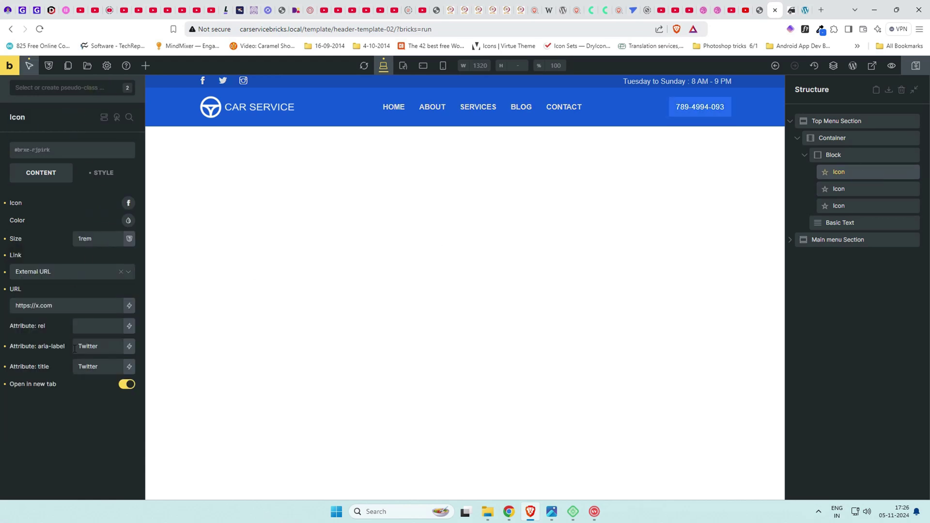
{"action": "type", "text": "facebook.com"}
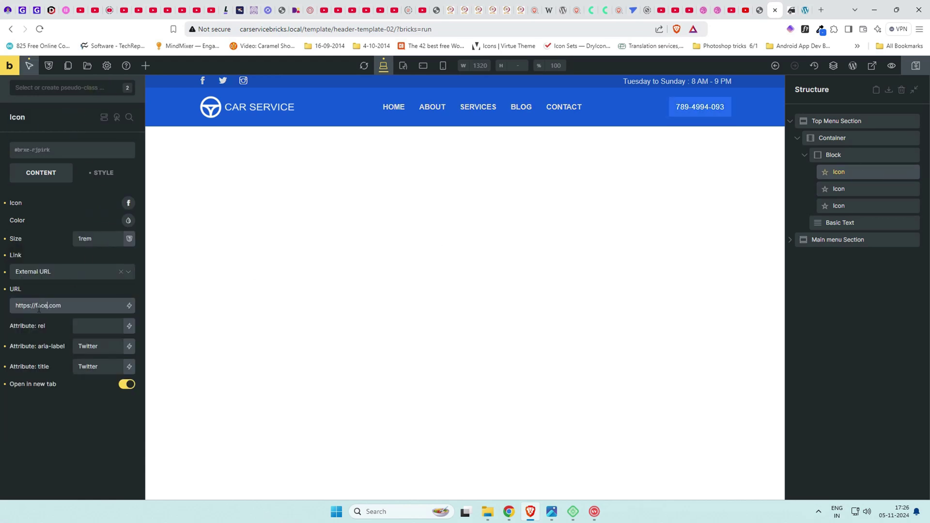
{"action": "triple_click", "coordinate": [105, 346]}
{"action": "type", "text": "Facebook"}
{"action": "triple_click", "coordinate": [97, 366]}
Title the Facebook link 'Facebook', pad the top-bar Container .5rem top and bottom, and save
{"action": "type", "text": "Facebook"}
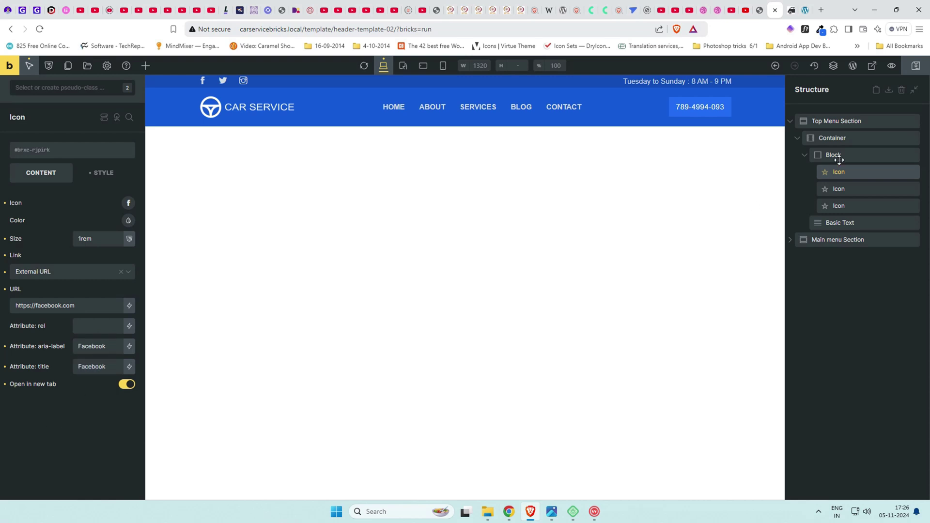
{"action": "left_click", "coordinate": [833, 138]}
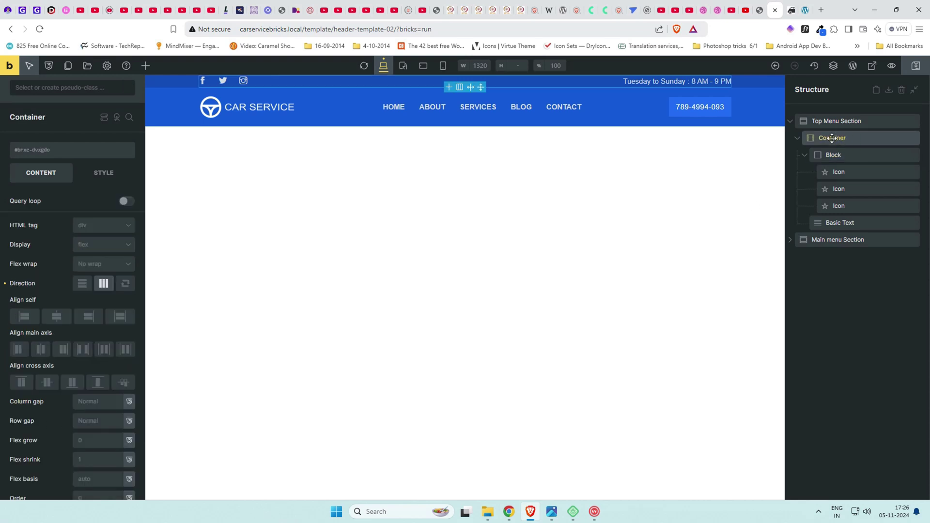
{"action": "left_click", "coordinate": [103, 175]}
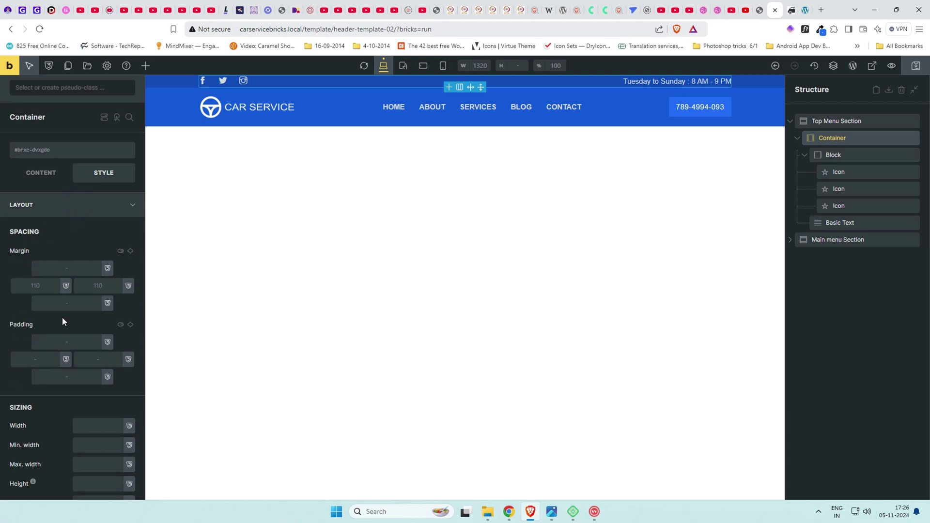
{"action": "left_click", "coordinate": [68, 345]}
{"action": "type", "text": "1"}
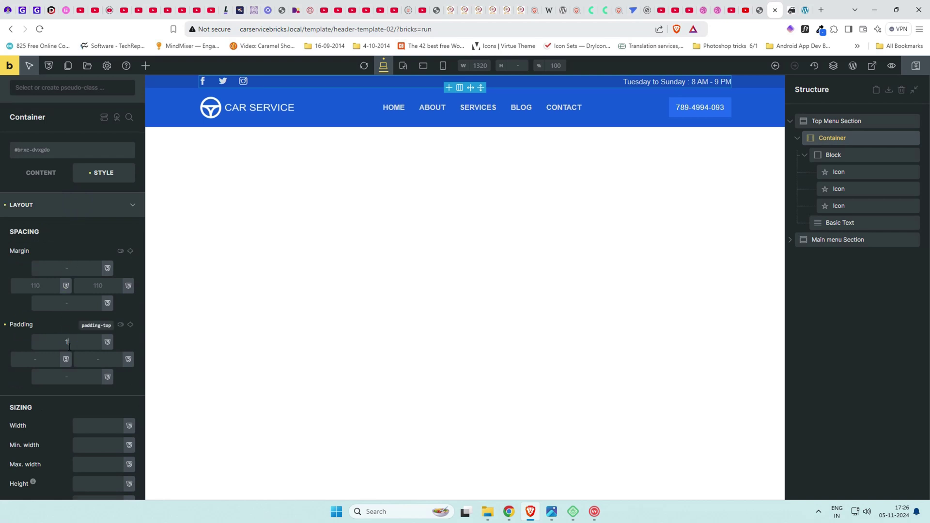
{"action": "type", "text": "re"}
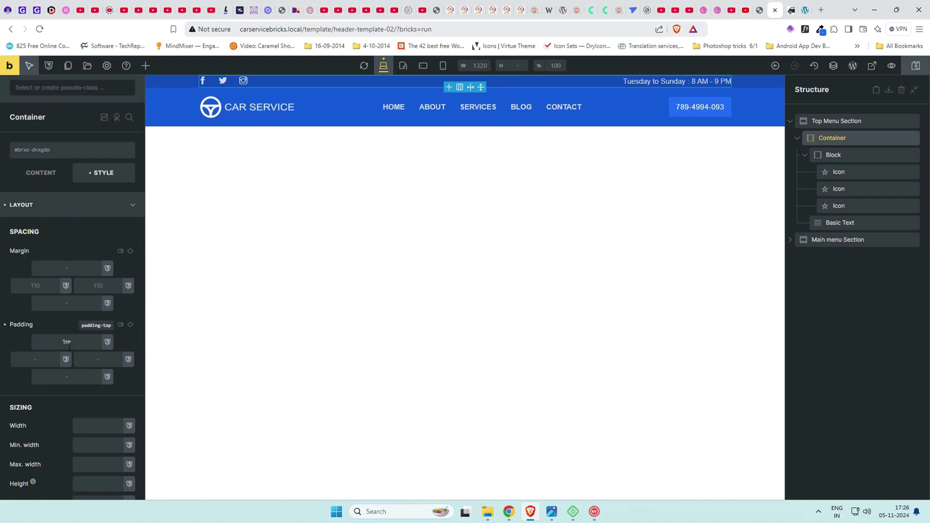
{"action": "type", "text": ".5e"}
{"action": "type", "text": "rem"}
{"action": "key", "text": "Tab"}
{"action": "key", "text": "Tab"}
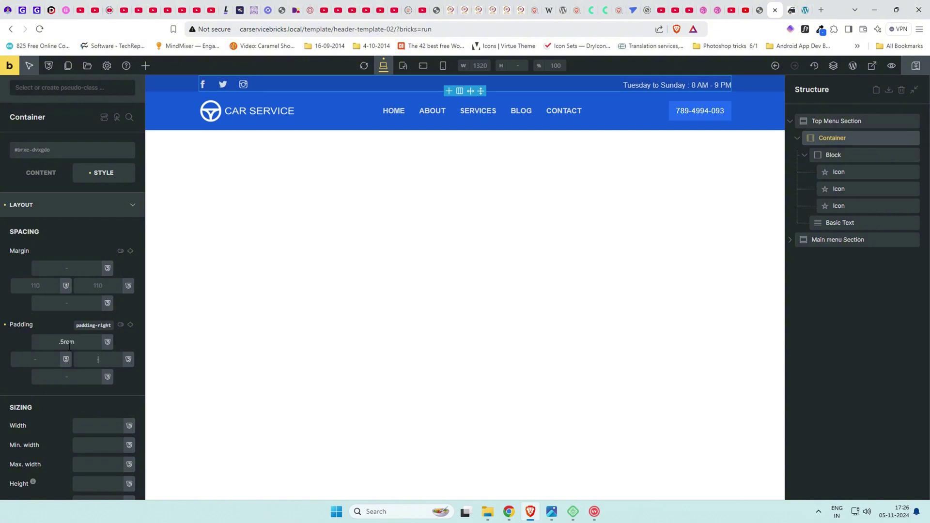
{"action": "type", "text": ".5rem"}
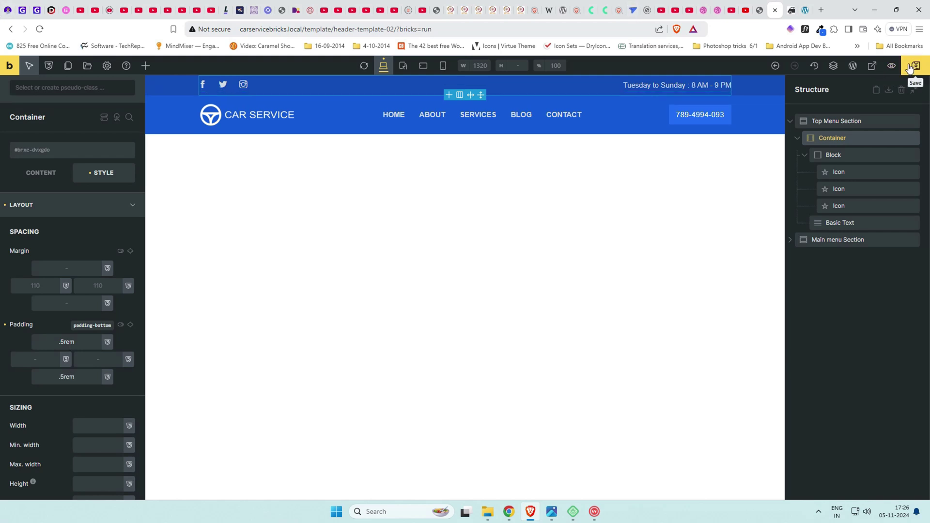
{"action": "left_click", "coordinate": [910, 68]}
{"action": "left_click", "coordinate": [891, 66]}
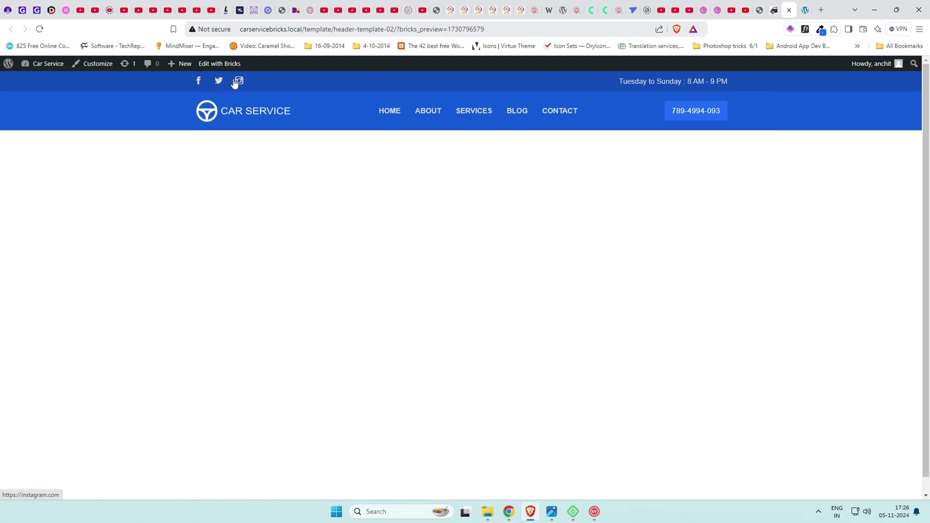
{"action": "left_click", "coordinate": [773, 7]}
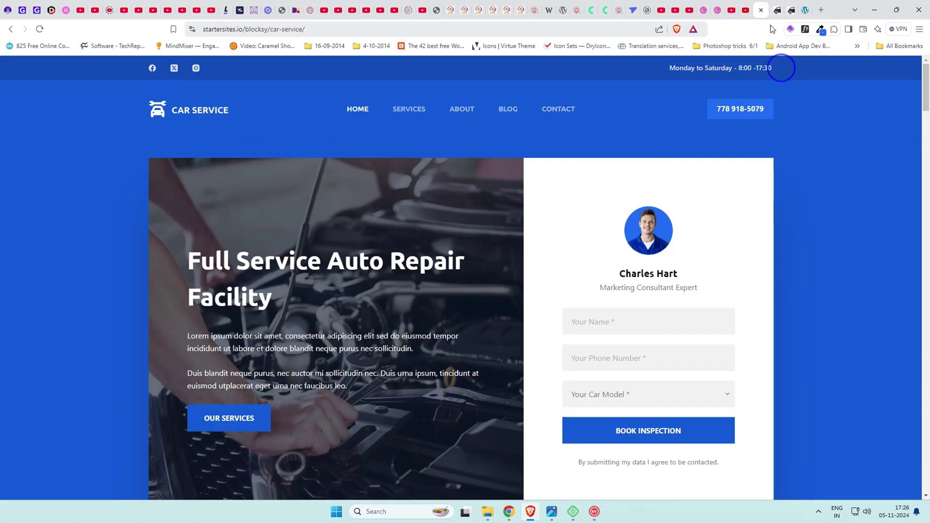
{"action": "left_click", "coordinate": [778, 6]}
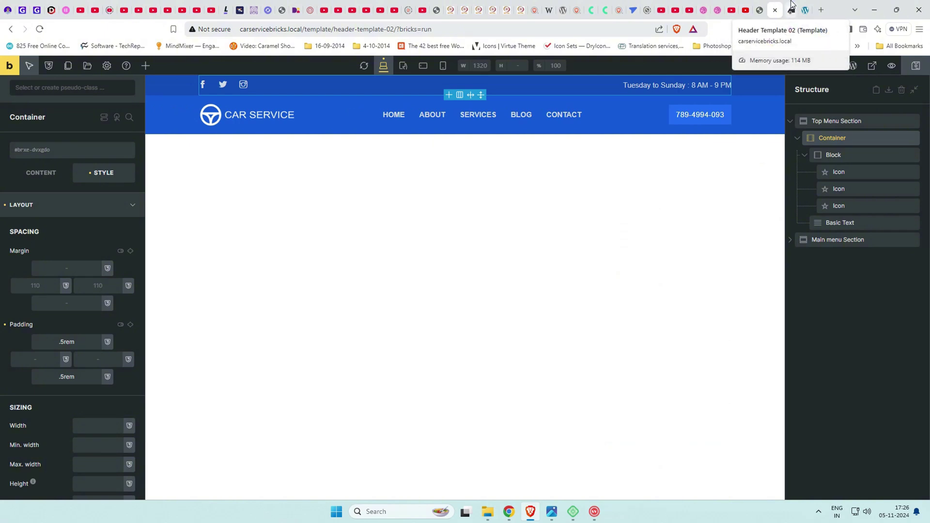
Set the 'Tuesday to Sunday : 8 AM - 9 PM' text to font weight 700 and save the header template
{"action": "left_click", "coordinate": [661, 85]}
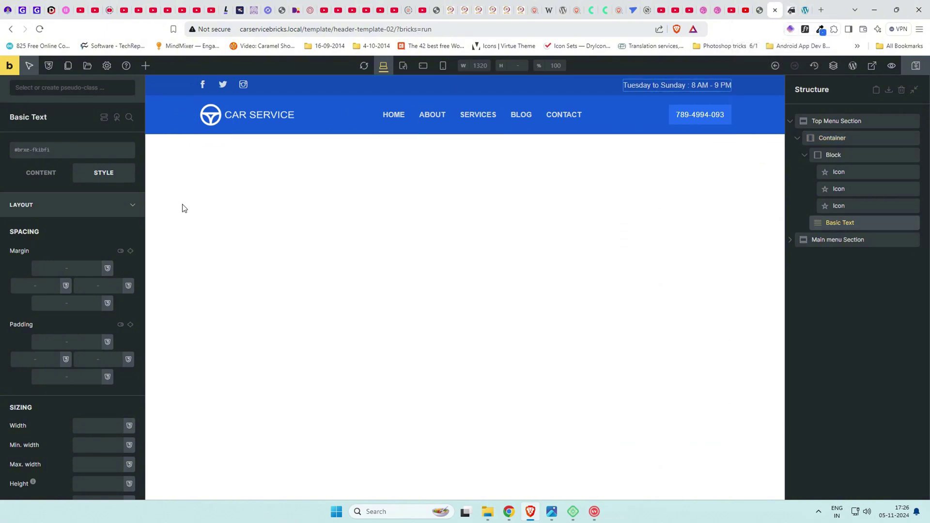
{"action": "left_click", "coordinate": [56, 206]}
{"action": "left_click", "coordinate": [54, 230]}
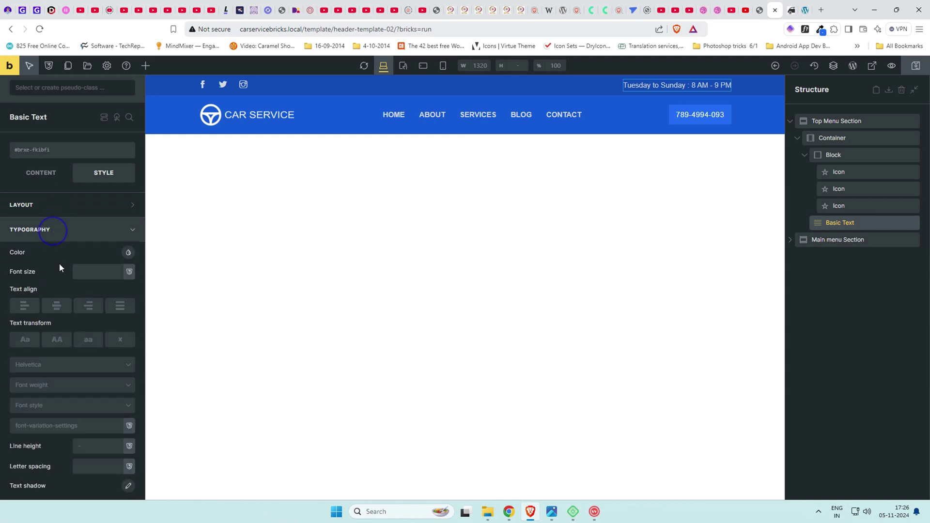
{"action": "scroll", "coordinate": [49, 355], "scroll_direction": "down", "scroll_amount": 5}
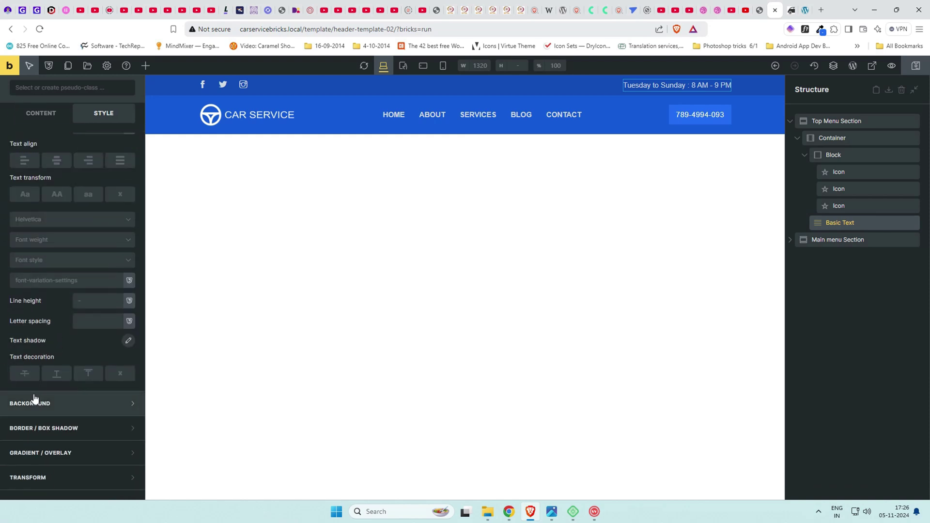
{"action": "left_click", "coordinate": [45, 248]}
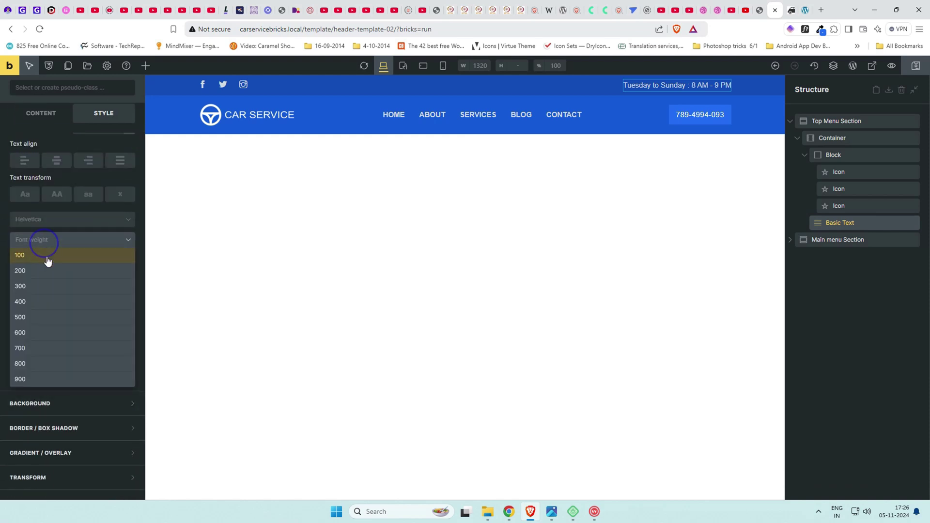
{"action": "left_click", "coordinate": [35, 318]}
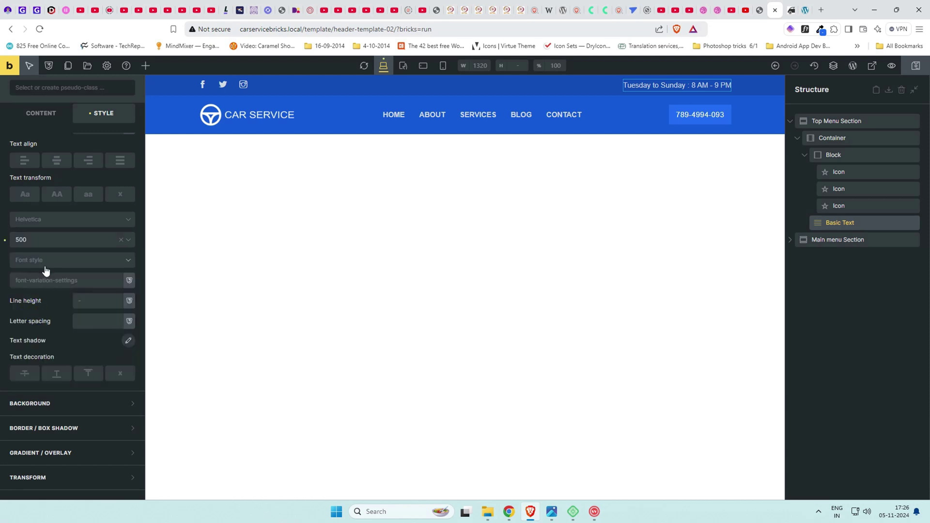
{"action": "left_click", "coordinate": [47, 241]}
{"action": "left_click", "coordinate": [29, 347]}
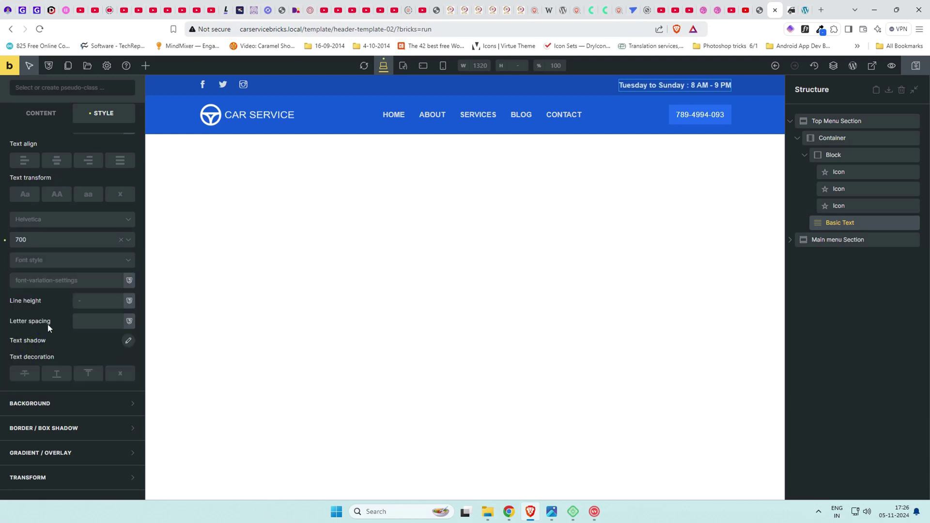
{"action": "left_click", "coordinate": [916, 66]}
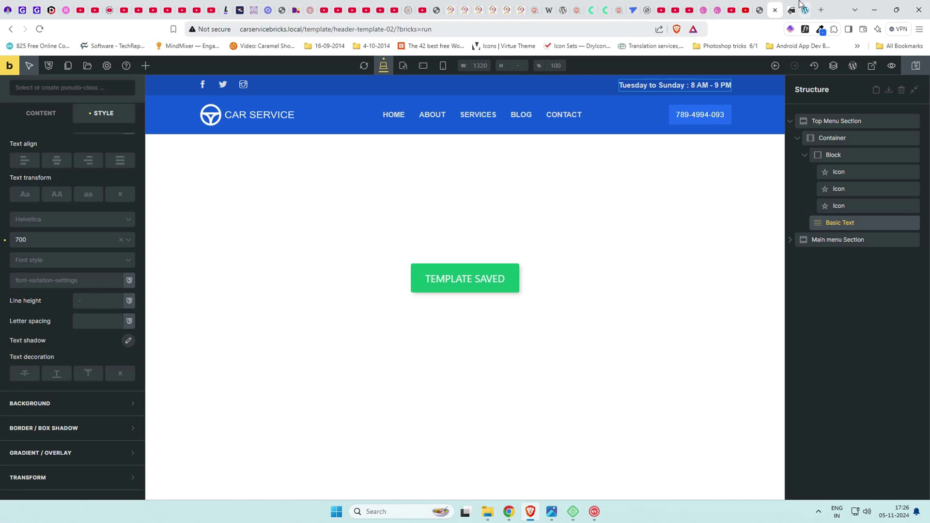
{"action": "left_click", "coordinate": [792, 9]}
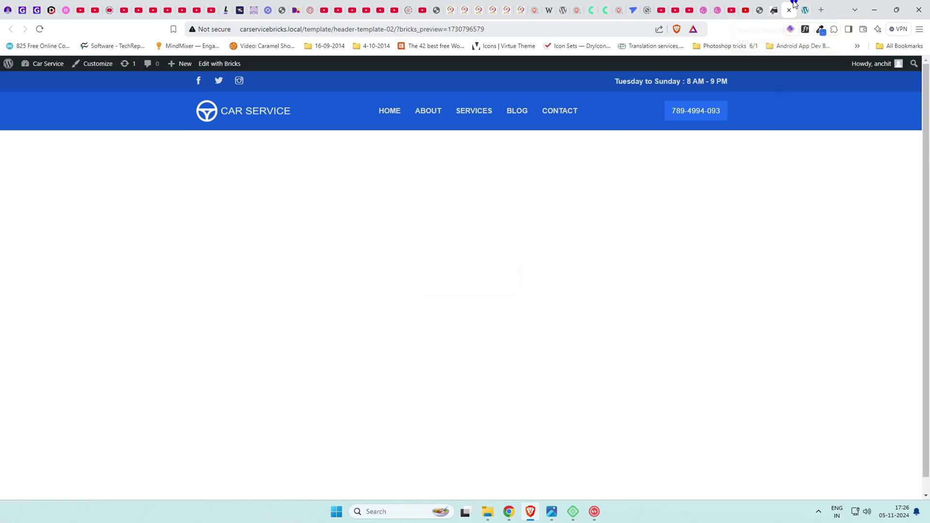
Compare the saved header against the reference car-service demo, then return to the Car Service preview
{"action": "left_click", "coordinate": [760, 9]}
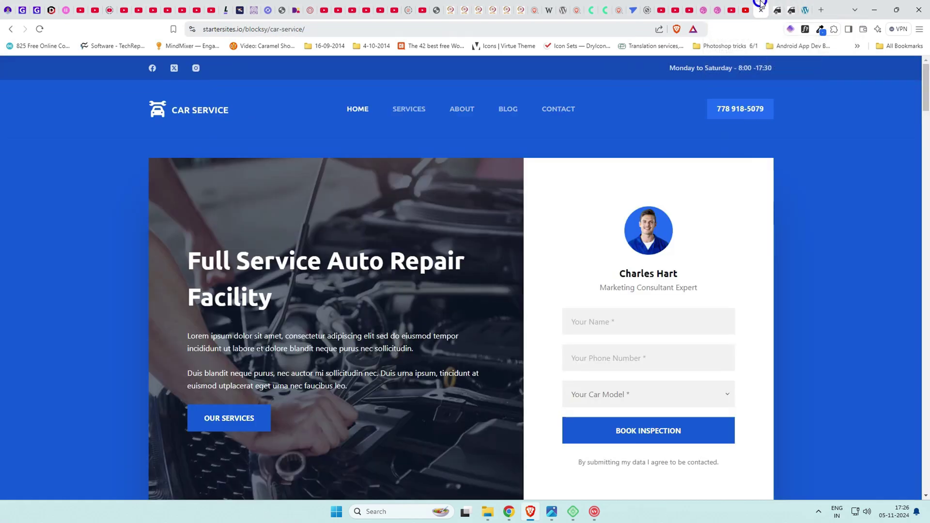
{"action": "left_click", "coordinate": [792, 10]}
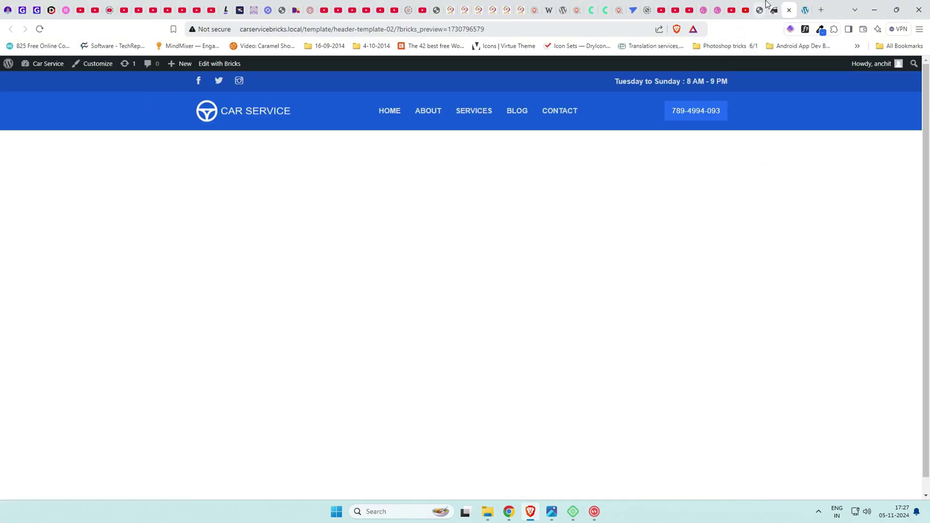